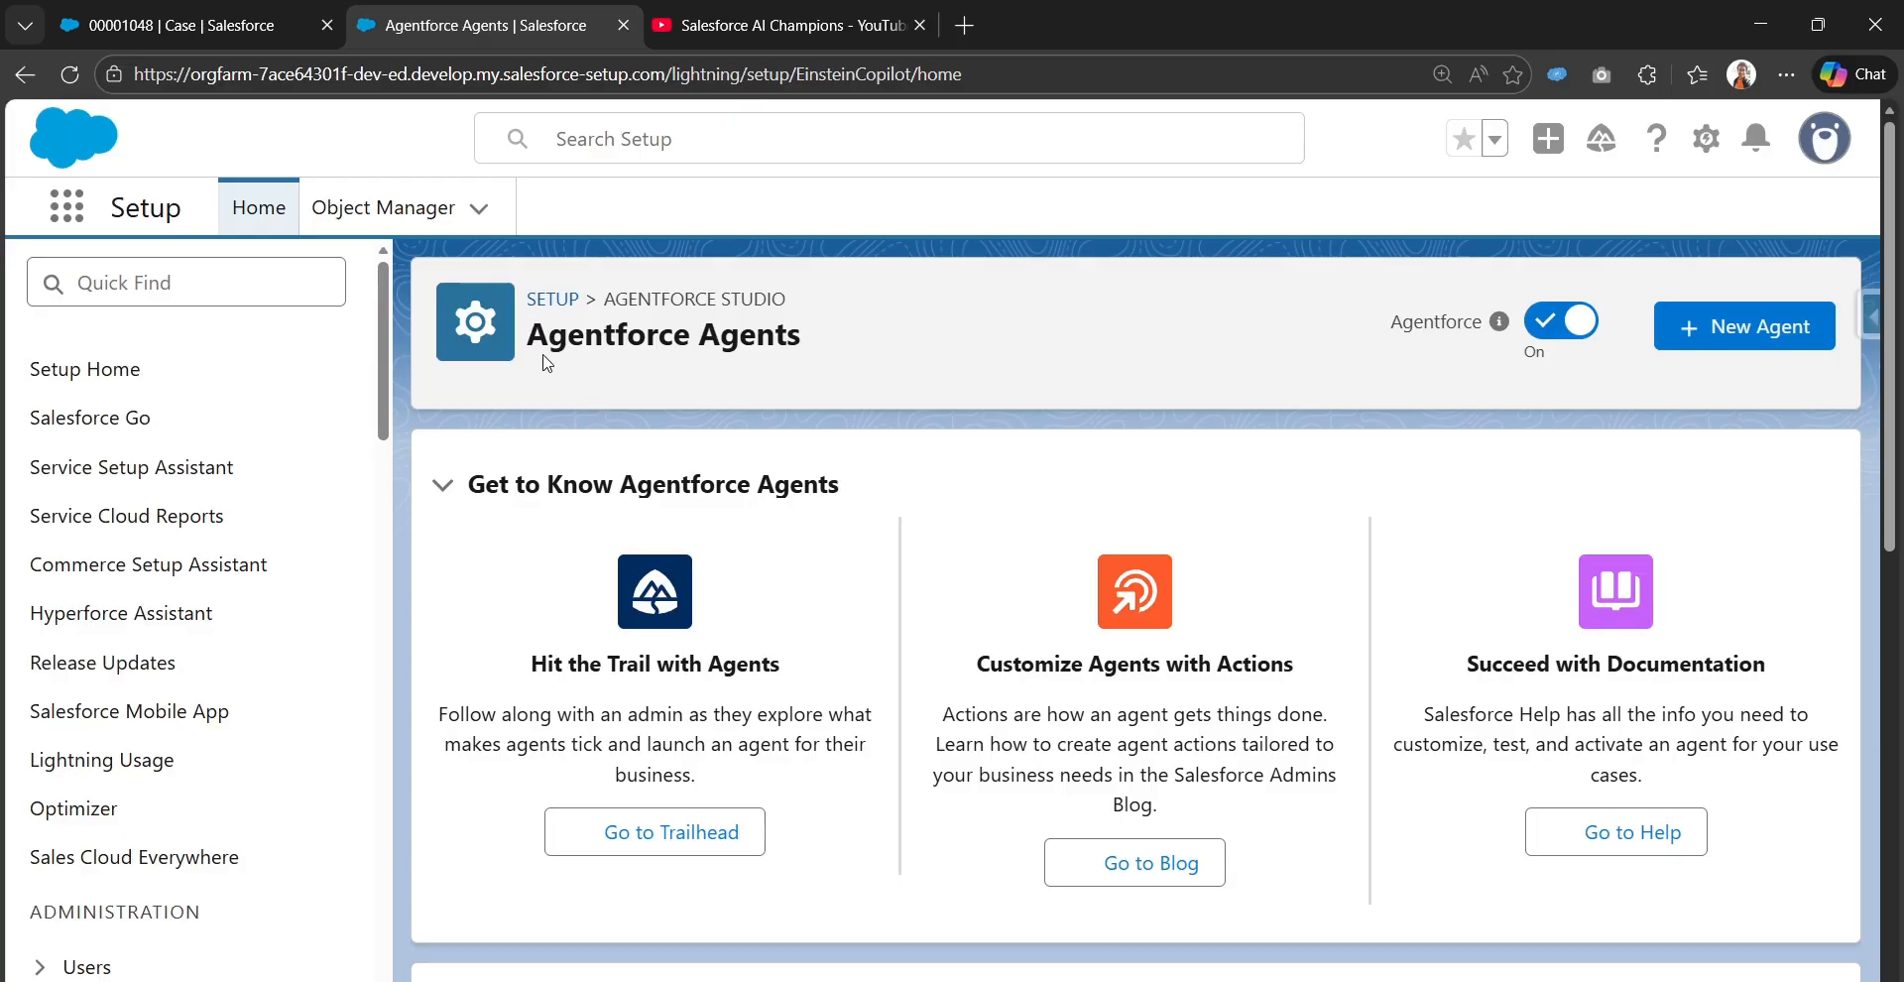
Find Agentforce Agents in Setup and open Version 1 of the BrightWave Solutions agent
{"action": "left_click", "coordinate": [233, 294]}
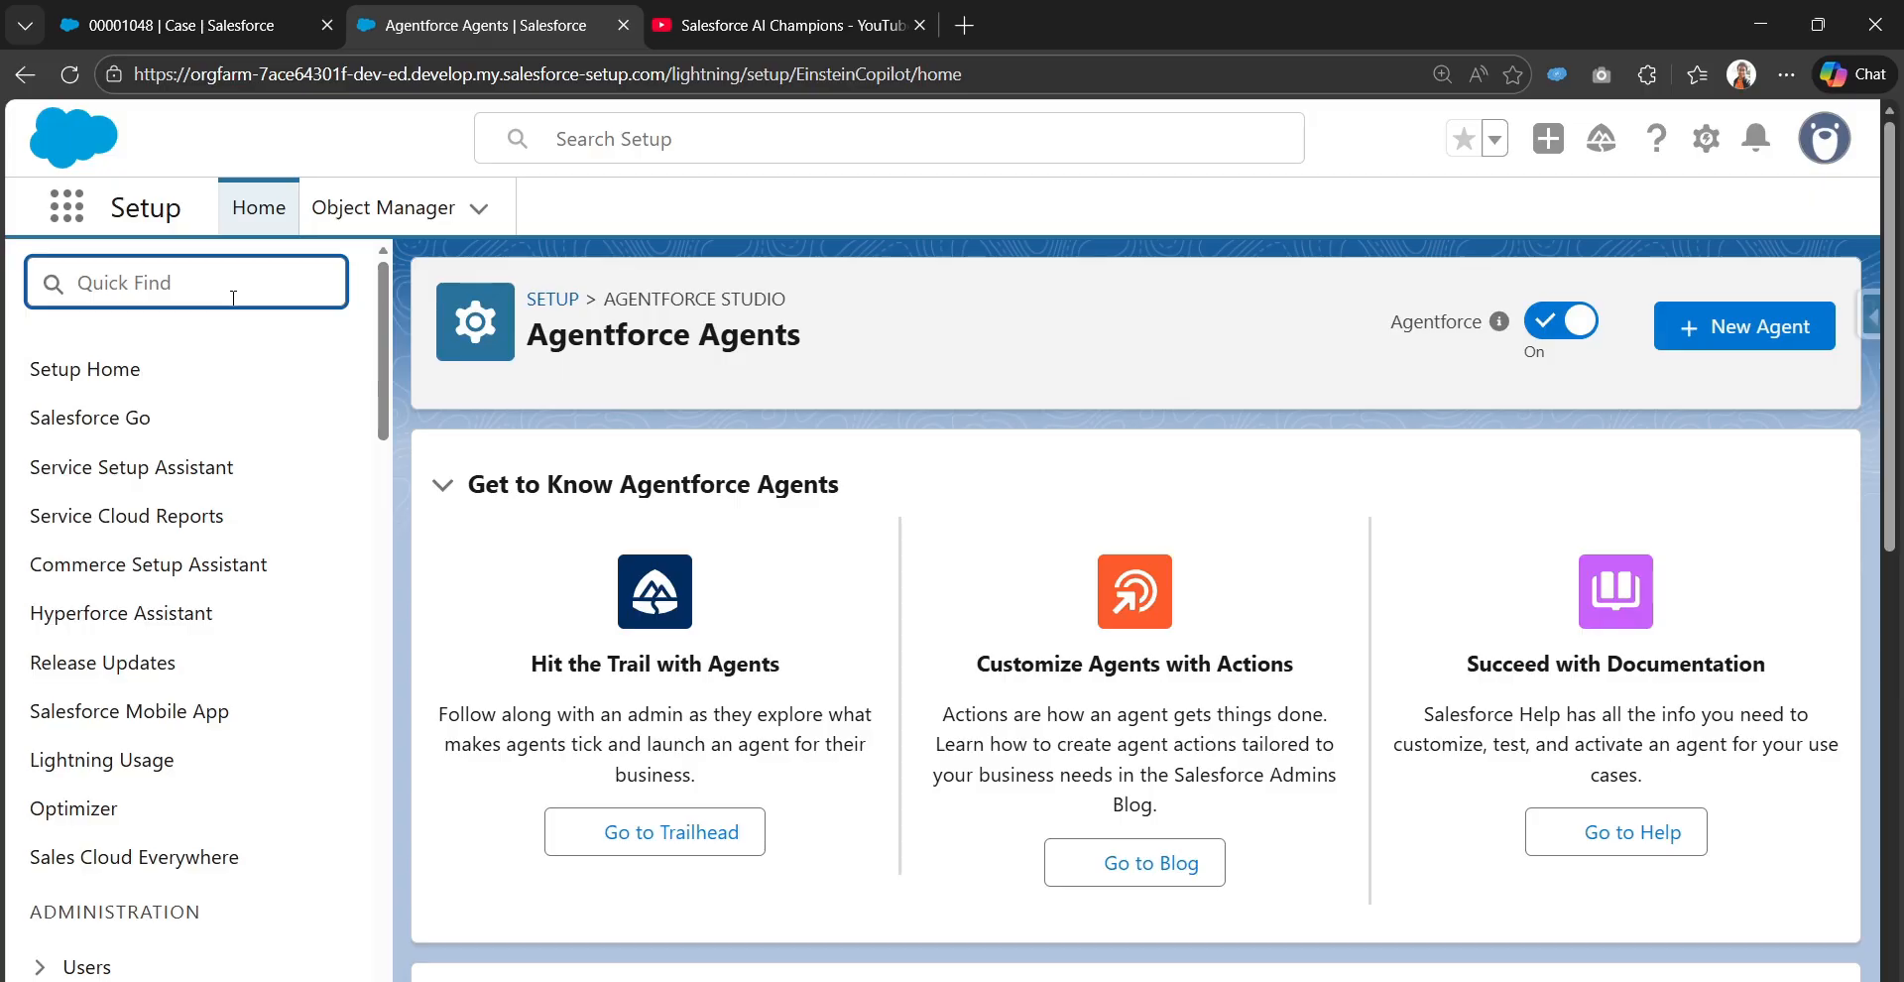
{"action": "type", "text": "agentds"}
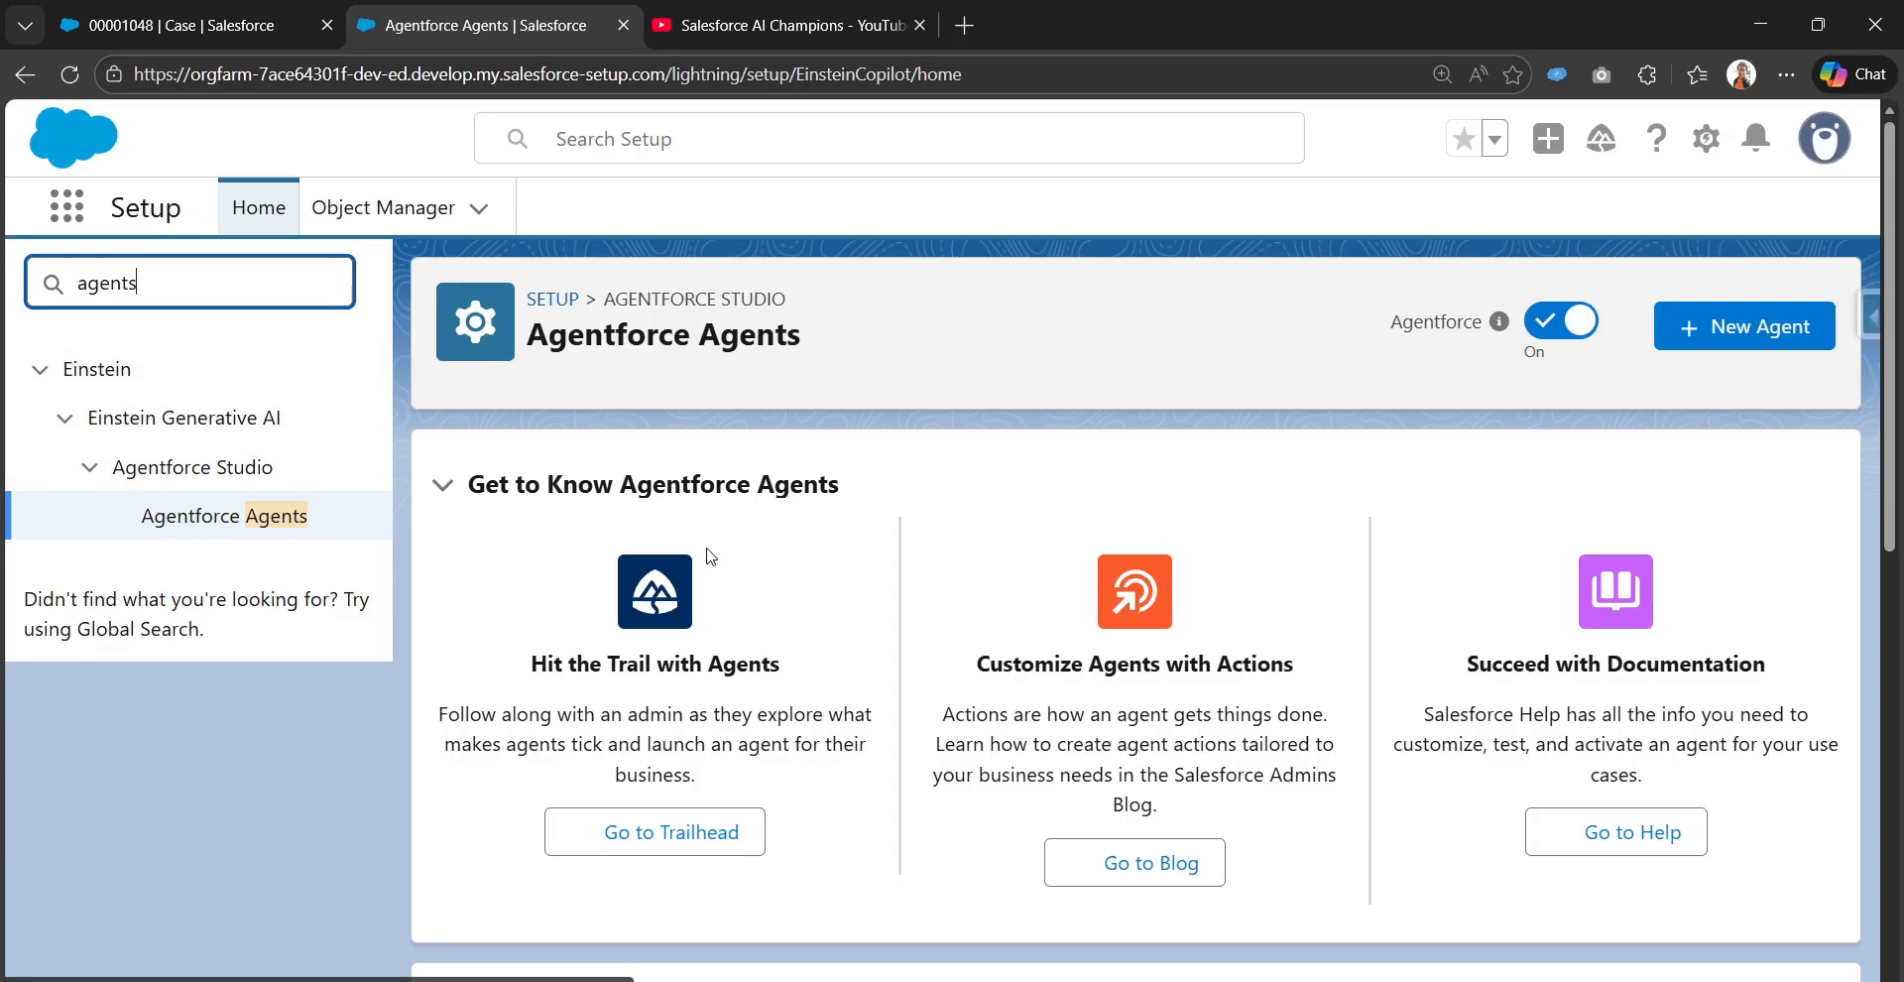
{"action": "scroll", "coordinate": [999, 523], "scroll_direction": "down", "scroll_amount": 8}
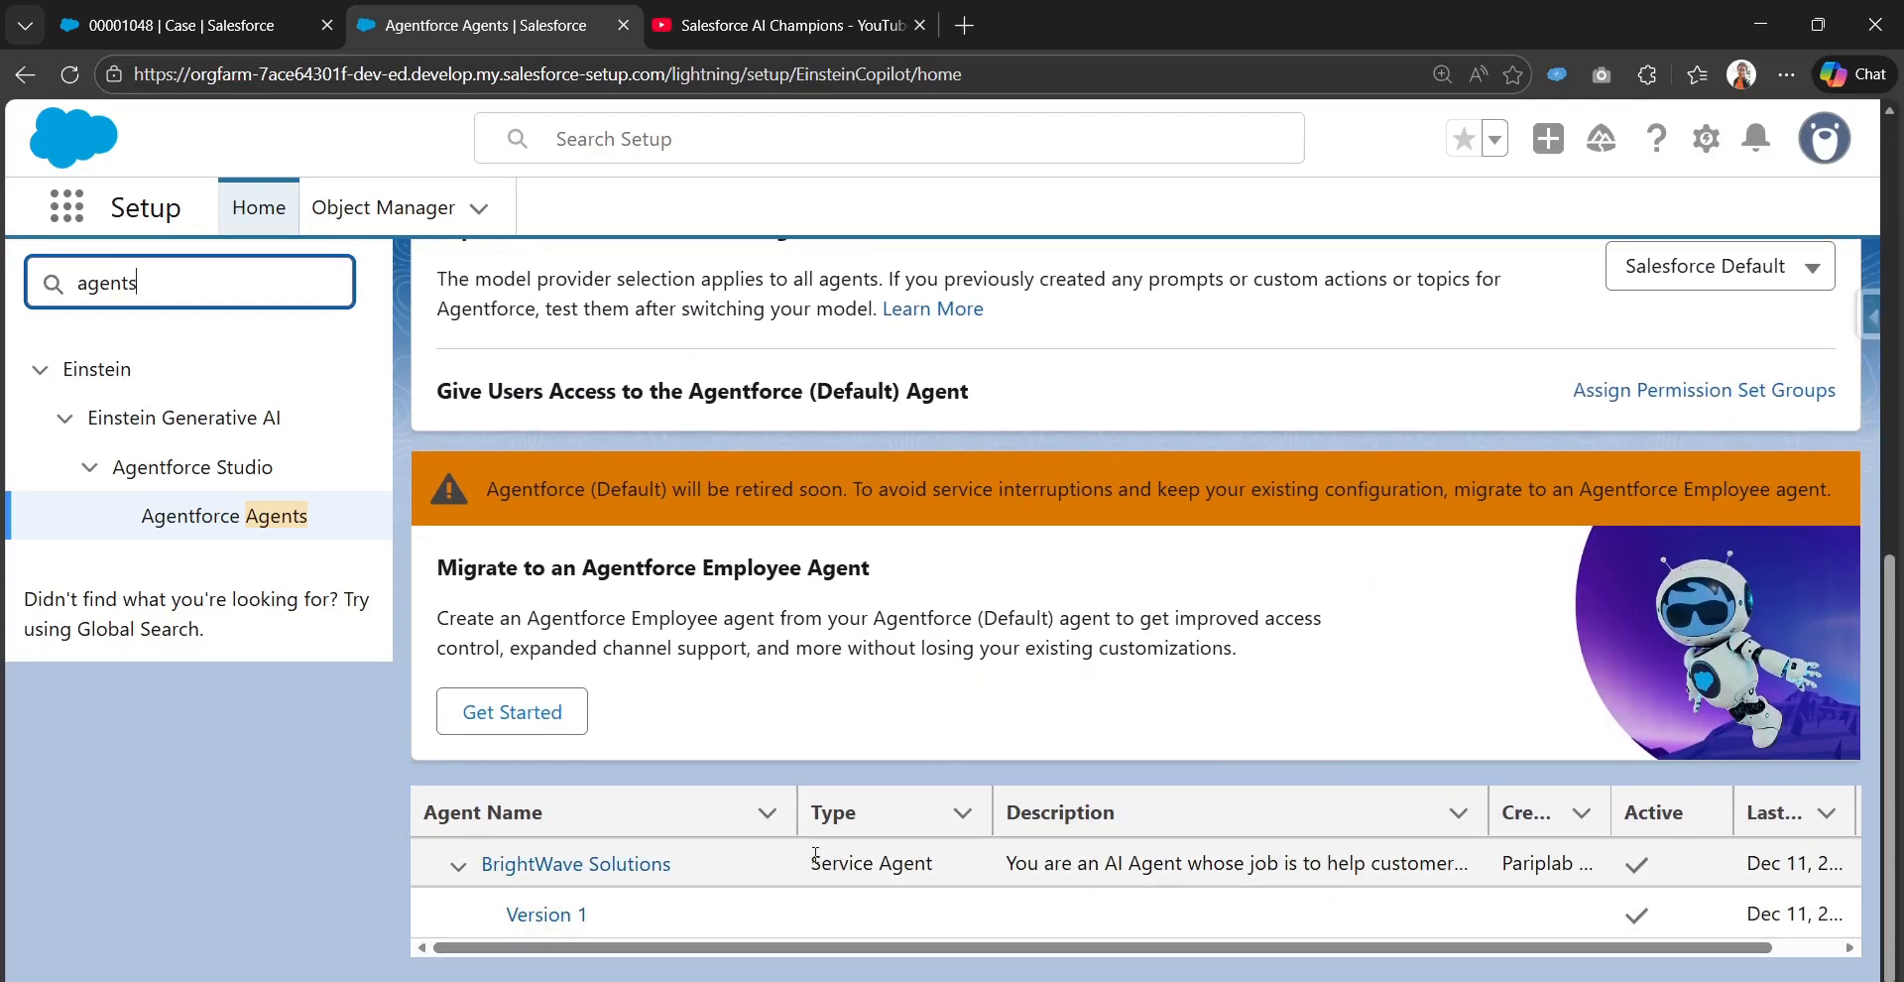
{"action": "left_click_drag", "start_coordinate": [814, 860], "coordinate": [941, 875]}
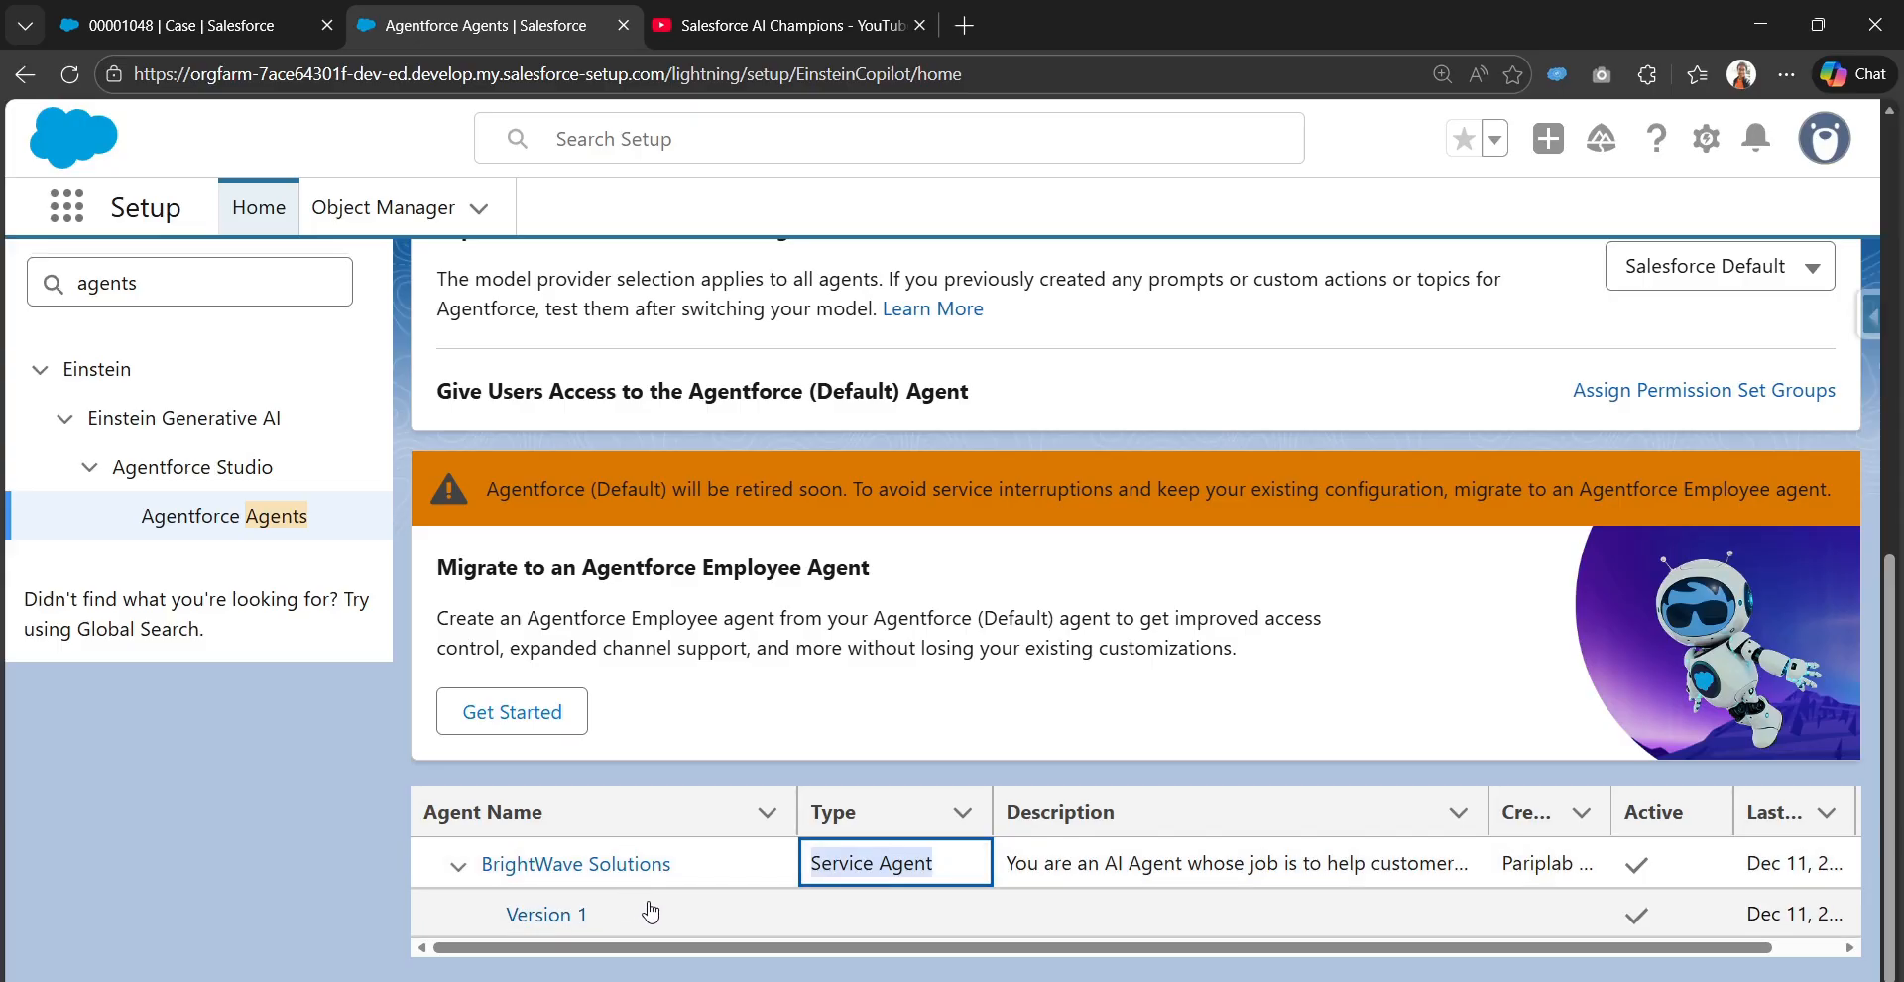
{"action": "left_click", "coordinate": [546, 917]}
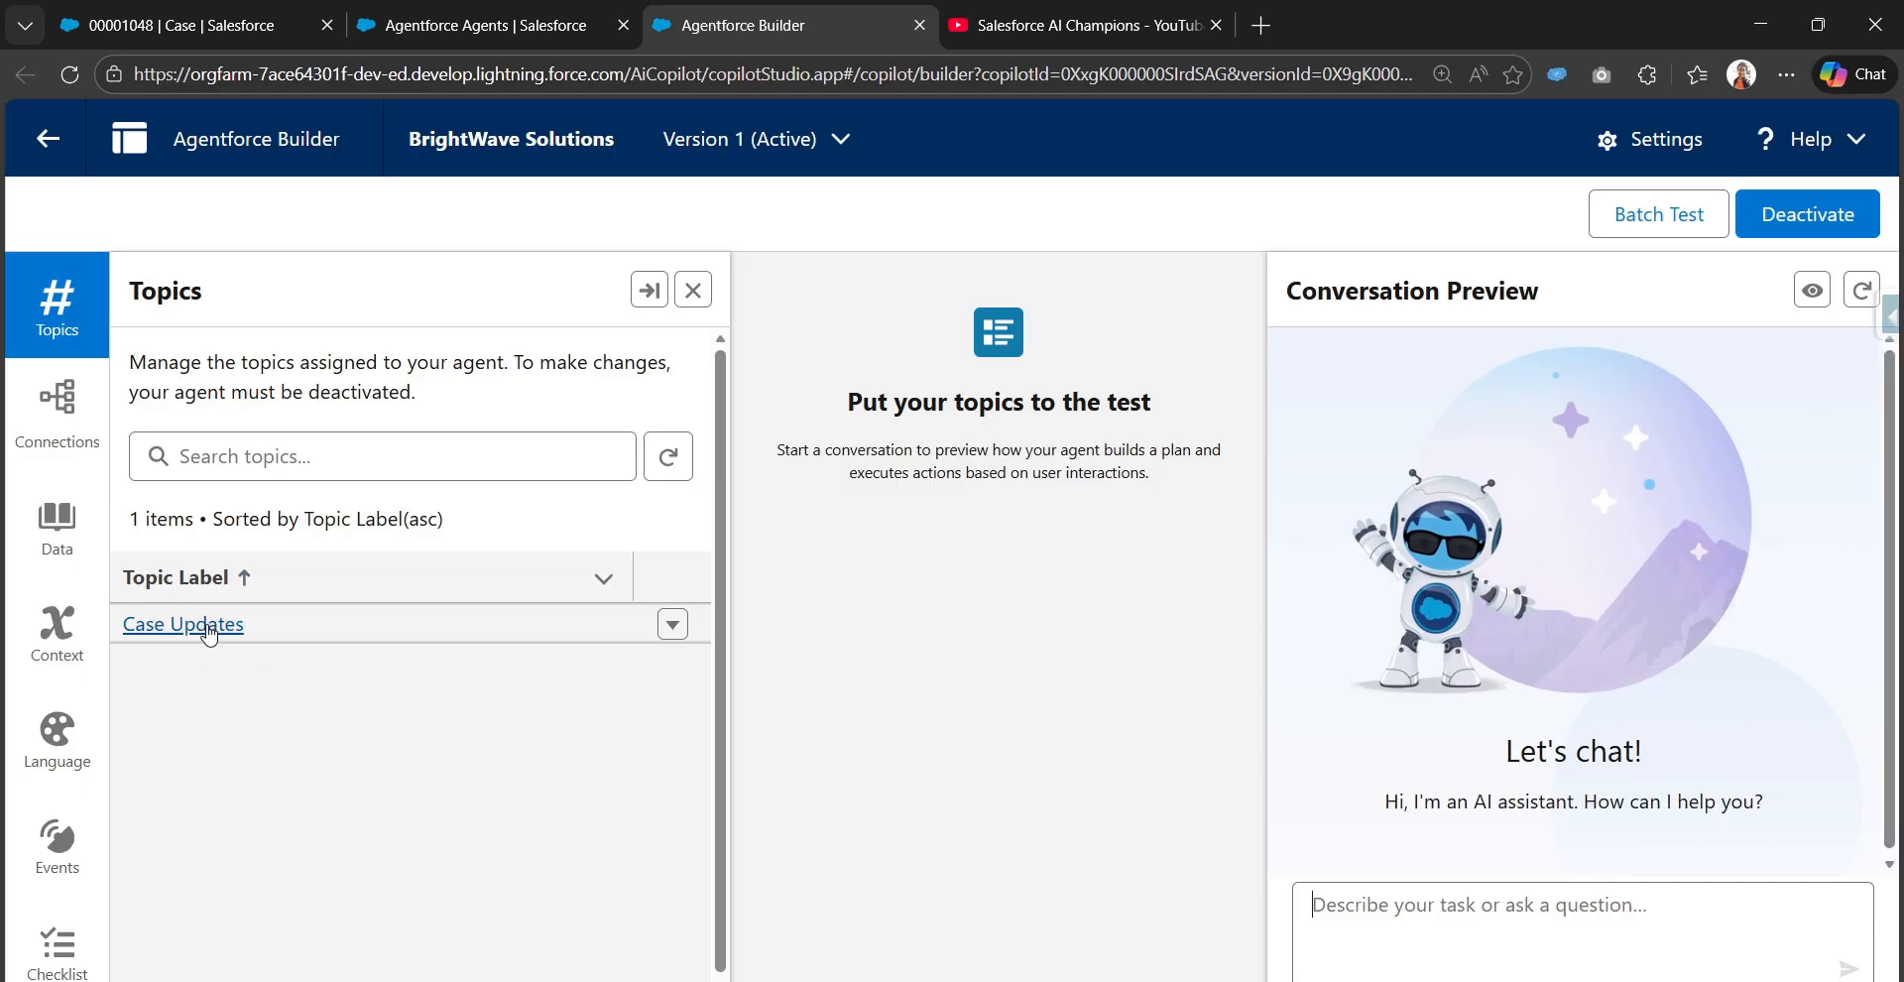
Open the Case Updates topic in an expanded panel and review its classification description, scope and instructions
{"action": "left_click", "coordinate": [208, 625]}
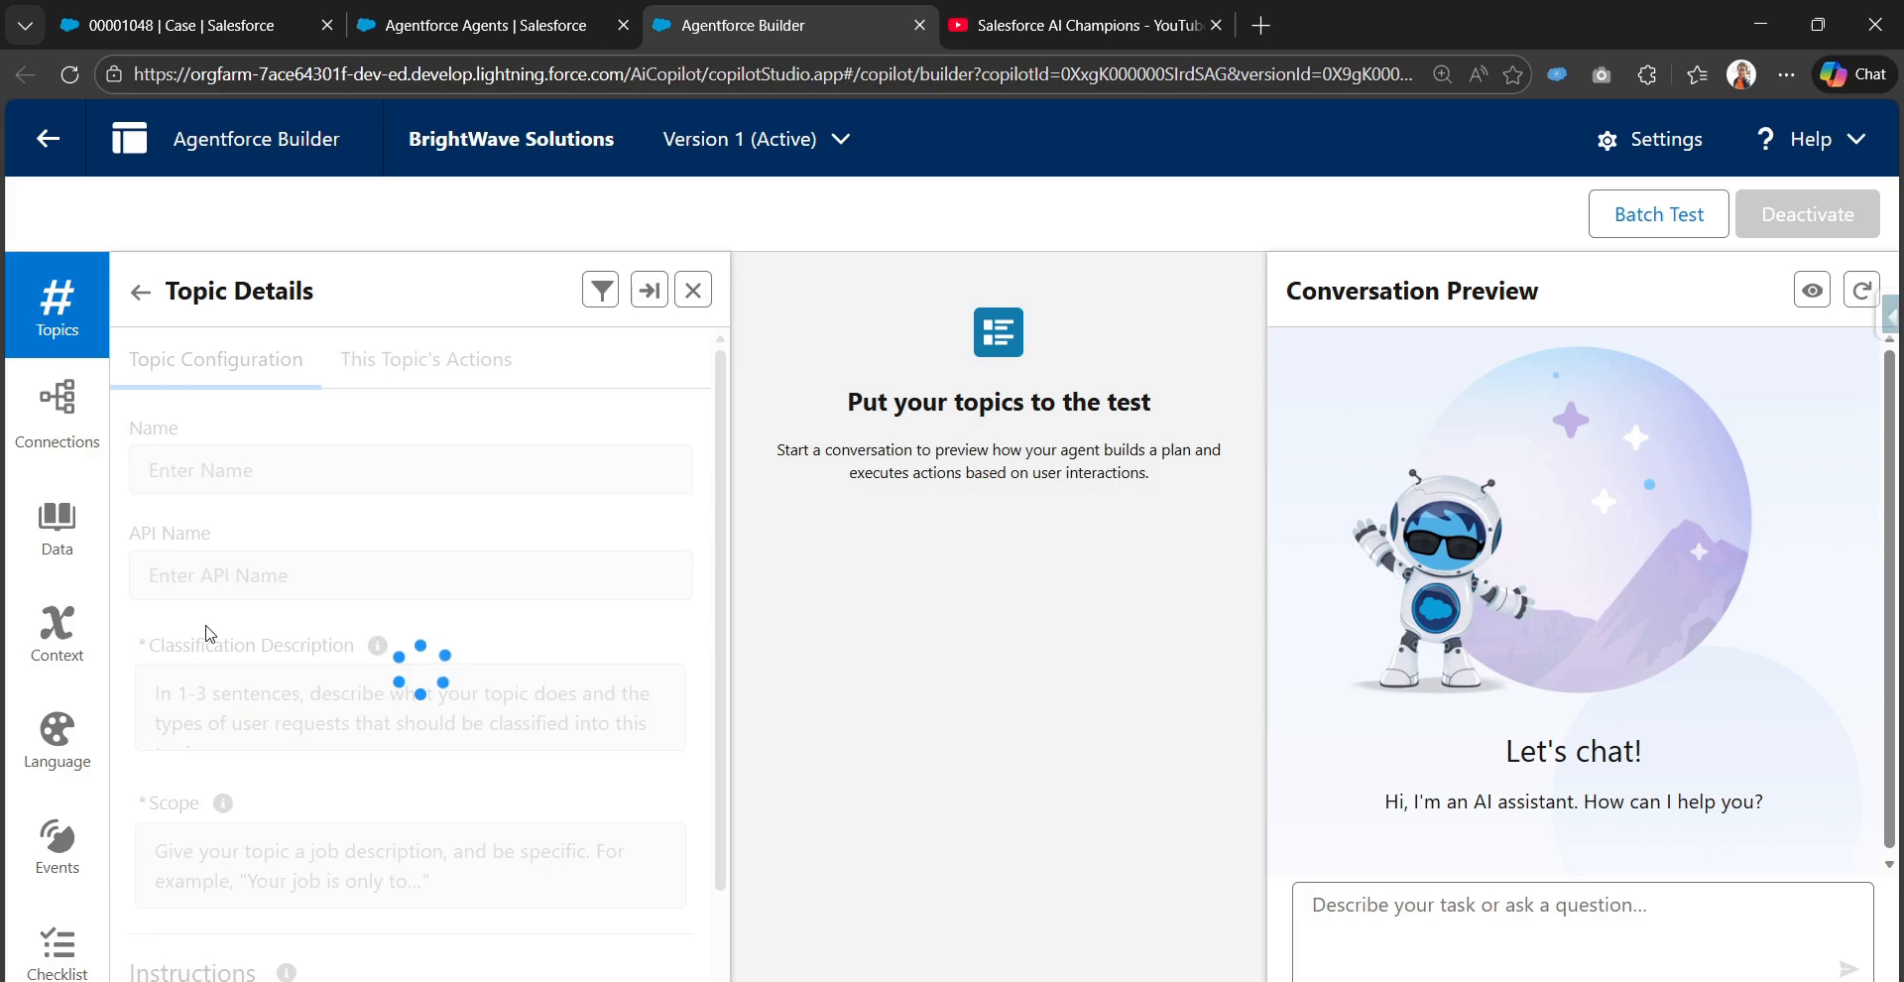
{"action": "left_click", "coordinate": [650, 293]}
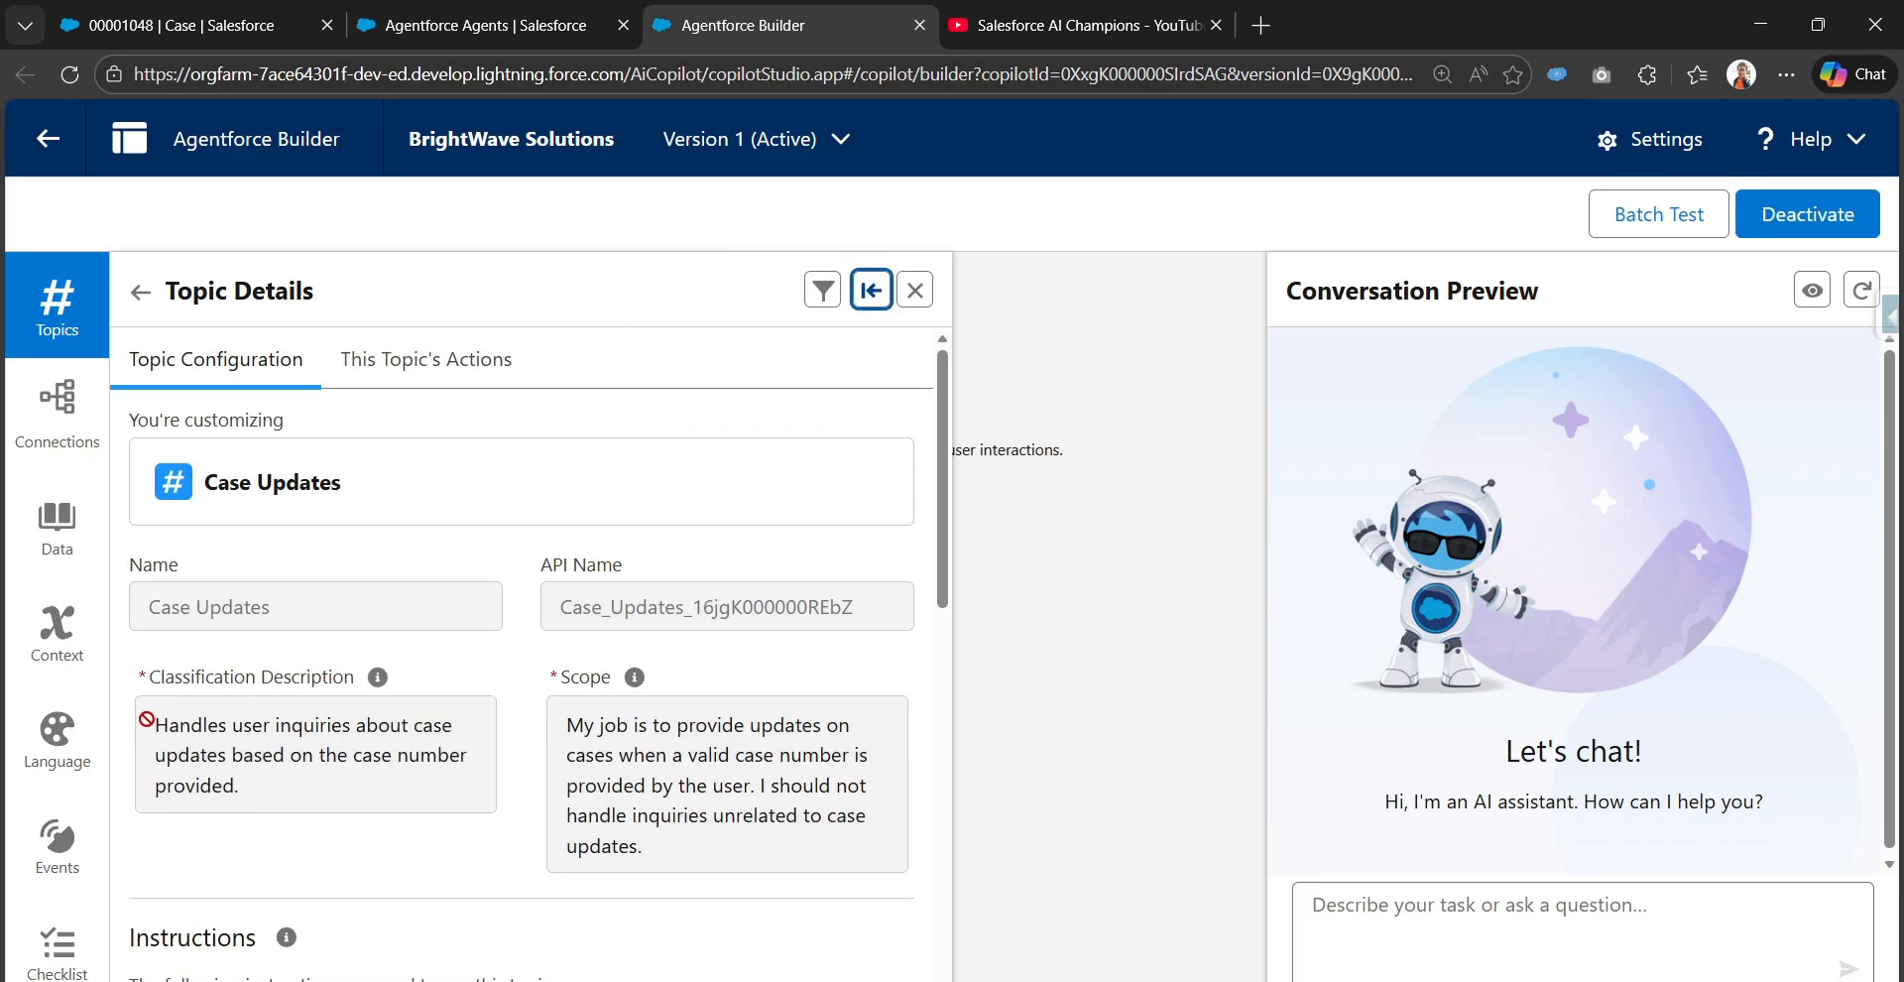
{"action": "left_click_drag", "start_coordinate": [146, 717], "coordinate": [243, 786]}
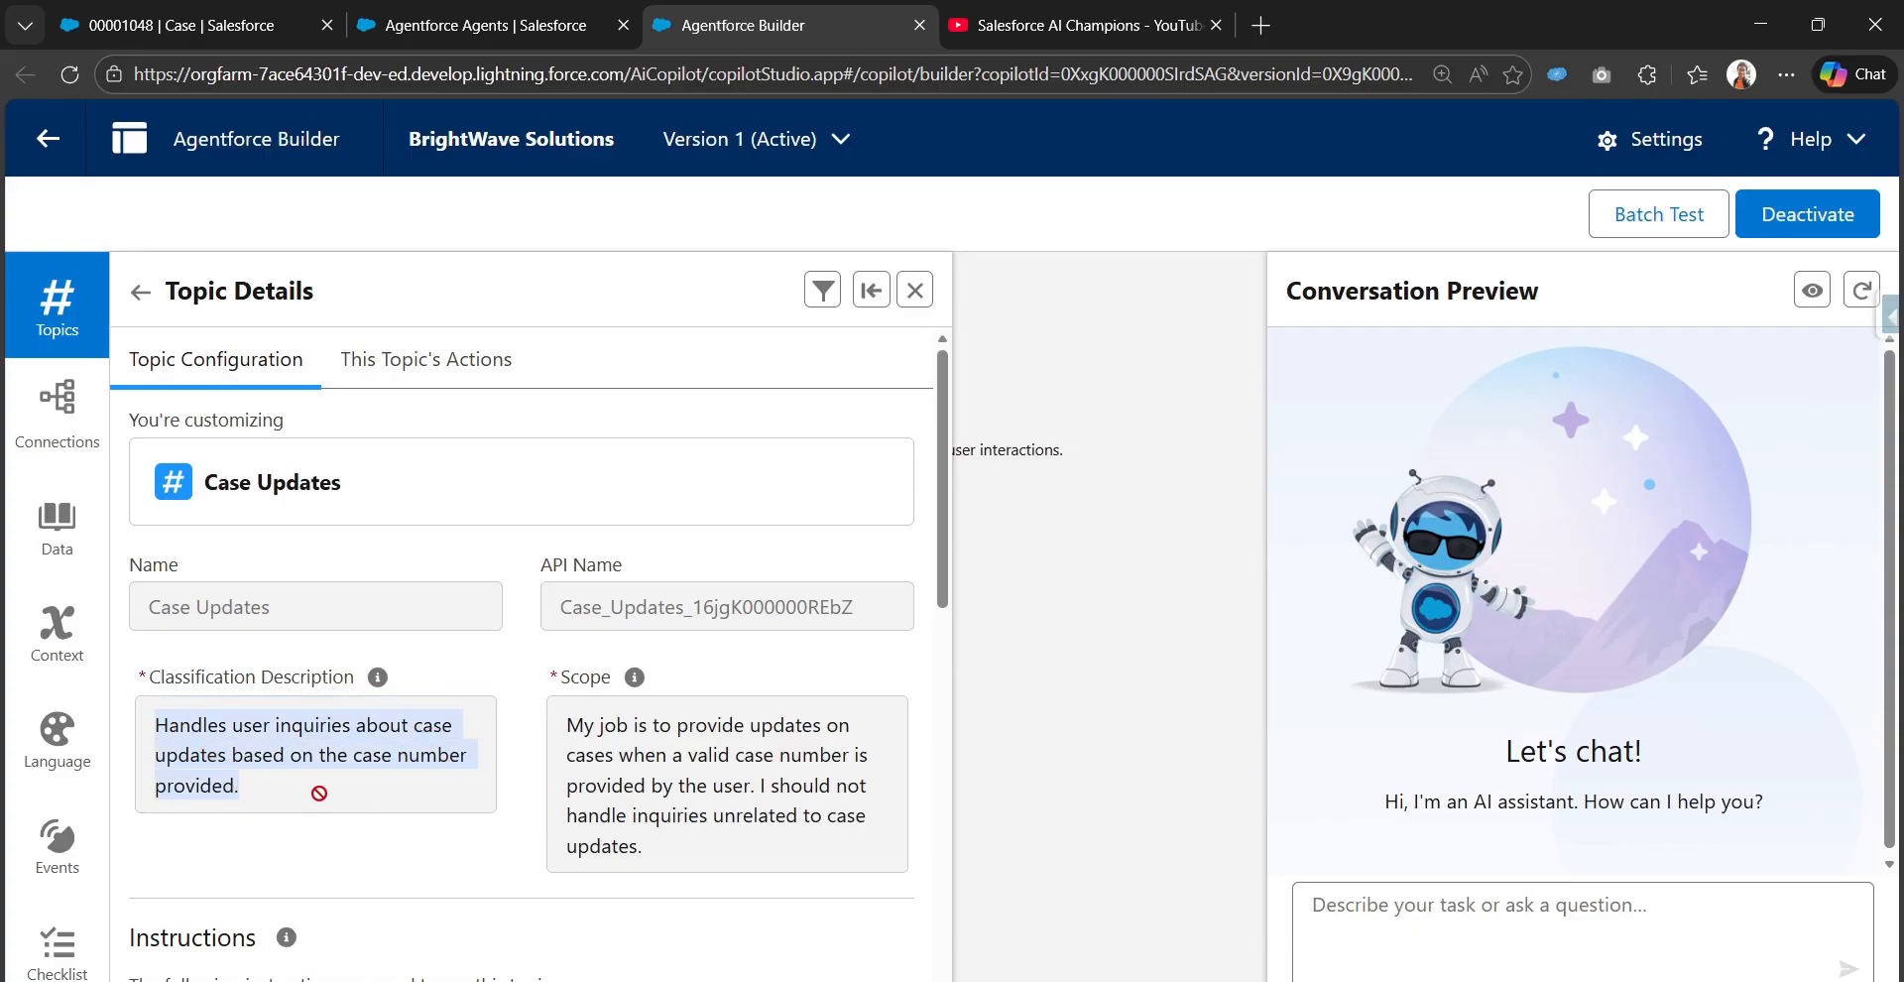
{"action": "scroll", "coordinate": [262, 801], "scroll_direction": "down", "scroll_amount": 1}
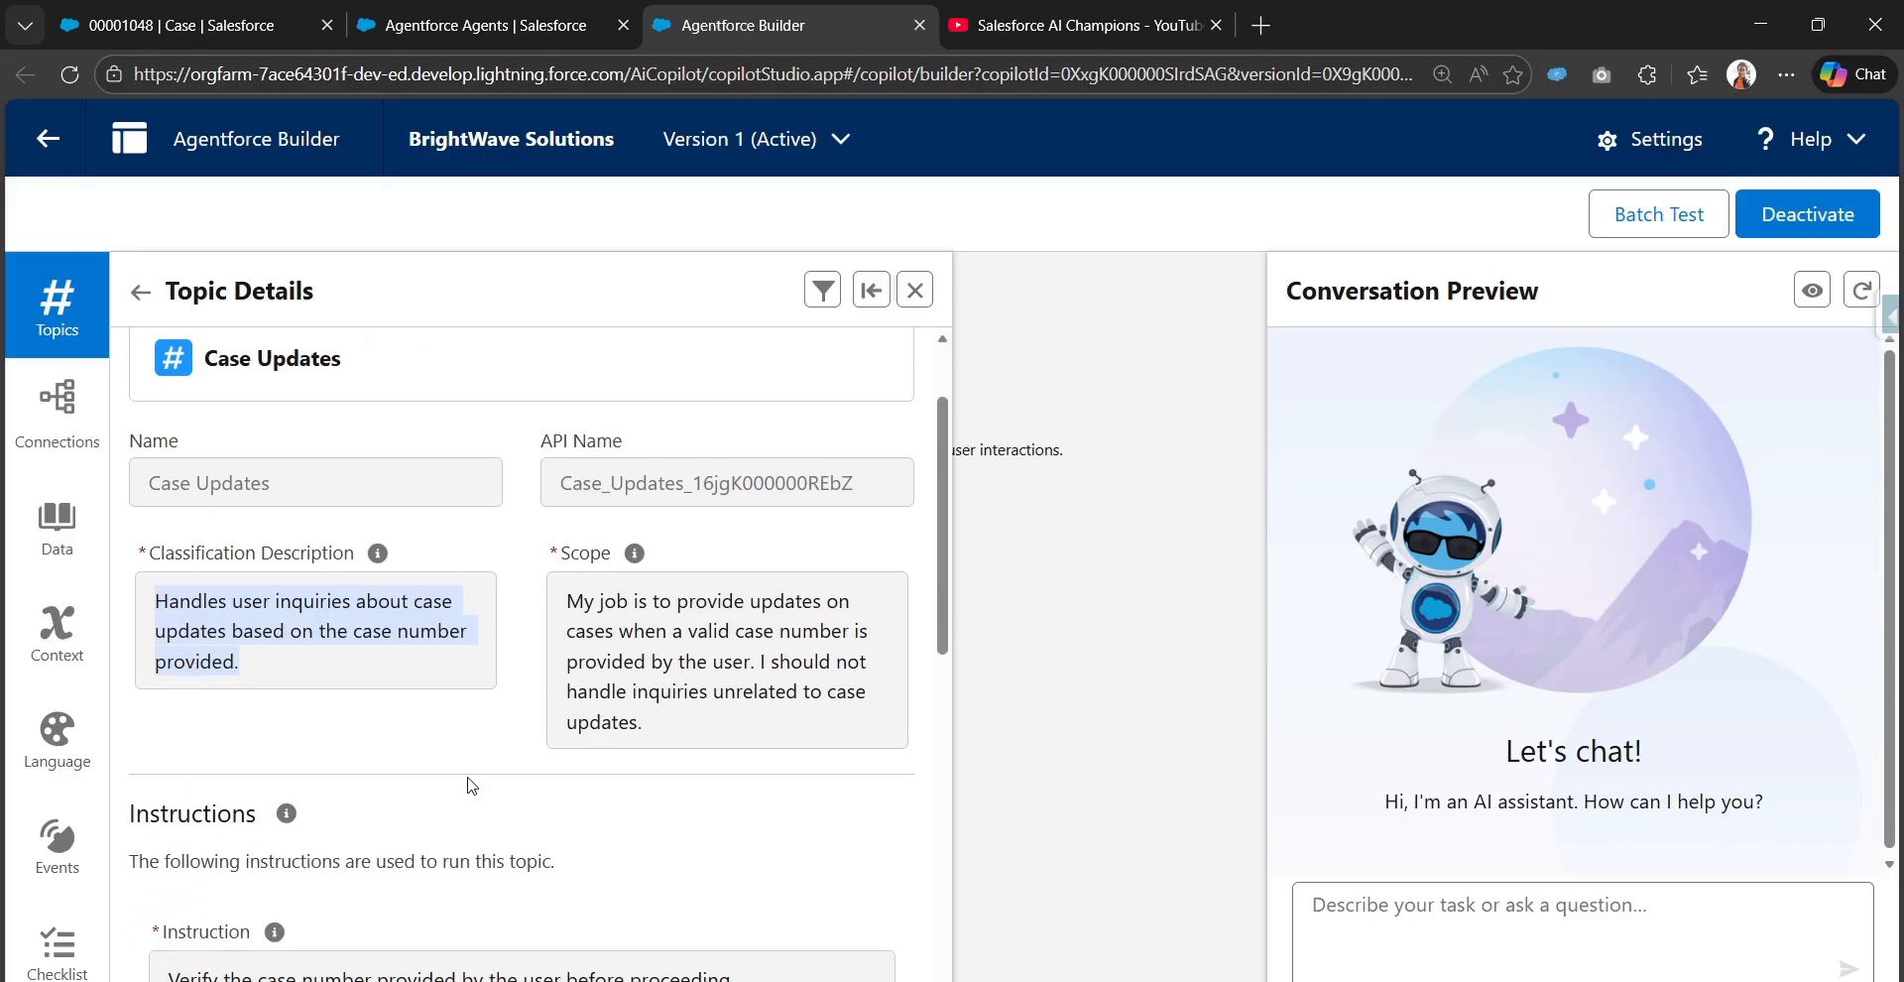
{"action": "scroll", "coordinate": [469, 779], "scroll_direction": "down", "scroll_amount": 2}
{"action": "scroll", "coordinate": [463, 772], "scroll_direction": "down", "scroll_amount": 1}
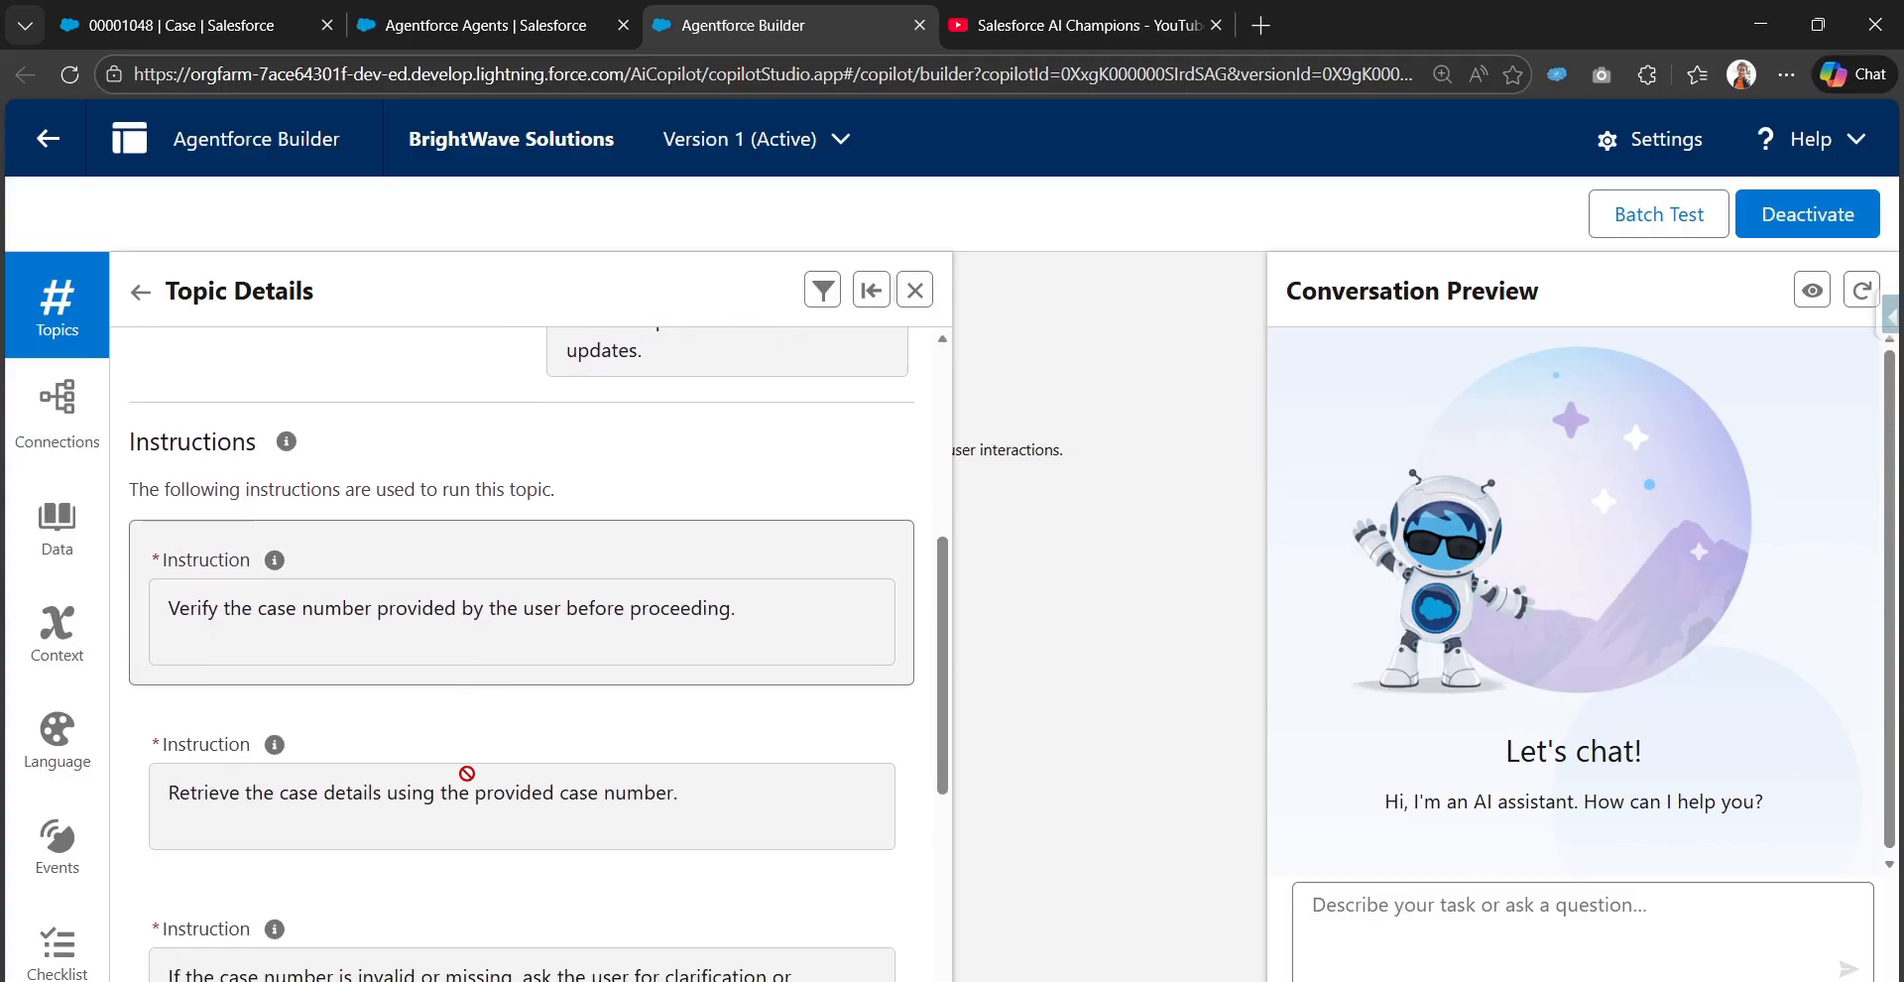
{"action": "scroll", "coordinate": [462, 772], "scroll_direction": "down", "scroll_amount": 1}
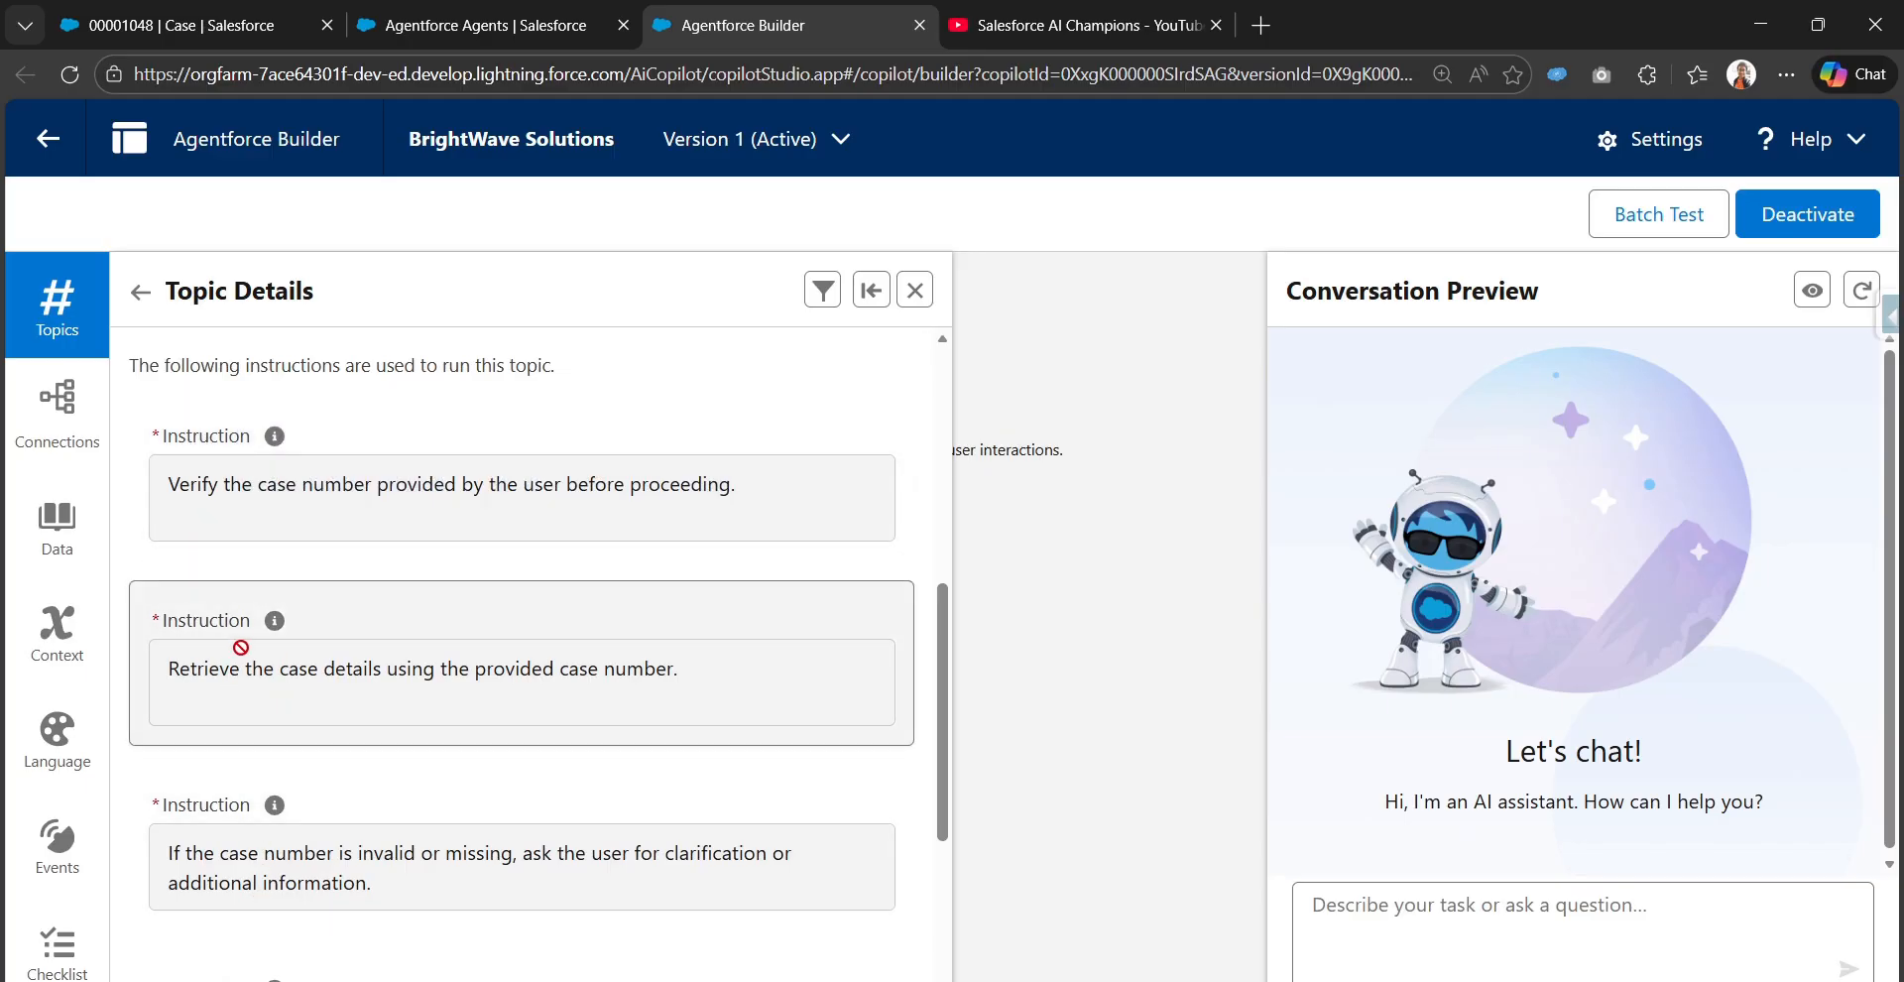
{"action": "left_click_drag", "start_coordinate": [162, 674], "coordinate": [702, 690]}
{"action": "left_click_drag", "start_coordinate": [736, 495], "coordinate": [155, 507]}
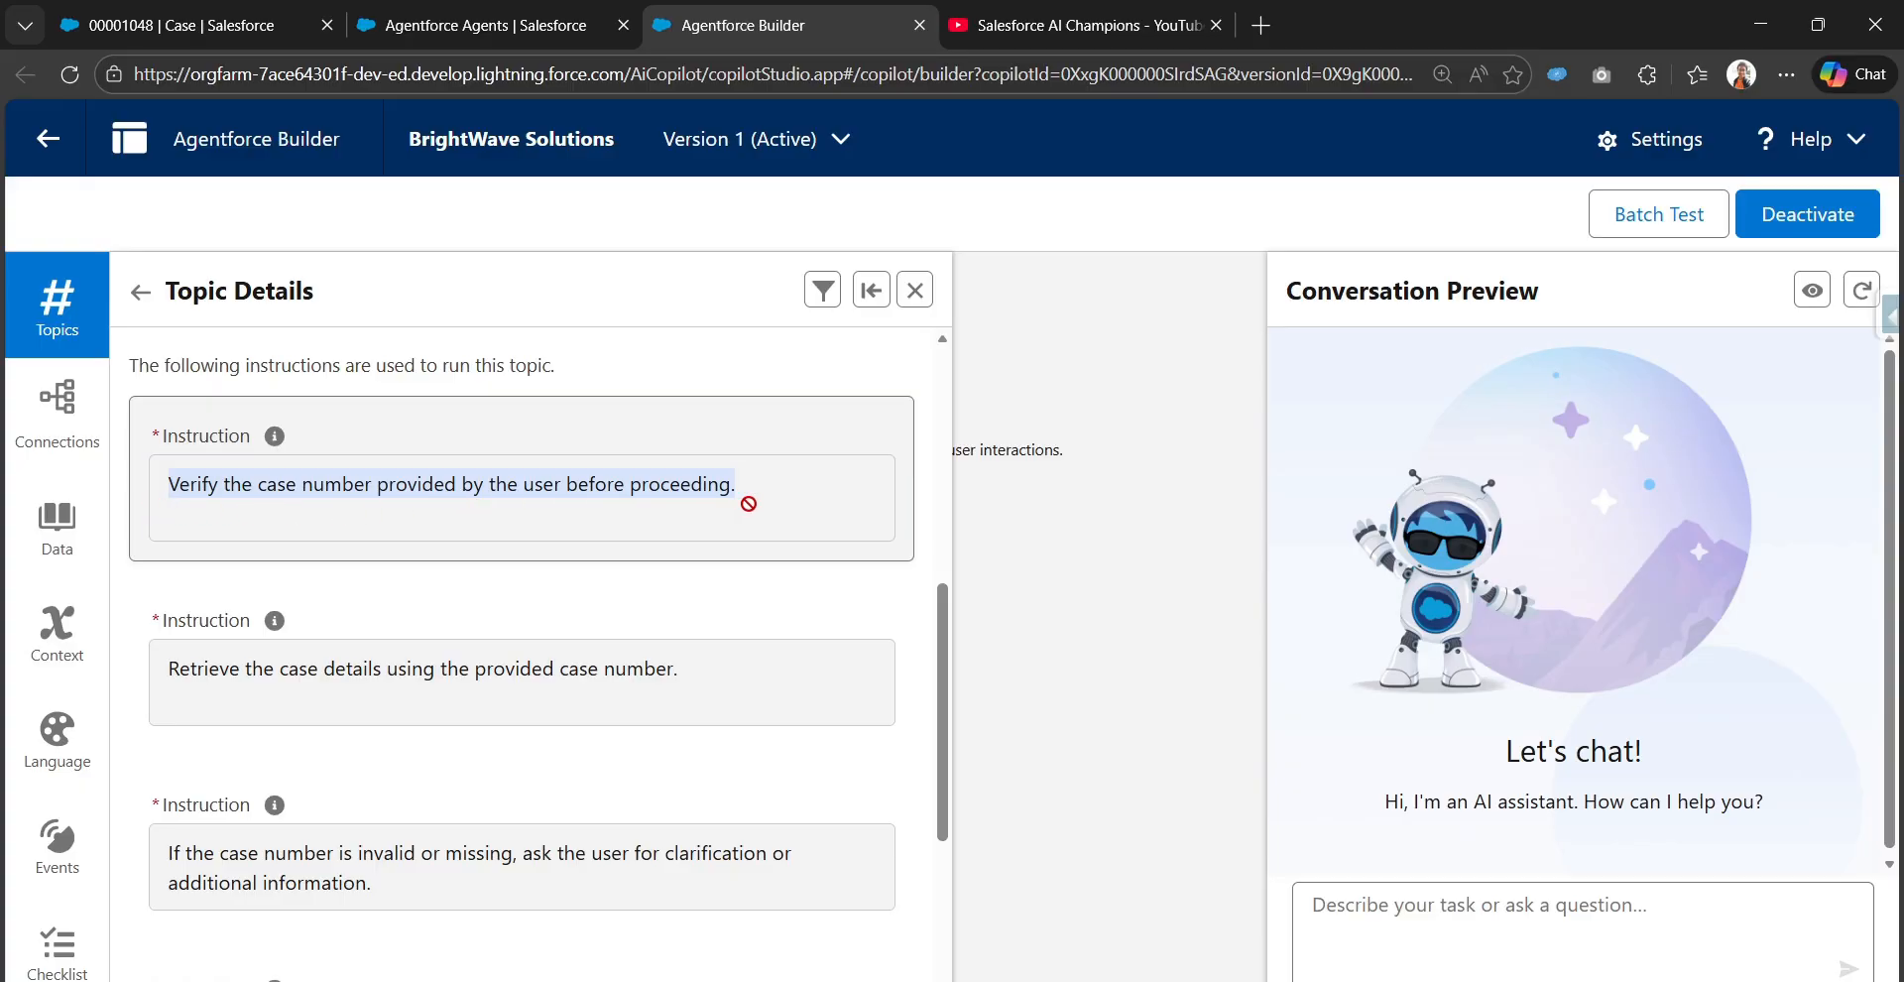
{"action": "scroll", "coordinate": [610, 716], "scroll_direction": "down", "scroll_amount": 3}
{"action": "scroll", "coordinate": [608, 724], "scroll_direction": "down", "scroll_amount": 1}
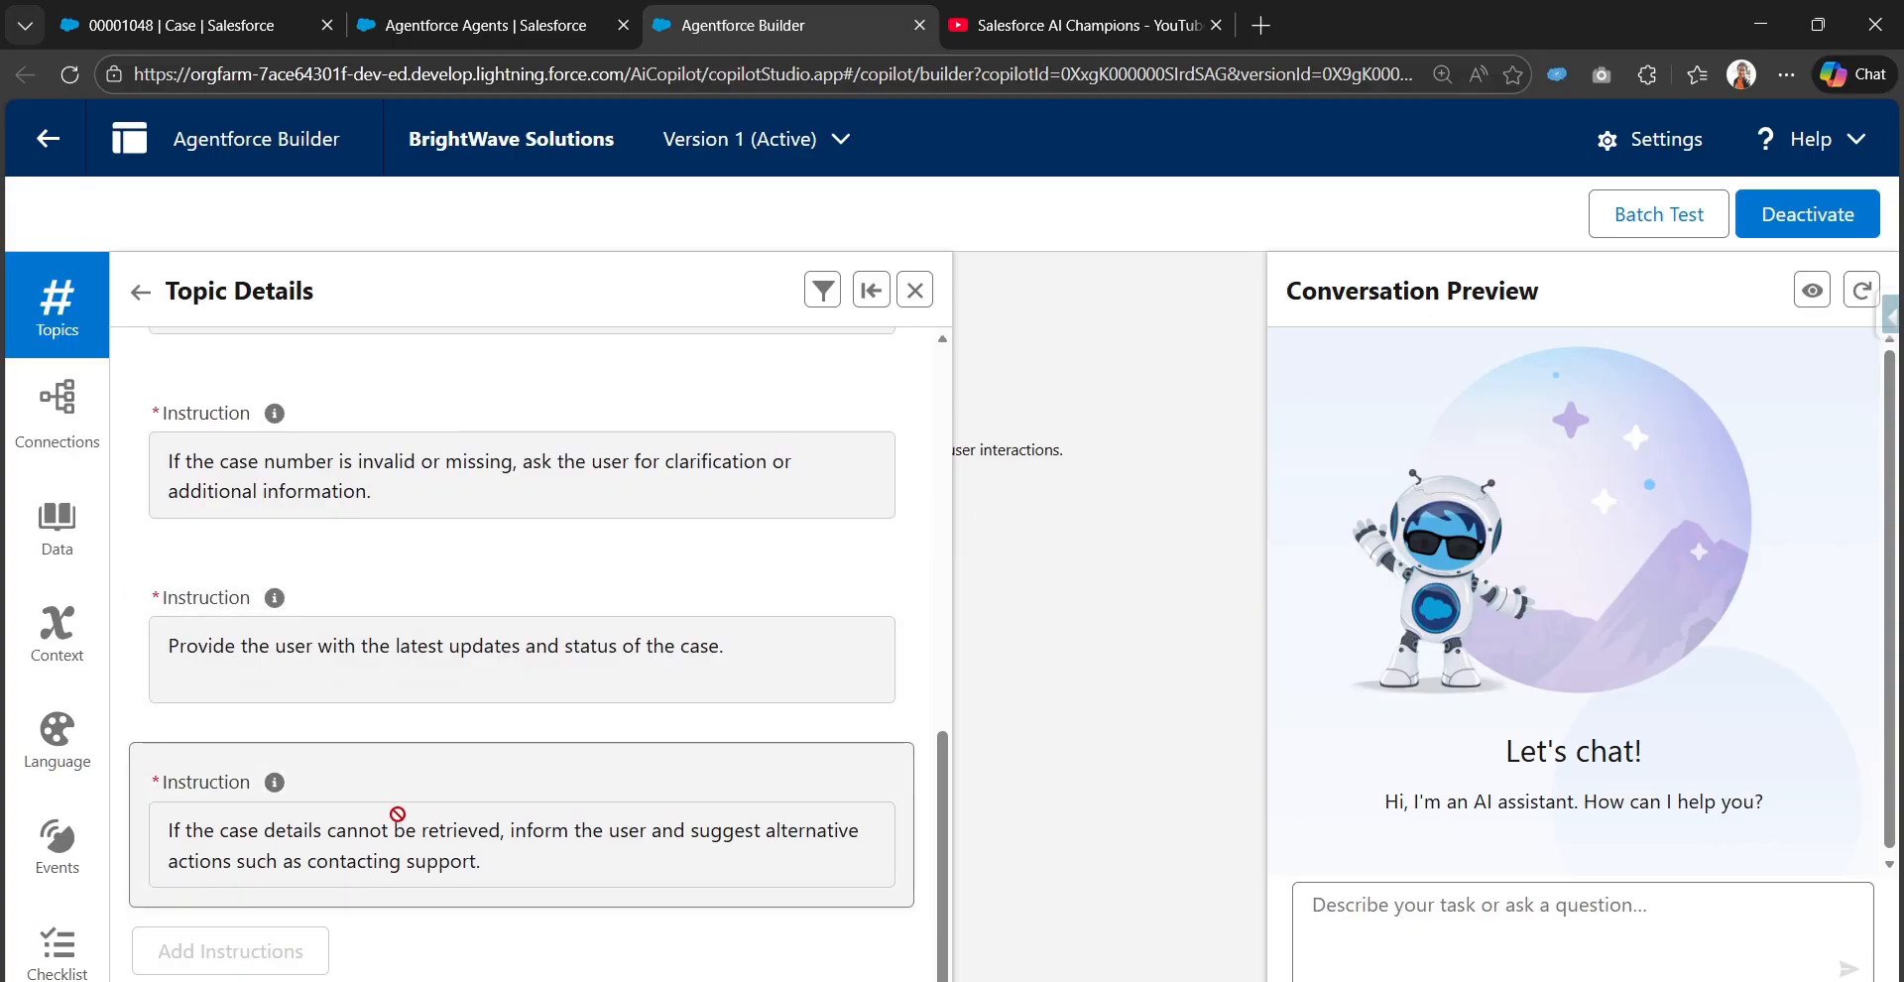
{"action": "scroll", "coordinate": [461, 829], "scroll_direction": "up", "scroll_amount": 1}
{"action": "scroll", "coordinate": [461, 829], "scroll_direction": "up", "scroll_amount": 5}
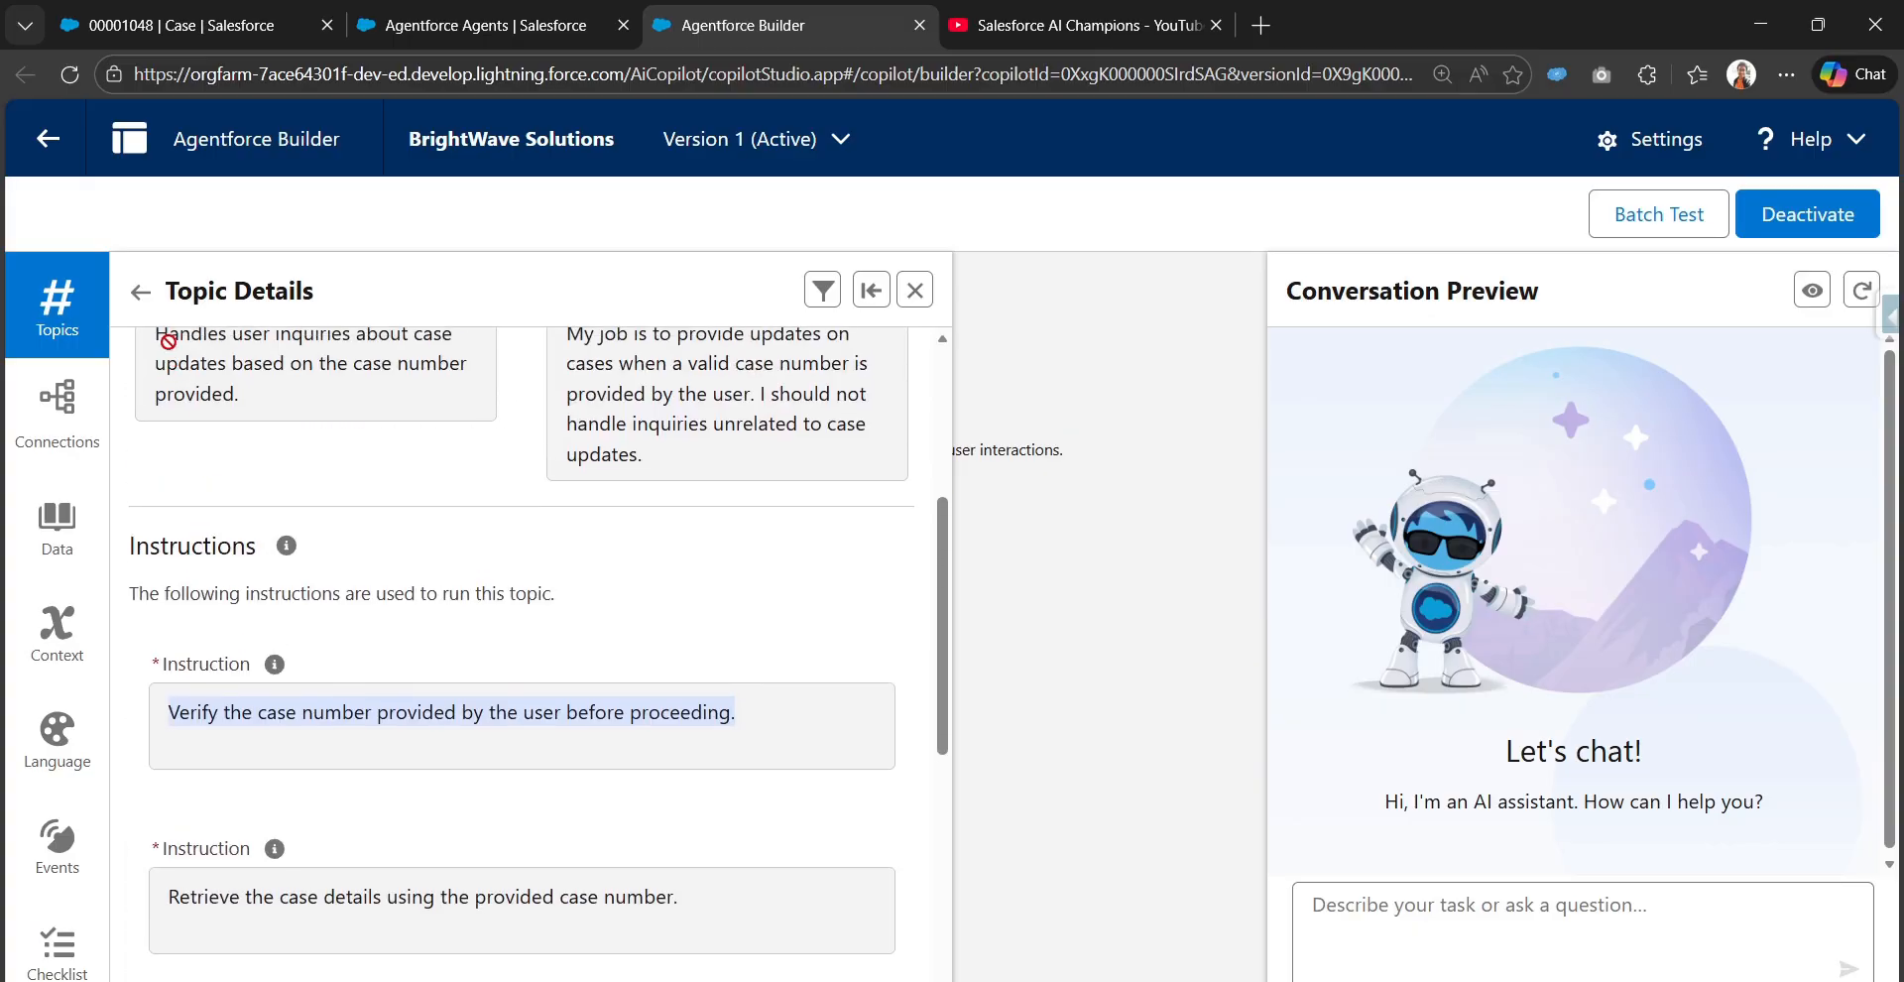
Reopen the Case Updates topic, switch to its actions list and widen the action label column
{"action": "left_click", "coordinate": [140, 290]}
{"action": "left_click", "coordinate": [224, 623]}
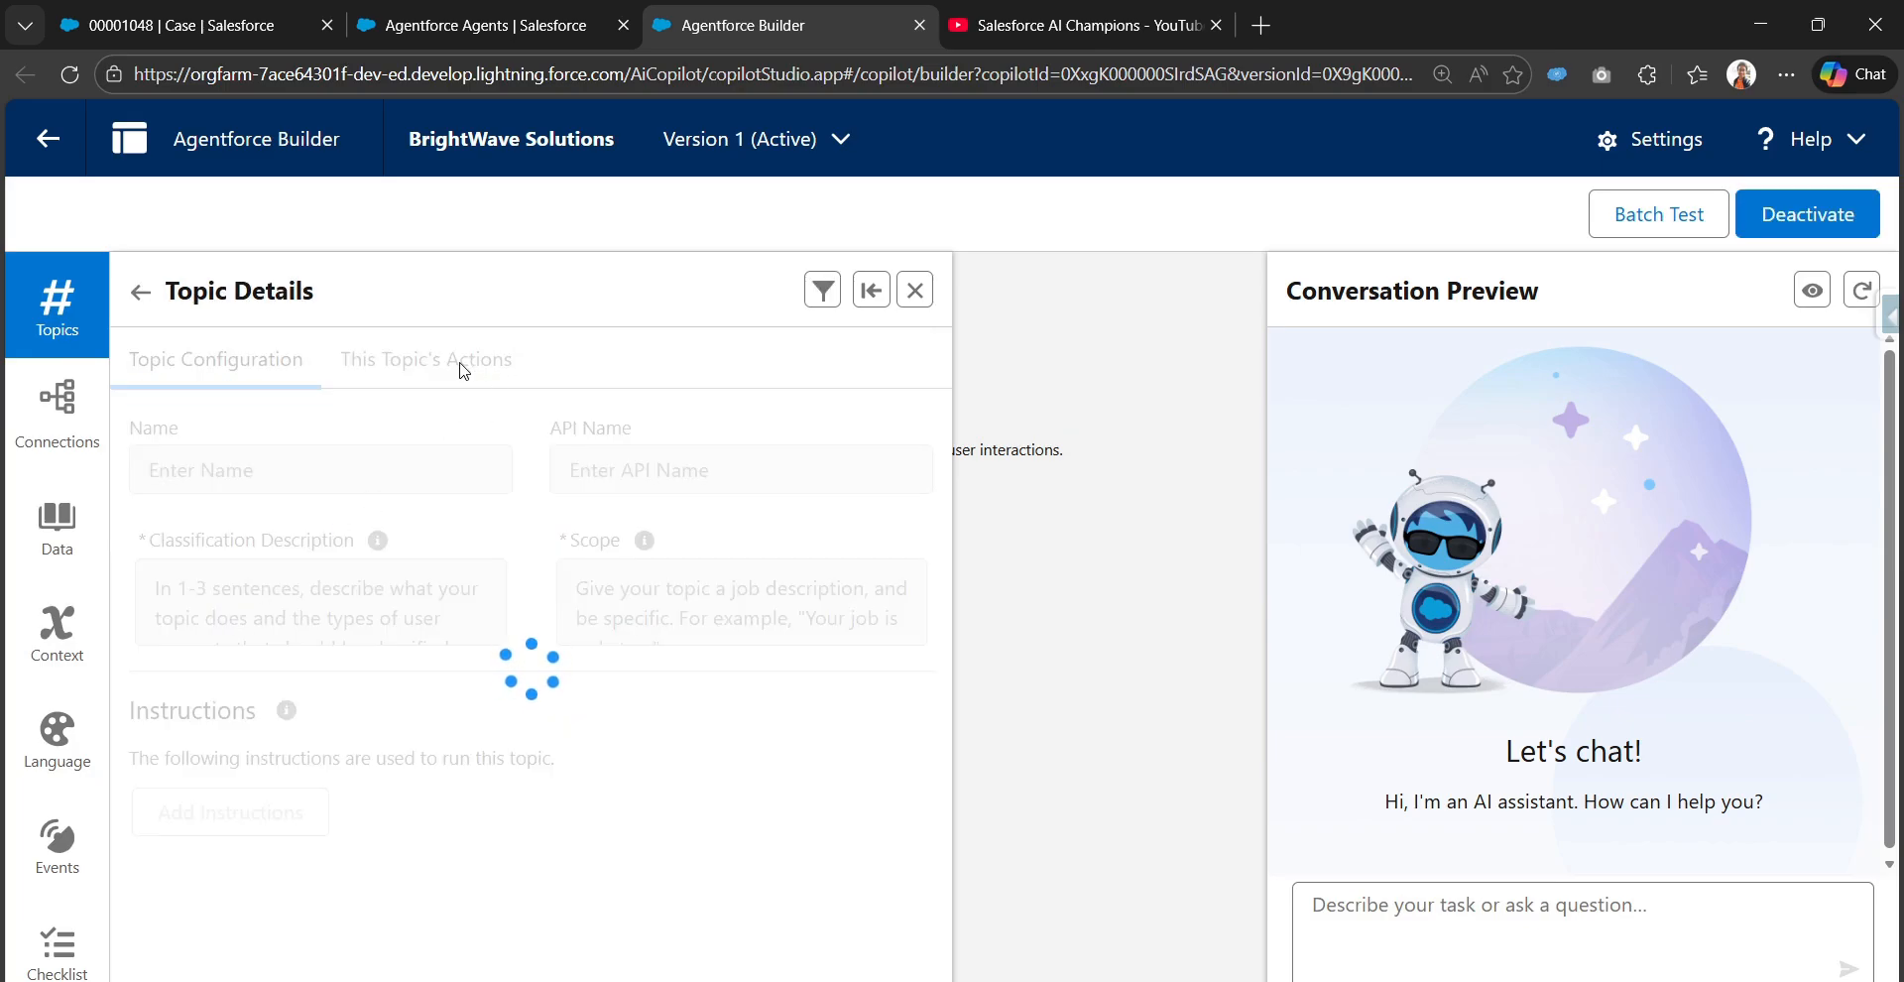
{"action": "left_click", "coordinate": [461, 367]}
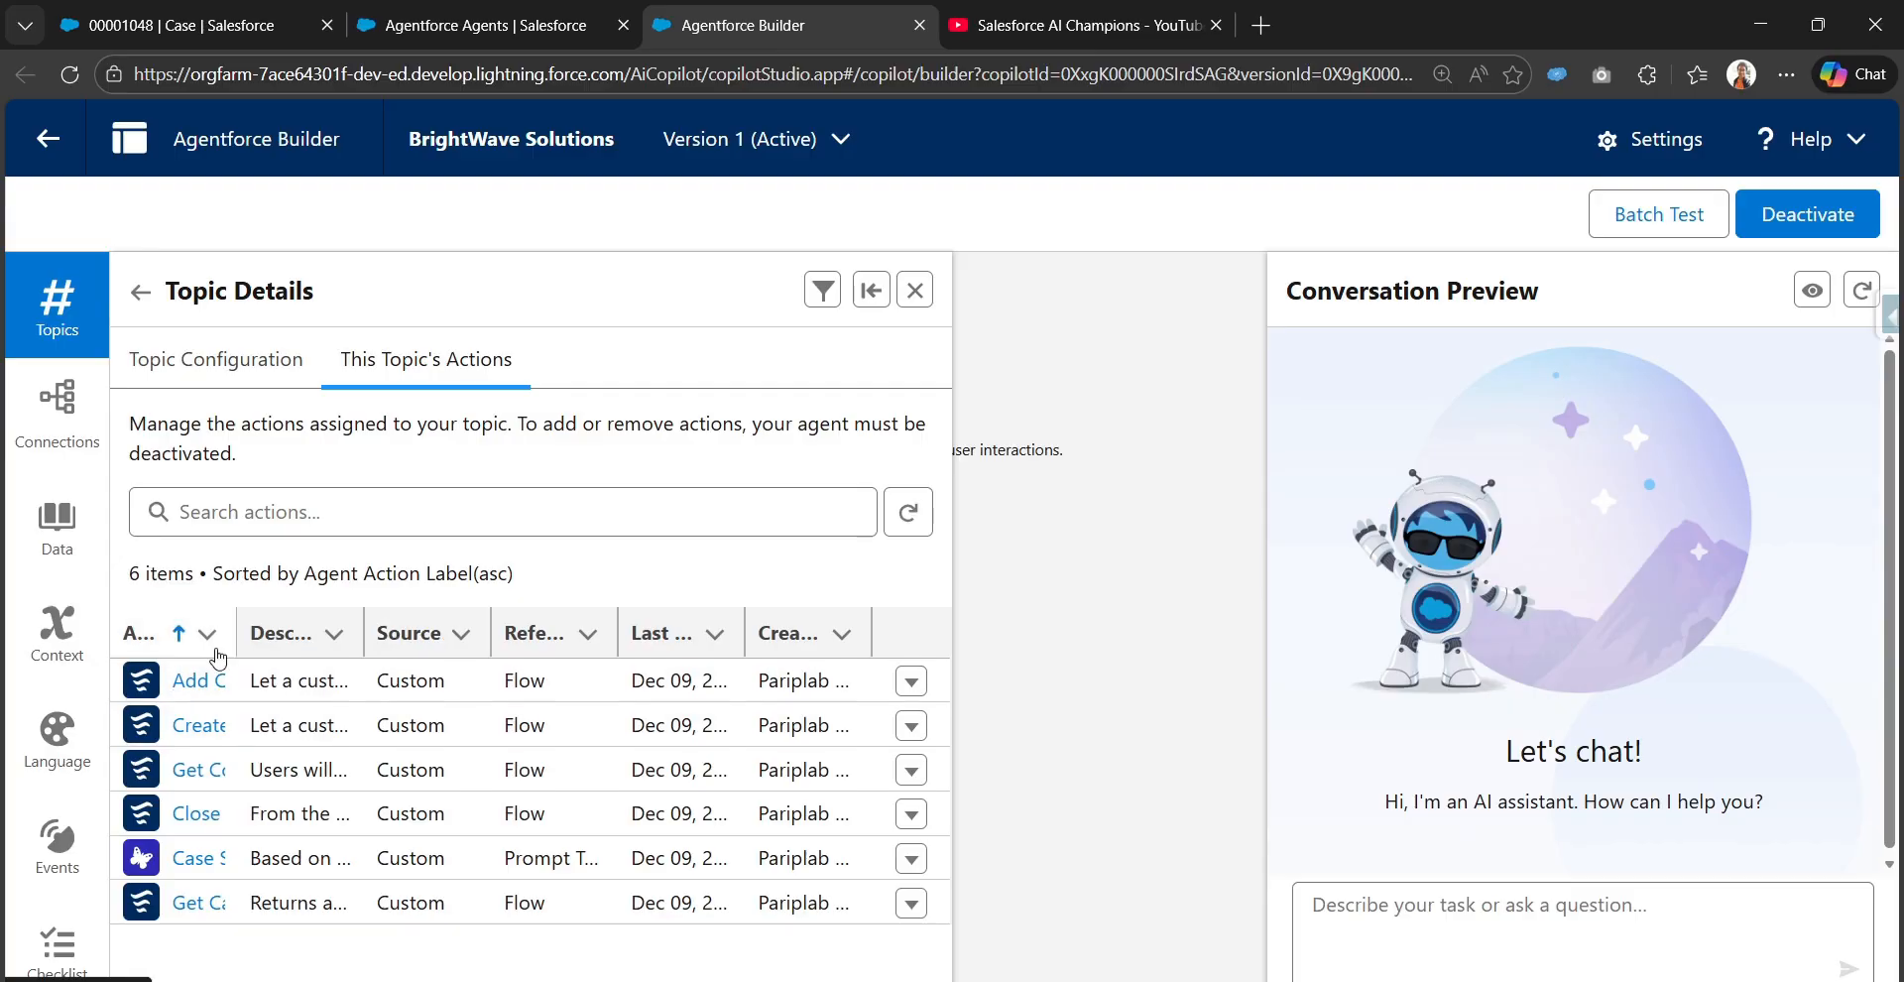
{"action": "left_click_drag", "start_coordinate": [537, 641], "coordinate": [537, 641]}
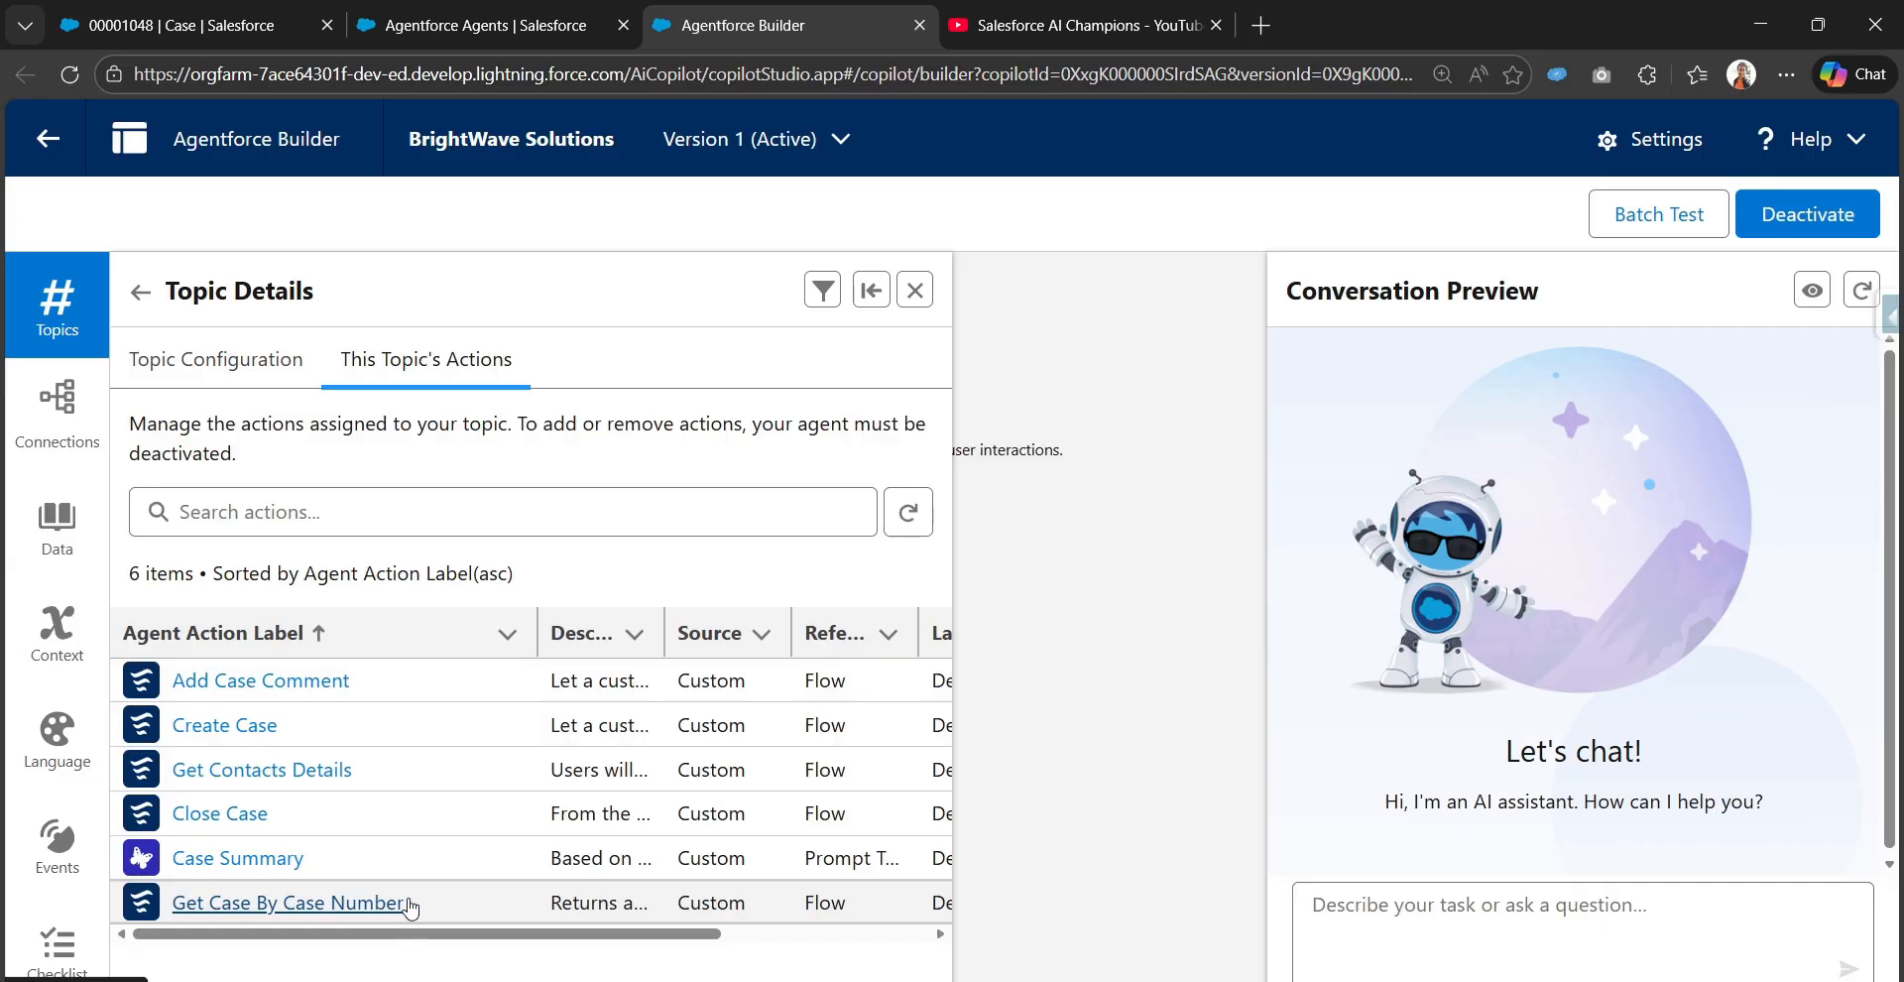
Open the Get Case By Case Number action and review its instructions, input settings and output settings
{"action": "left_click", "coordinate": [248, 903]}
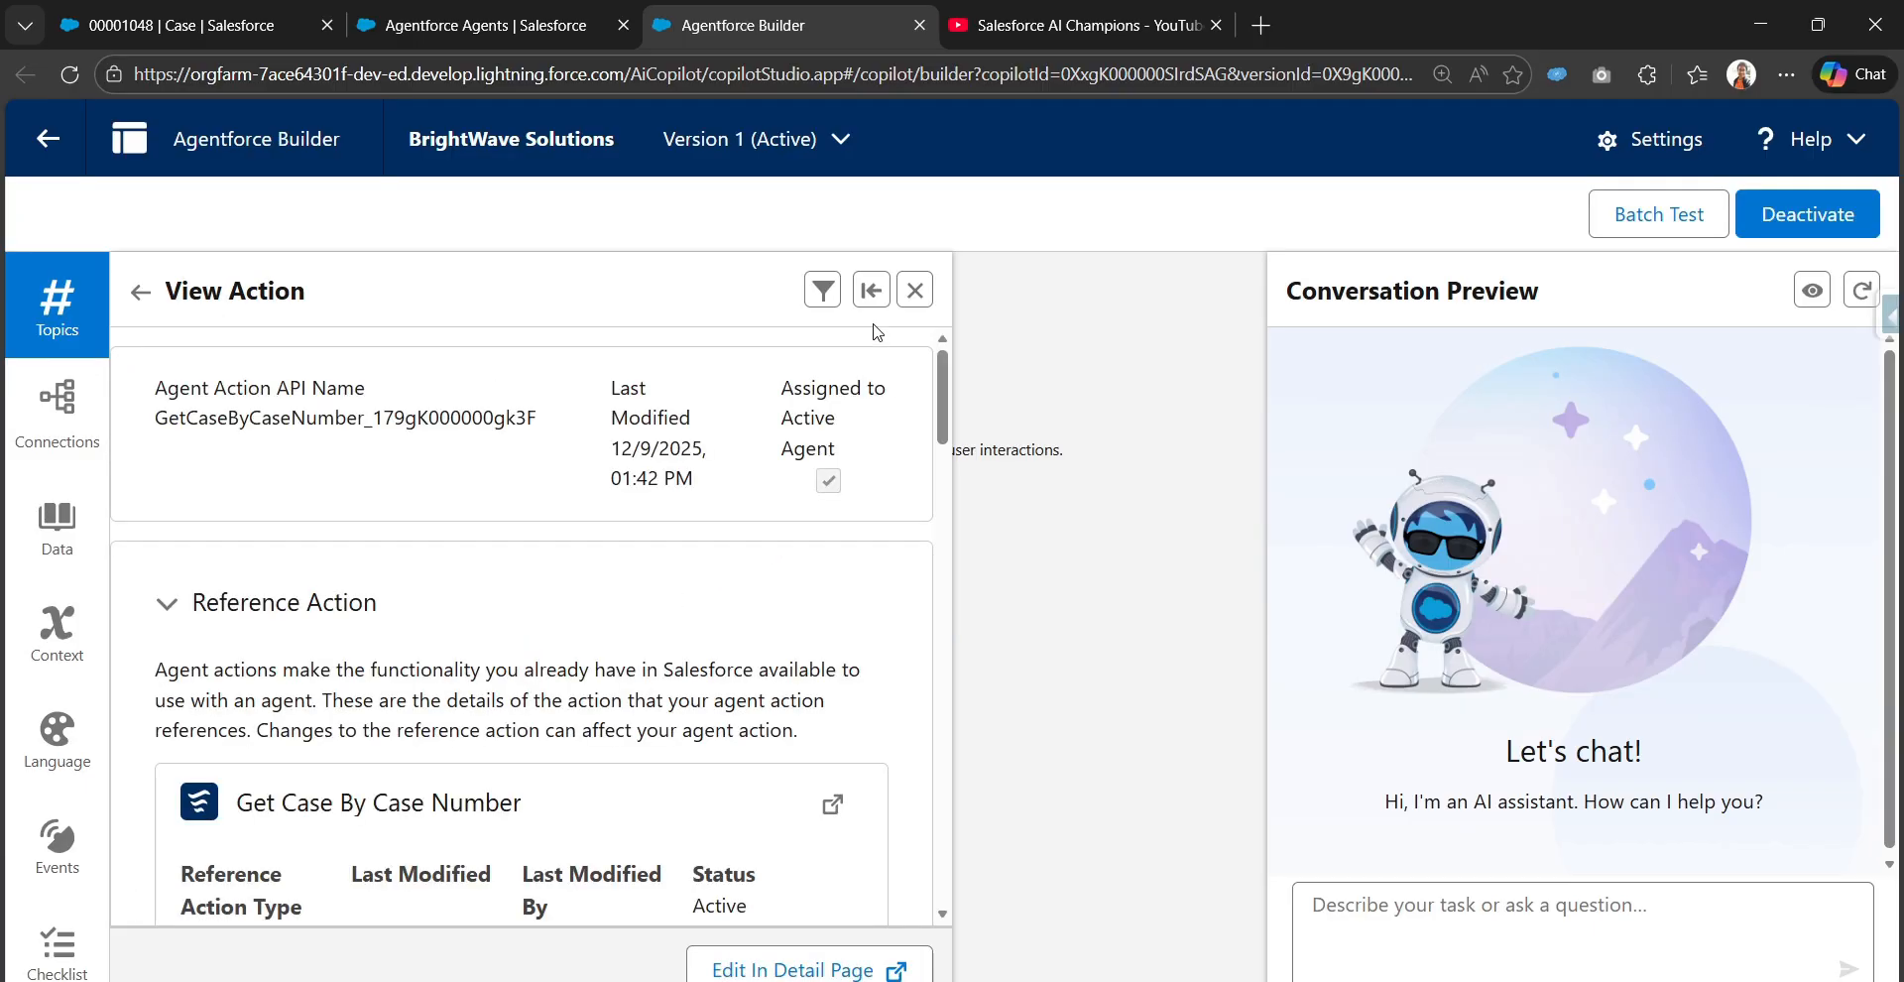
{"action": "scroll", "coordinate": [390, 711], "scroll_direction": "down", "scroll_amount": 4}
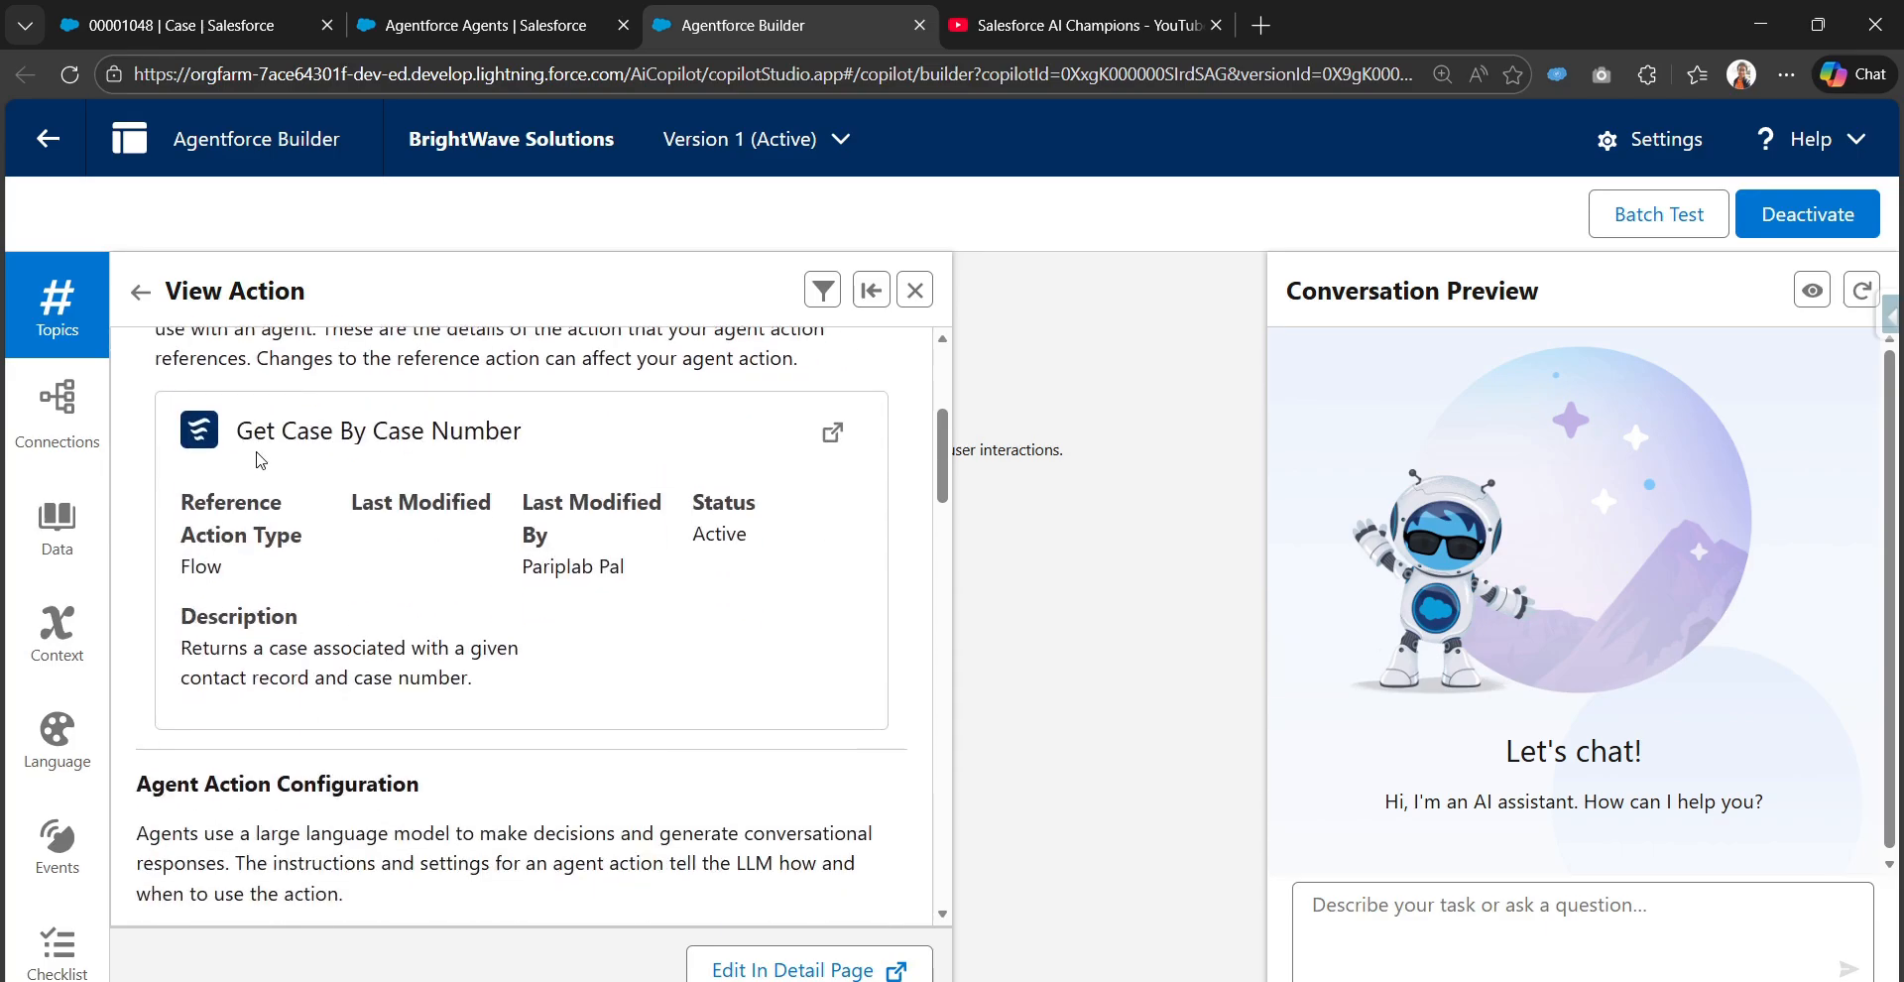
{"action": "left_click_drag", "start_coordinate": [248, 434], "coordinate": [519, 431]}
{"action": "scroll", "coordinate": [438, 574], "scroll_direction": "down", "scroll_amount": 5}
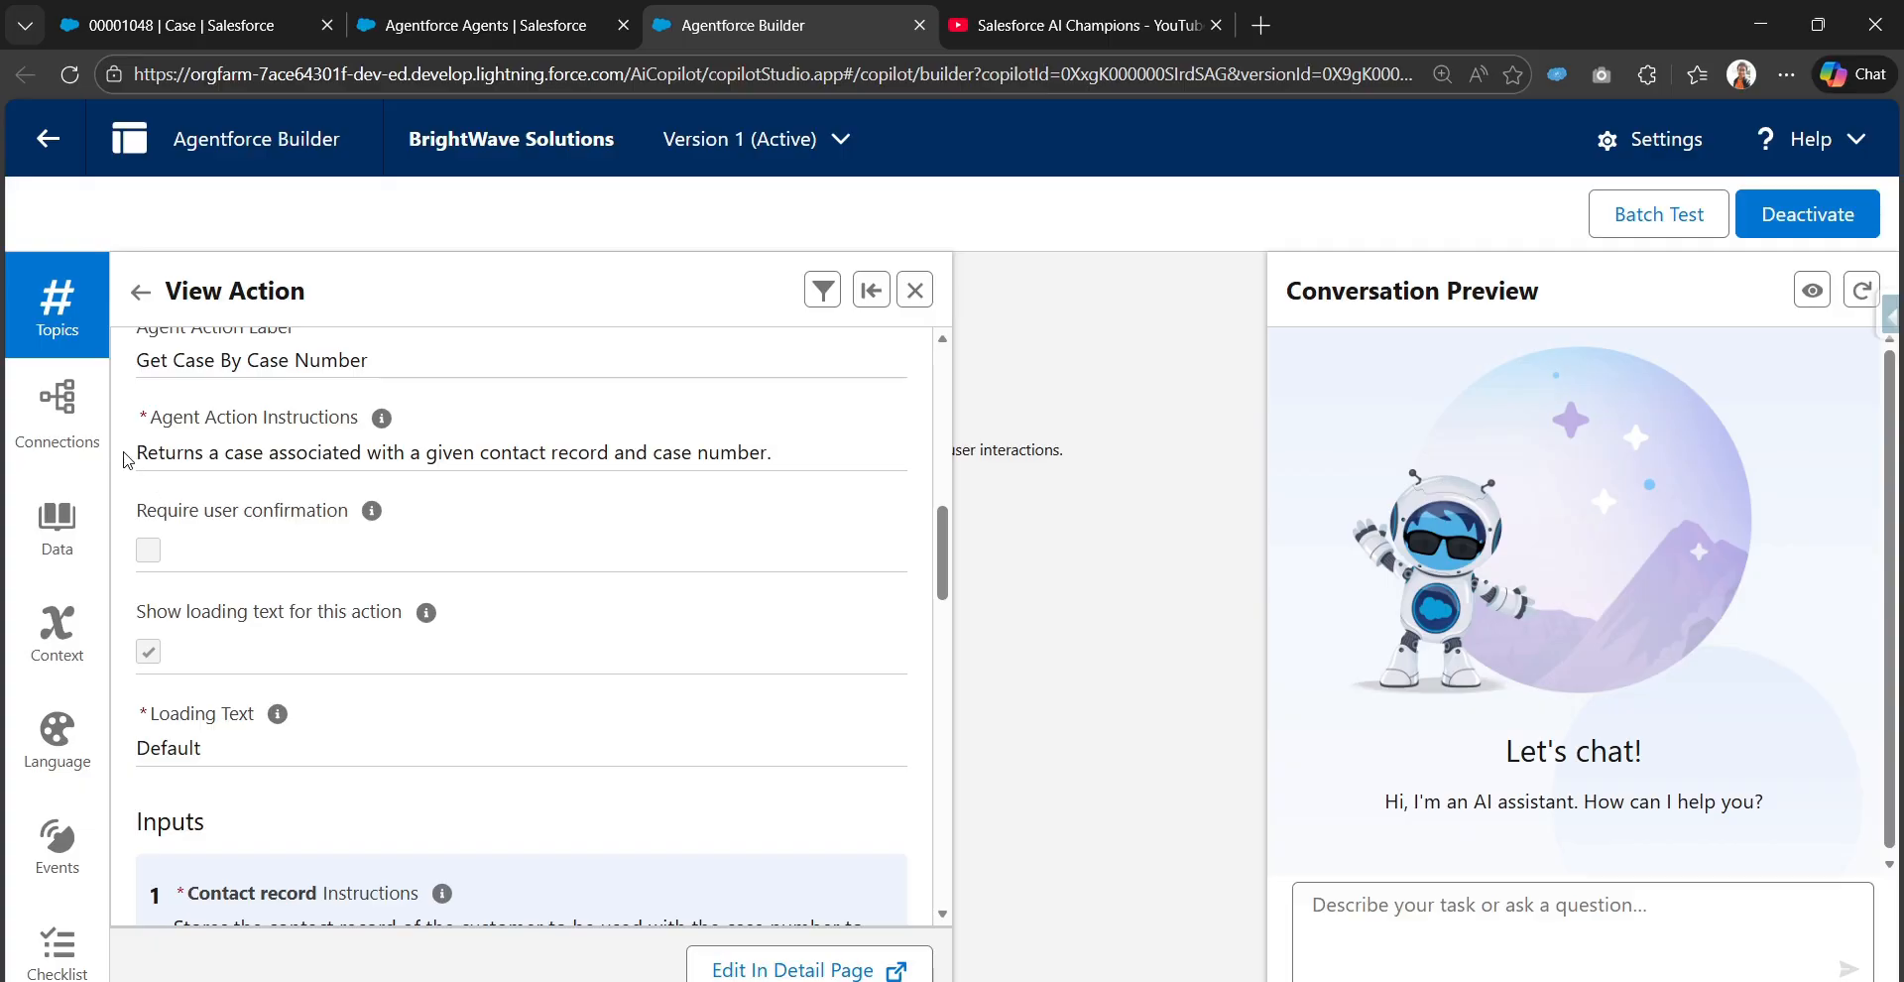
{"action": "scroll", "coordinate": [129, 461], "scroll_direction": "up", "scroll_amount": 1}
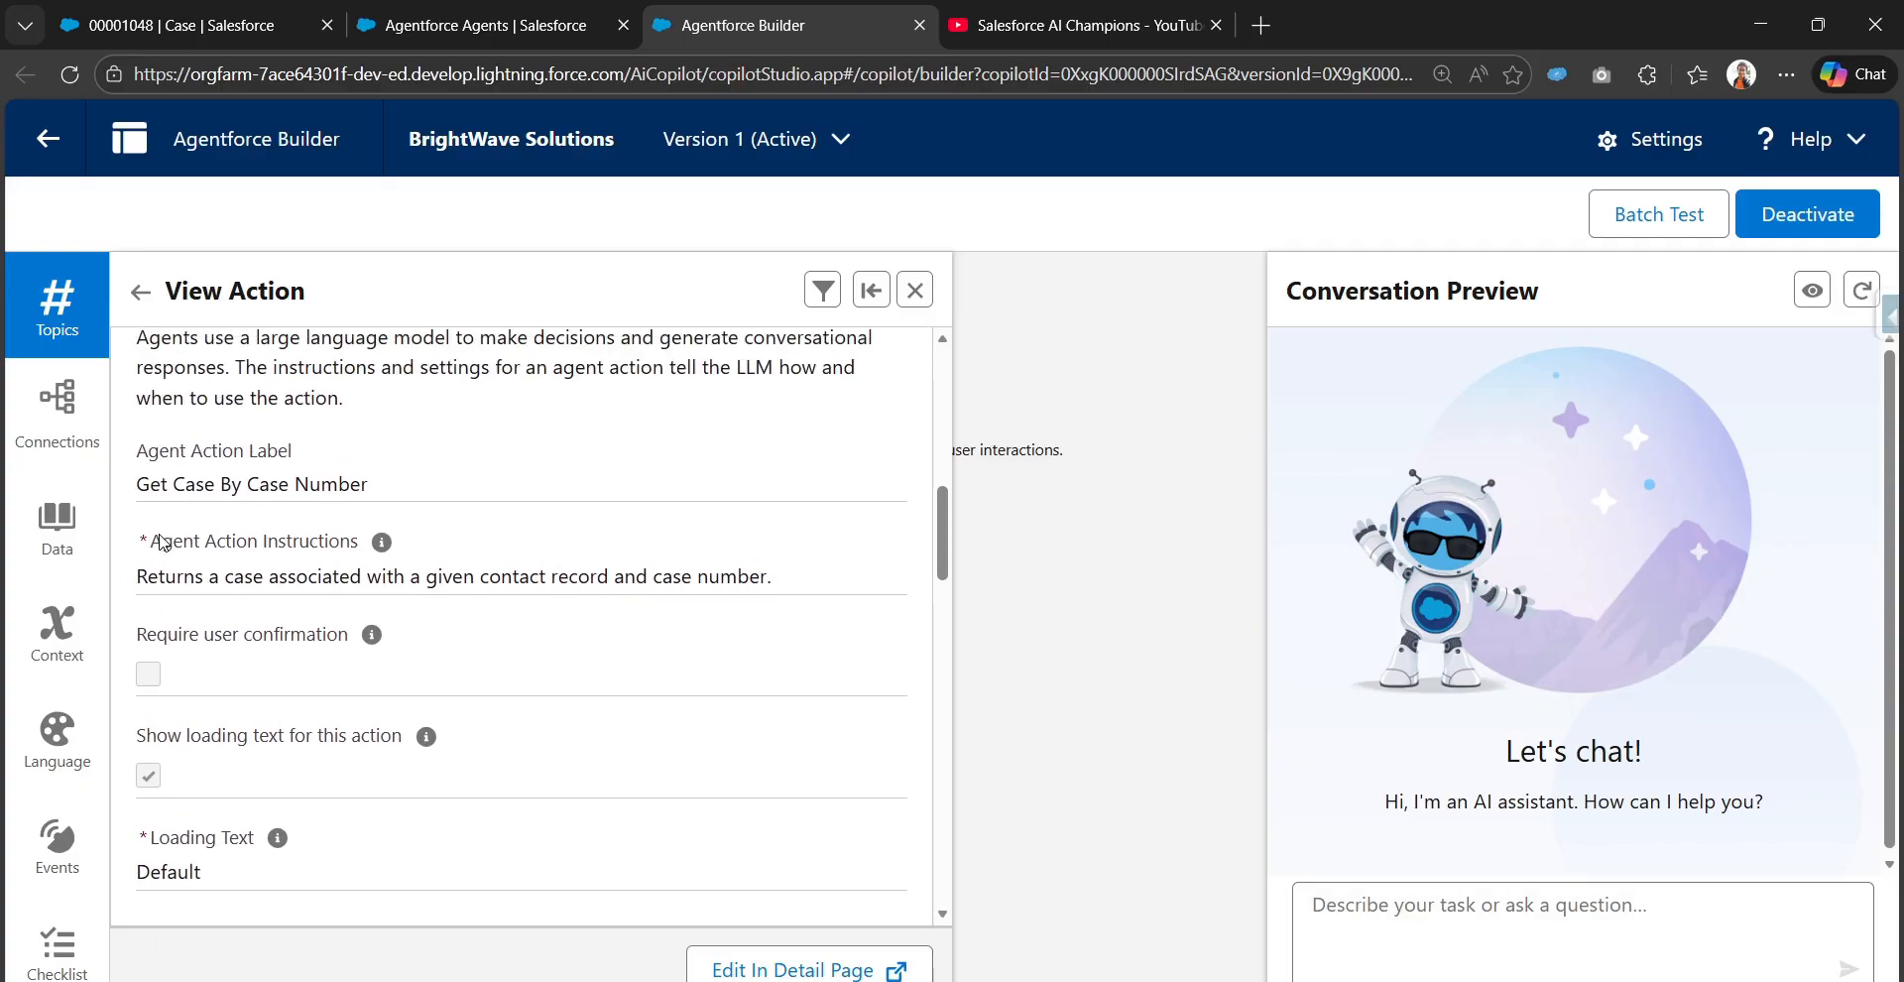
{"action": "left_click_drag", "start_coordinate": [160, 539], "coordinate": [356, 542]}
{"action": "left_click_drag", "start_coordinate": [139, 575], "coordinate": [799, 595]}
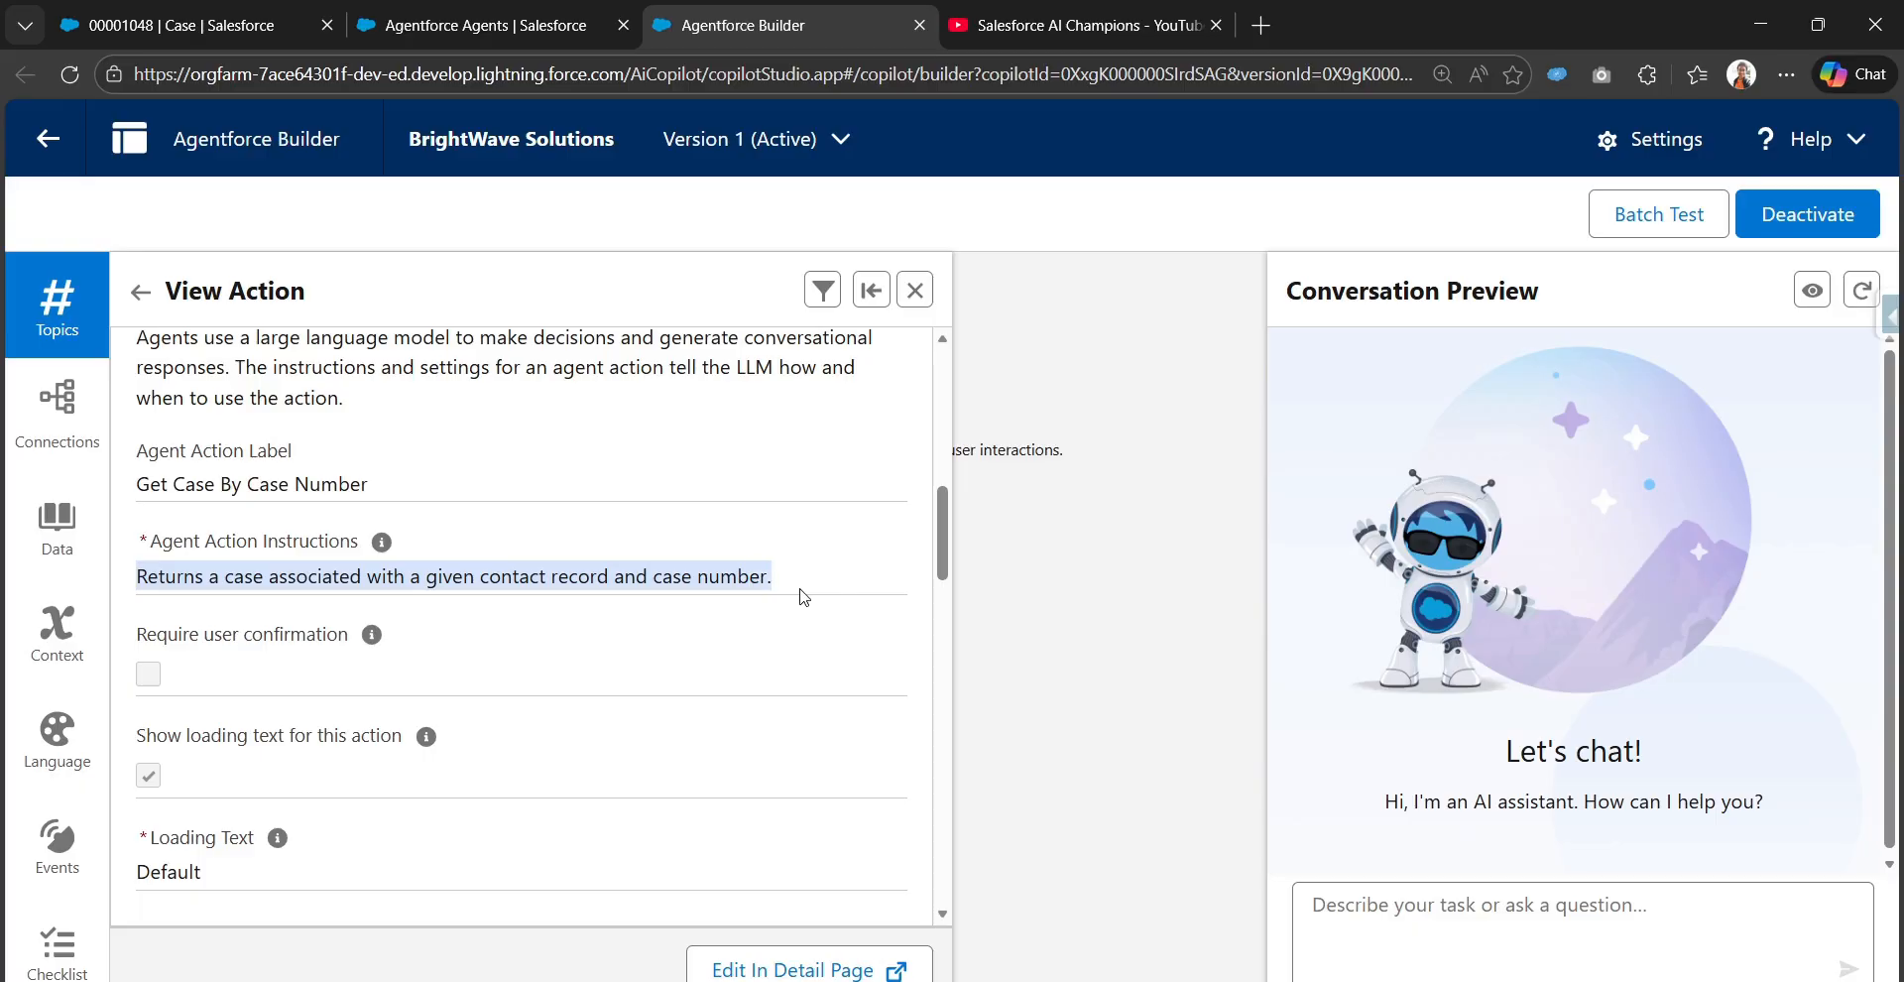
{"action": "scroll", "coordinate": [705, 624], "scroll_direction": "down", "scroll_amount": 7}
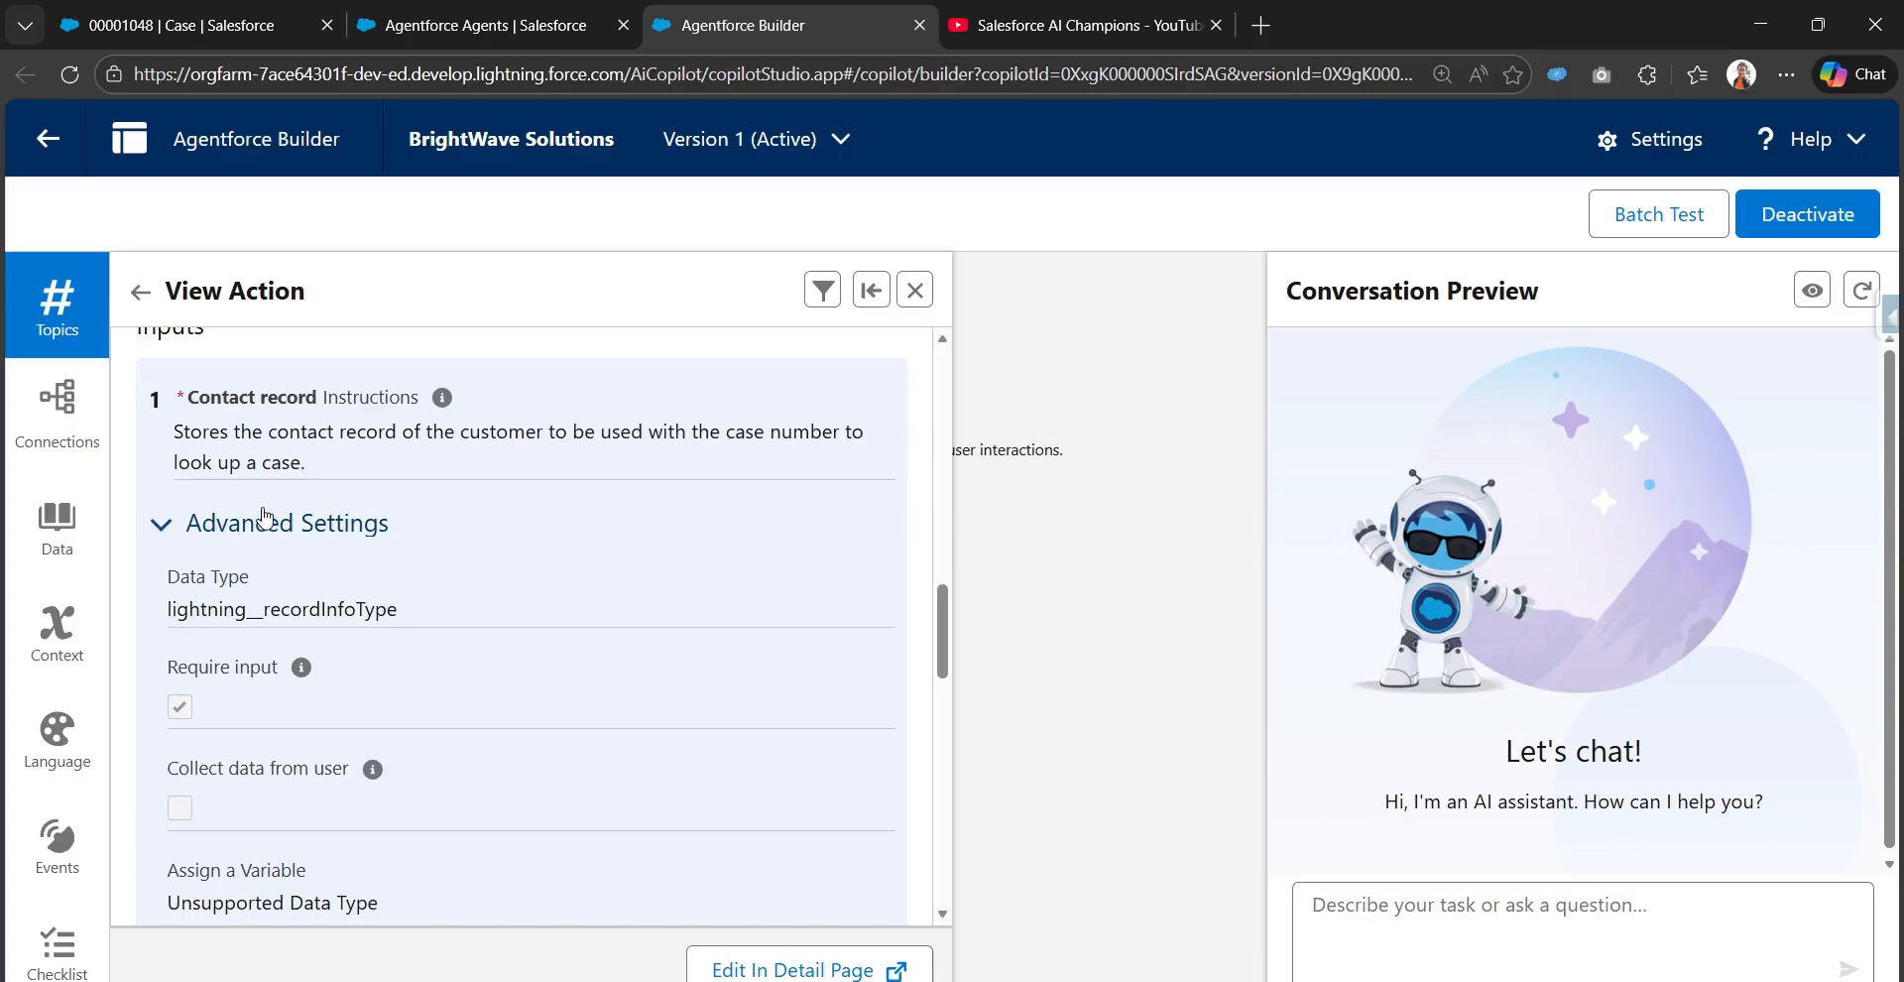
{"action": "triple_click", "coordinate": [189, 434]}
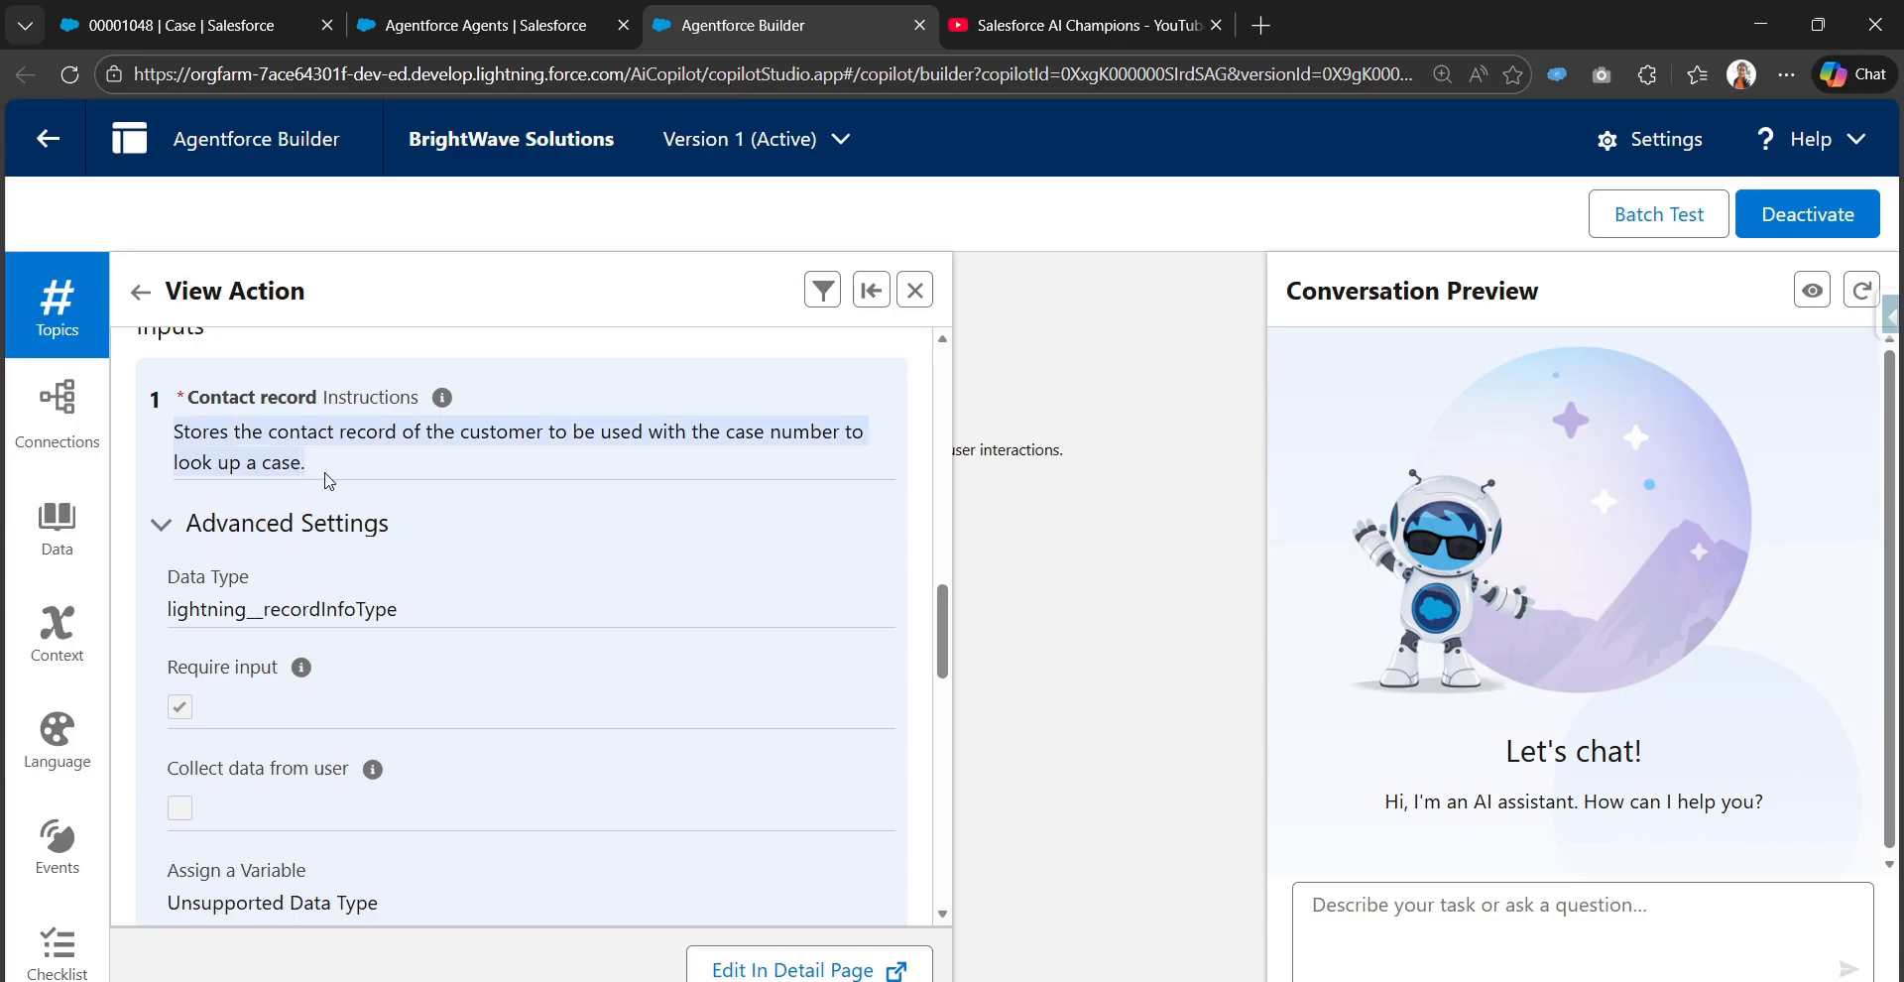
{"action": "scroll", "coordinate": [327, 486], "scroll_direction": "down", "scroll_amount": 6}
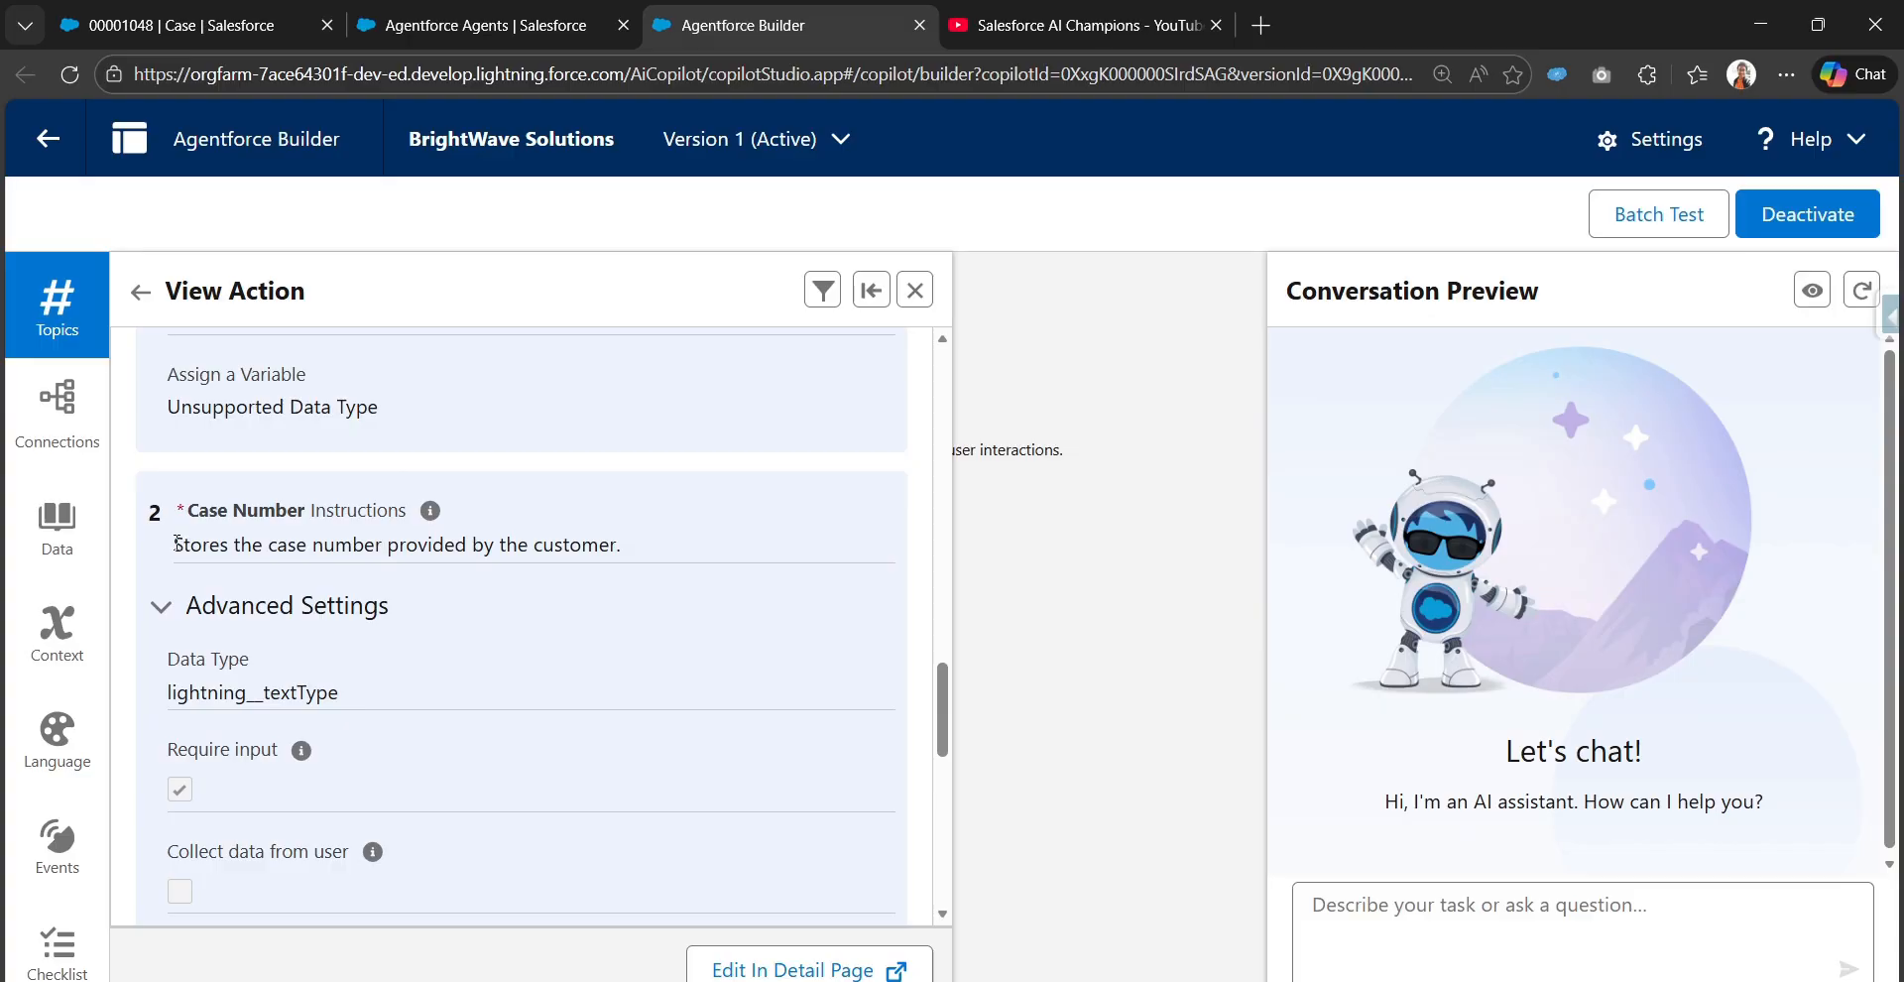
{"action": "left_click_drag", "start_coordinate": [175, 544], "coordinate": [610, 539]}
{"action": "scroll", "coordinate": [619, 551], "scroll_direction": "down", "scroll_amount": 5}
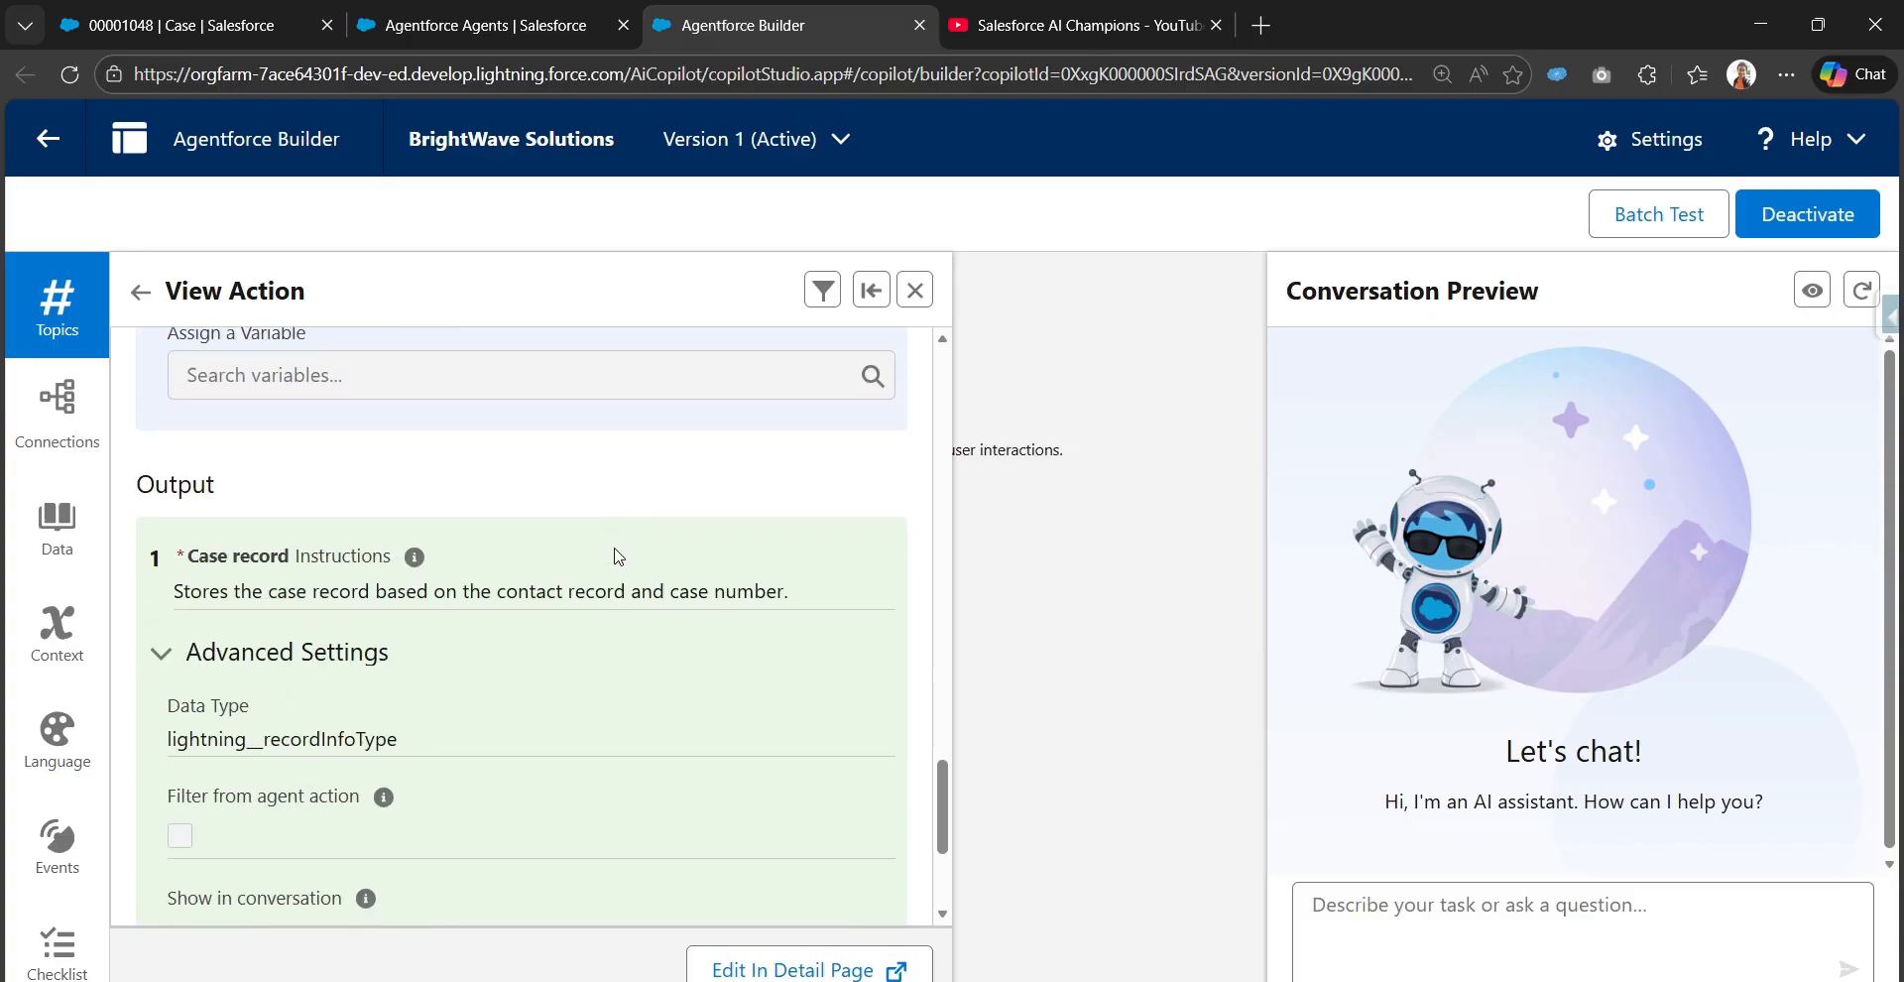
{"action": "scroll", "coordinate": [619, 553], "scroll_direction": "down", "scroll_amount": 3}
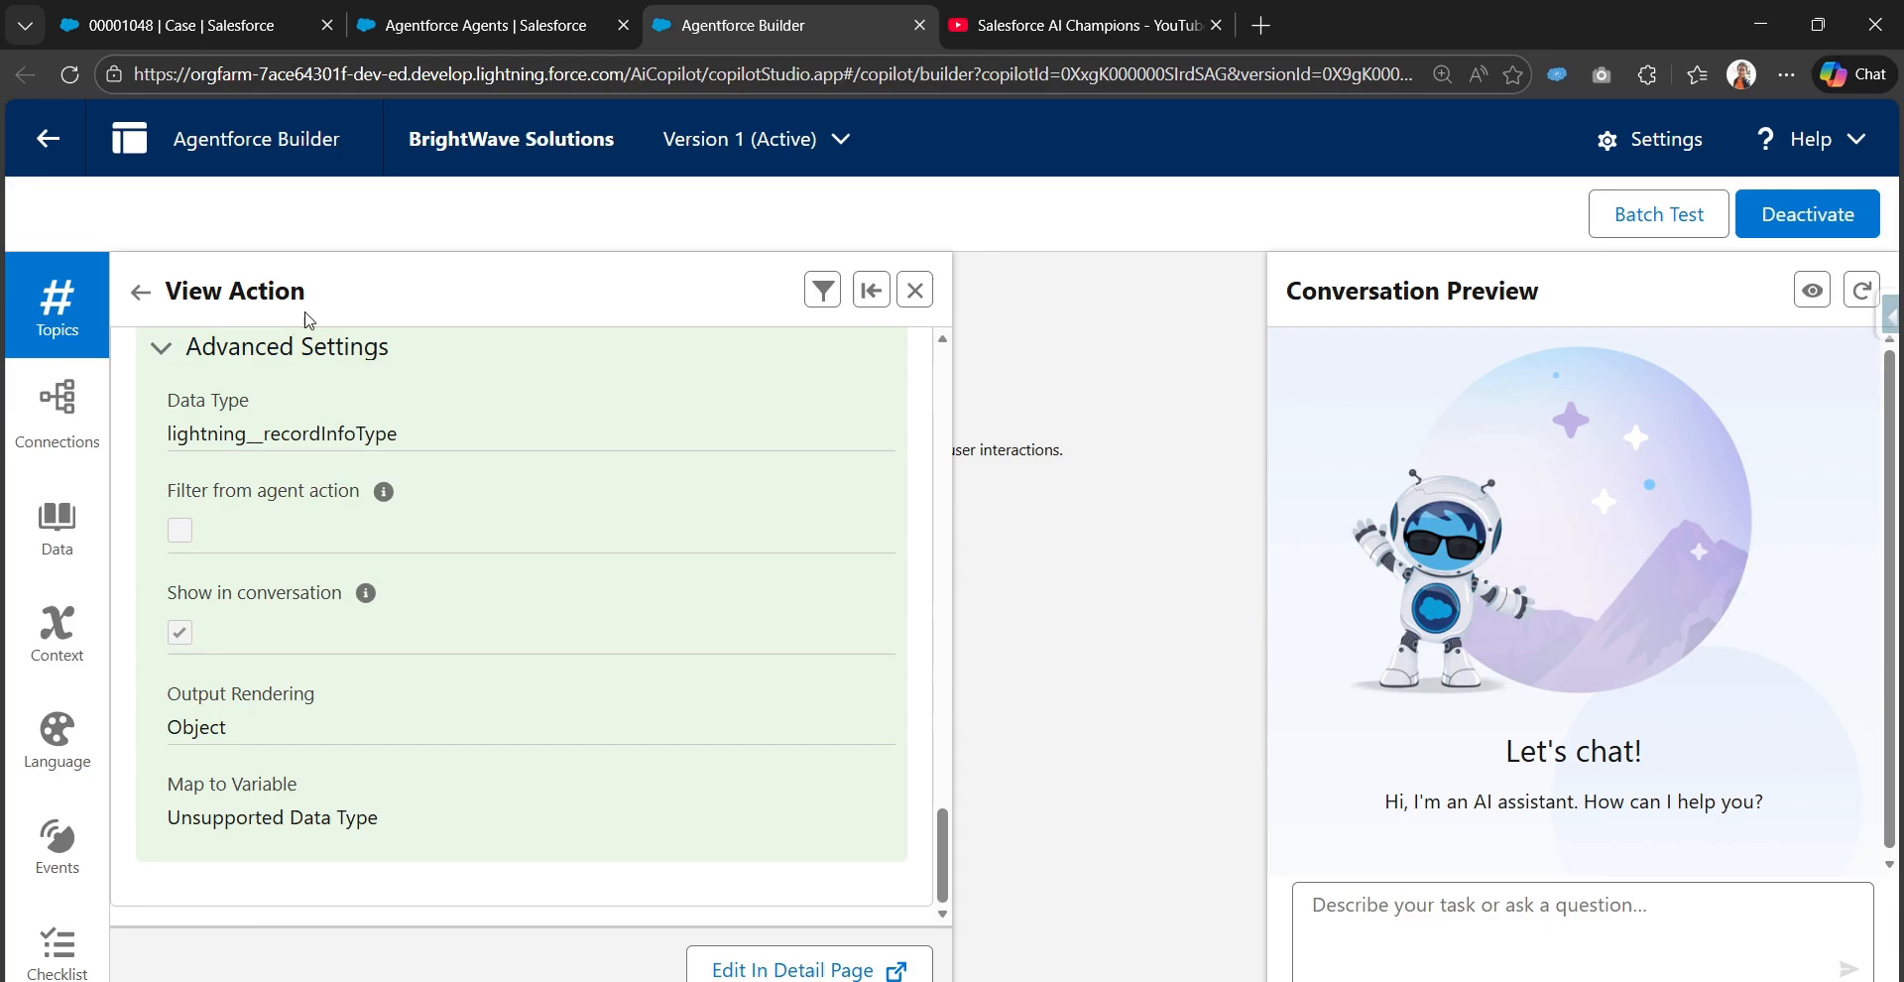
Return to the topic list and close the Topics panel
{"action": "left_click", "coordinate": [140, 291]}
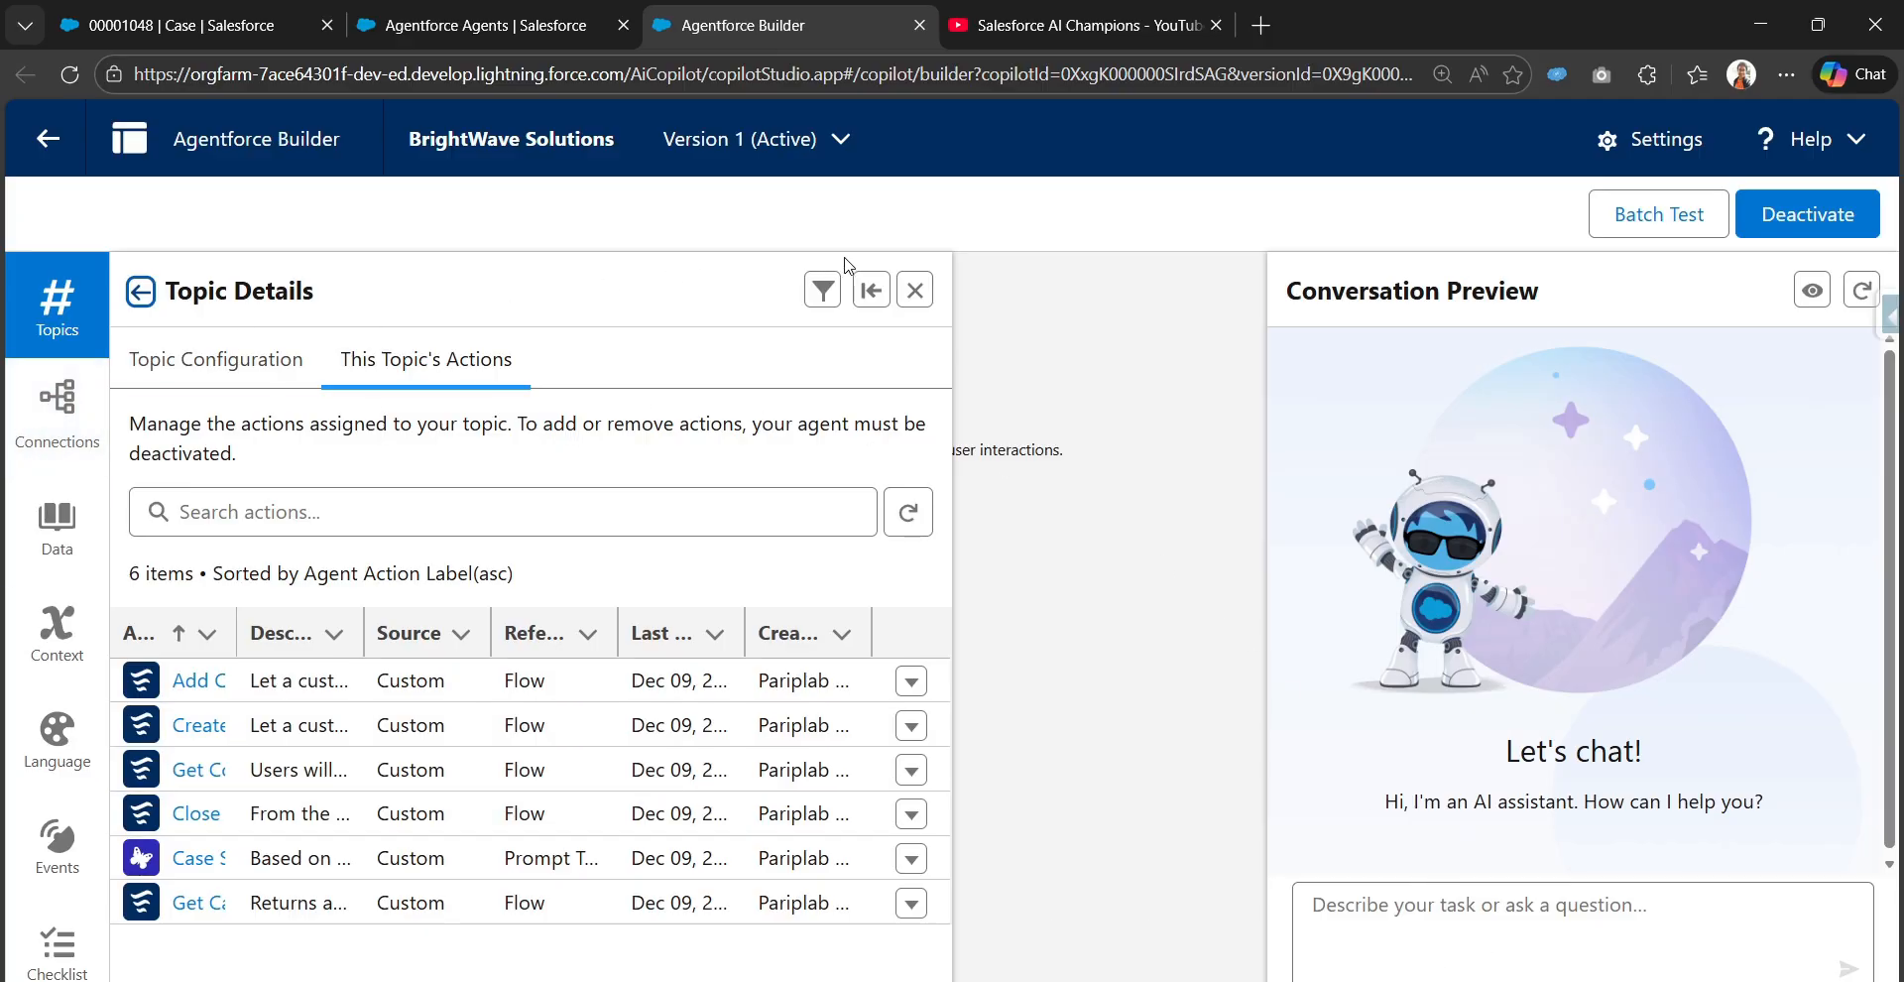
{"action": "left_click", "coordinate": [915, 290]}
{"action": "left_click", "coordinate": [57, 308]}
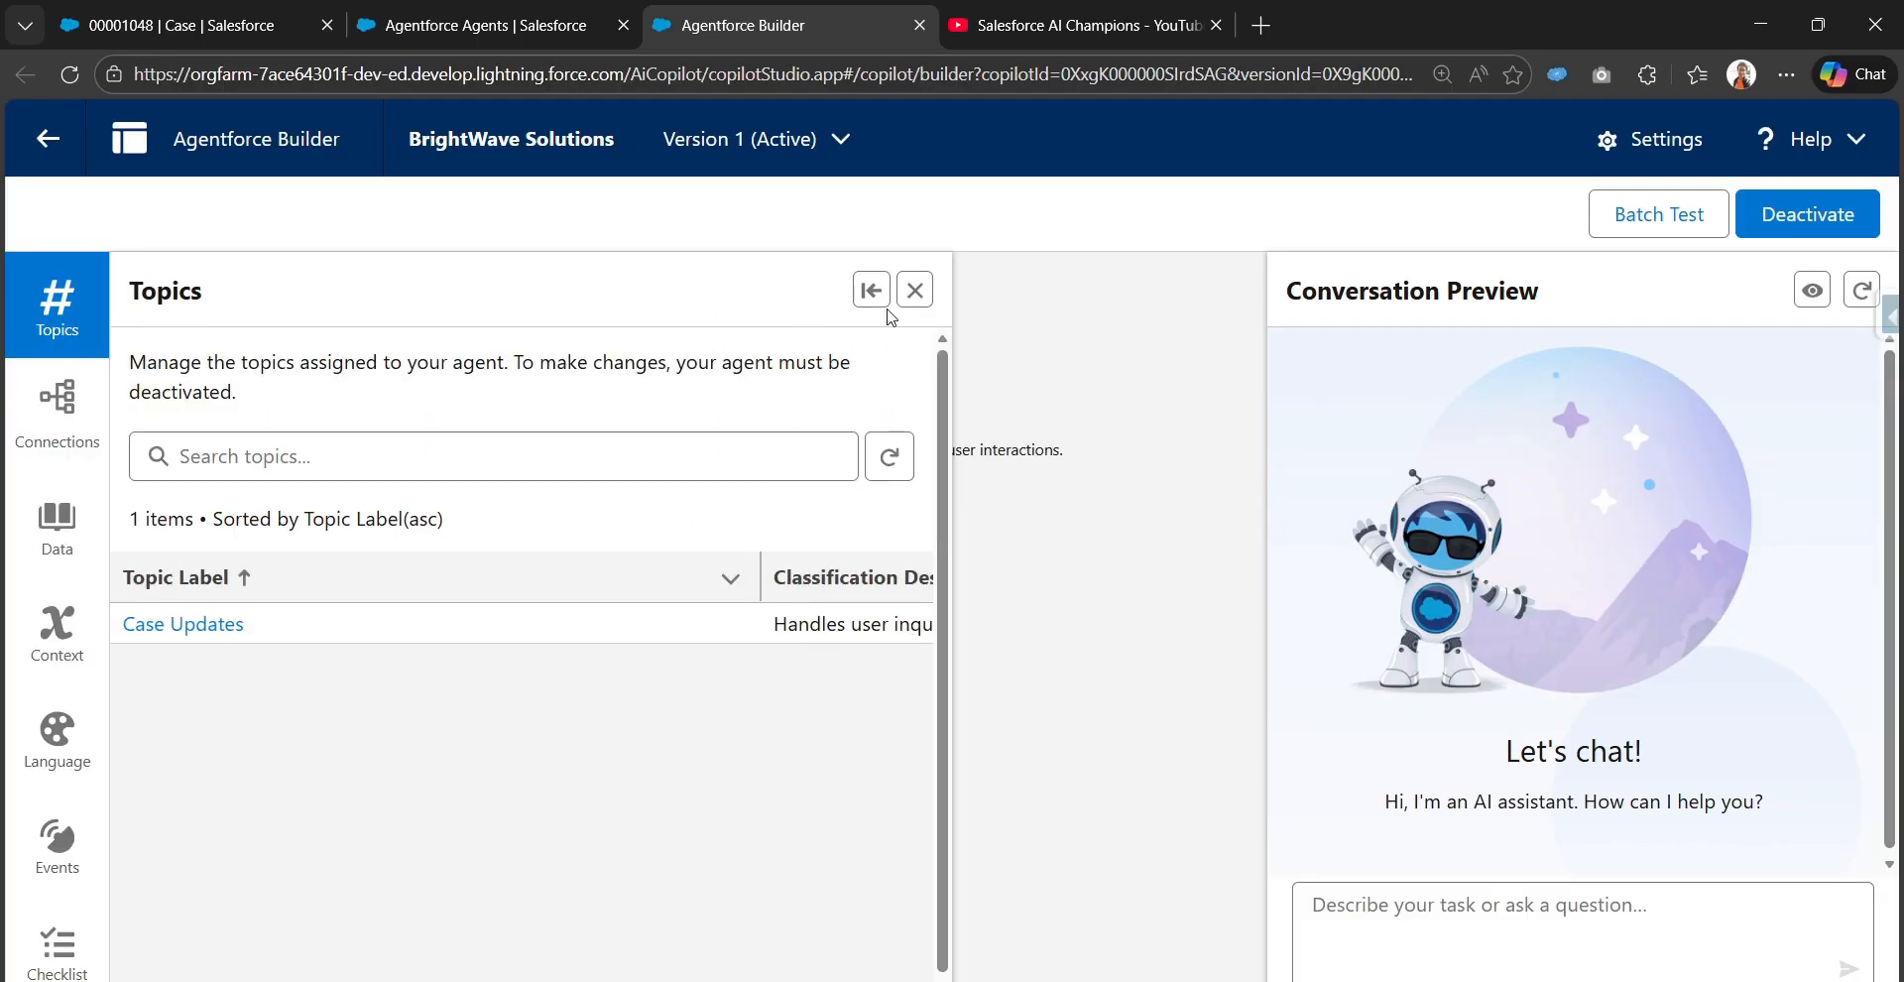
{"action": "left_click", "coordinate": [914, 292]}
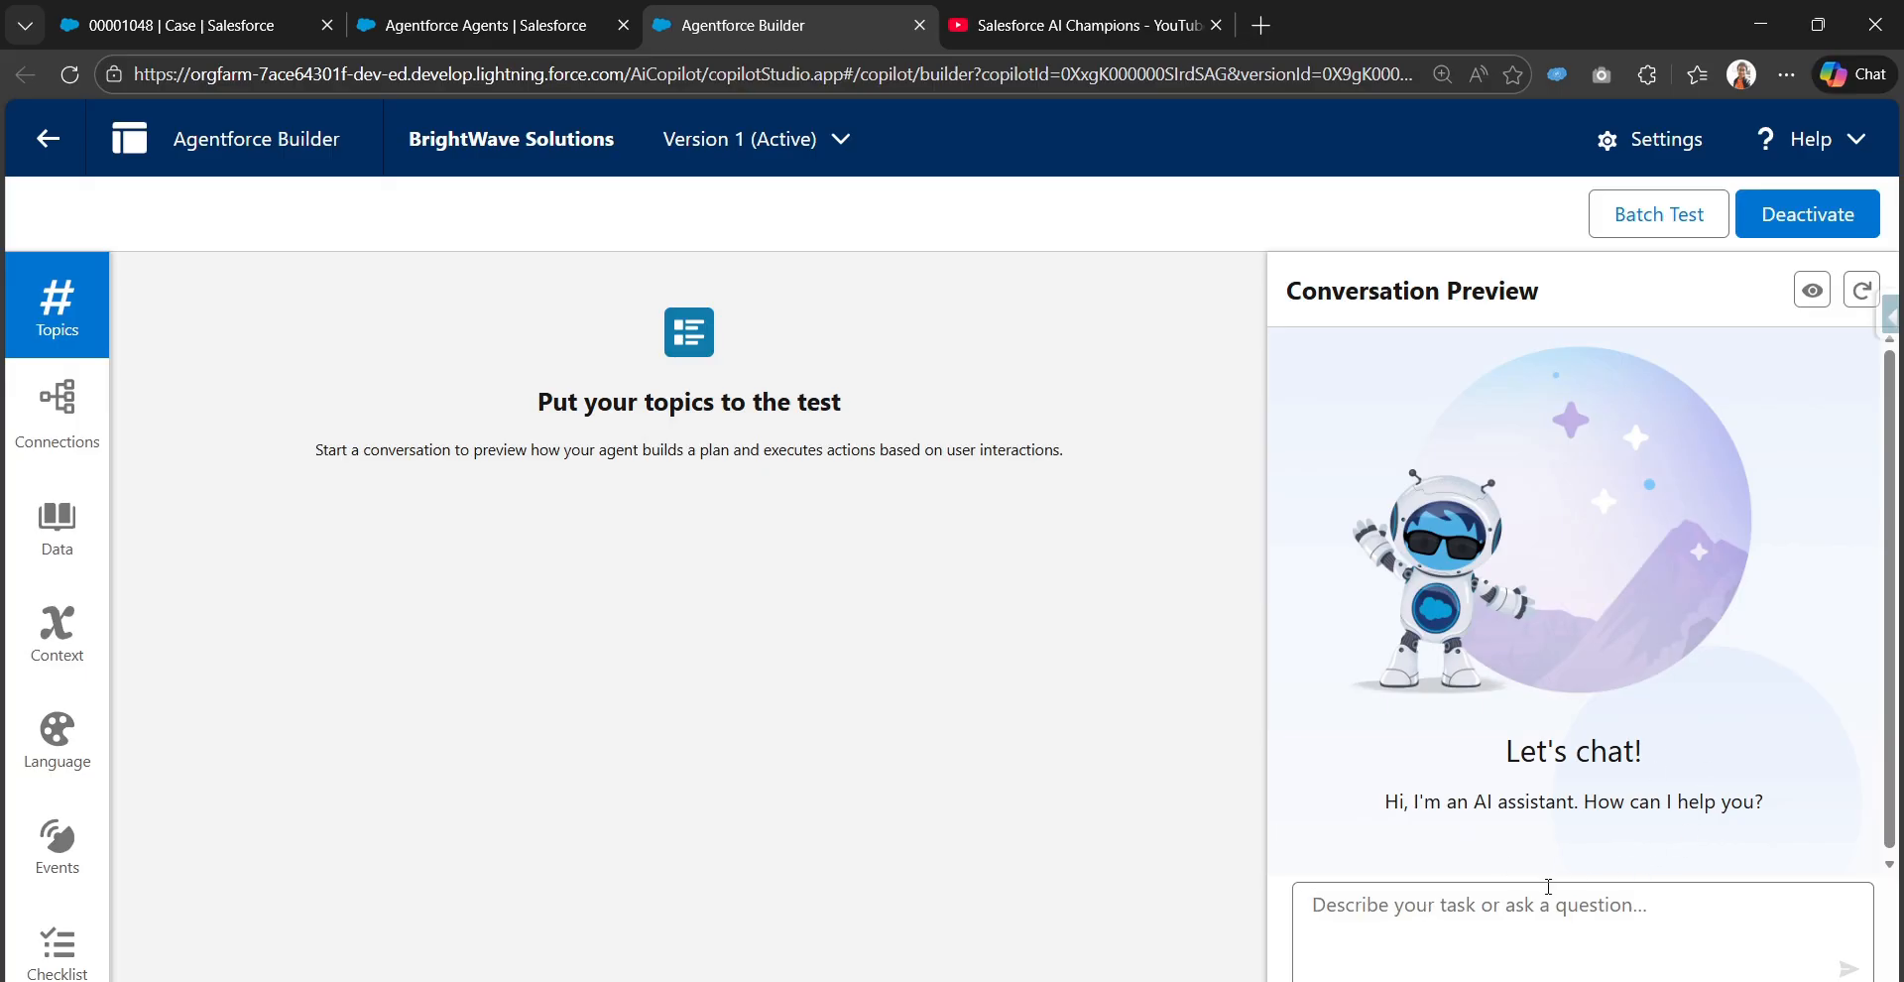
Send the preview prompt "Get the case details for the case number 00001048" to test the agent
{"action": "type", "text": "Get the case details f"}
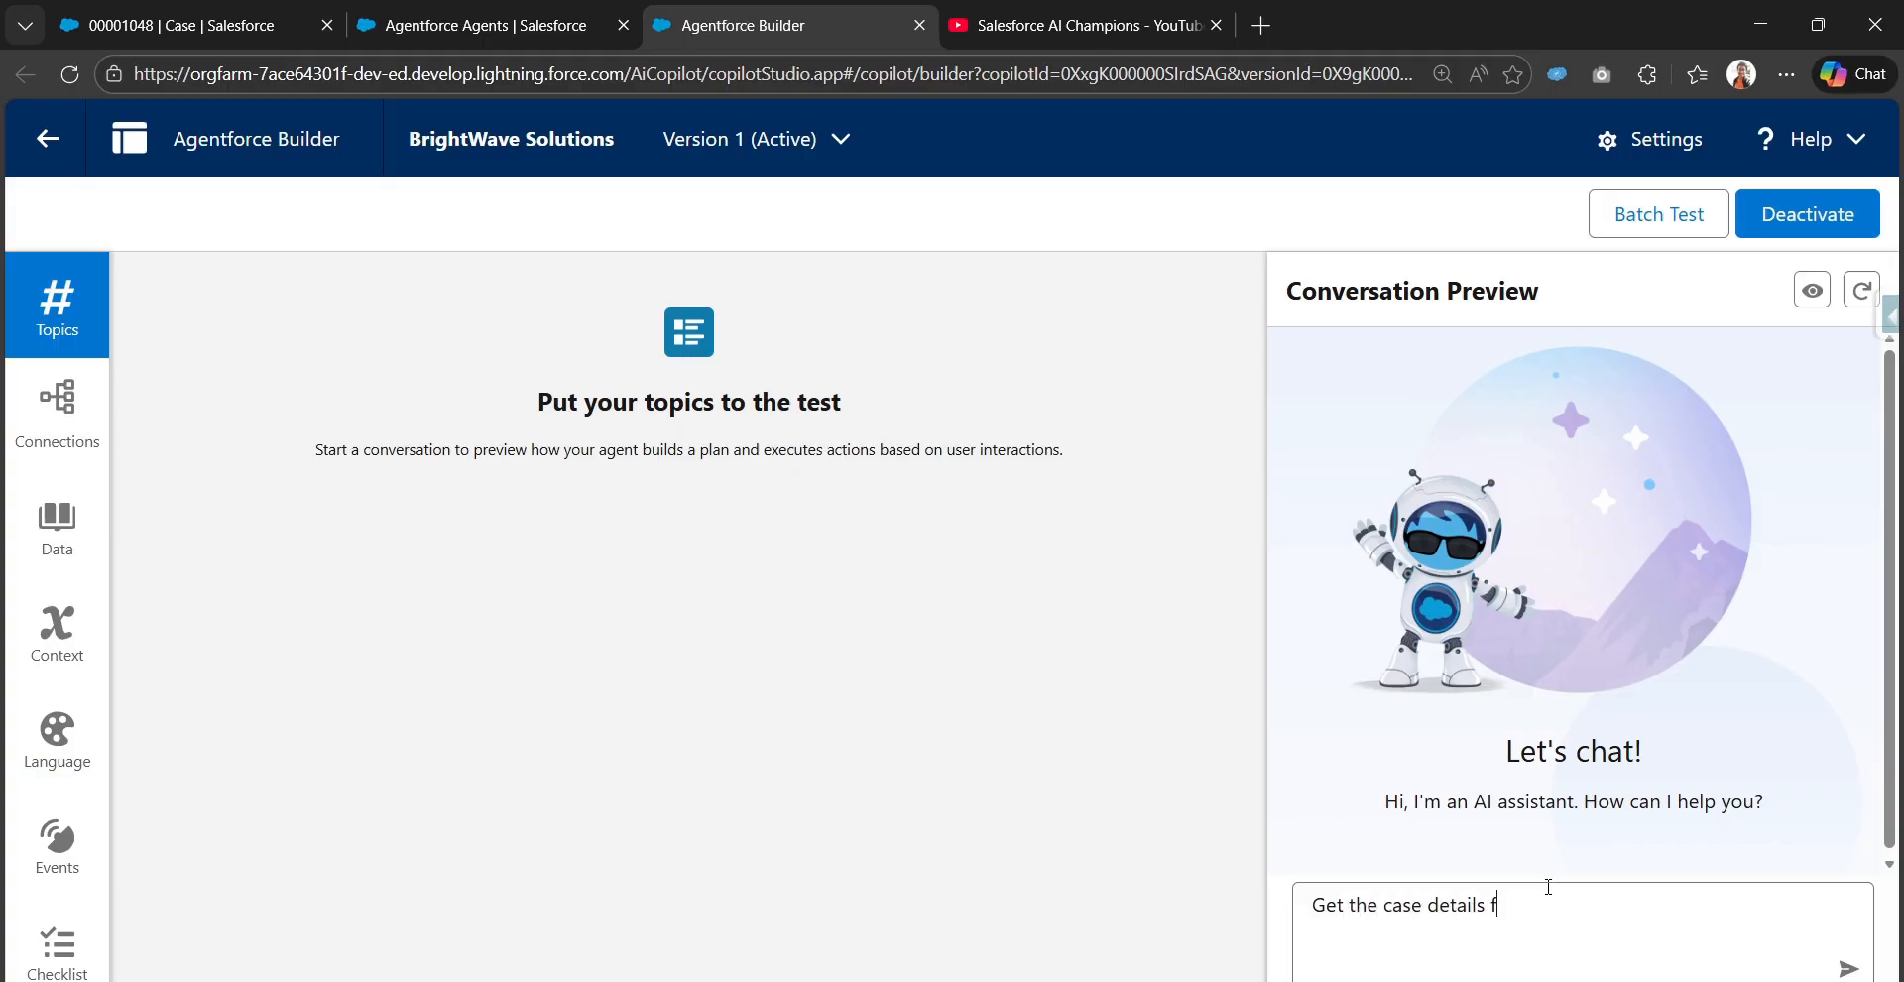
{"action": "type", "text": "or the cS"}
{"action": "key", "text": "Caps_Lock"}
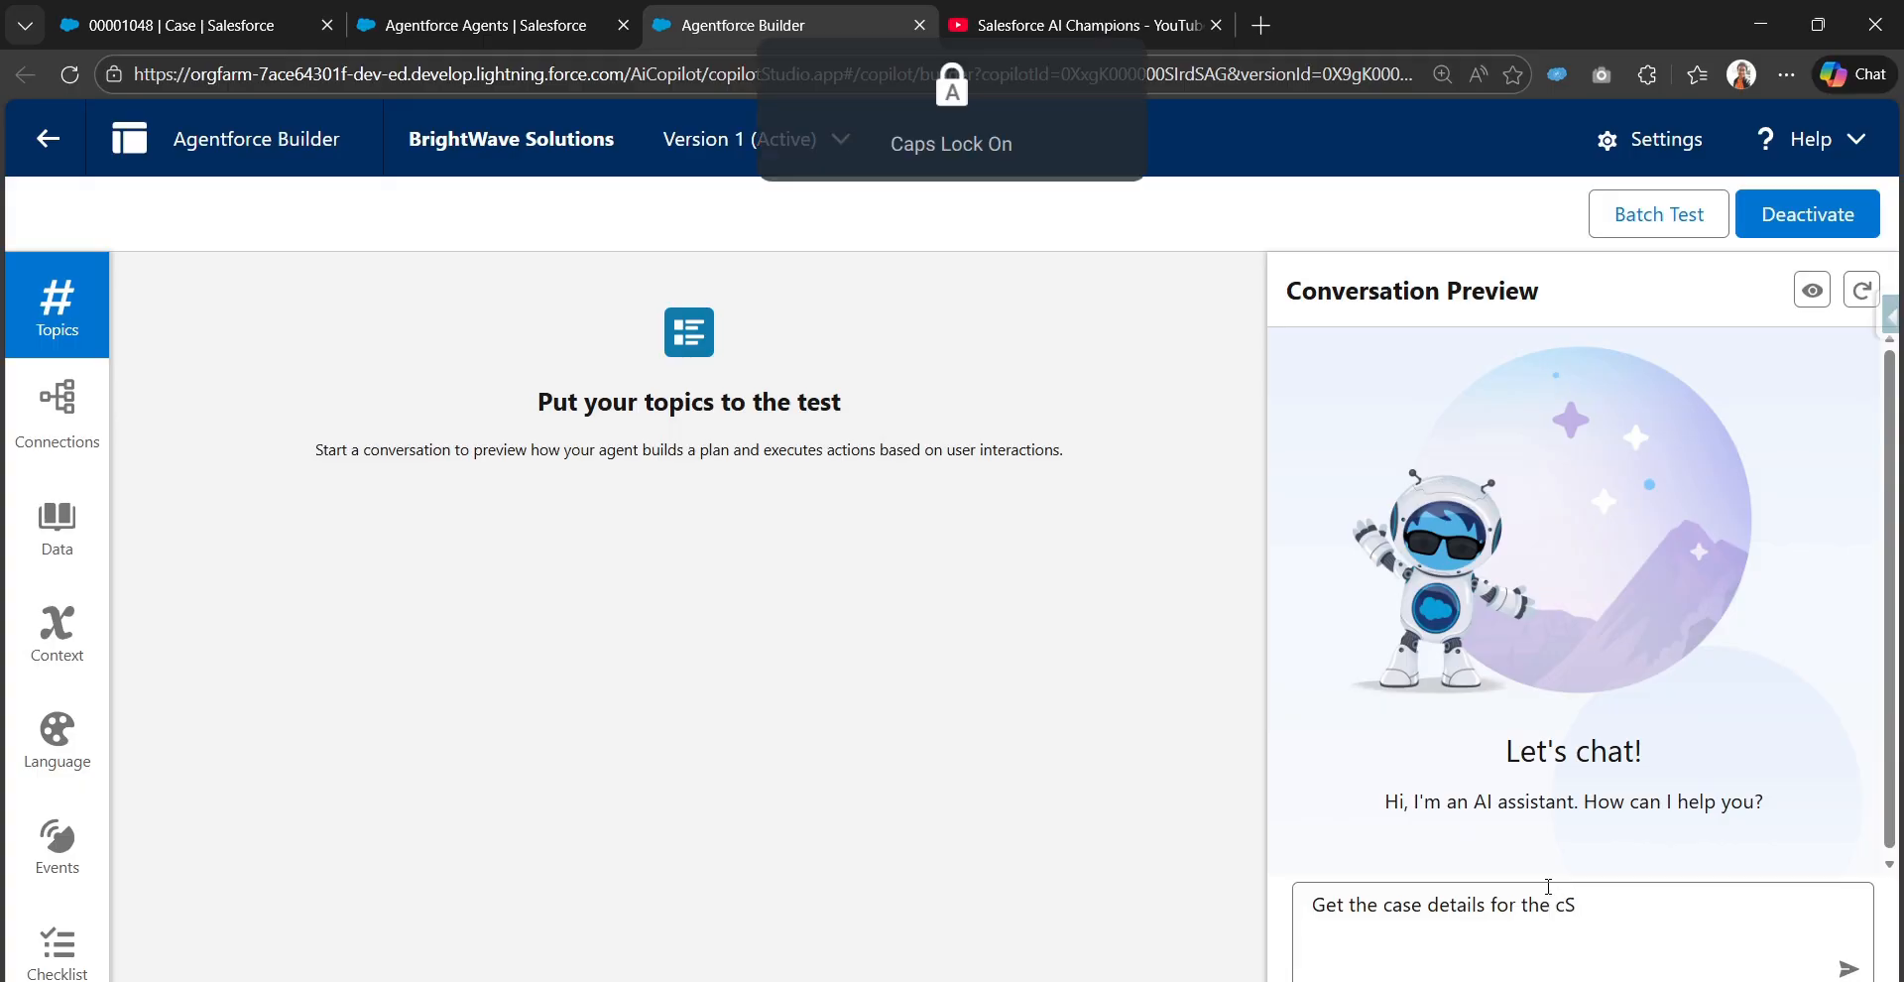
{"action": "type", "text": "c"}
{"action": "key", "text": "Caps_Lock"}
{"action": "type", "text": "ase number"}
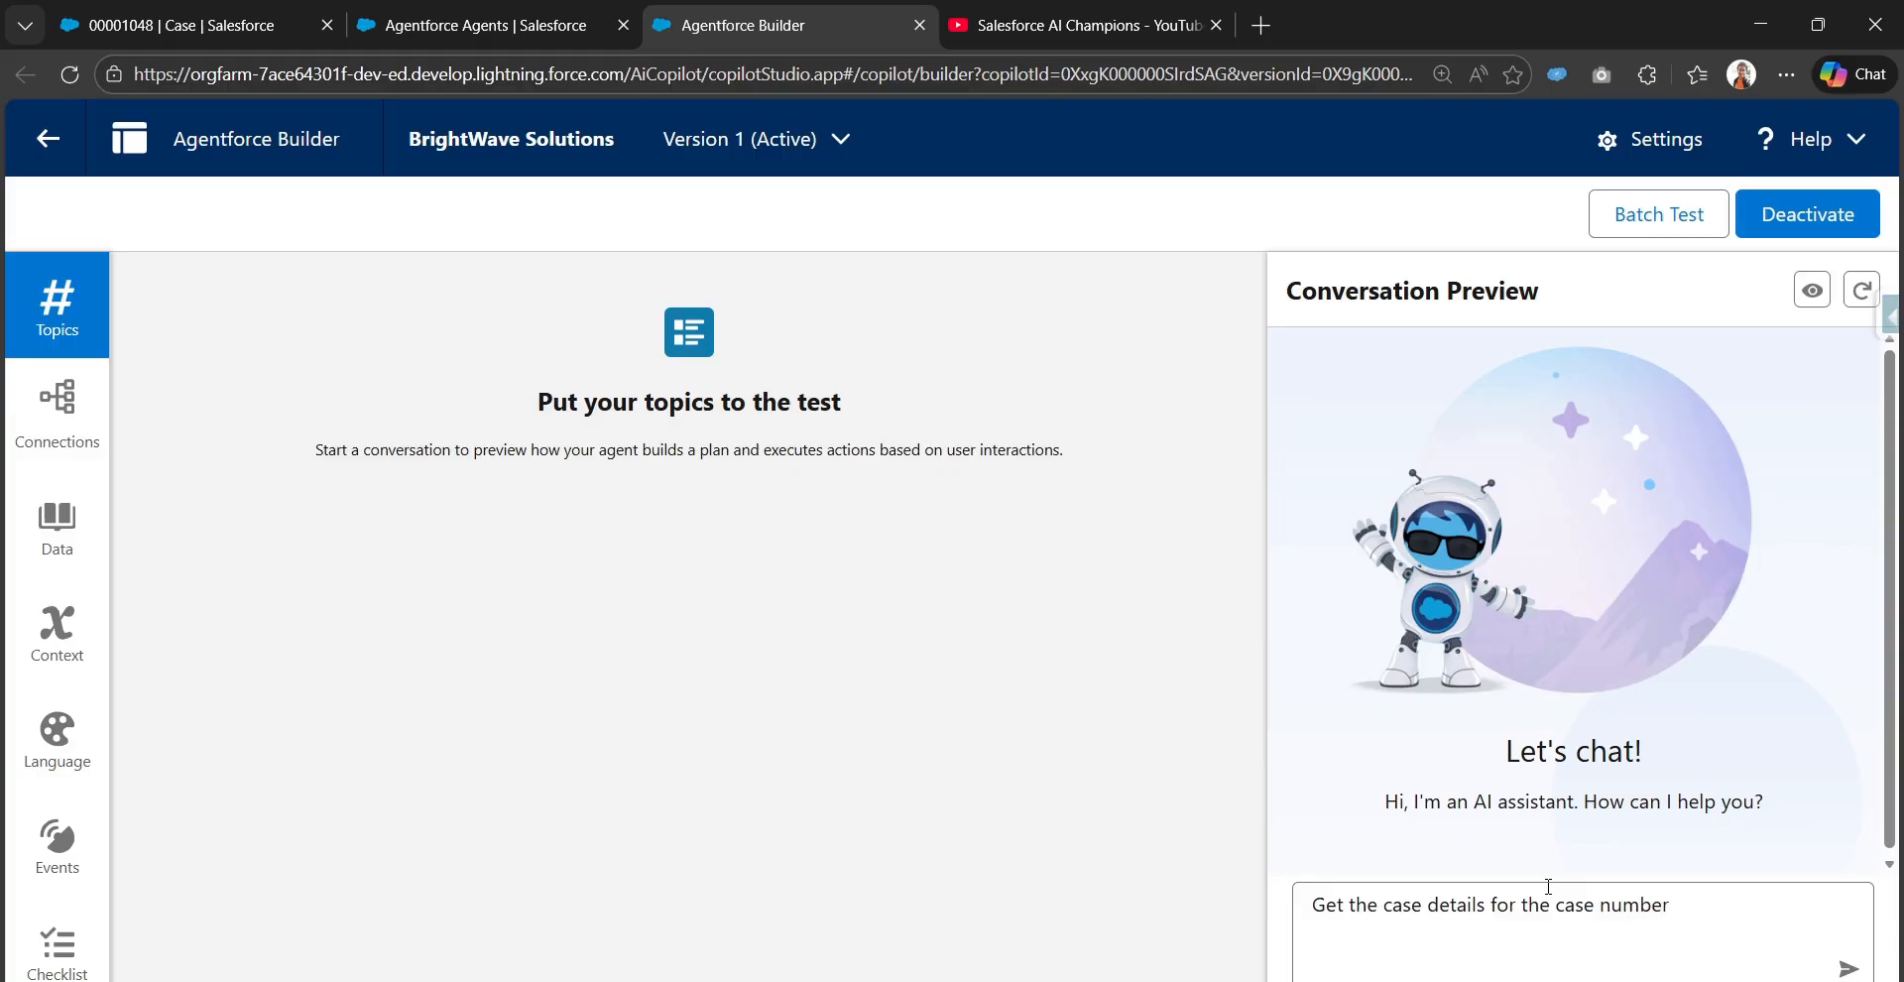
{"action": "key", "text": "ctrl+v"}
{"action": "key", "text": "ctrl+z"}
{"action": "key", "text": "super+v"}
{"action": "left_click", "coordinate": [1563, 627]}
{"action": "left_click", "coordinate": [1849, 968]}
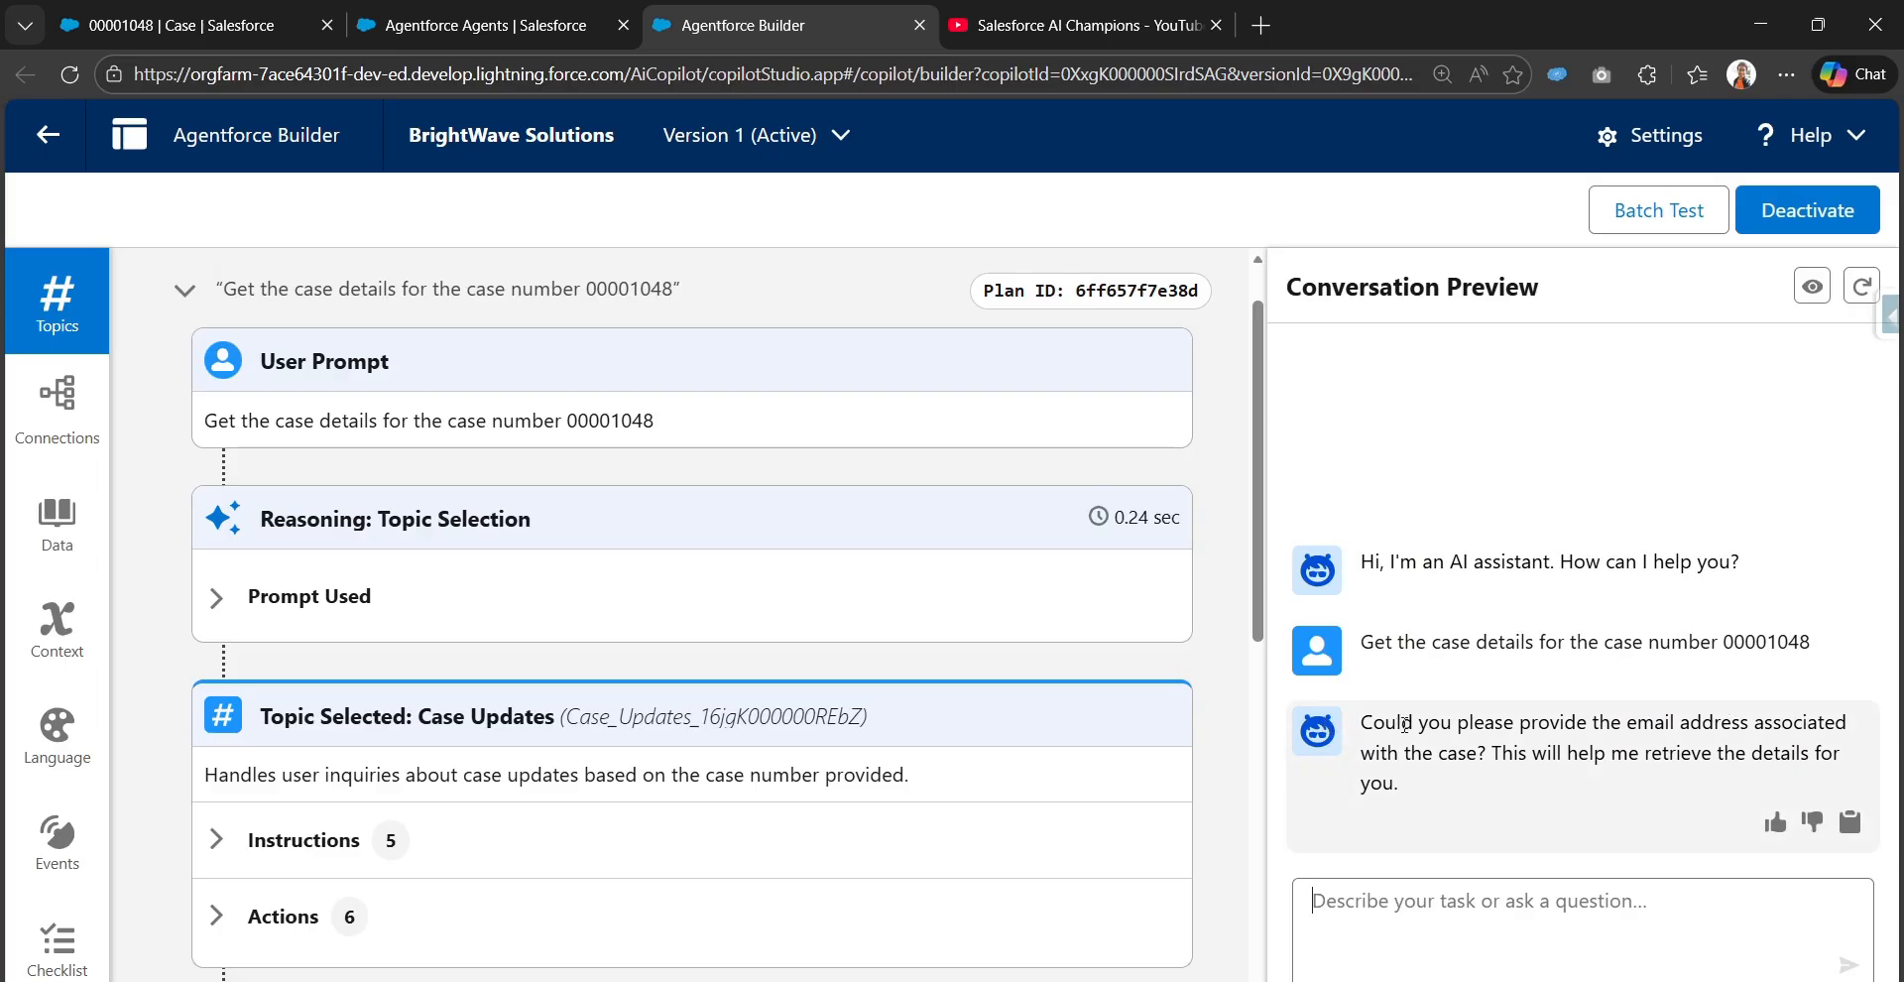
Read the agent's reply and expand the Case Updates topic's actions in the reasoning trace
{"action": "left_click_drag", "start_coordinate": [1626, 722], "coordinate": [1858, 729]}
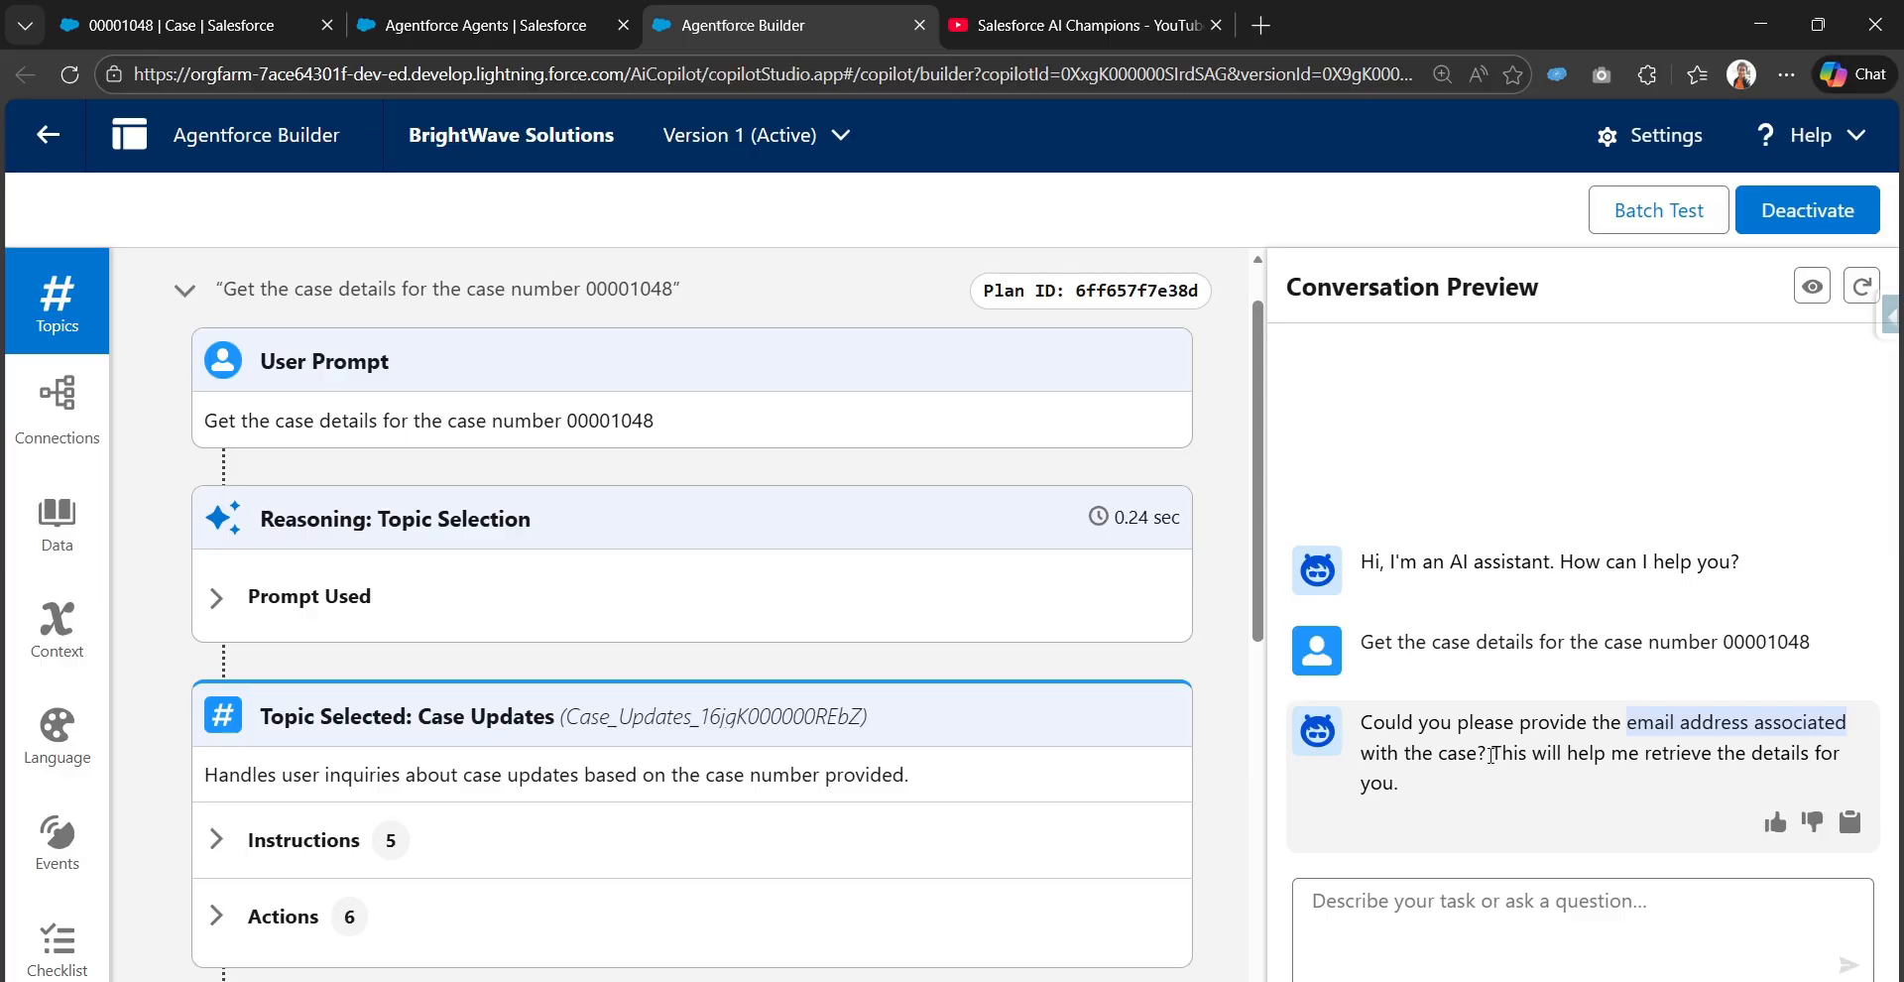
{"action": "left_click_drag", "start_coordinate": [1490, 755], "coordinate": [1861, 757]}
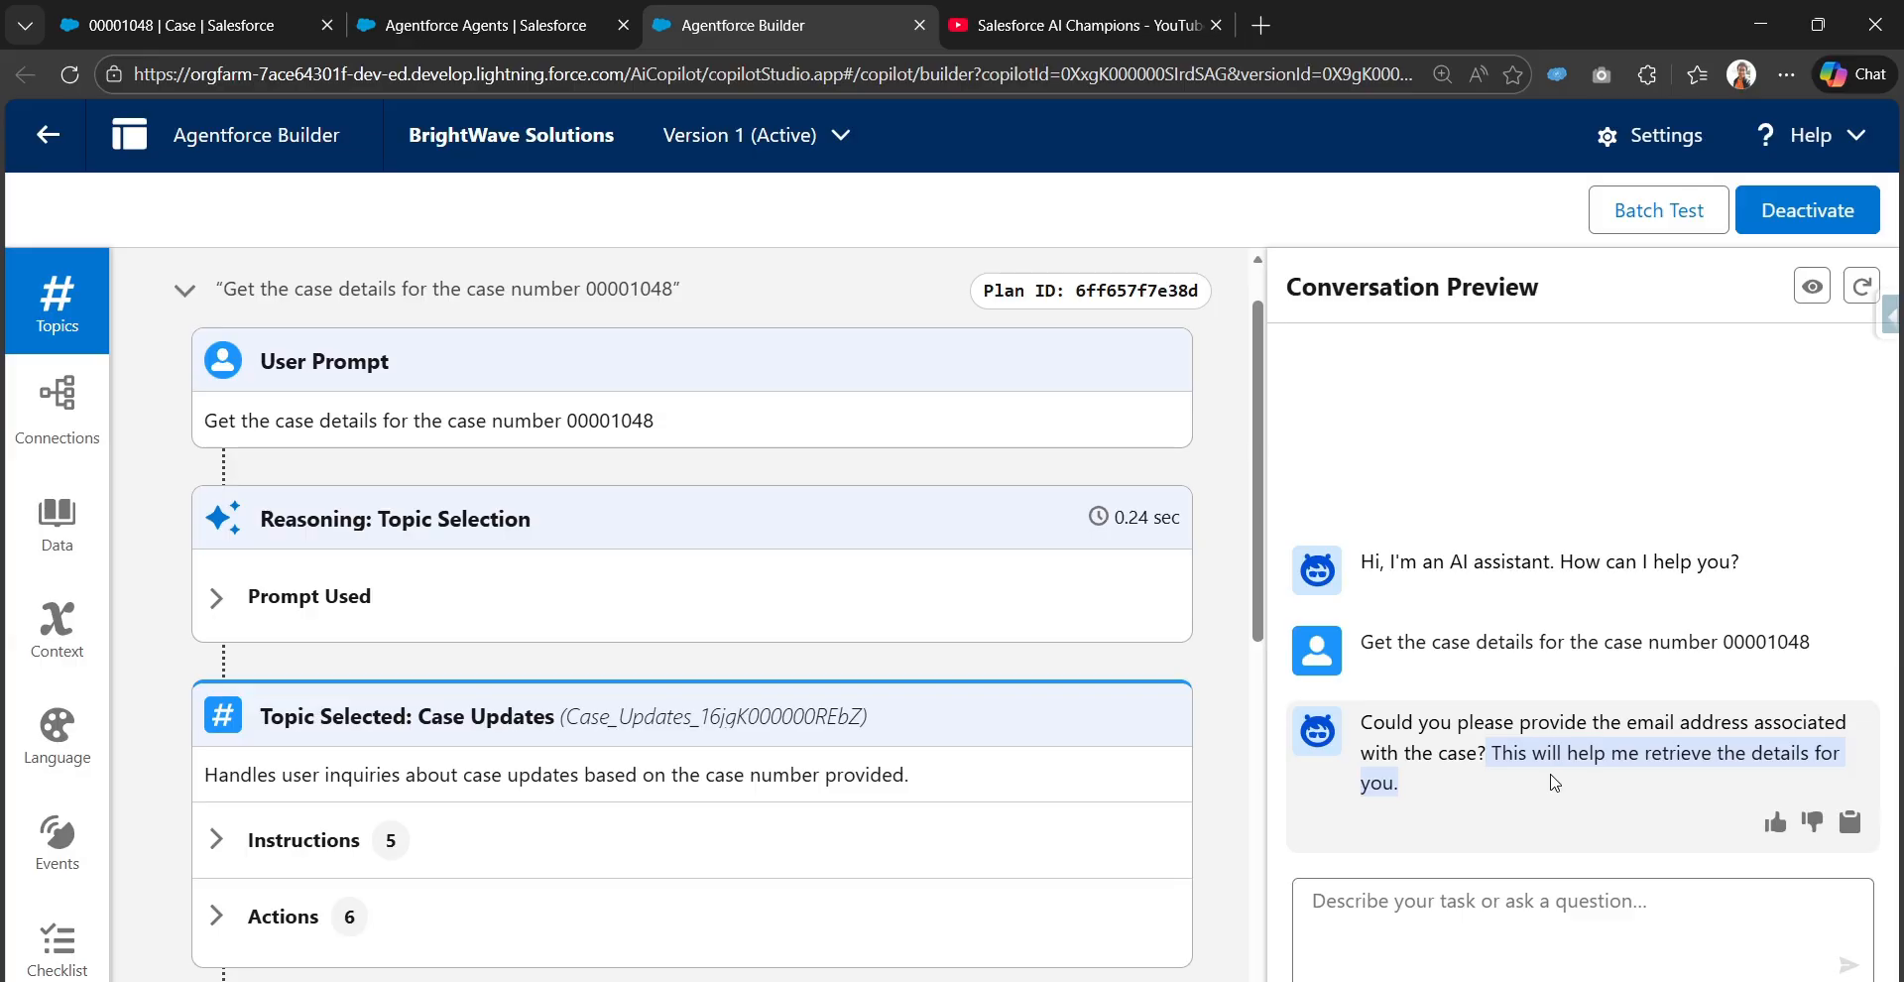
{"action": "scroll", "coordinate": [346, 825], "scroll_direction": "down", "scroll_amount": 3}
{"action": "scroll", "coordinate": [234, 684], "scroll_direction": "down", "scroll_amount": 3}
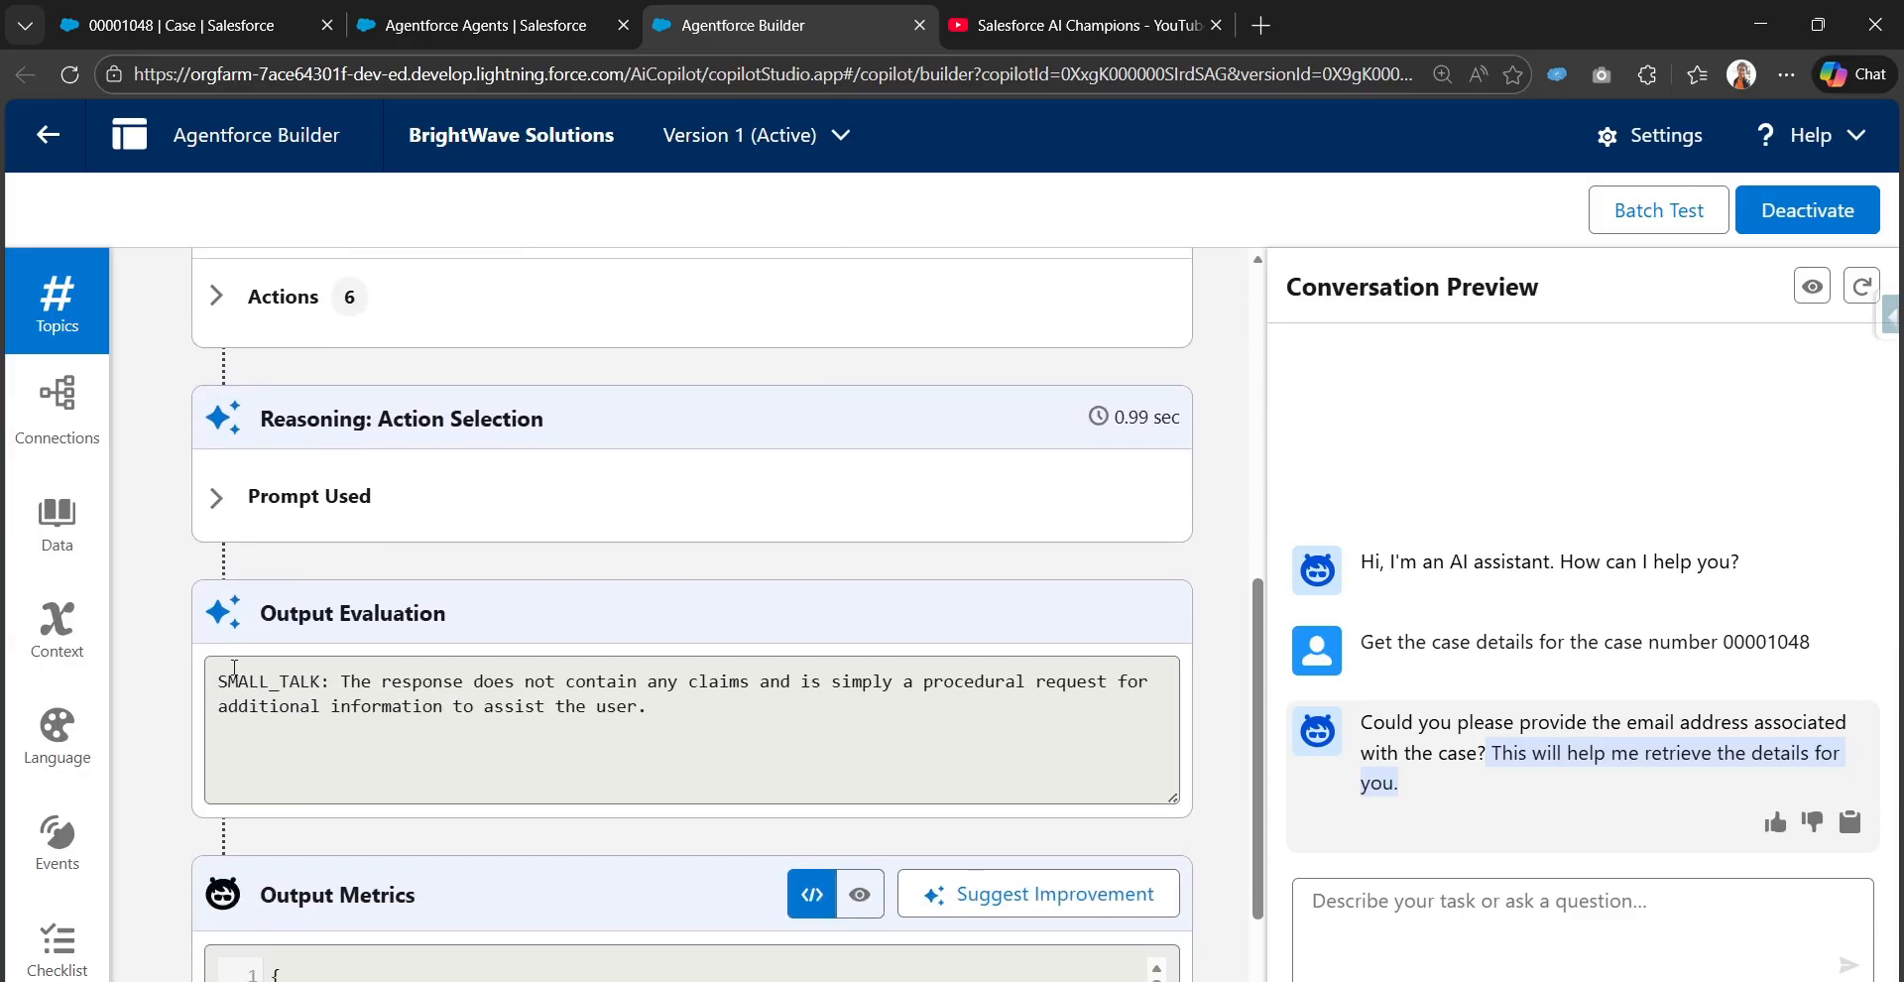
{"action": "scroll", "coordinate": [228, 694], "scroll_direction": "up", "scroll_amount": 5}
{"action": "left_click", "coordinate": [218, 762]}
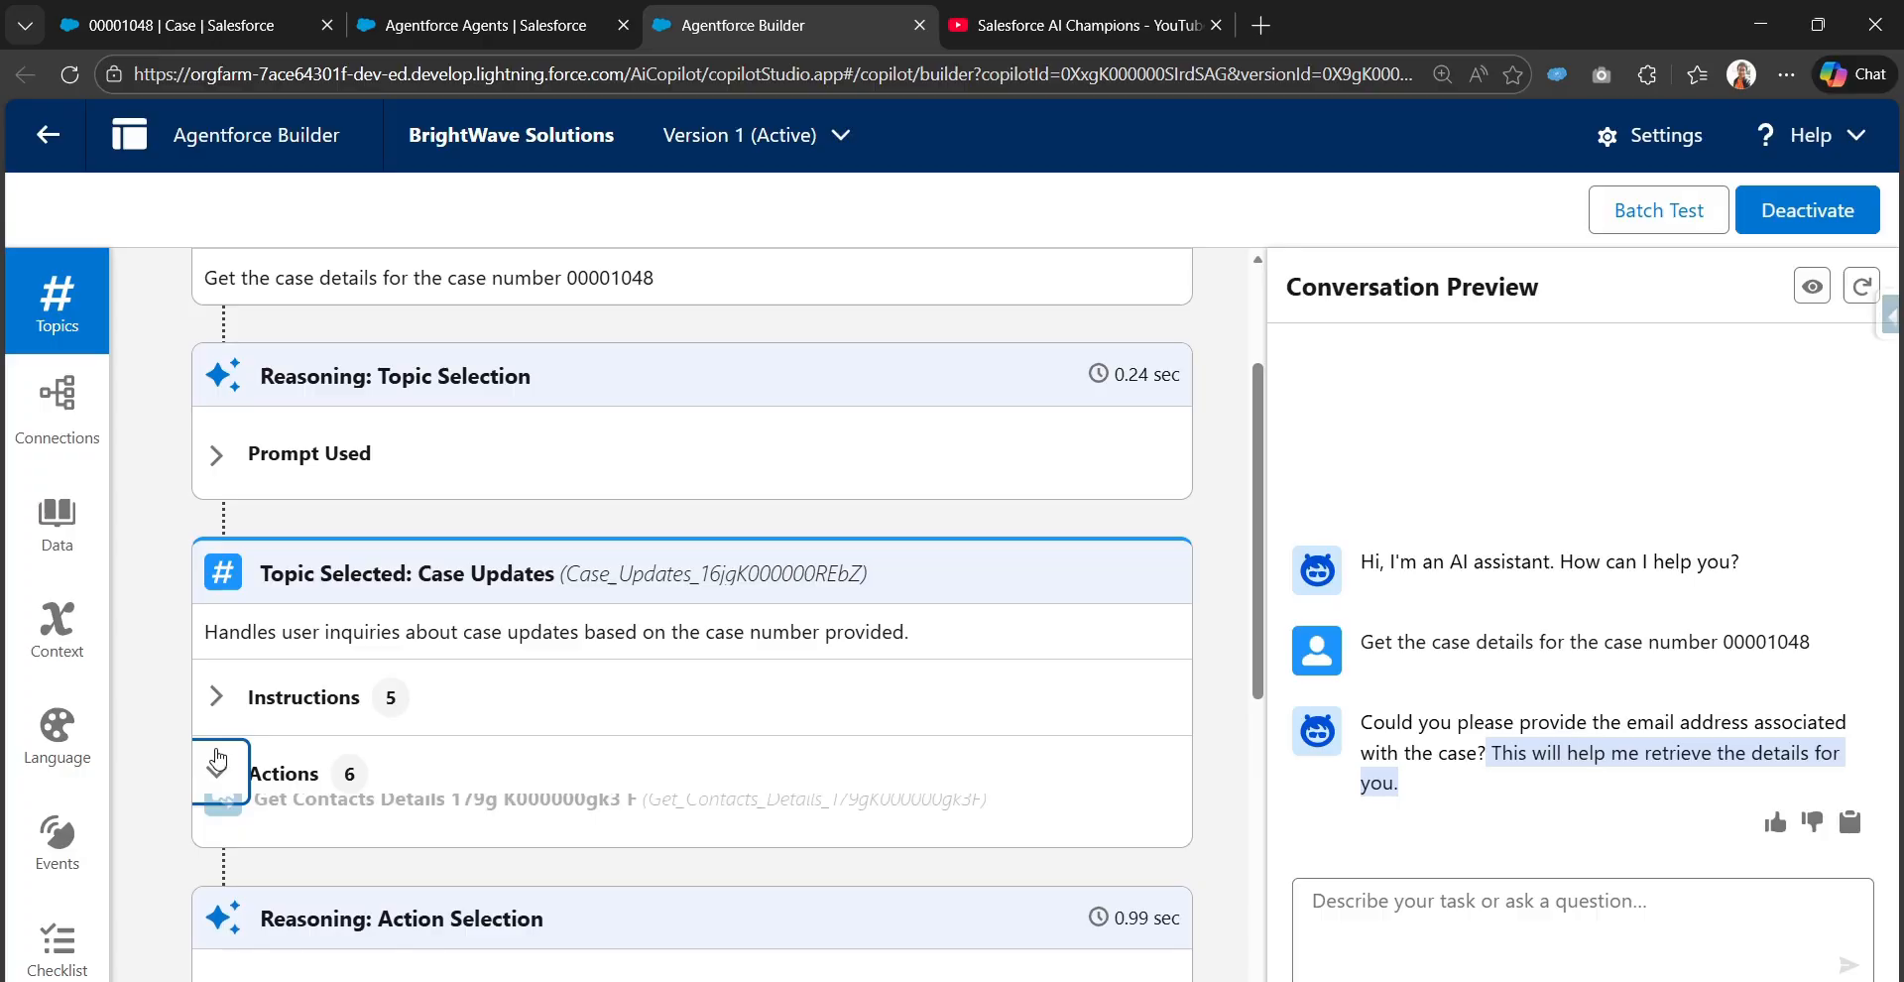
{"action": "scroll", "coordinate": [223, 764], "scroll_direction": "down", "scroll_amount": 4}
{"action": "scroll", "coordinate": [343, 470], "scroll_direction": "up", "scroll_amount": 1}
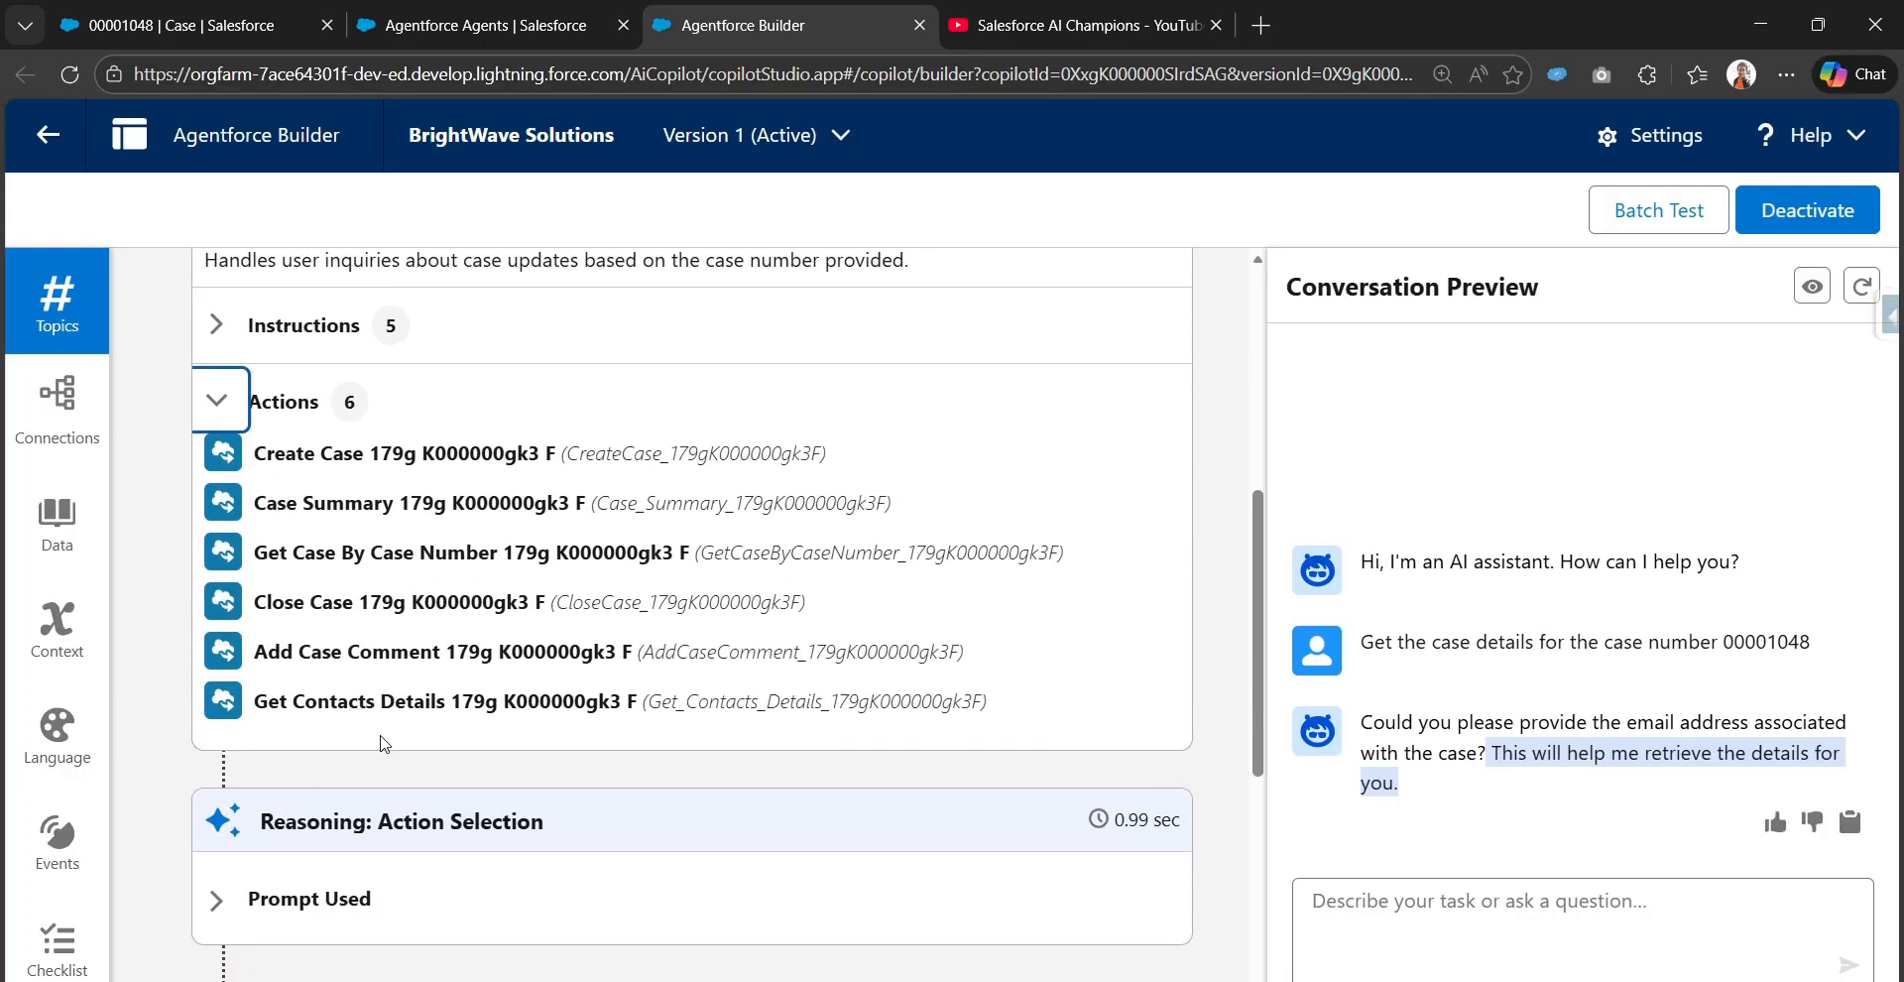
{"action": "scroll", "coordinate": [765, 722], "scroll_direction": "up", "scroll_amount": 3}
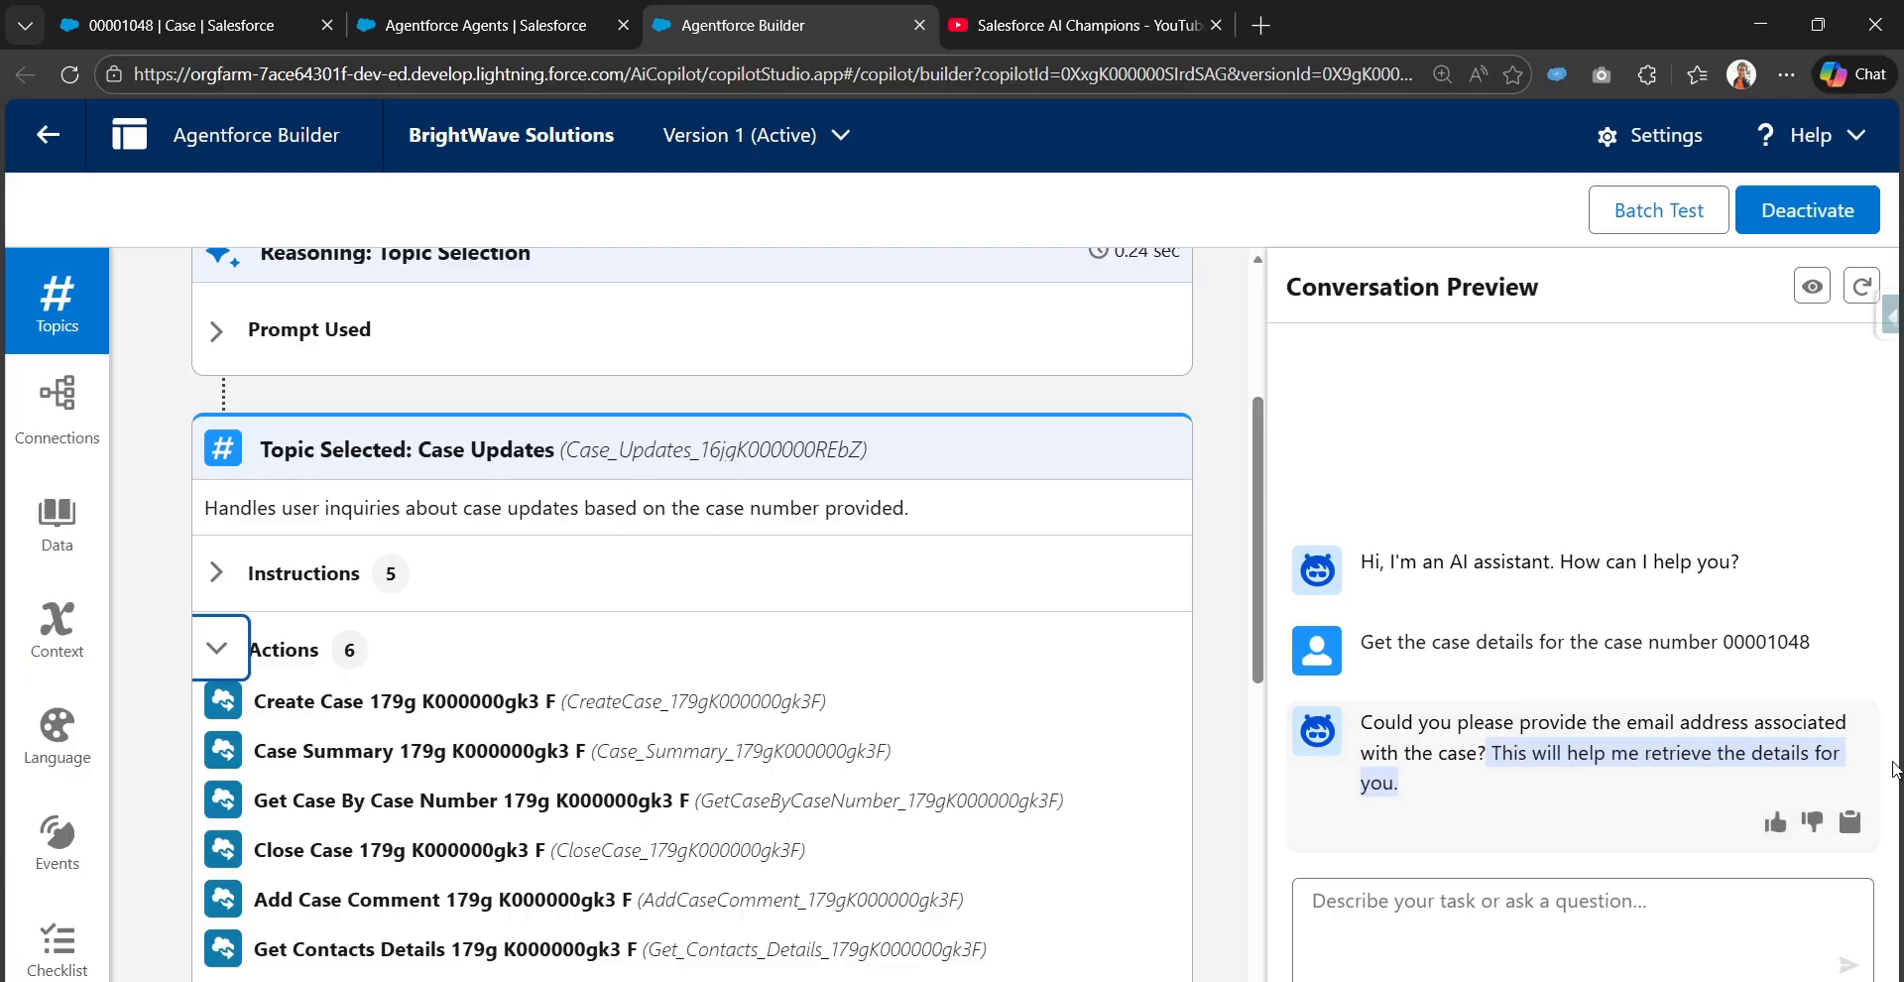
{"action": "left_click_drag", "start_coordinate": [1627, 722], "coordinate": [1750, 722]}
Switch to case 00001048's record and copy its contact email address
{"action": "left_click", "coordinate": [240, 35]}
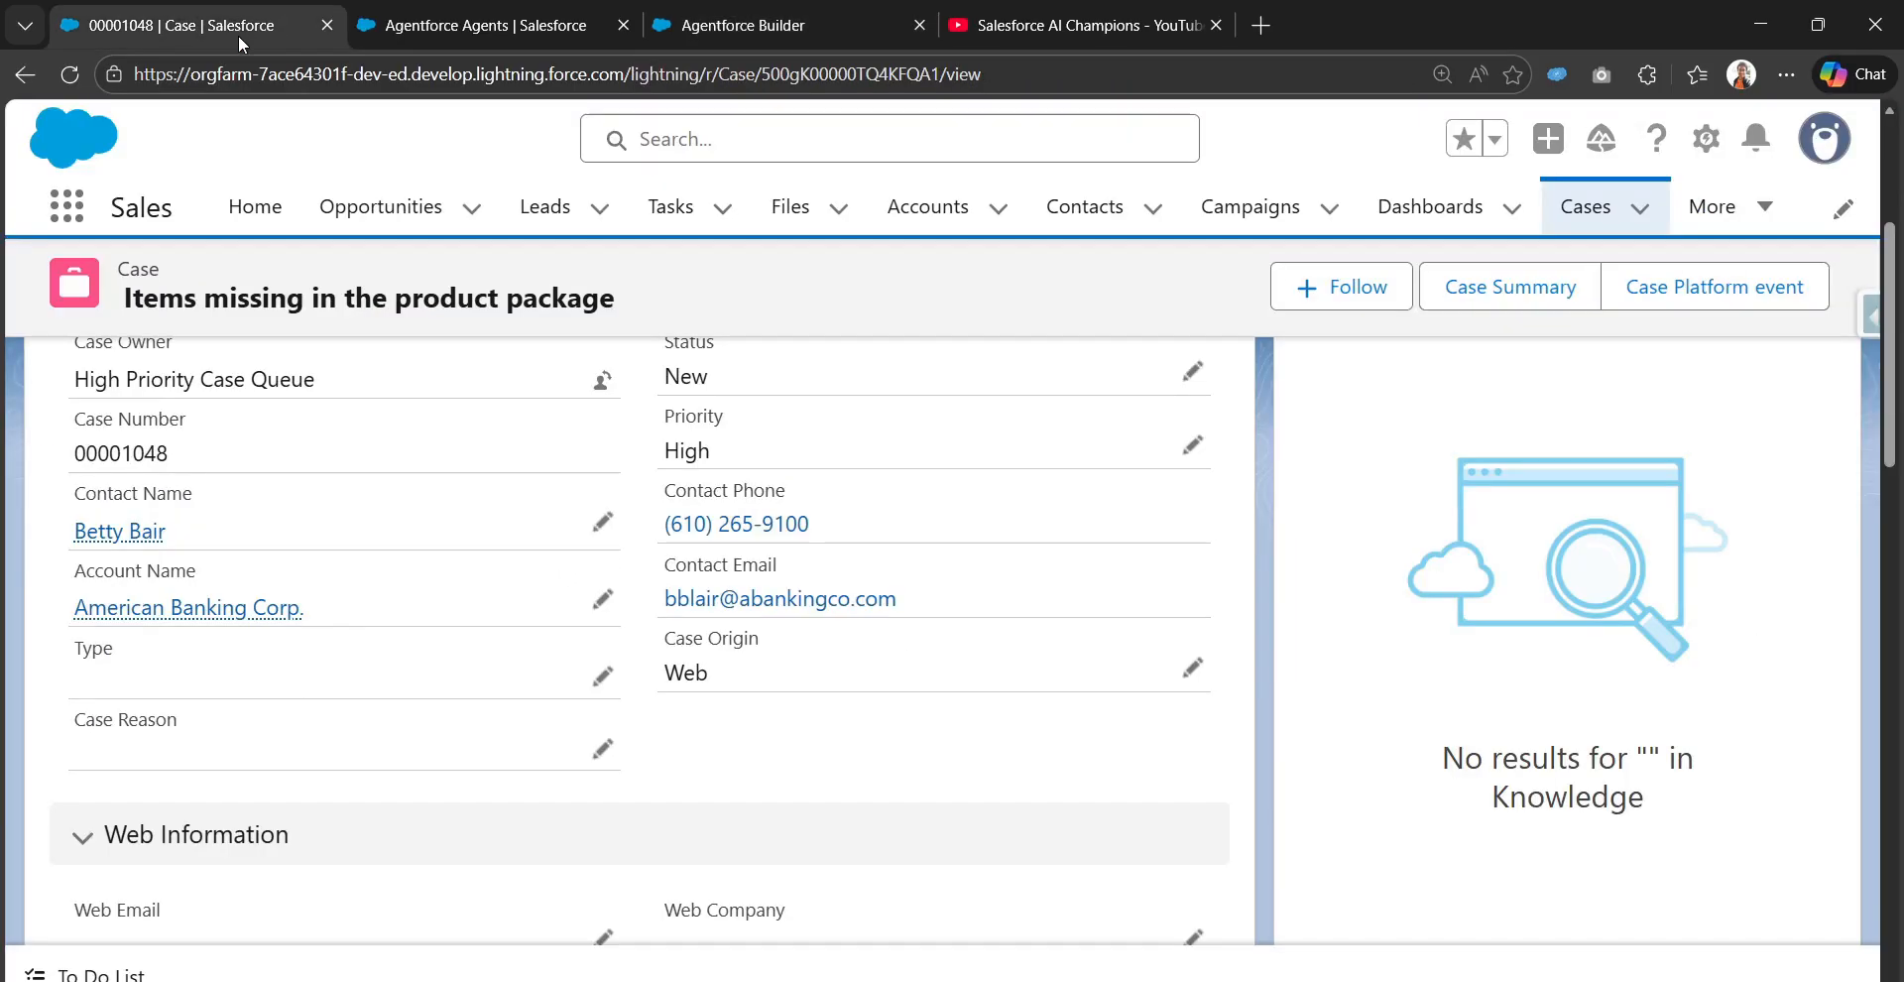
{"action": "scroll", "coordinate": [811, 704], "scroll_direction": "up", "scroll_amount": 1}
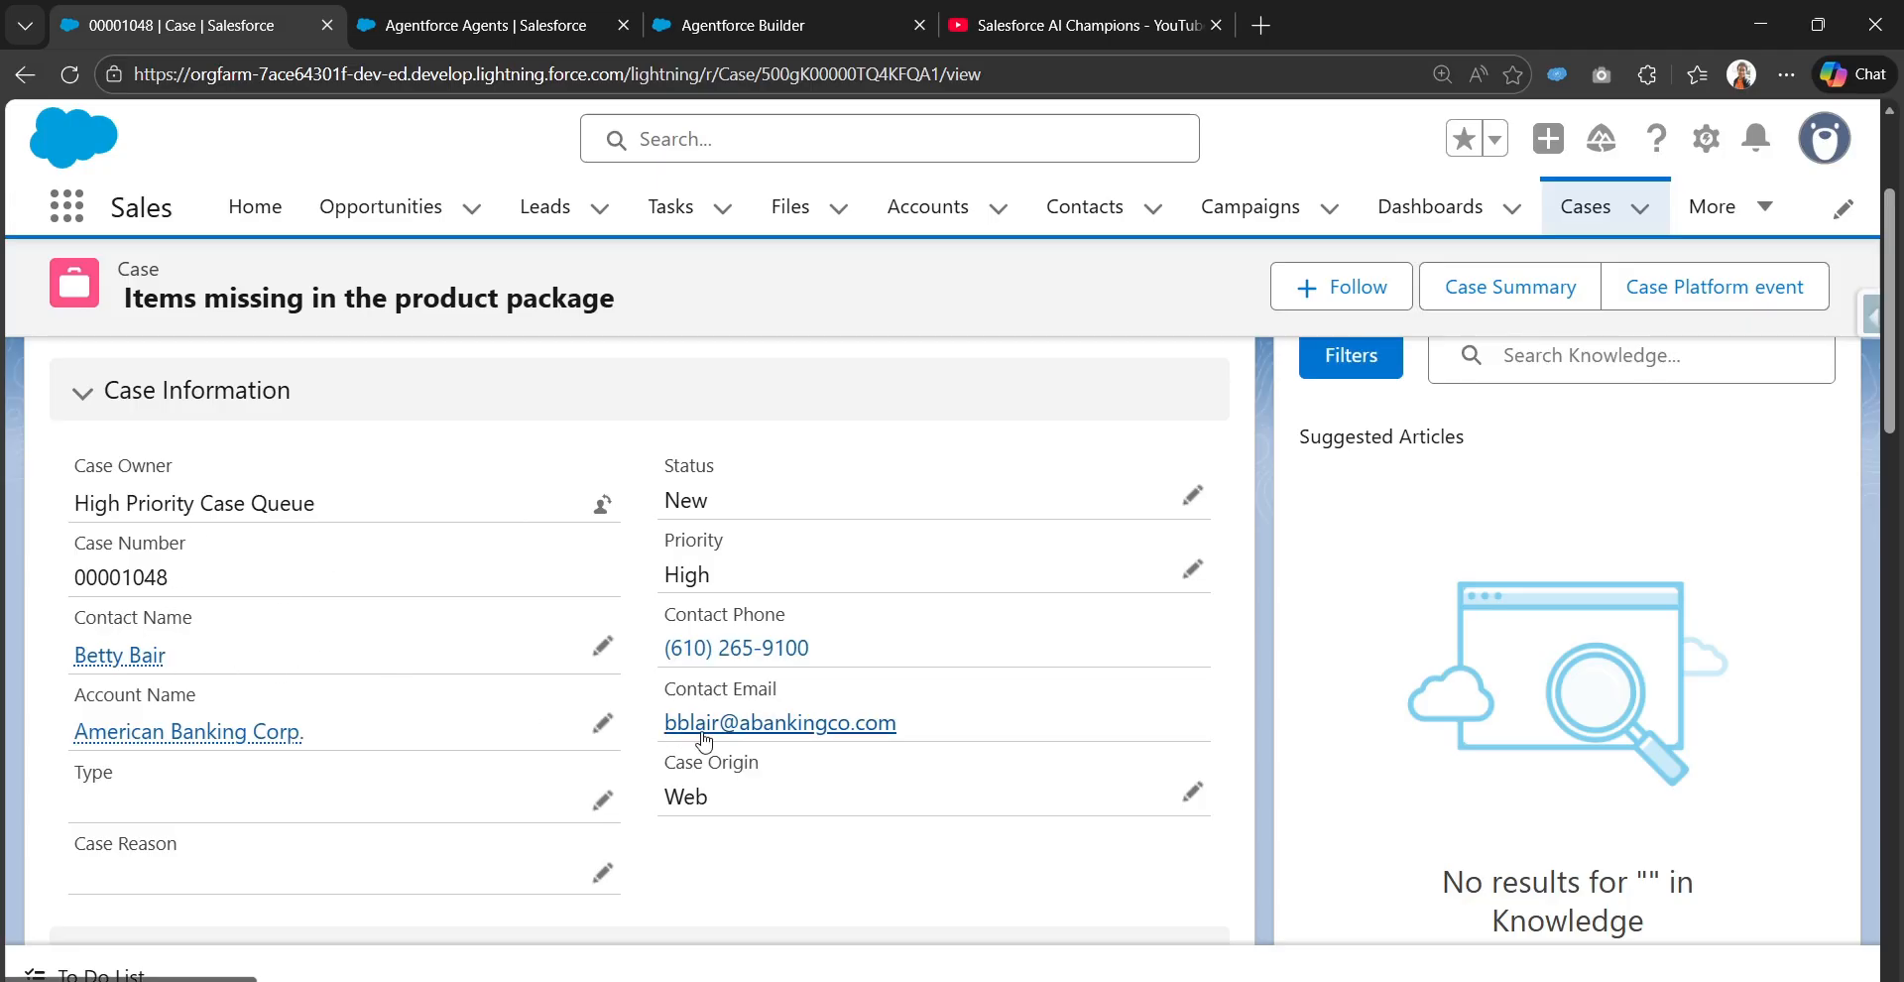
{"action": "left_click_drag", "start_coordinate": [677, 693], "coordinate": [787, 699]}
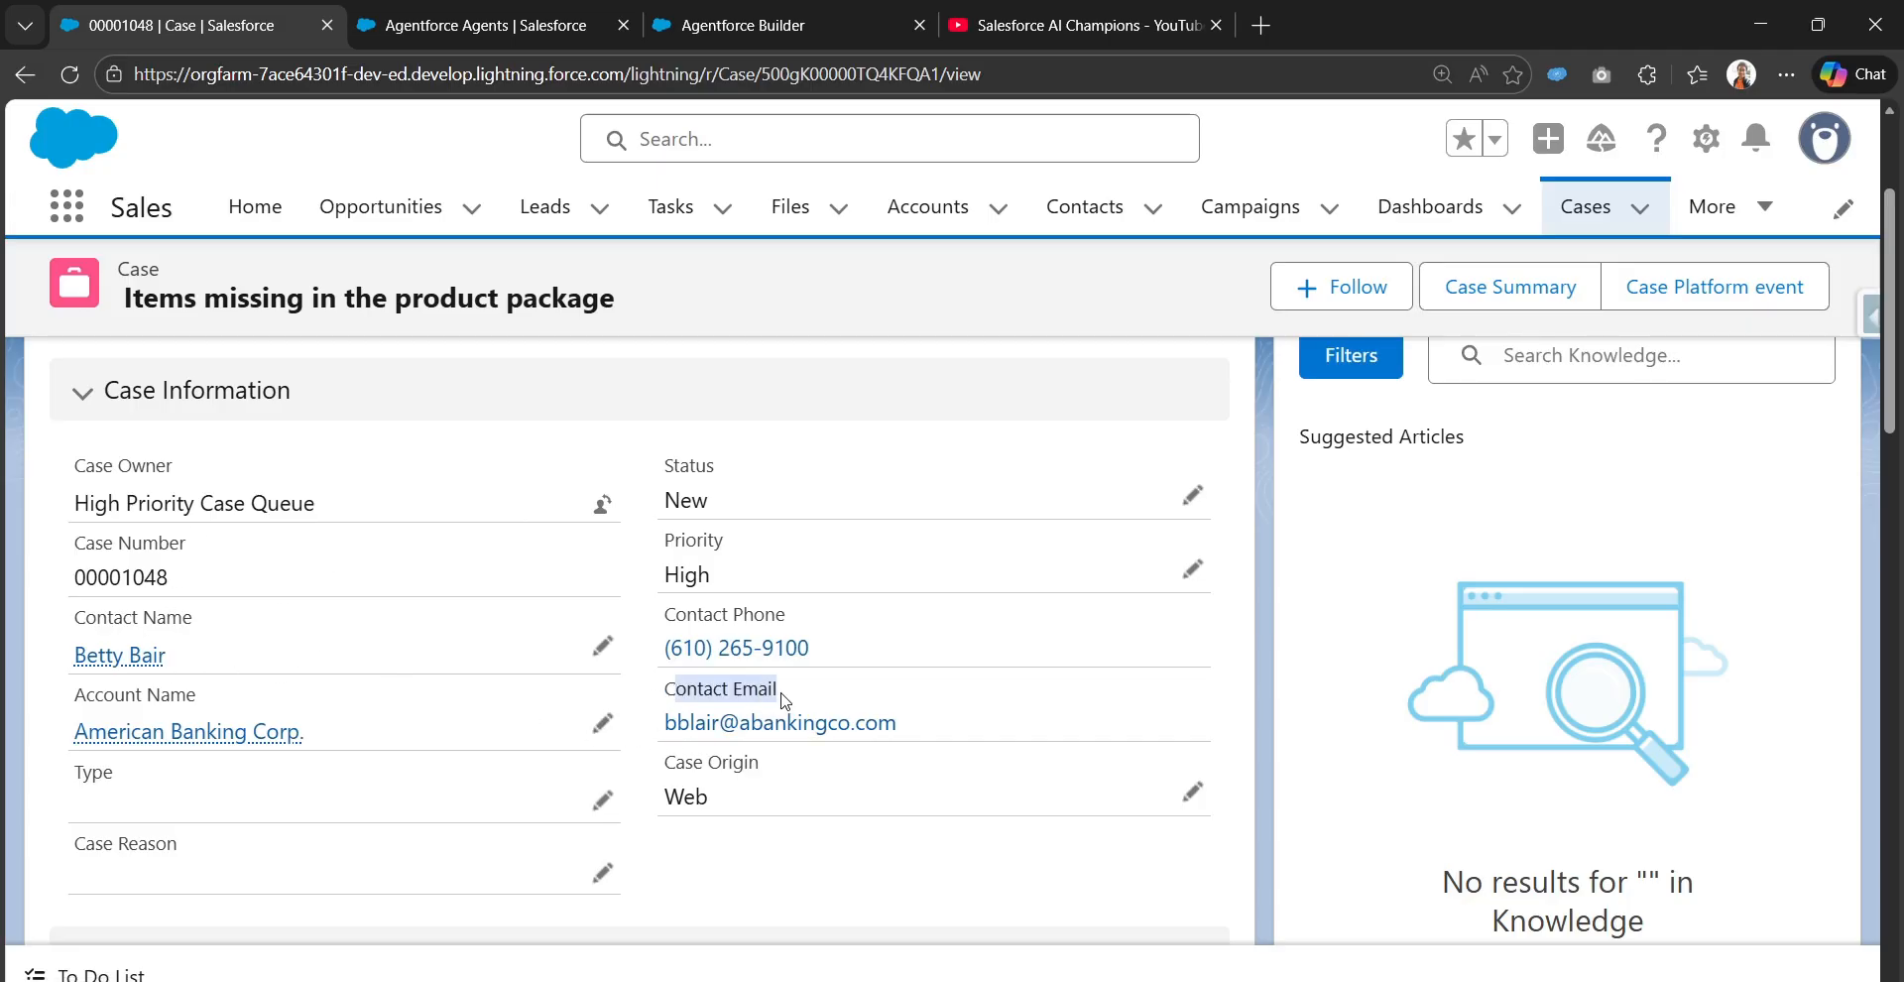
{"action": "left_click_drag", "start_coordinate": [940, 727], "coordinate": [663, 732]}
{"action": "key", "text": "ctrl+c"}
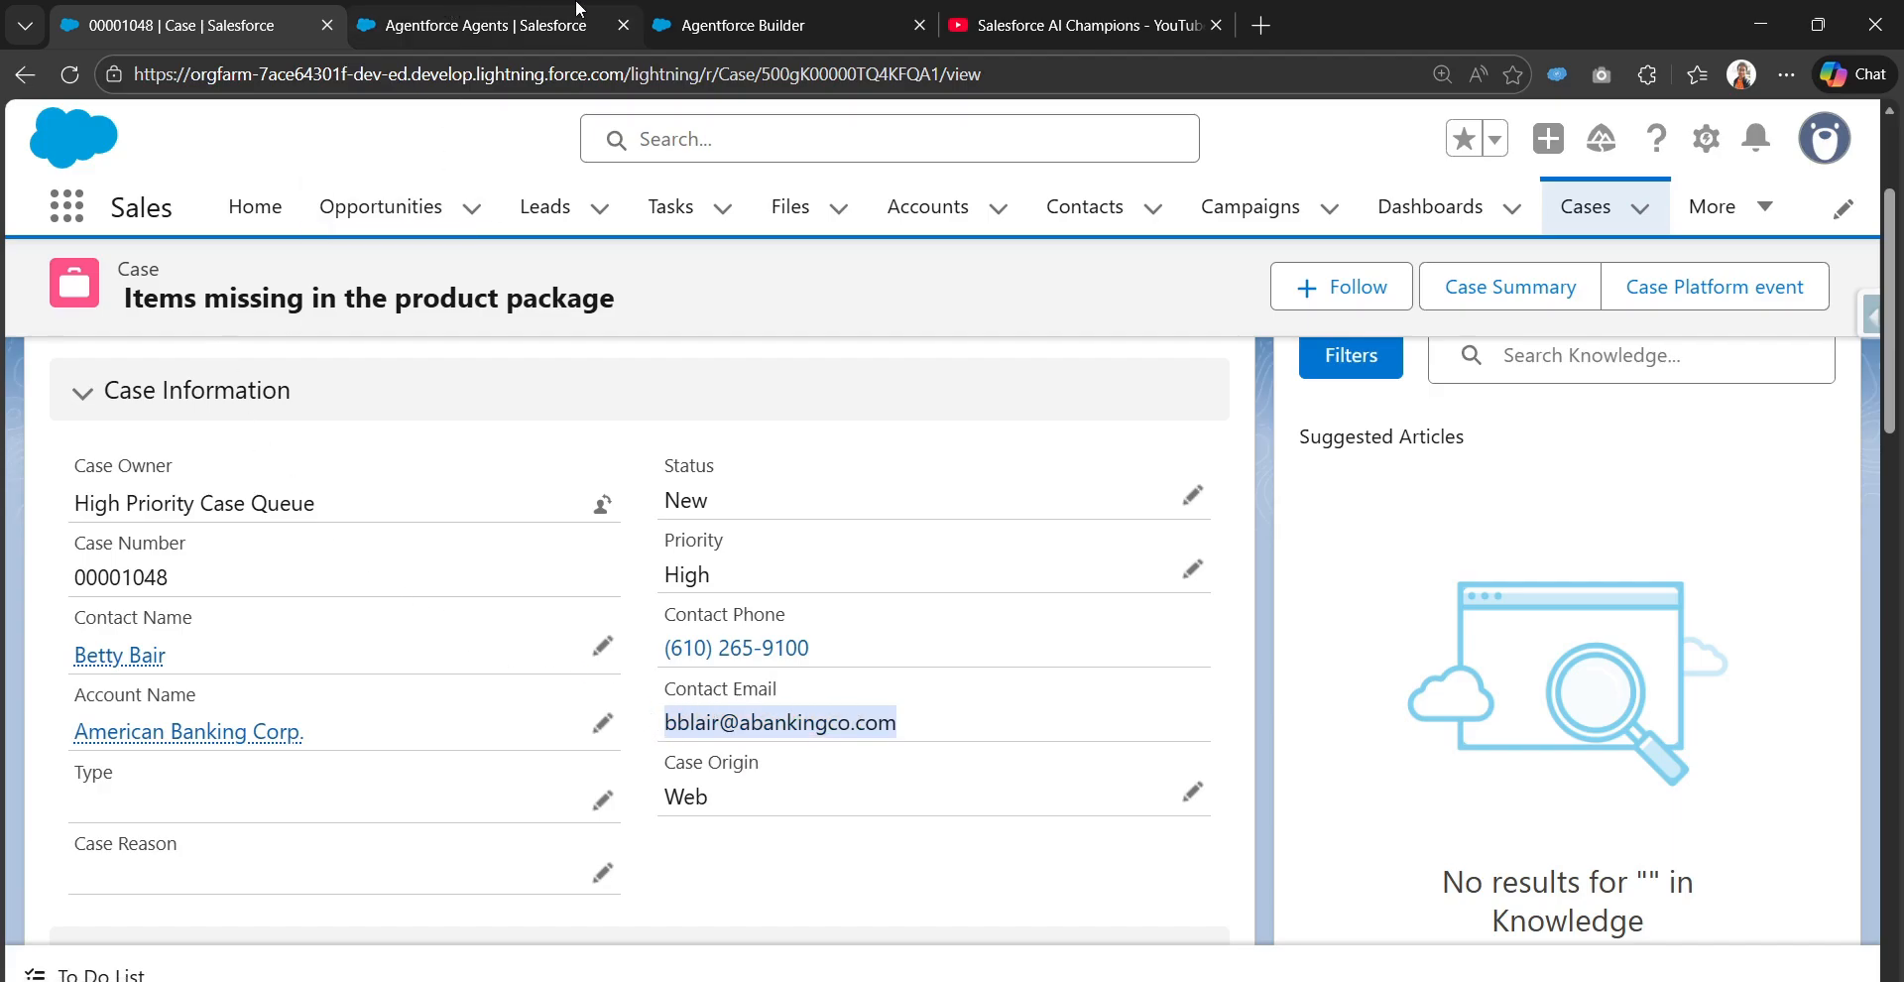
Paste the copied contact email into the Conversation Preview and send it to the agent
{"action": "left_click", "coordinate": [727, 14]}
{"action": "left_click", "coordinate": [1392, 888]}
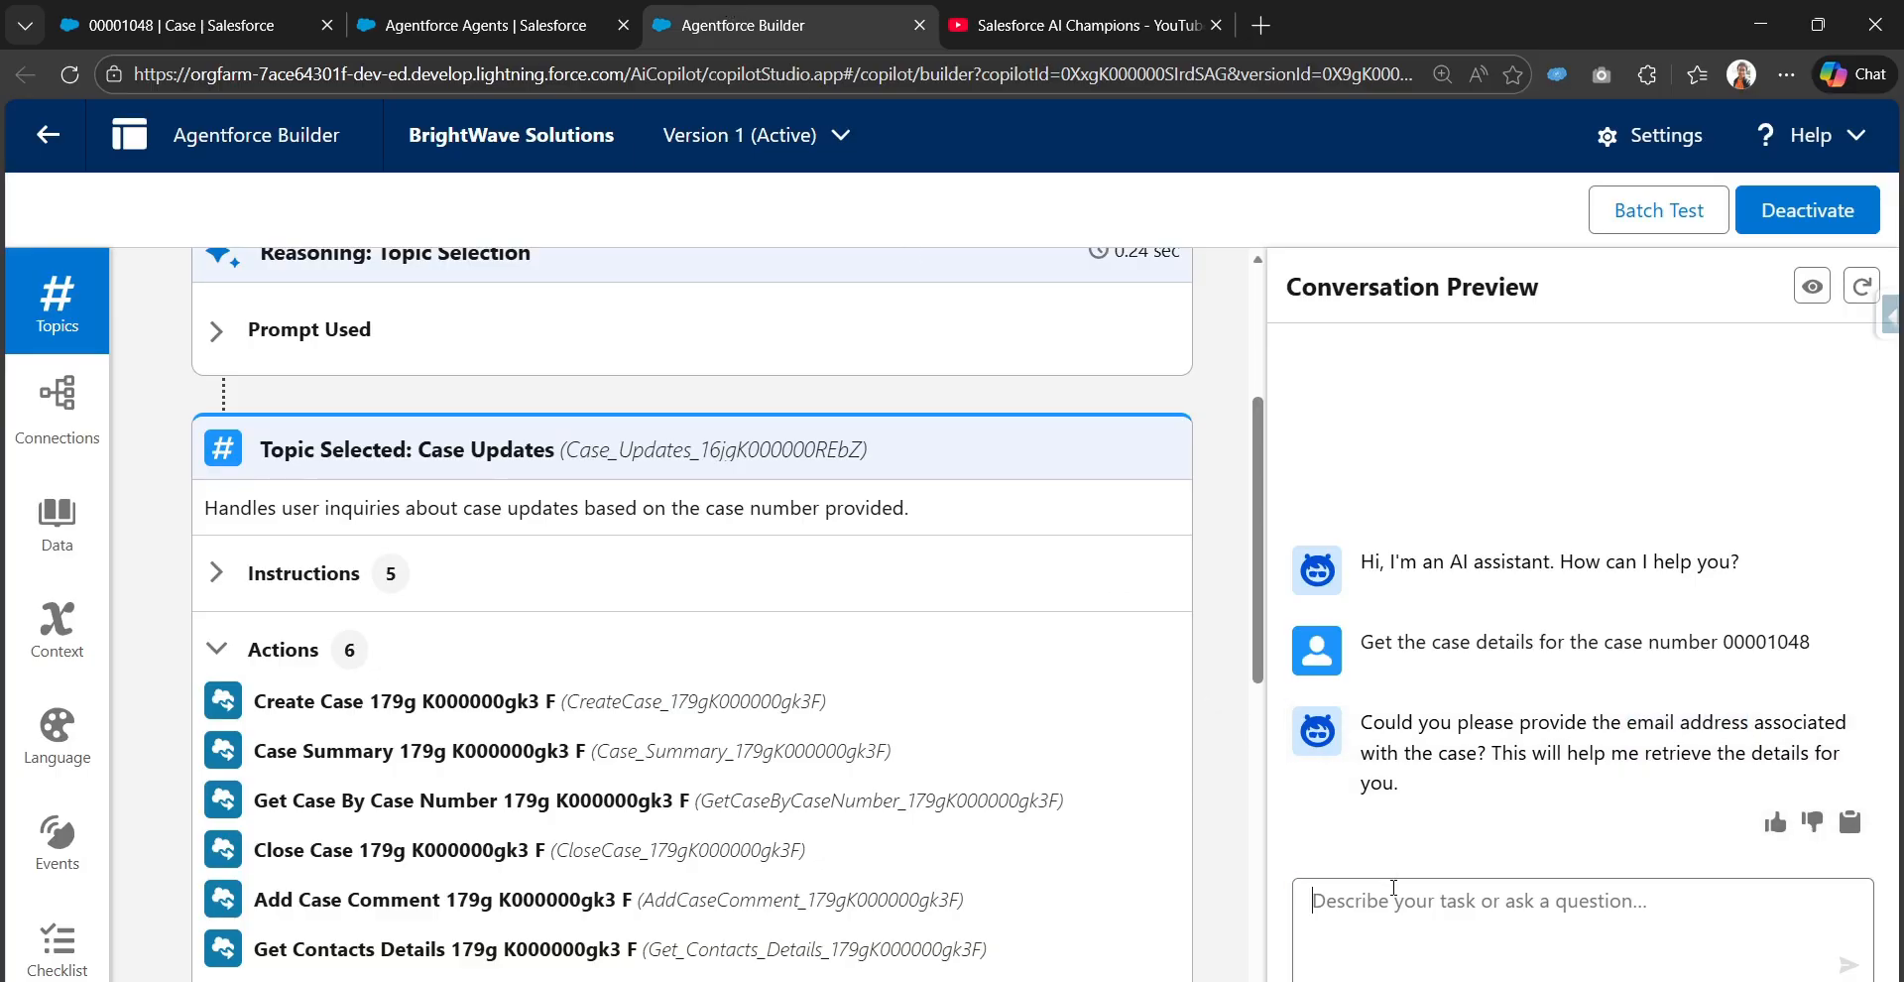
{"action": "key", "text": "ctrl+v"}
{"action": "key", "text": "Return"}
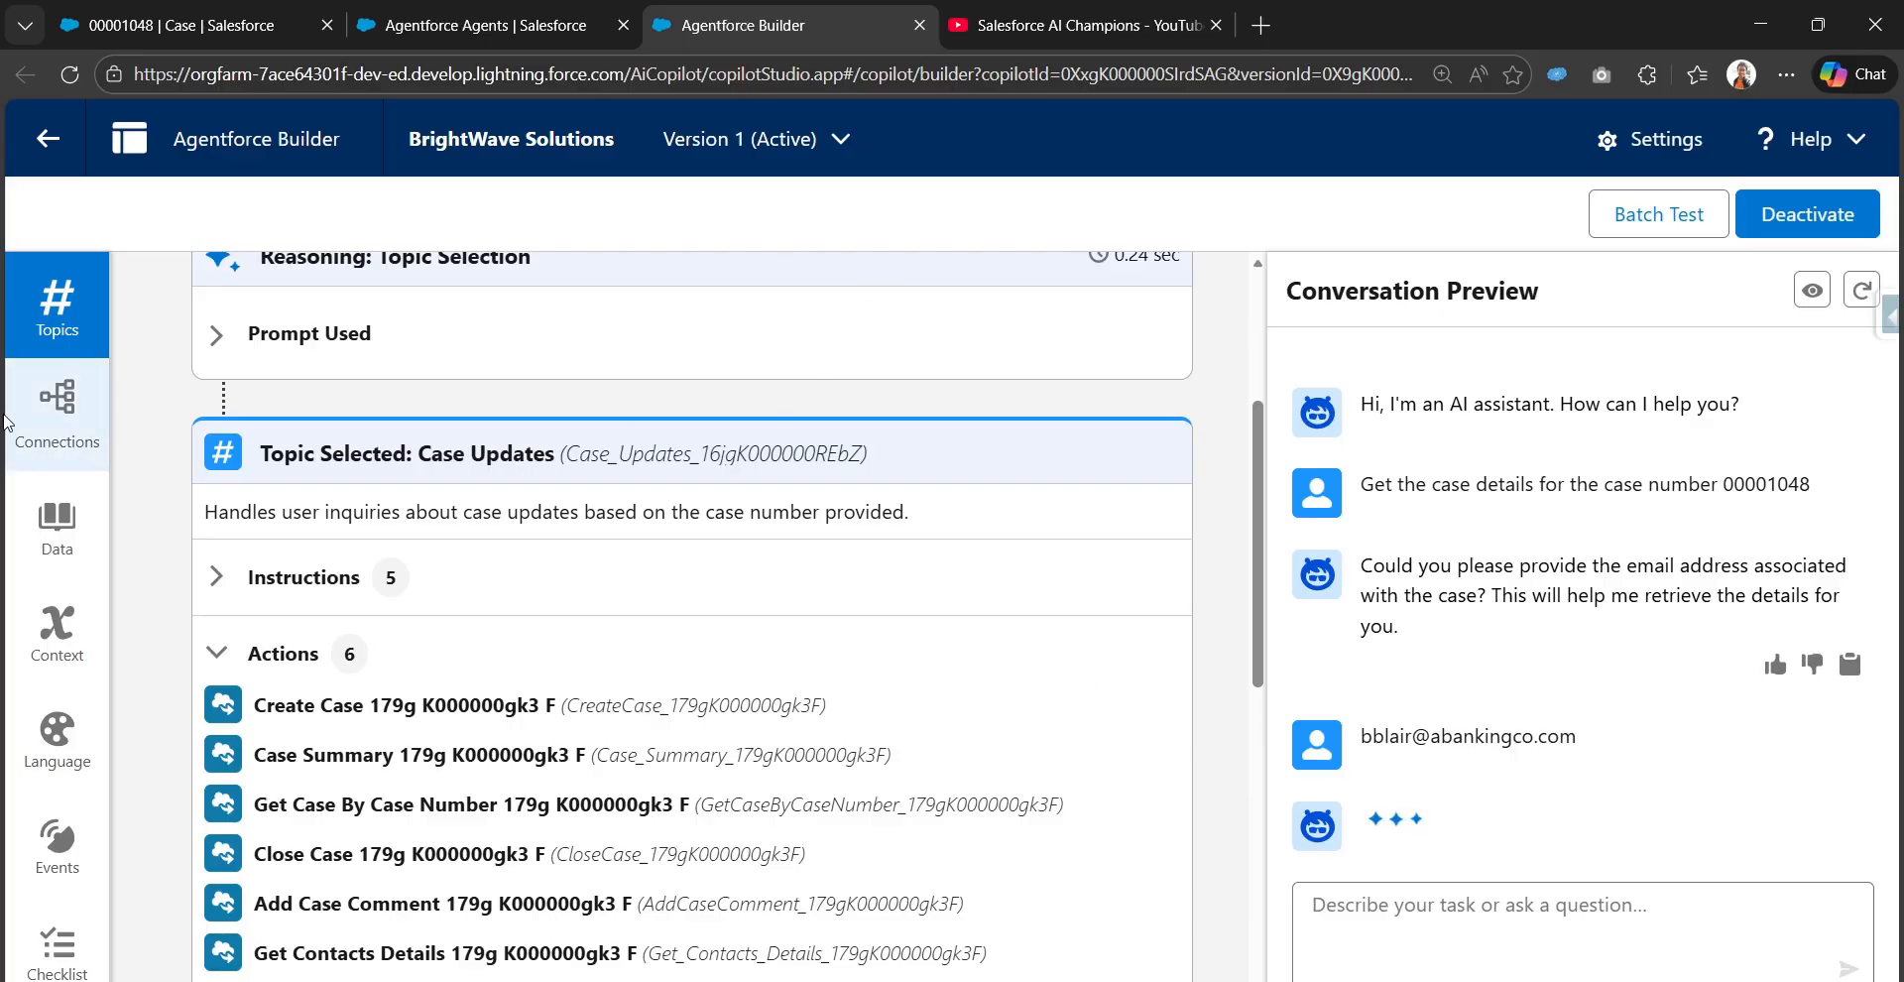
Read the agent's new reply alongside the reasoning trace for the email message
{"action": "scroll", "coordinate": [521, 642], "scroll_direction": "down", "scroll_amount": 5}
{"action": "scroll", "coordinate": [522, 641], "scroll_direction": "down", "scroll_amount": 3}
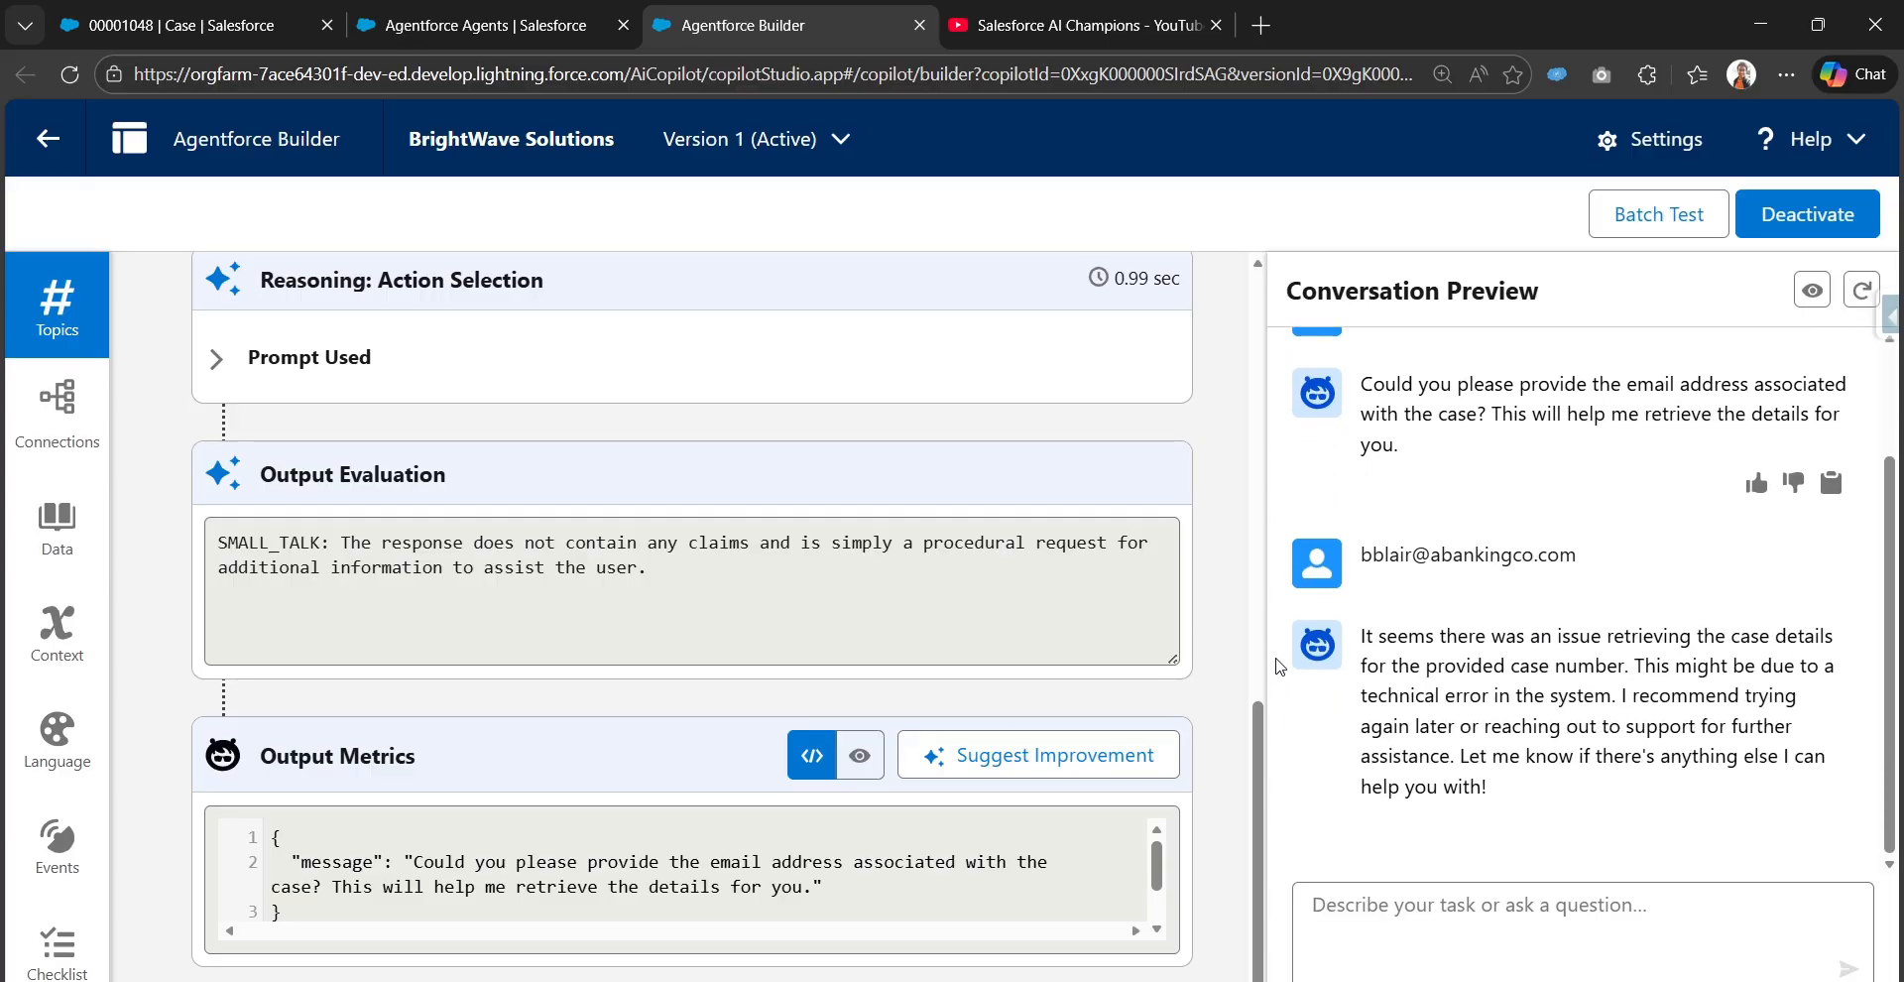
{"action": "scroll", "coordinate": [811, 700], "scroll_direction": "down", "scroll_amount": 15}
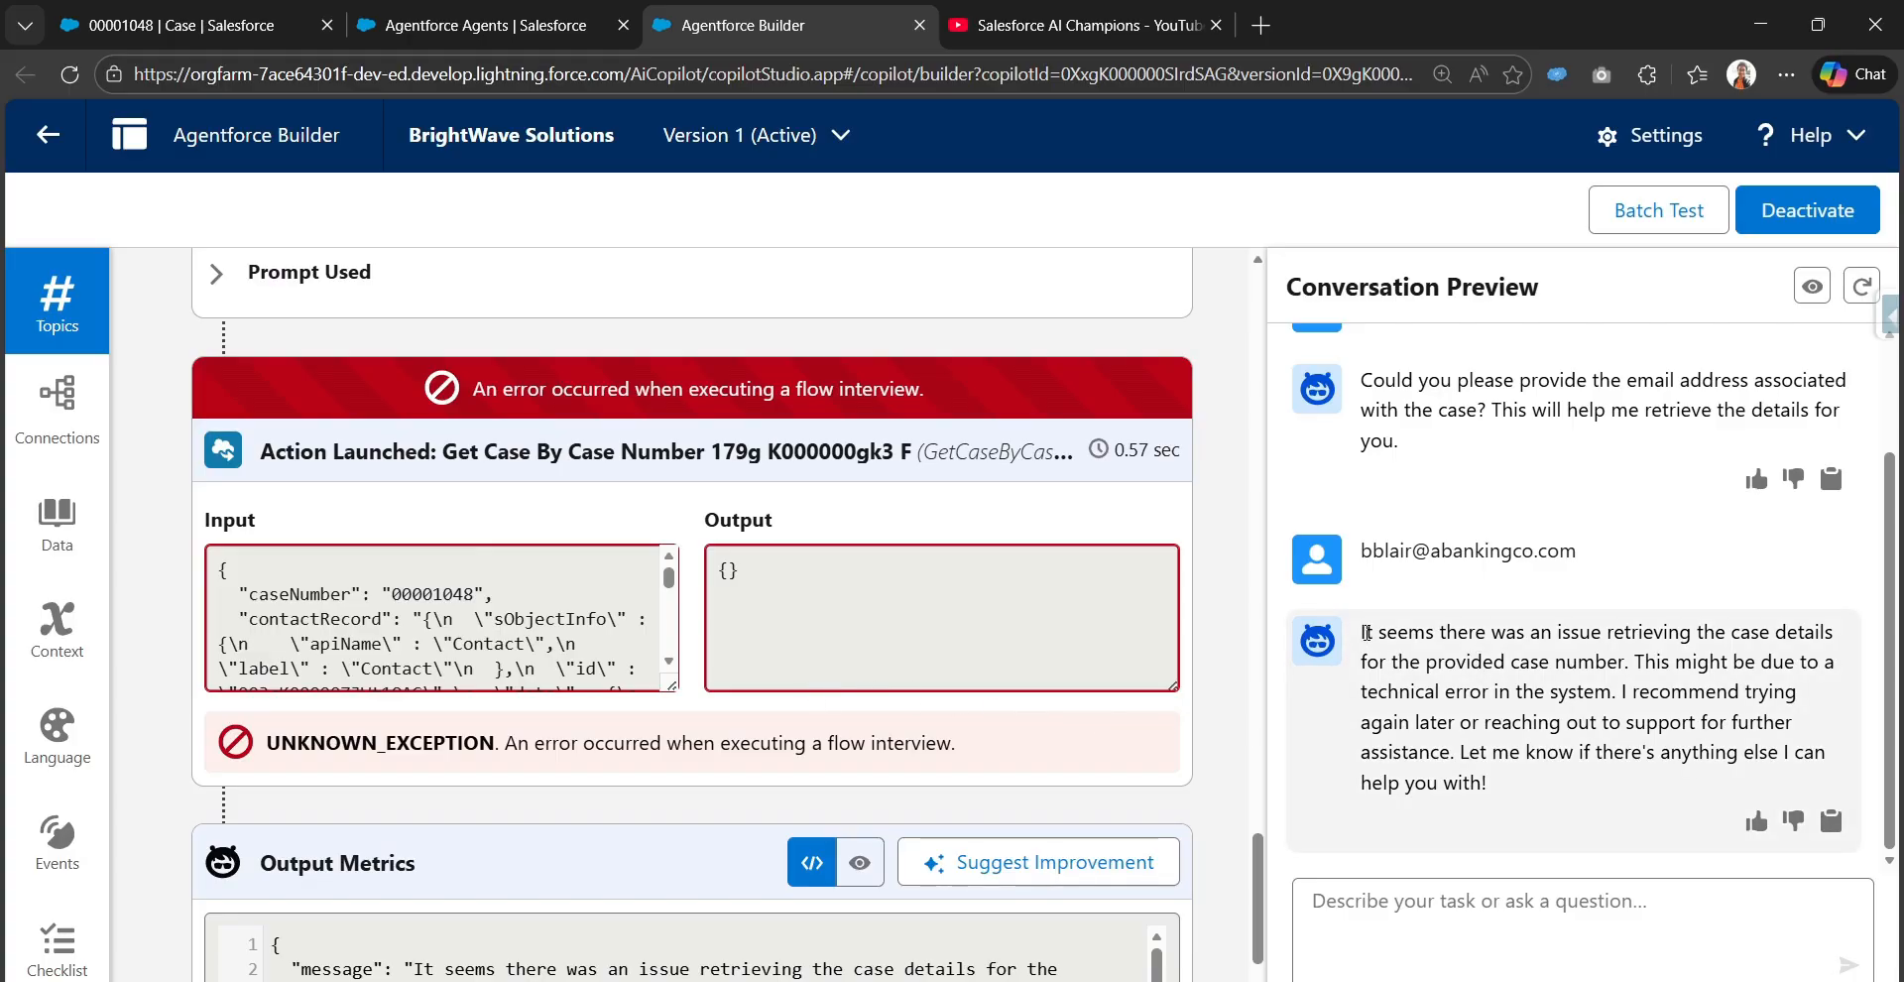
{"action": "left_click_drag", "start_coordinate": [1367, 631], "coordinate": [1839, 643]}
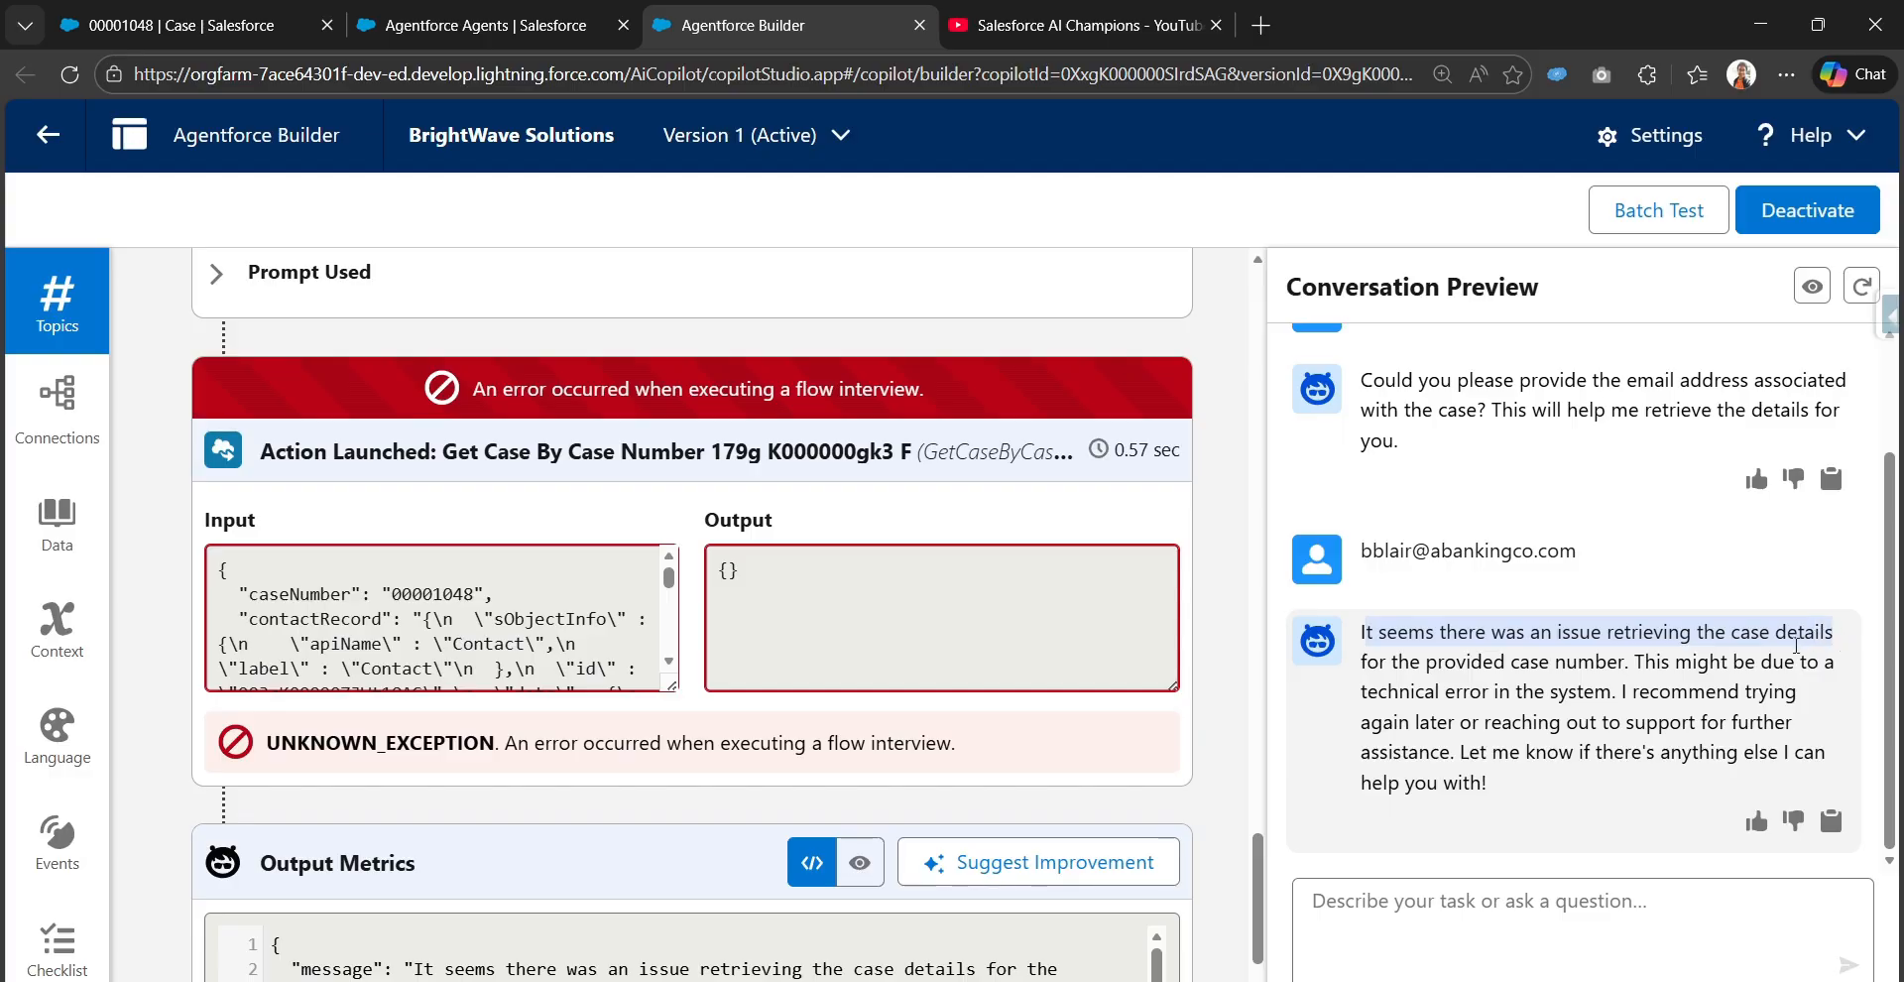
{"action": "left_click_drag", "start_coordinate": [1386, 663], "coordinate": [1635, 665]}
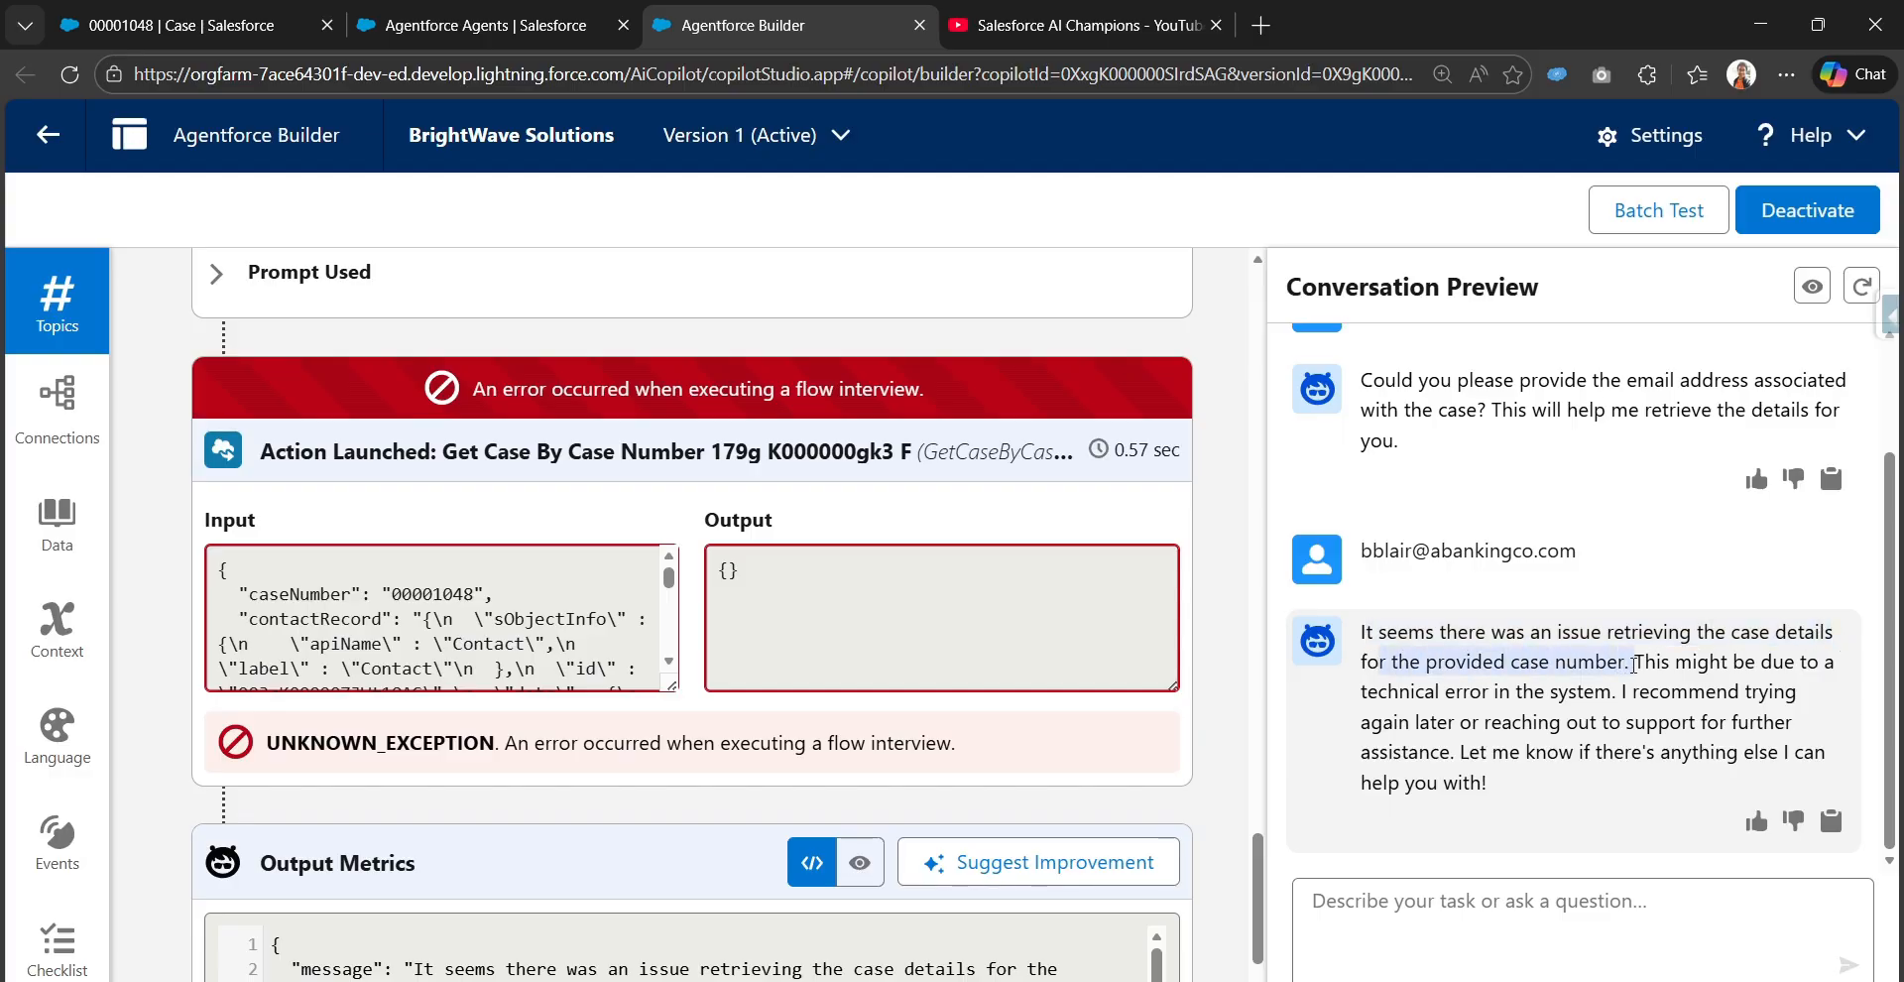
{"action": "left_click_drag", "start_coordinate": [1362, 693], "coordinate": [1607, 694]}
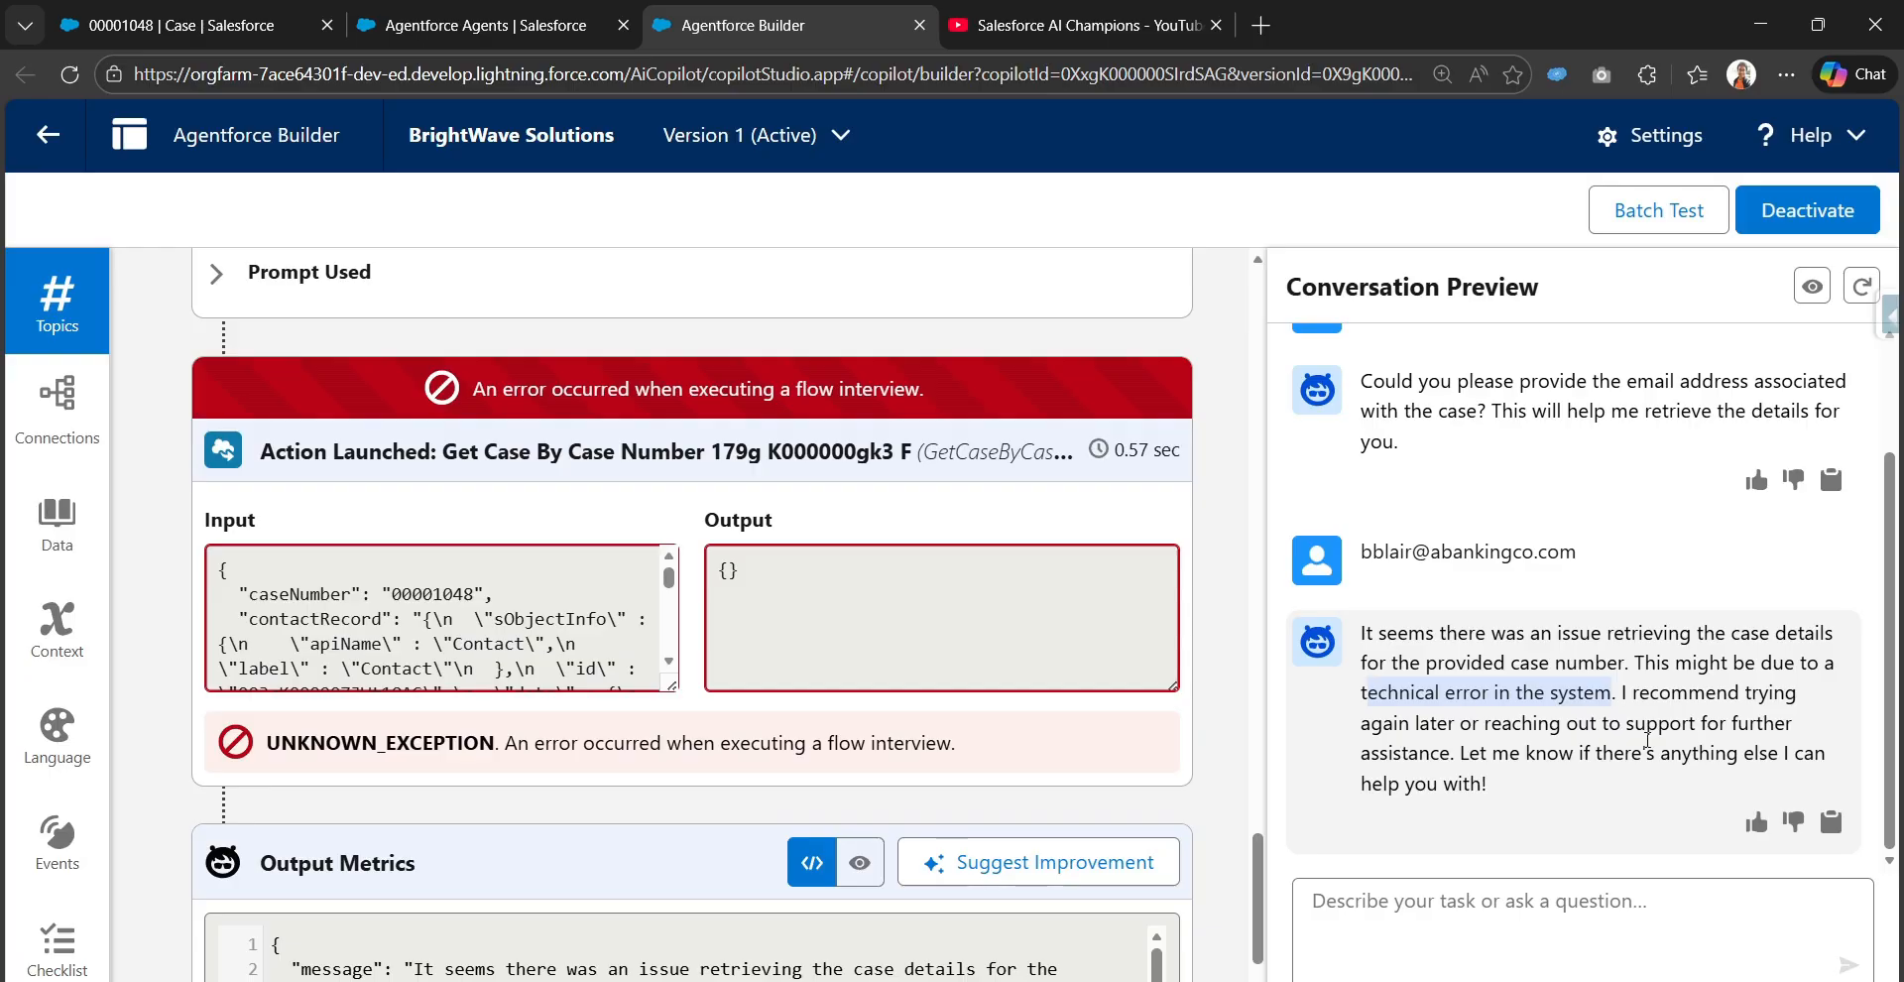
Examine the Get Case By Case Number action's input data and its flow interview error in the trace
{"action": "scroll", "coordinate": [643, 706], "scroll_direction": "up", "scroll_amount": 8}
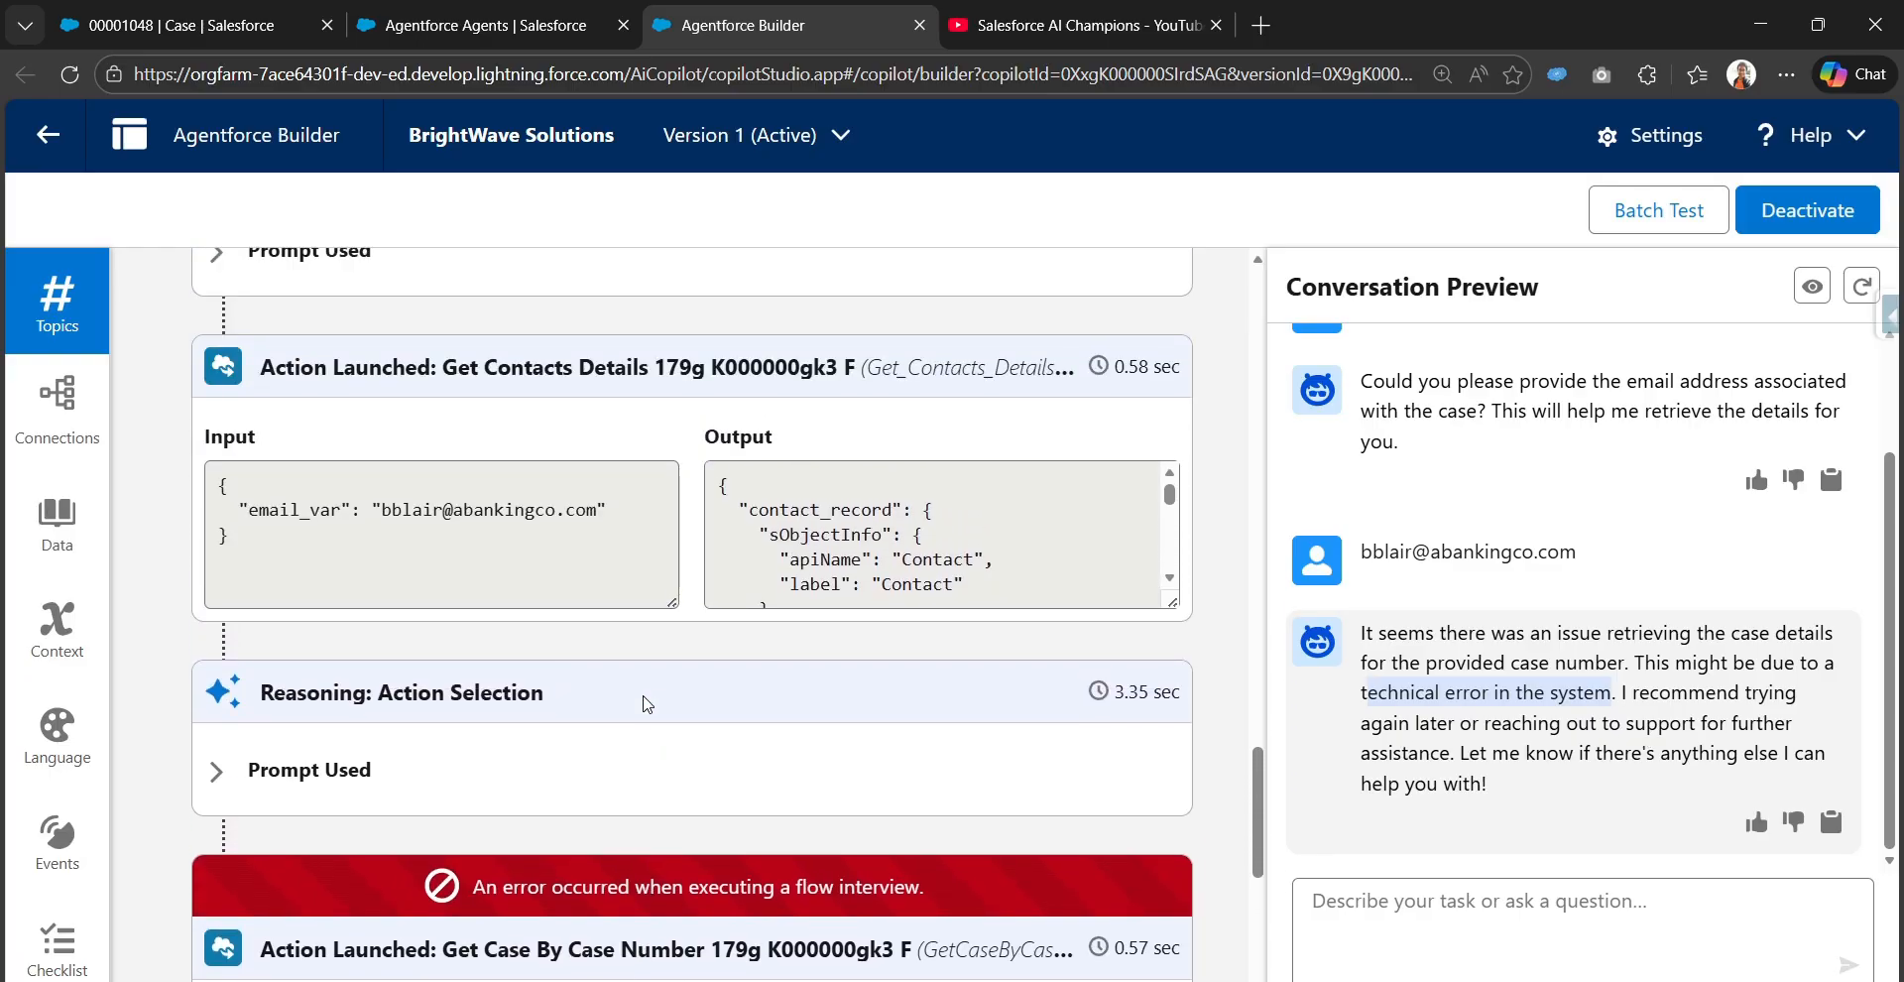
{"action": "scroll", "coordinate": [210, 615], "scroll_direction": "up", "scroll_amount": 2}
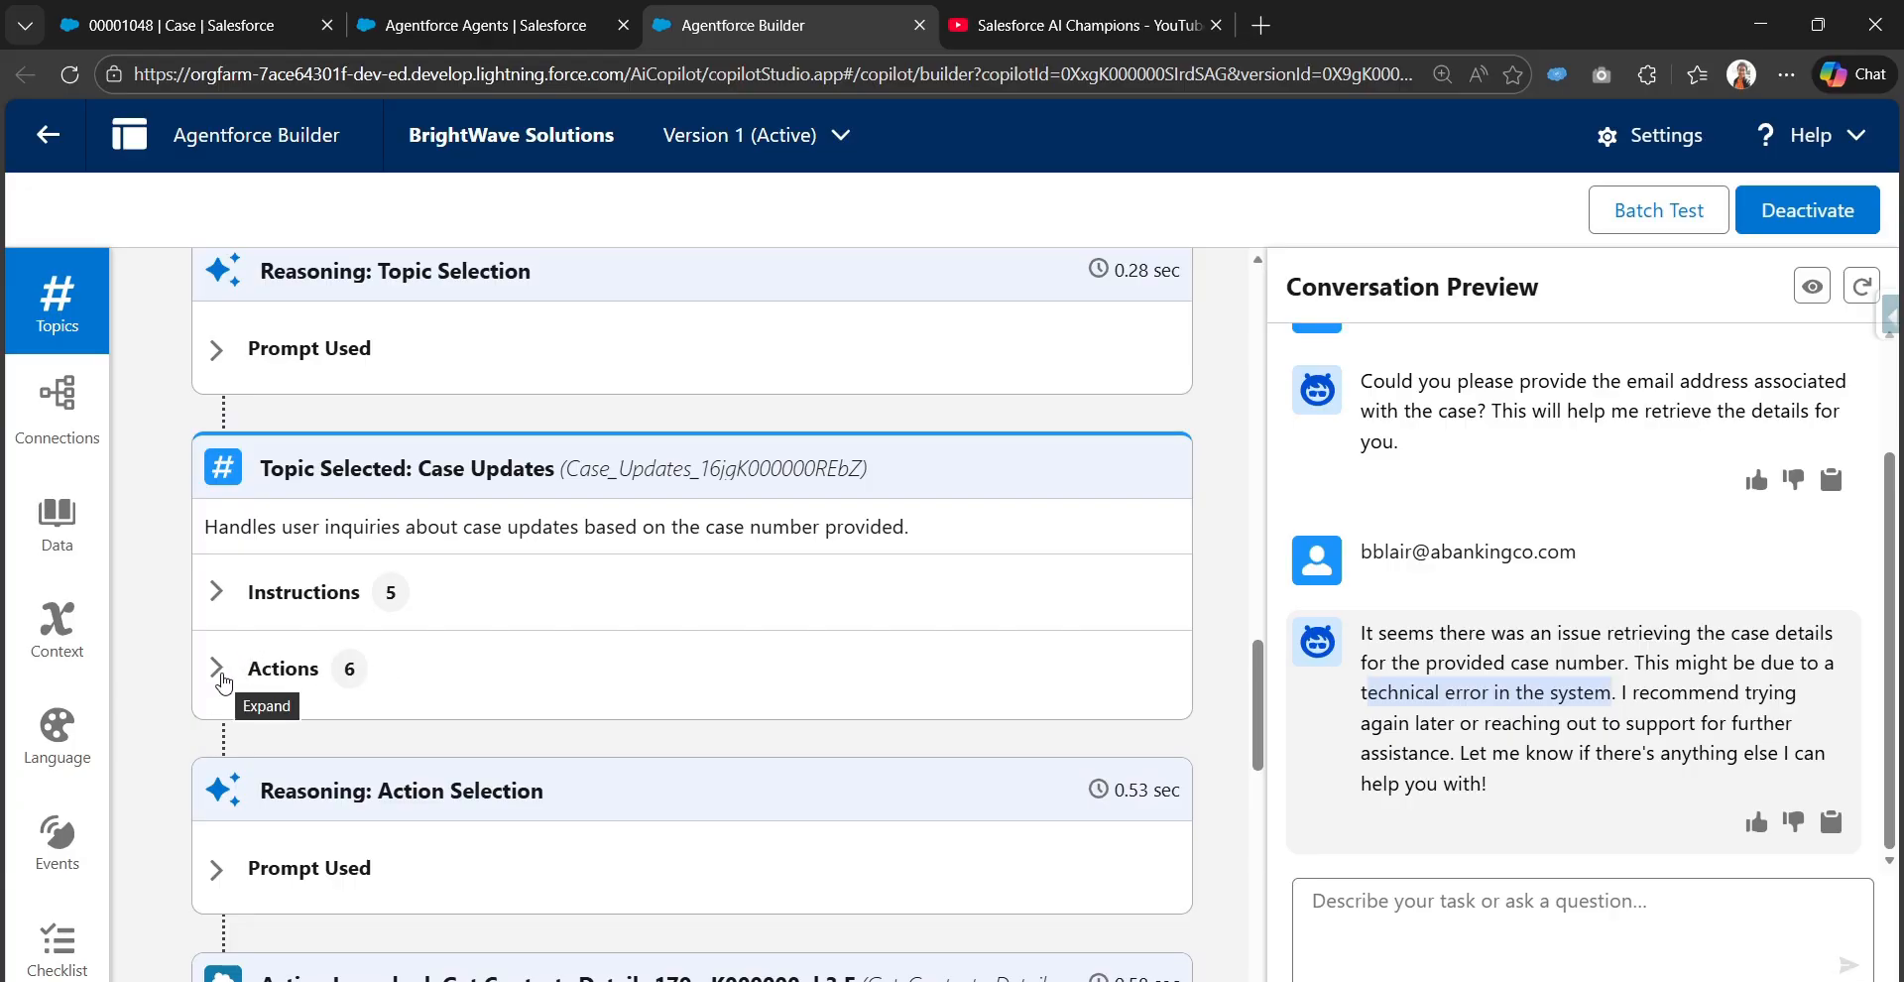
{"action": "scroll", "coordinate": [221, 674], "scroll_direction": "down", "scroll_amount": 3}
{"action": "scroll", "coordinate": [222, 681], "scroll_direction": "down", "scroll_amount": 3}
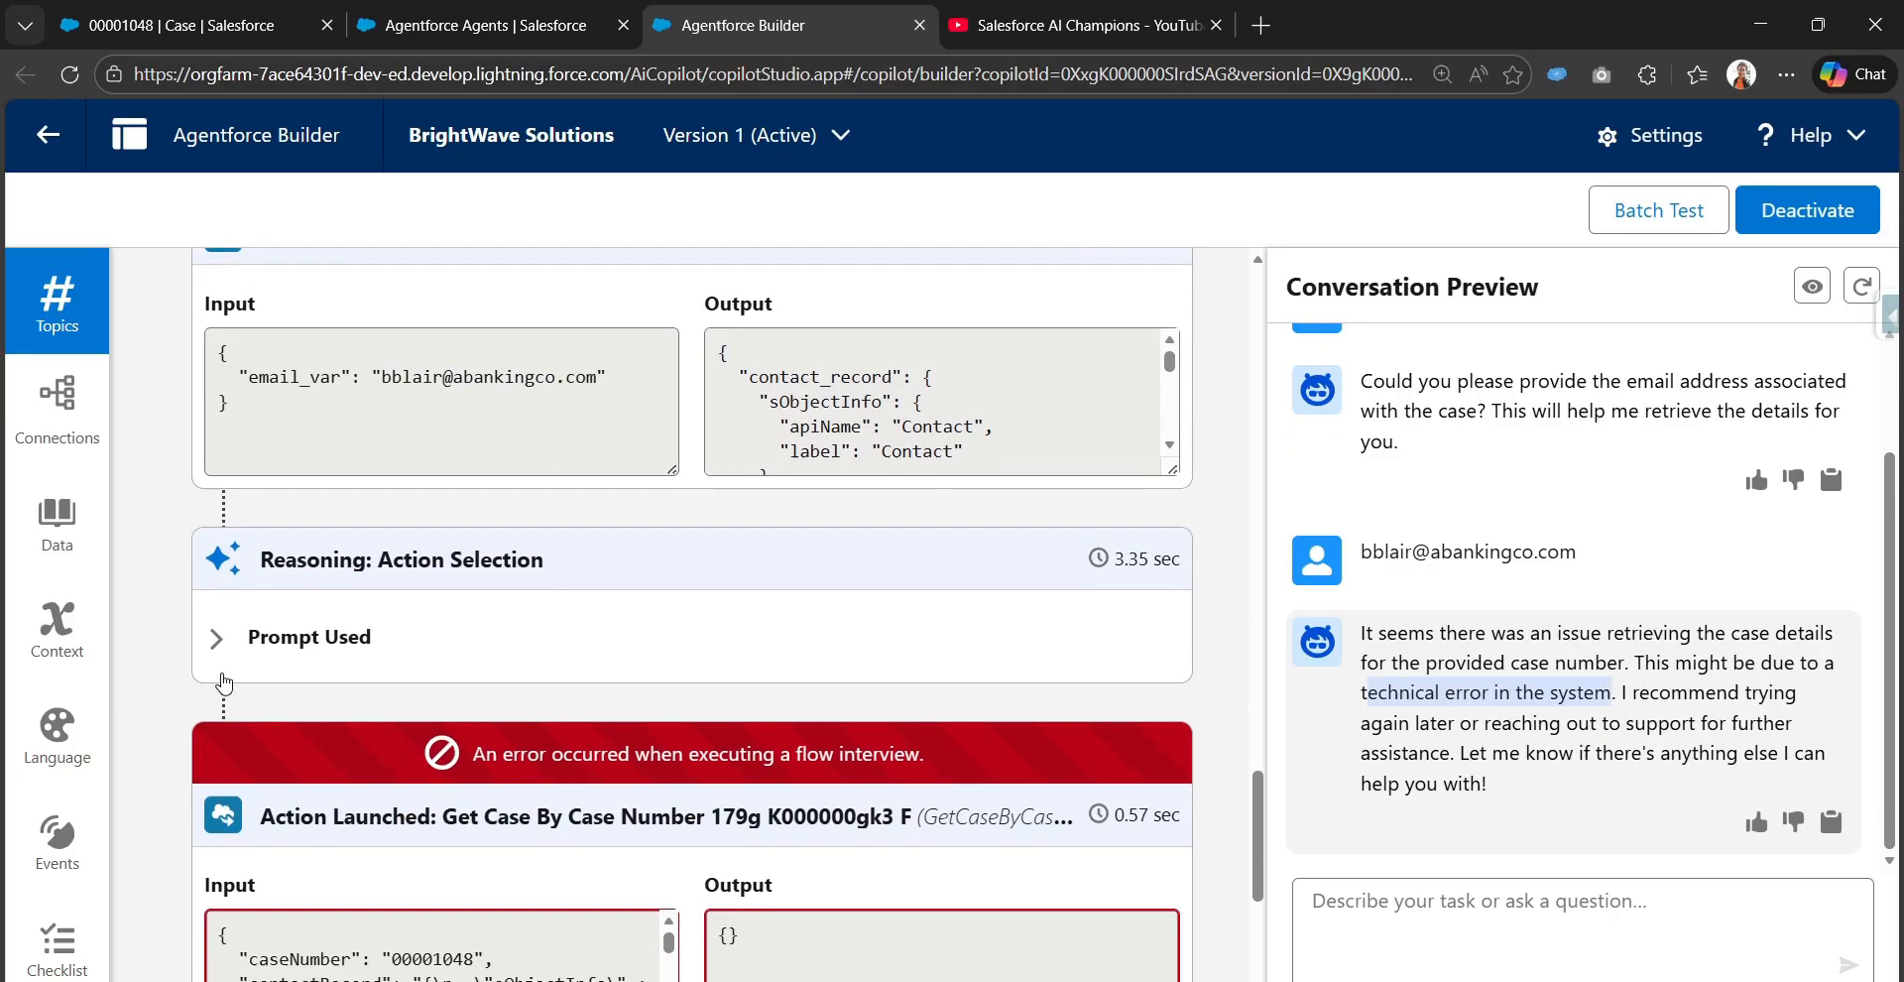
{"action": "scroll", "coordinate": [222, 681], "scroll_direction": "down", "scroll_amount": 2}
{"action": "left_click_drag", "start_coordinate": [264, 575], "coordinate": [695, 587]}
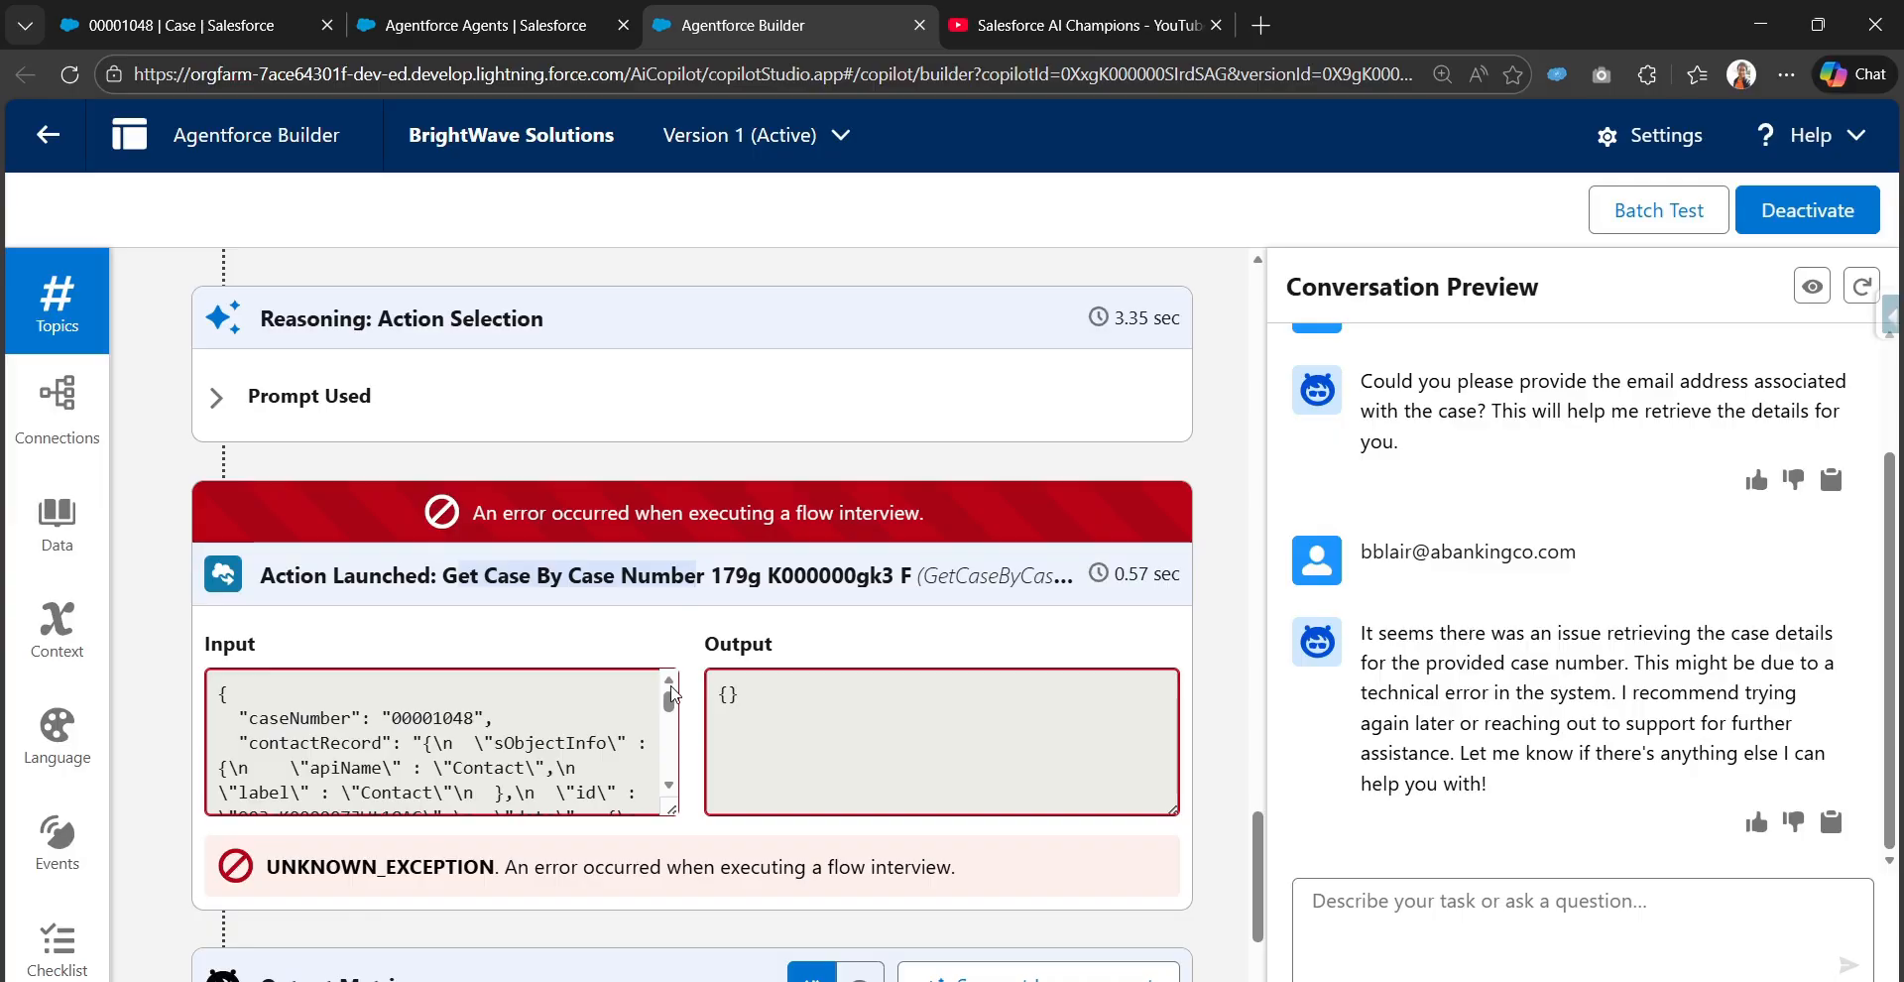
{"action": "scroll", "coordinate": [674, 696], "scroll_direction": "down", "scroll_amount": 3}
{"action": "scroll", "coordinate": [606, 721], "scroll_direction": "up", "scroll_amount": 3}
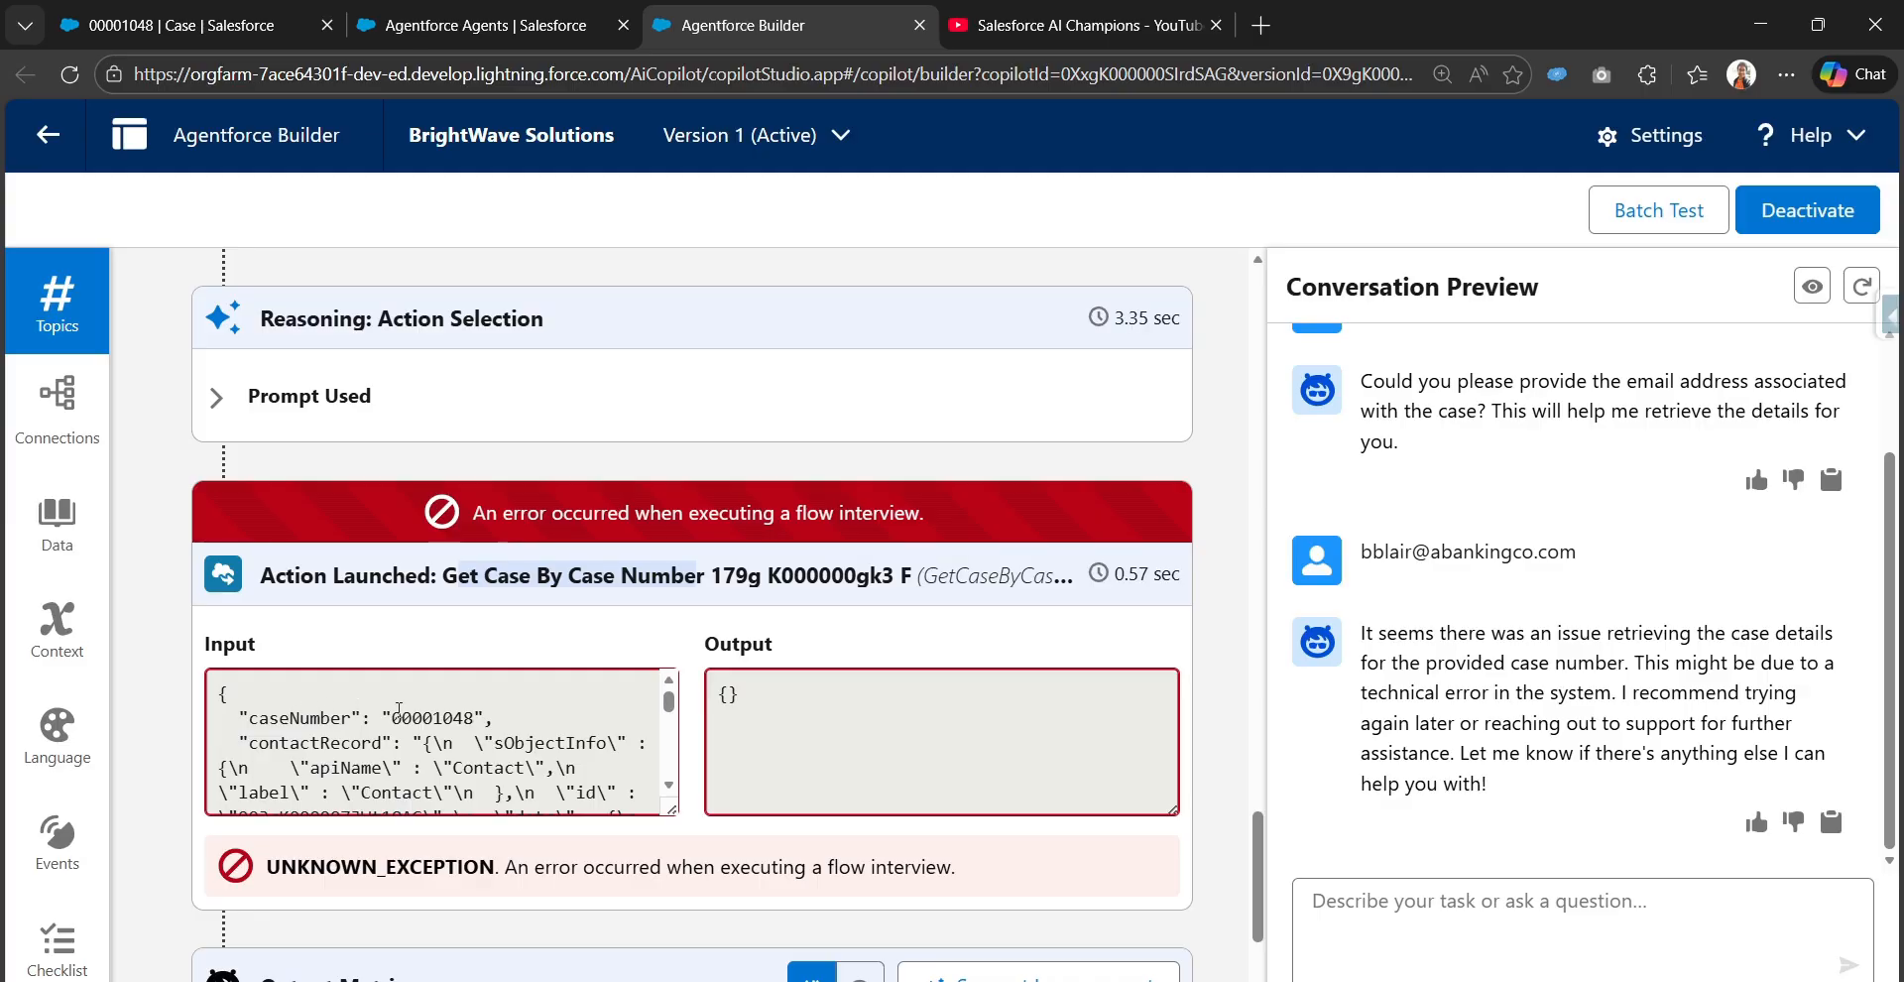
{"action": "left_click", "coordinate": [398, 708]}
{"action": "scroll", "coordinate": [531, 783], "scroll_direction": "down", "scroll_amount": 10}
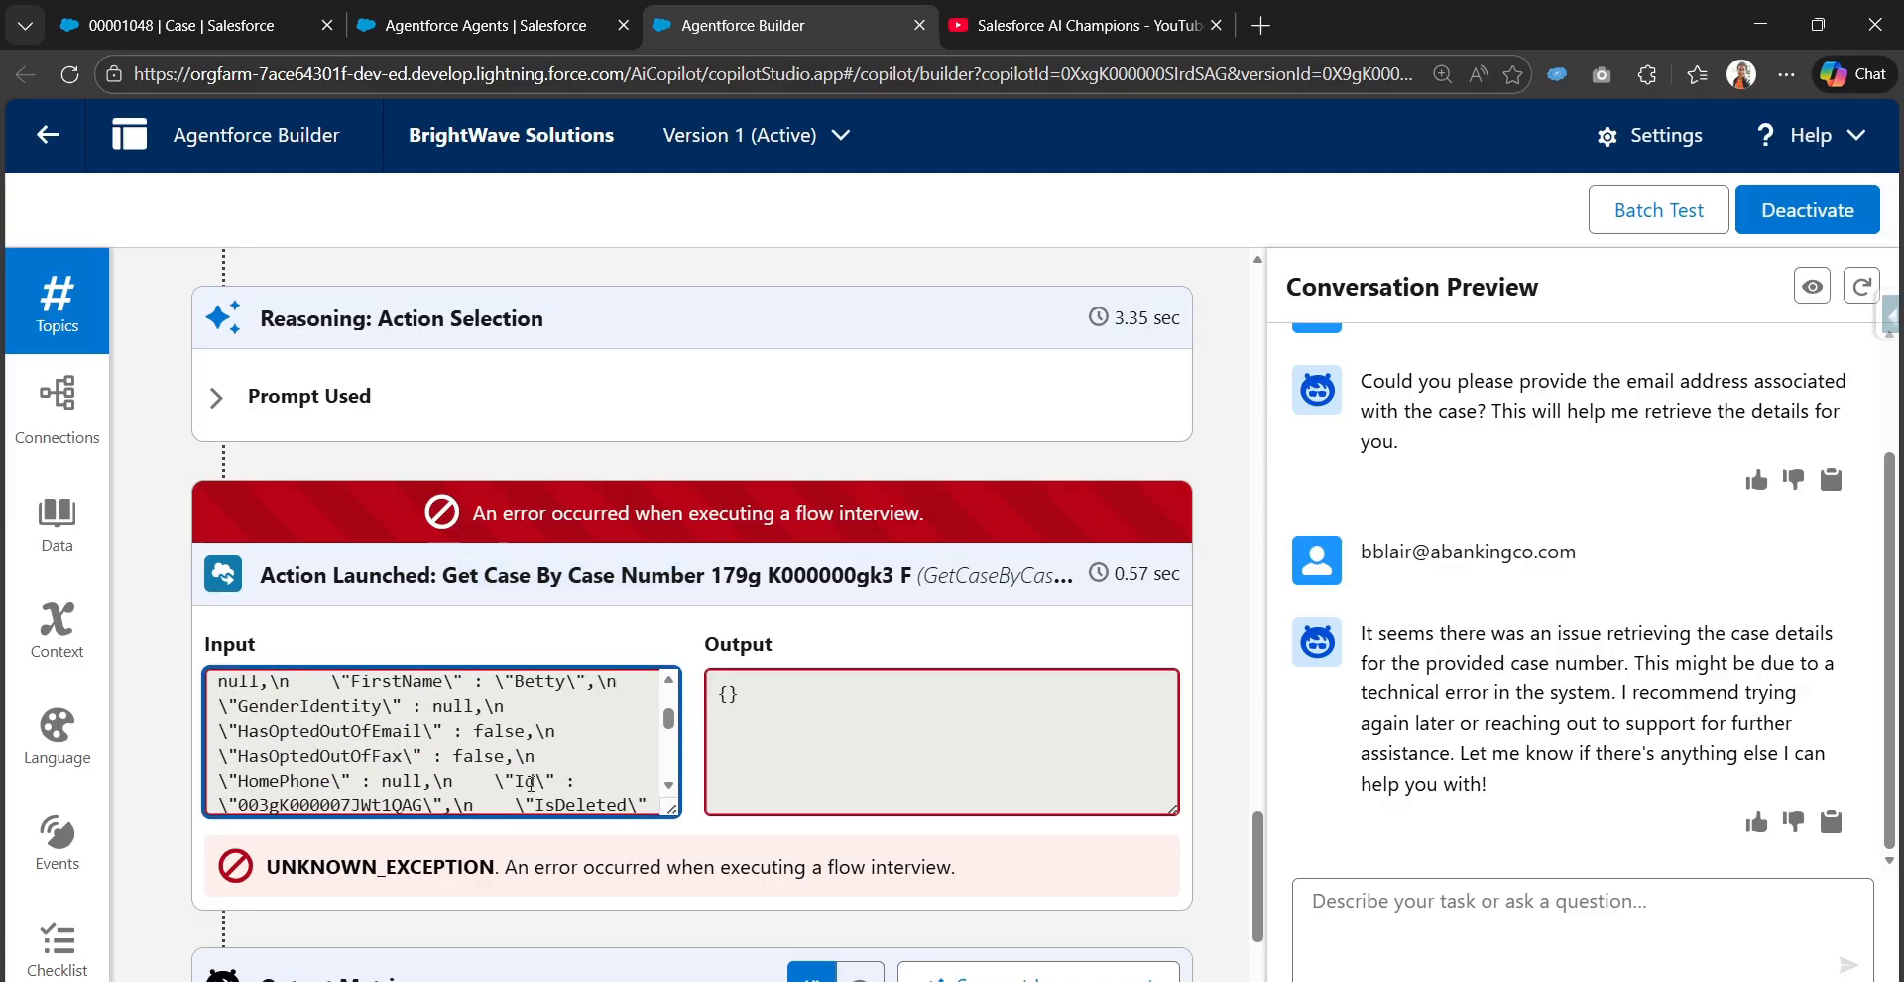
{"action": "scroll", "coordinate": [531, 782], "scroll_direction": "up", "scroll_amount": 4}
{"action": "scroll", "coordinate": [293, 786], "scroll_direction": "down", "scroll_amount": 2}
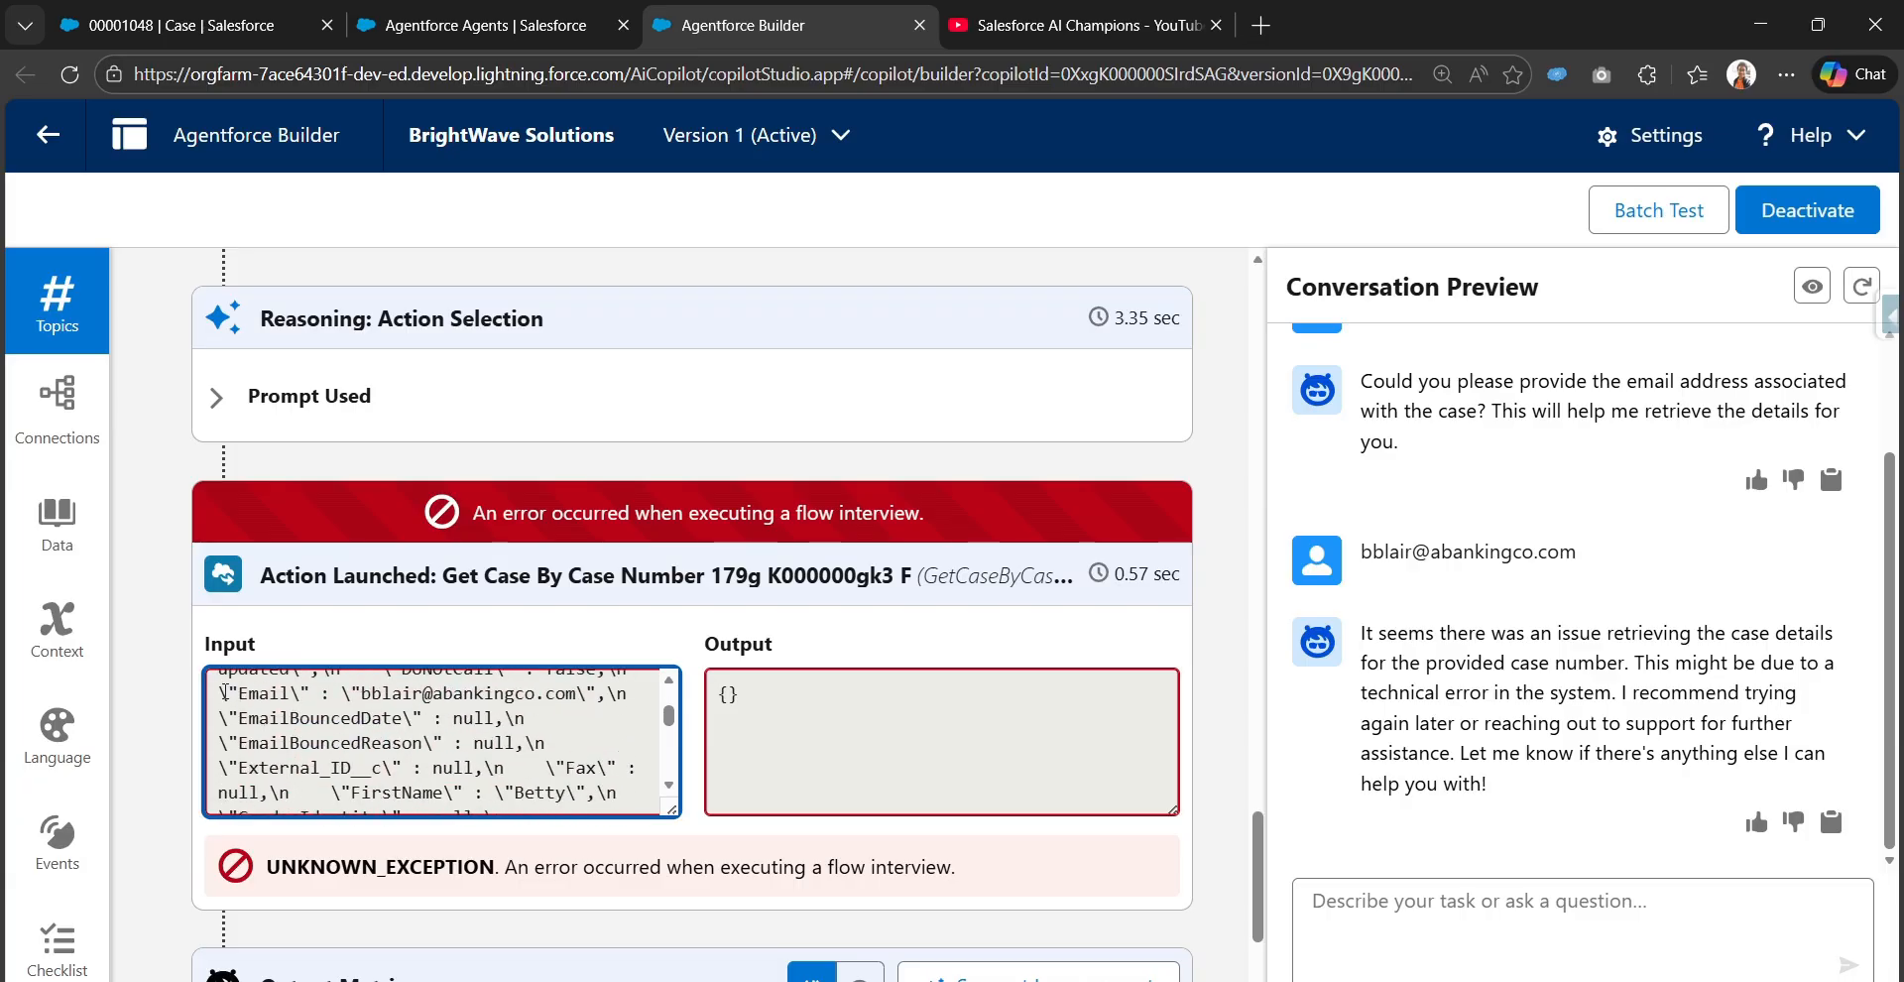
{"action": "scroll", "coordinate": [524, 754], "scroll_direction": "down", "scroll_amount": 3}
{"action": "scroll", "coordinate": [575, 672], "scroll_direction": "down", "scroll_amount": 3}
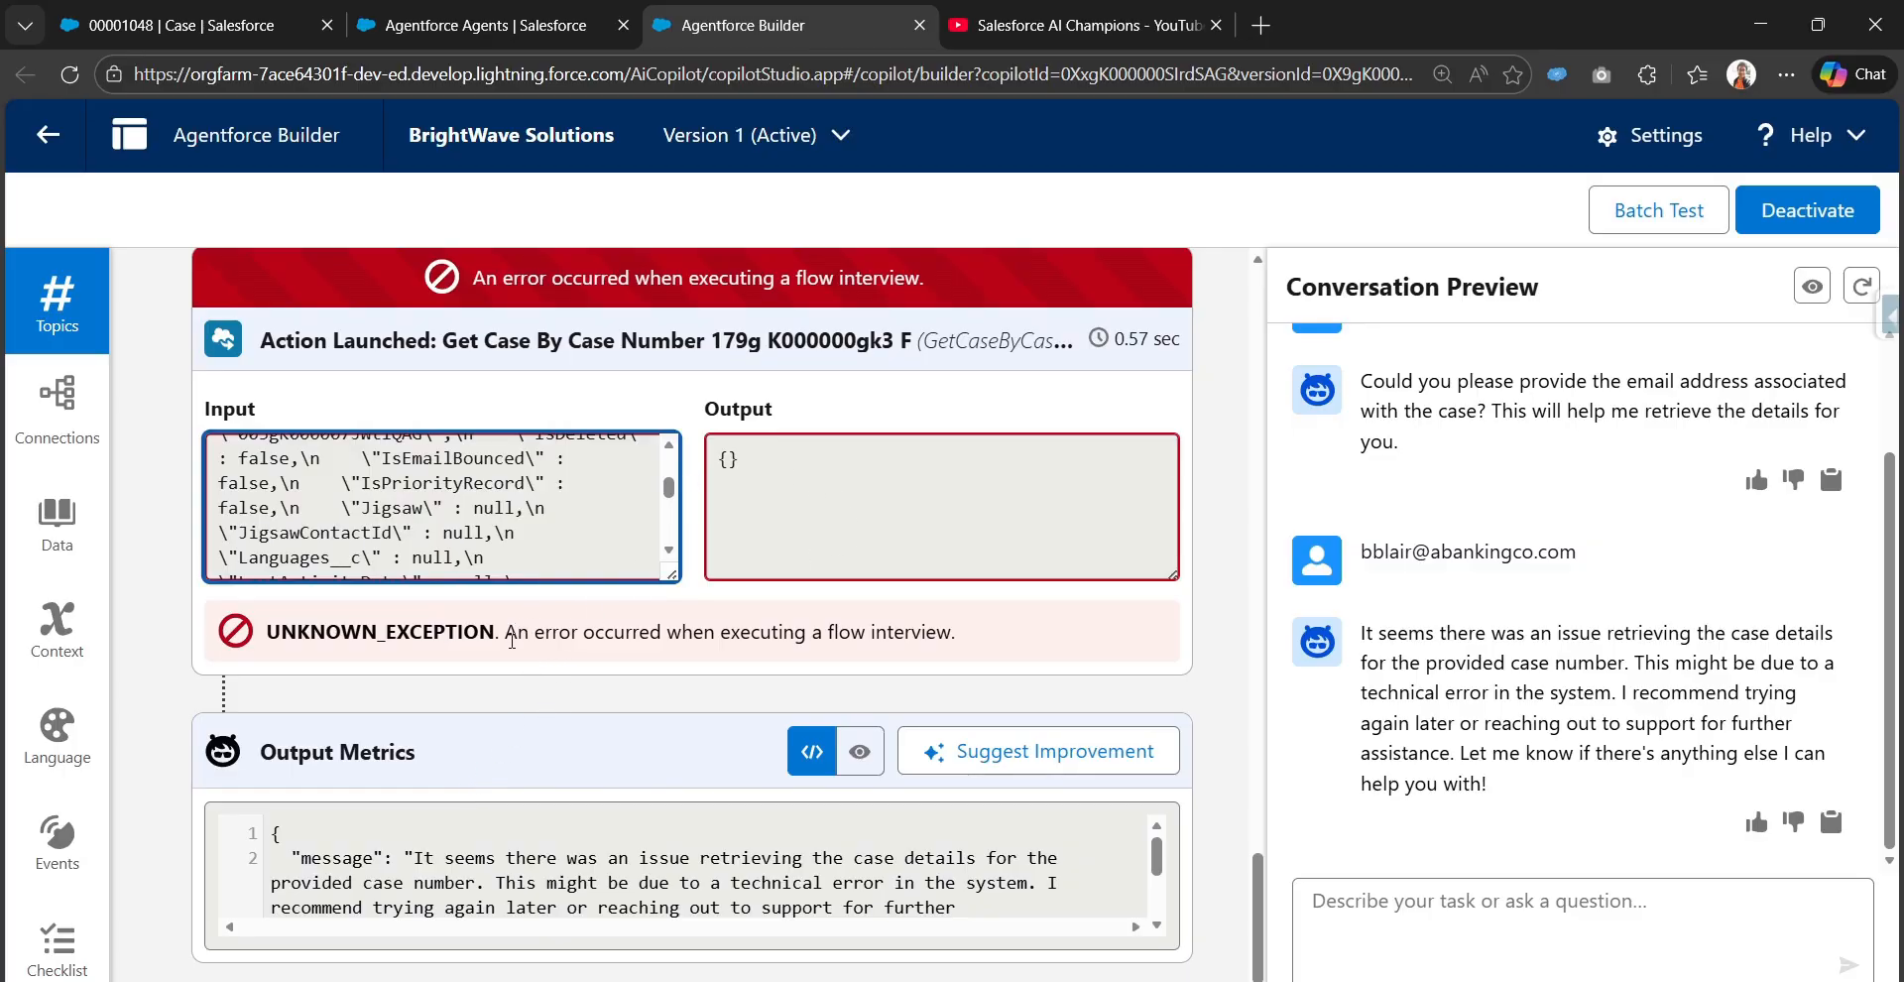
{"action": "left_click_drag", "start_coordinate": [511, 631], "coordinate": [963, 643]}
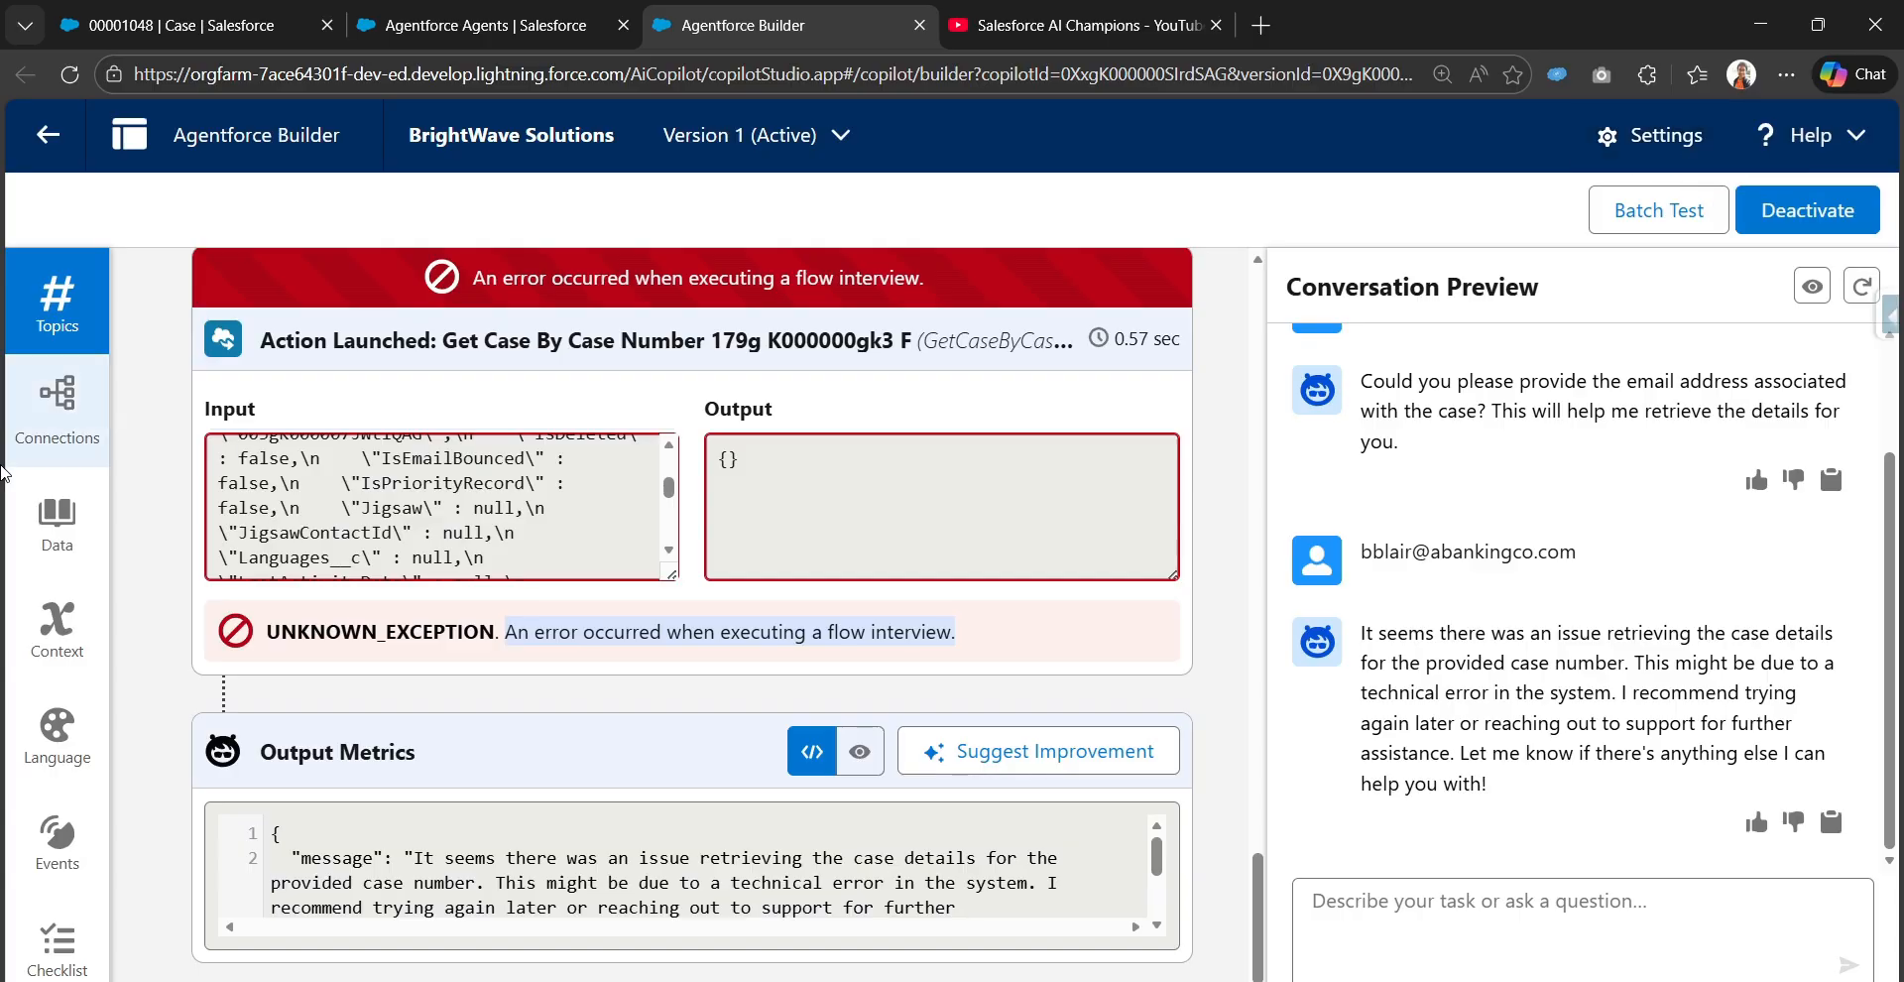
Open the Get Case By Case Number action from the Case Updates topic and review its input instructions and settings
{"action": "left_click", "coordinate": [71, 292]}
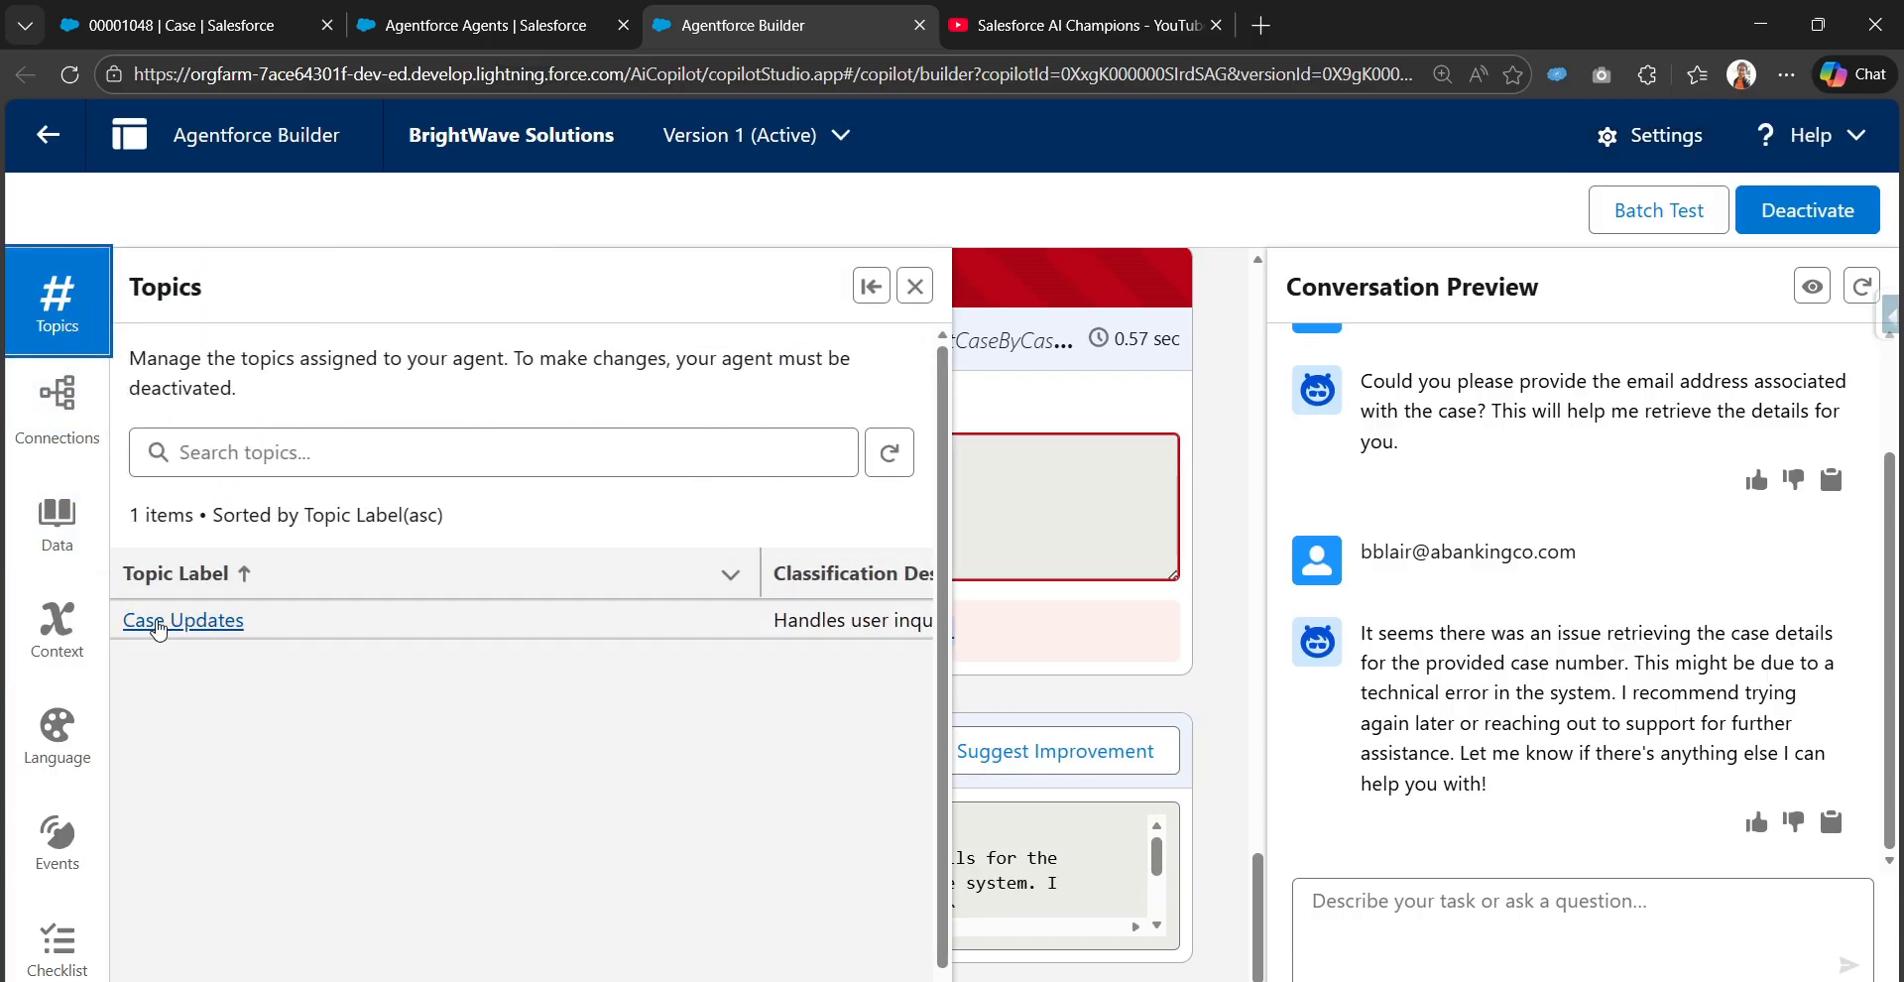
{"action": "left_click", "coordinate": [154, 625]}
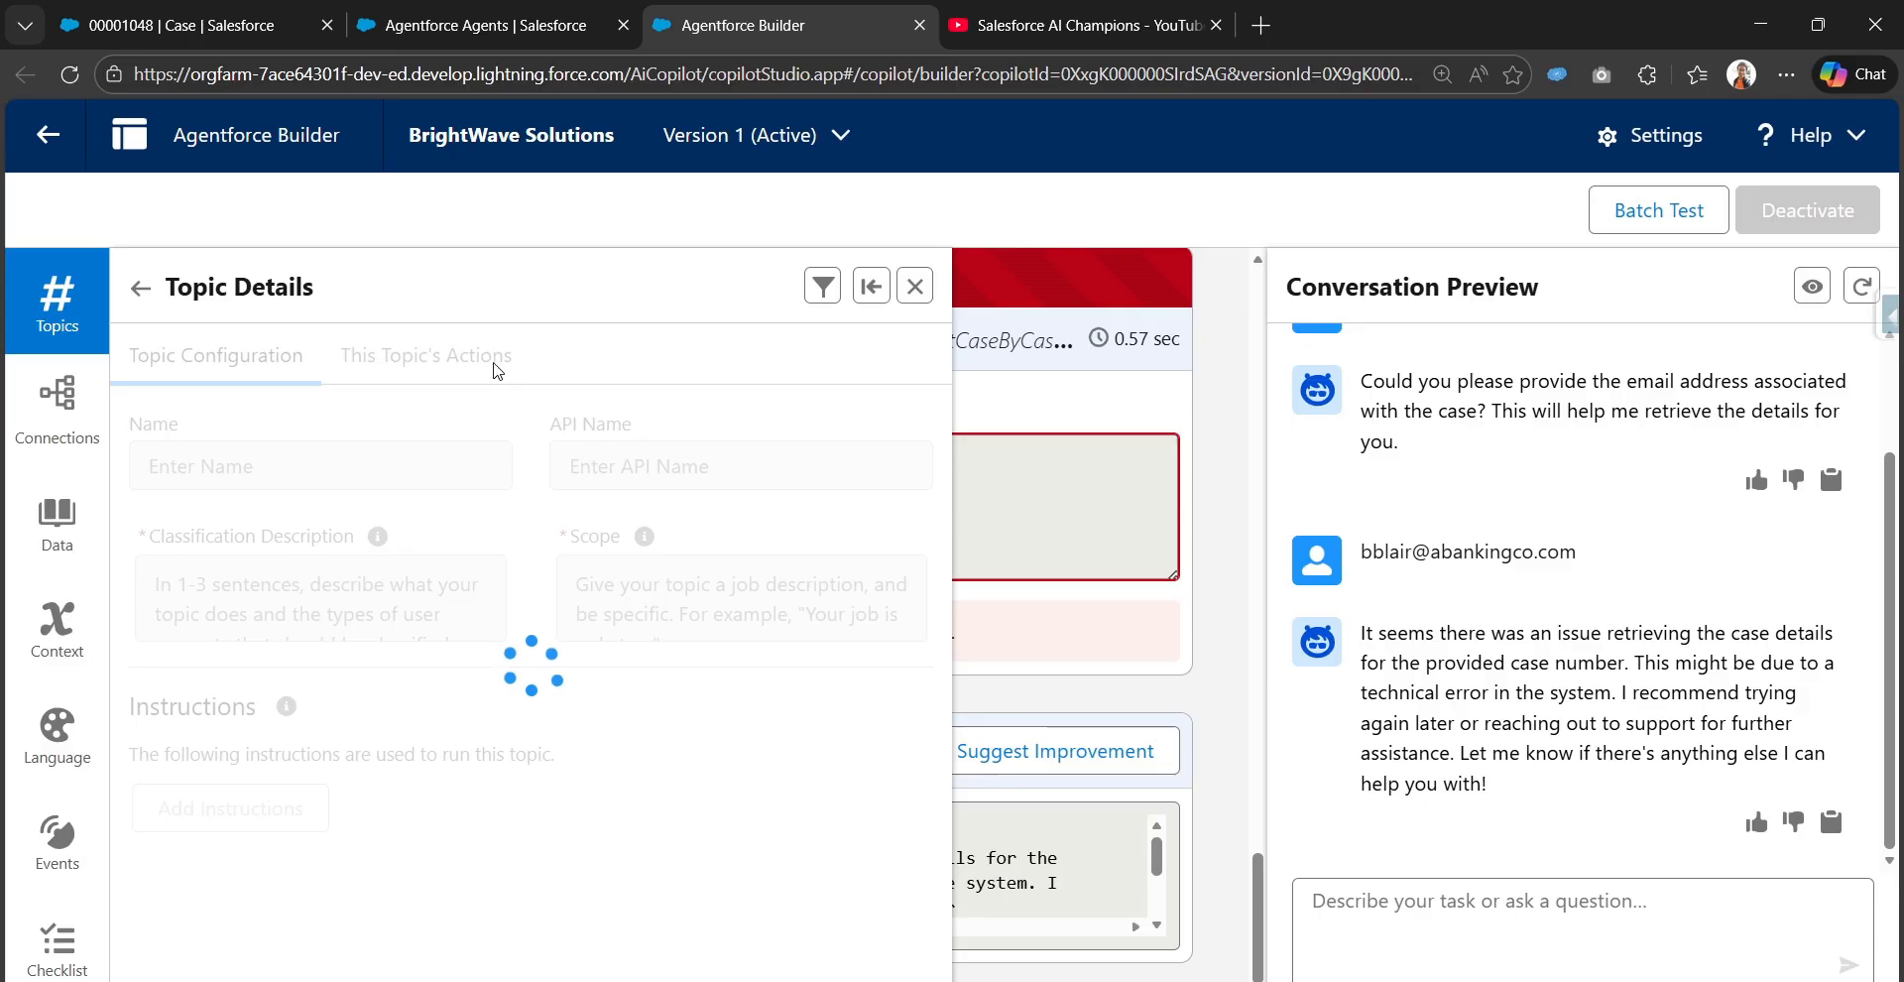
{"action": "left_click", "coordinate": [471, 372]}
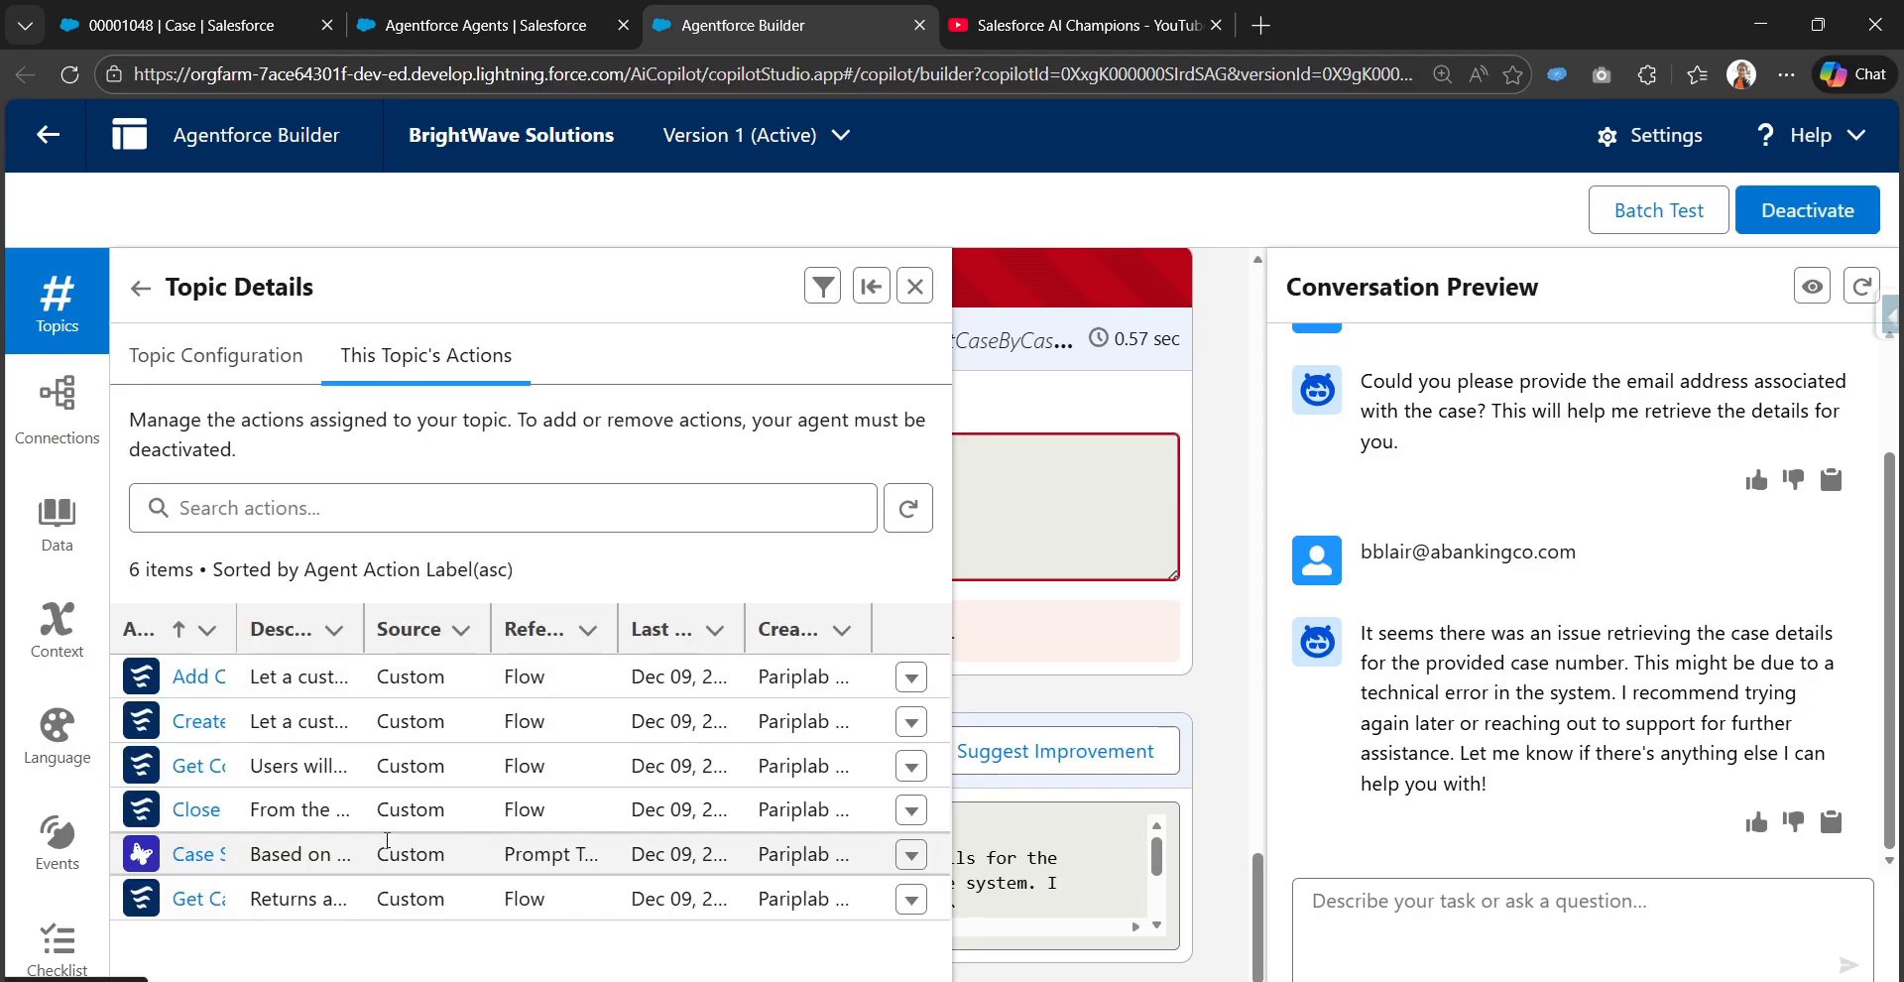
{"action": "left_click", "coordinate": [201, 898]}
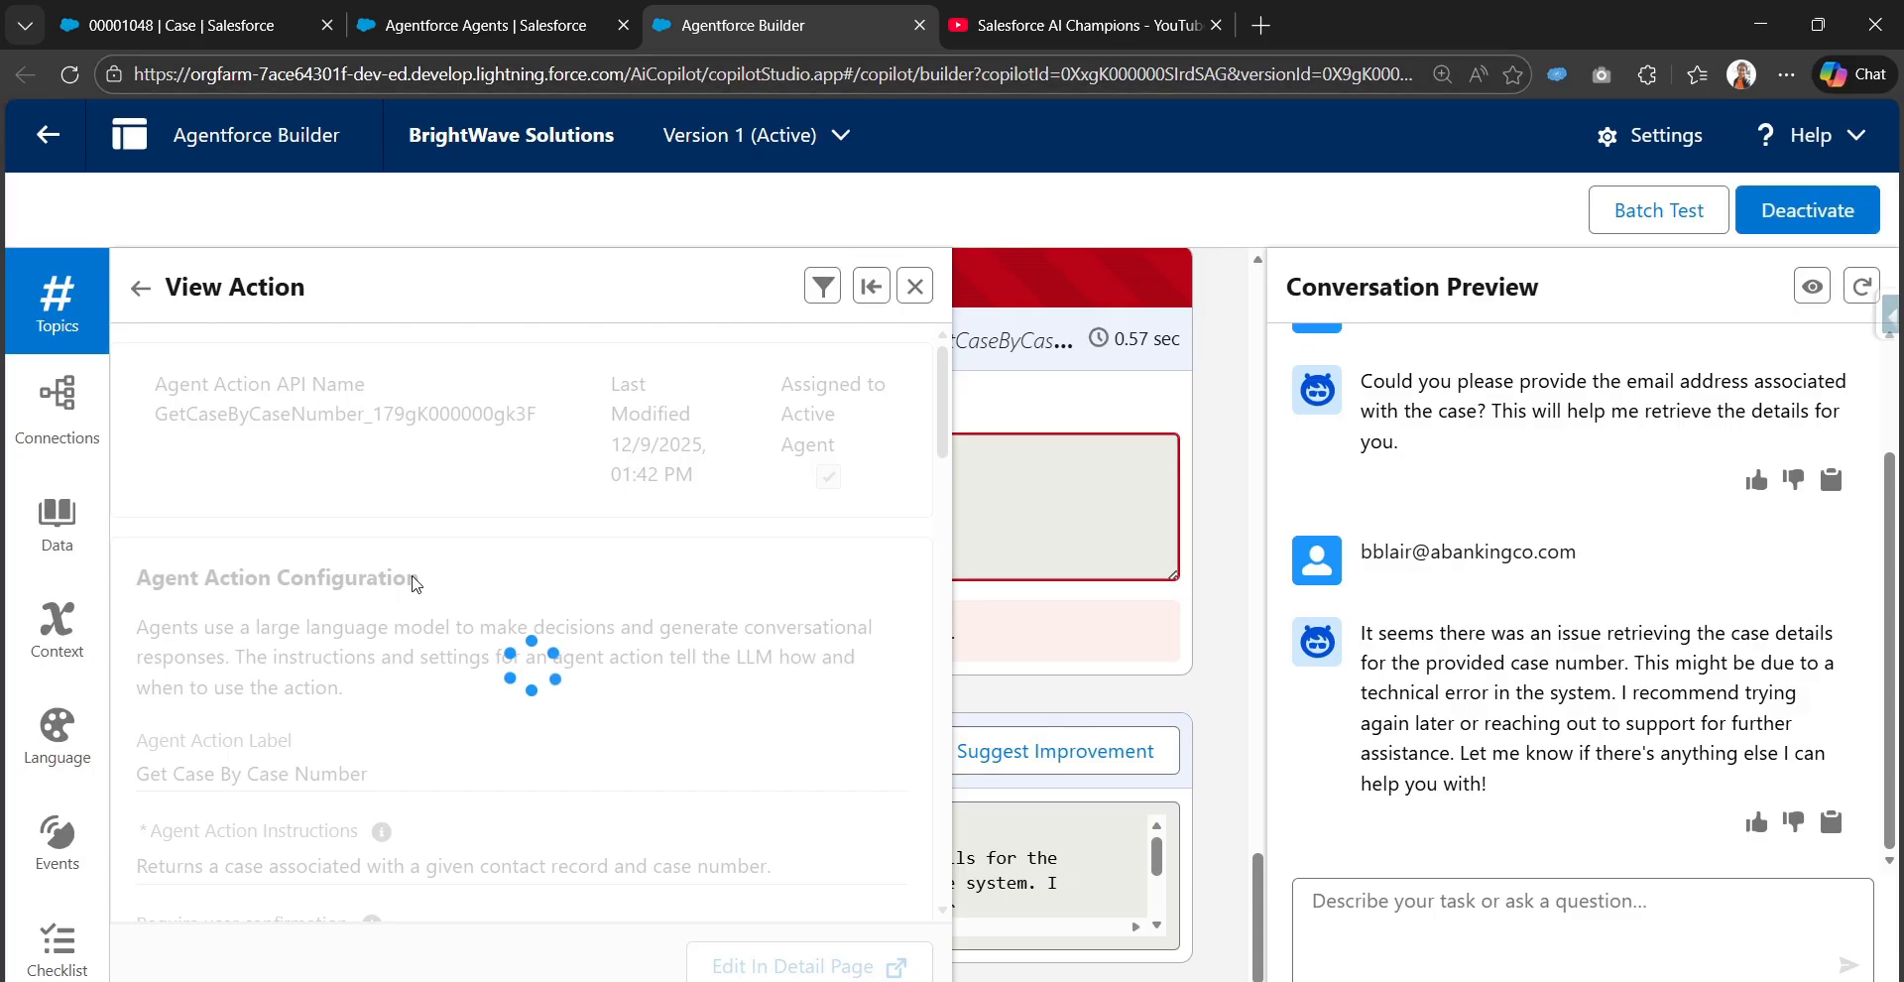
{"action": "scroll", "coordinate": [223, 642], "scroll_direction": "down", "scroll_amount": 3}
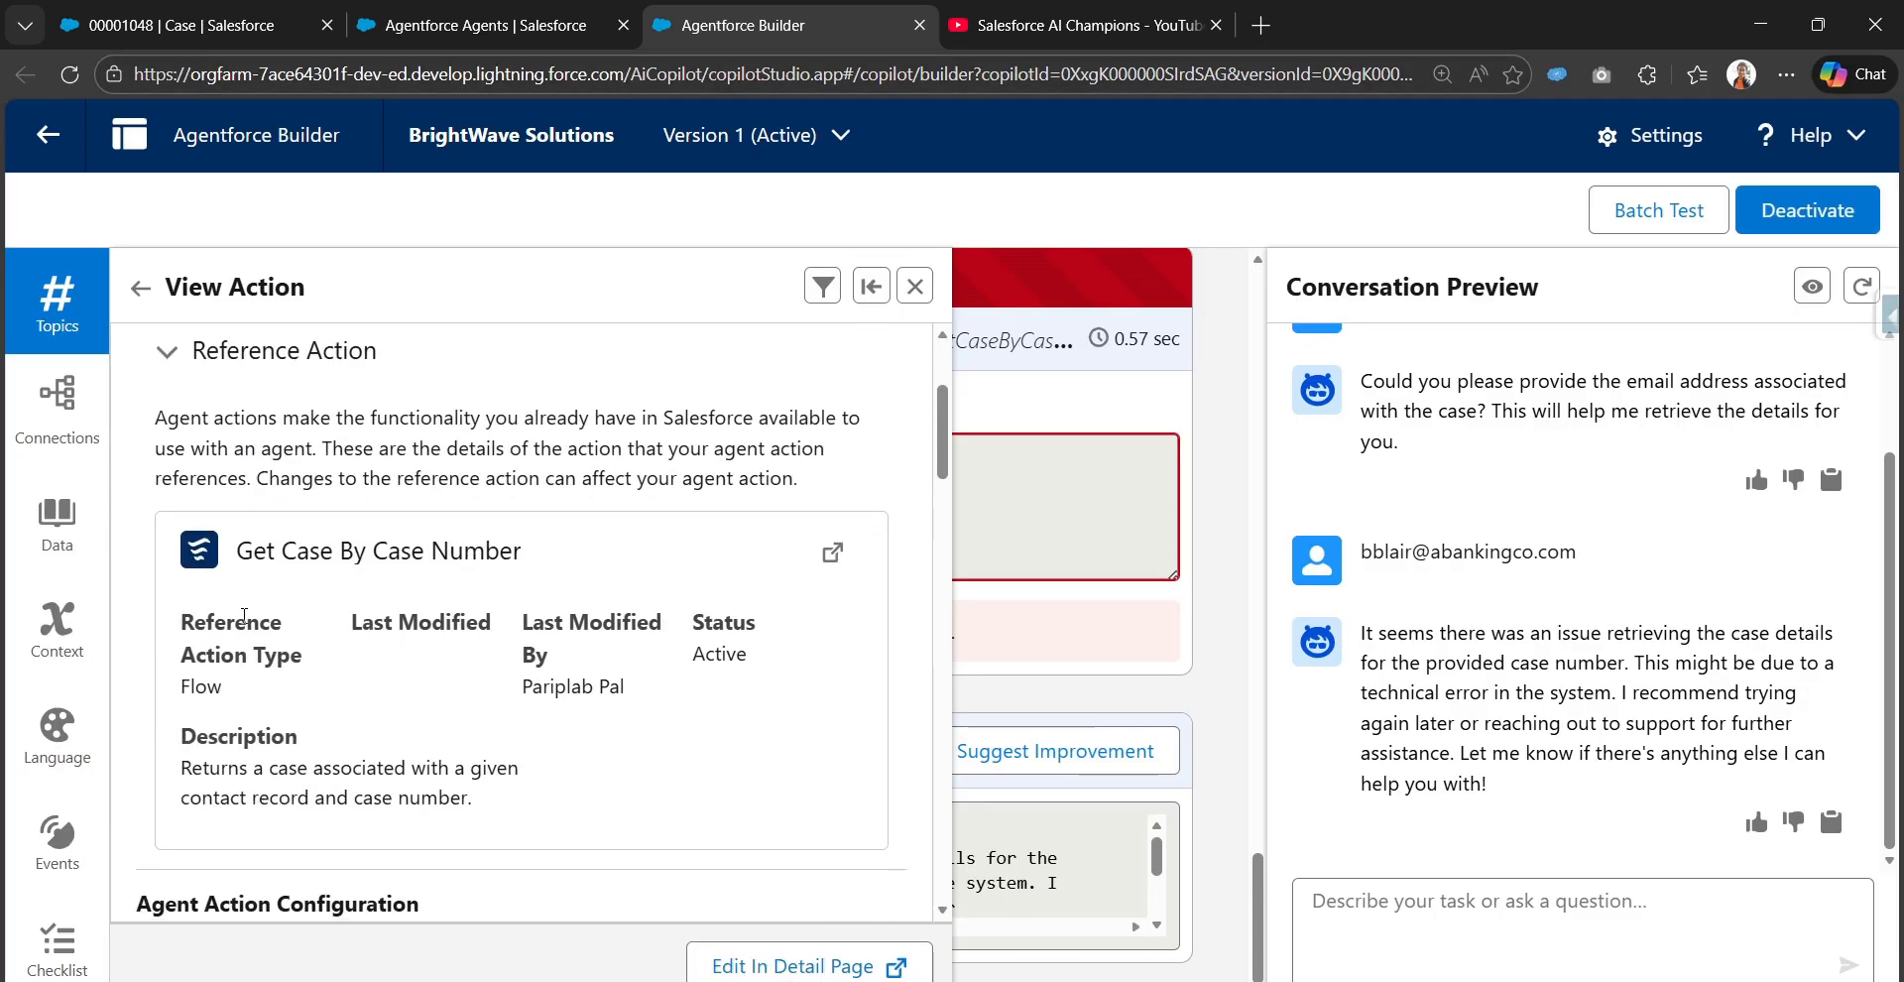
{"action": "scroll", "coordinate": [444, 717], "scroll_direction": "down", "scroll_amount": 10}
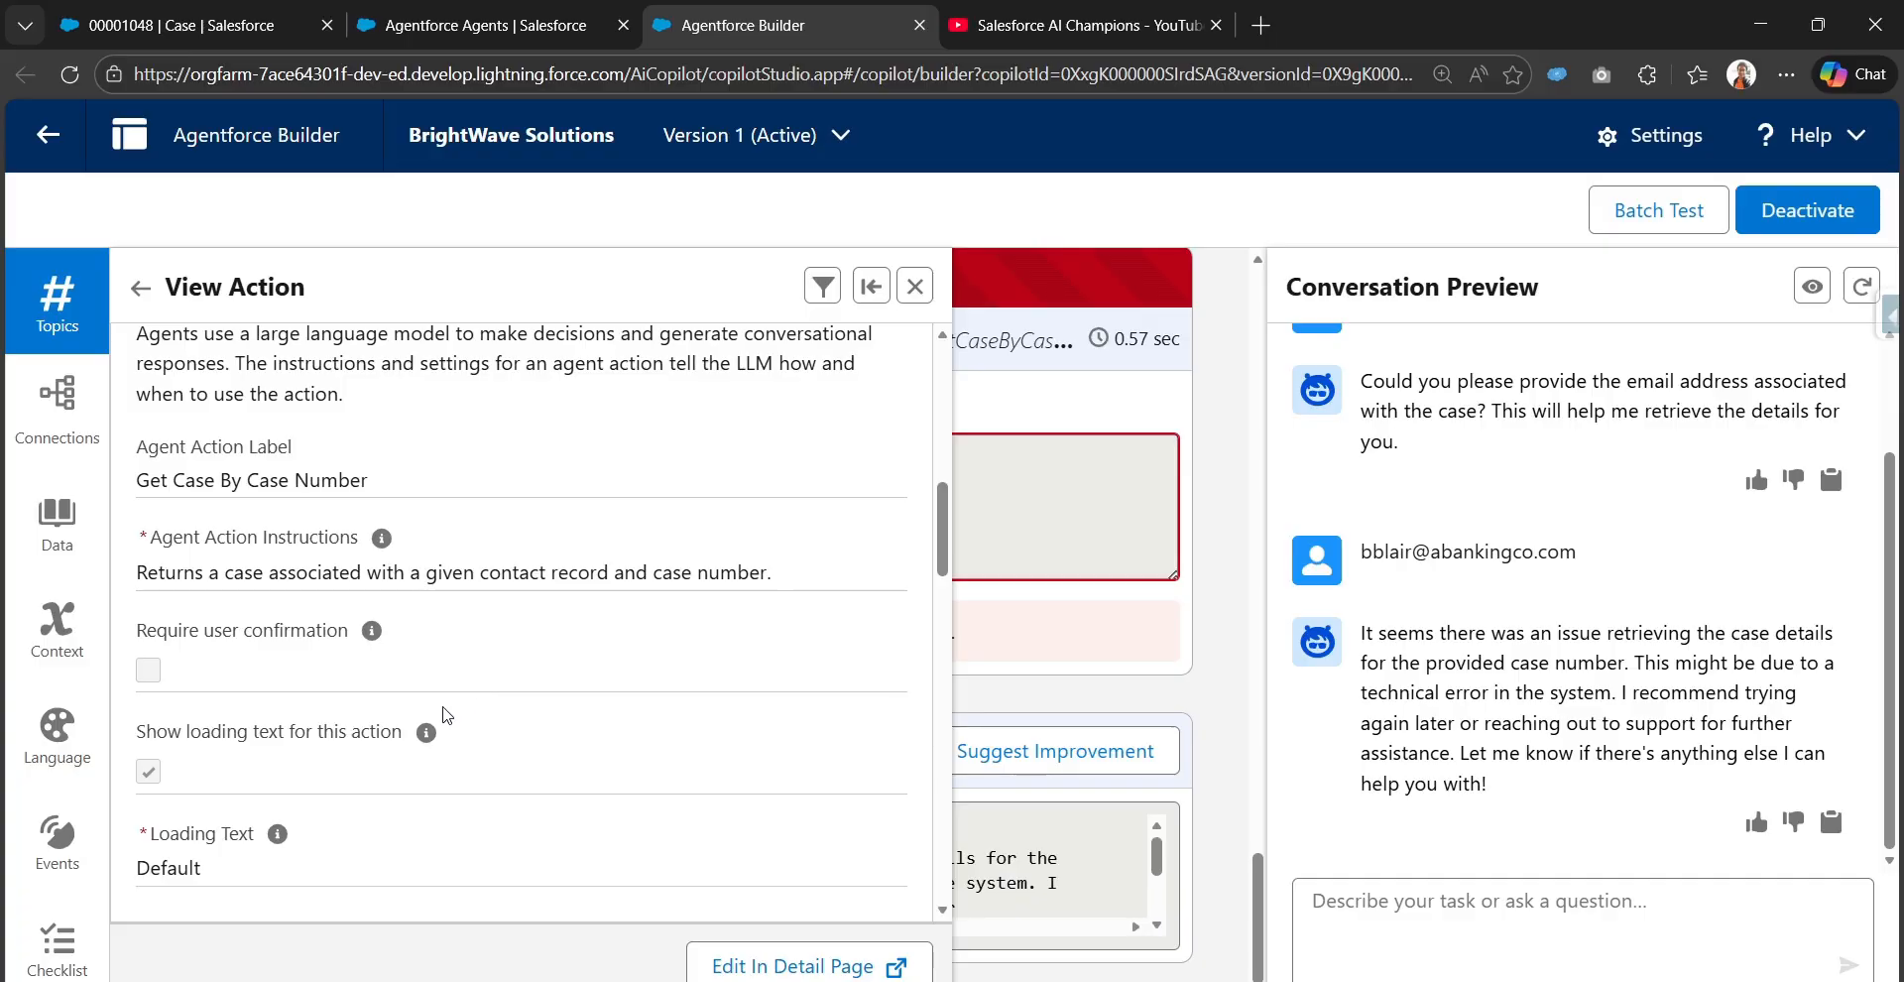
{"action": "scroll", "coordinate": [228, 448], "scroll_direction": "up", "scroll_amount": 1}
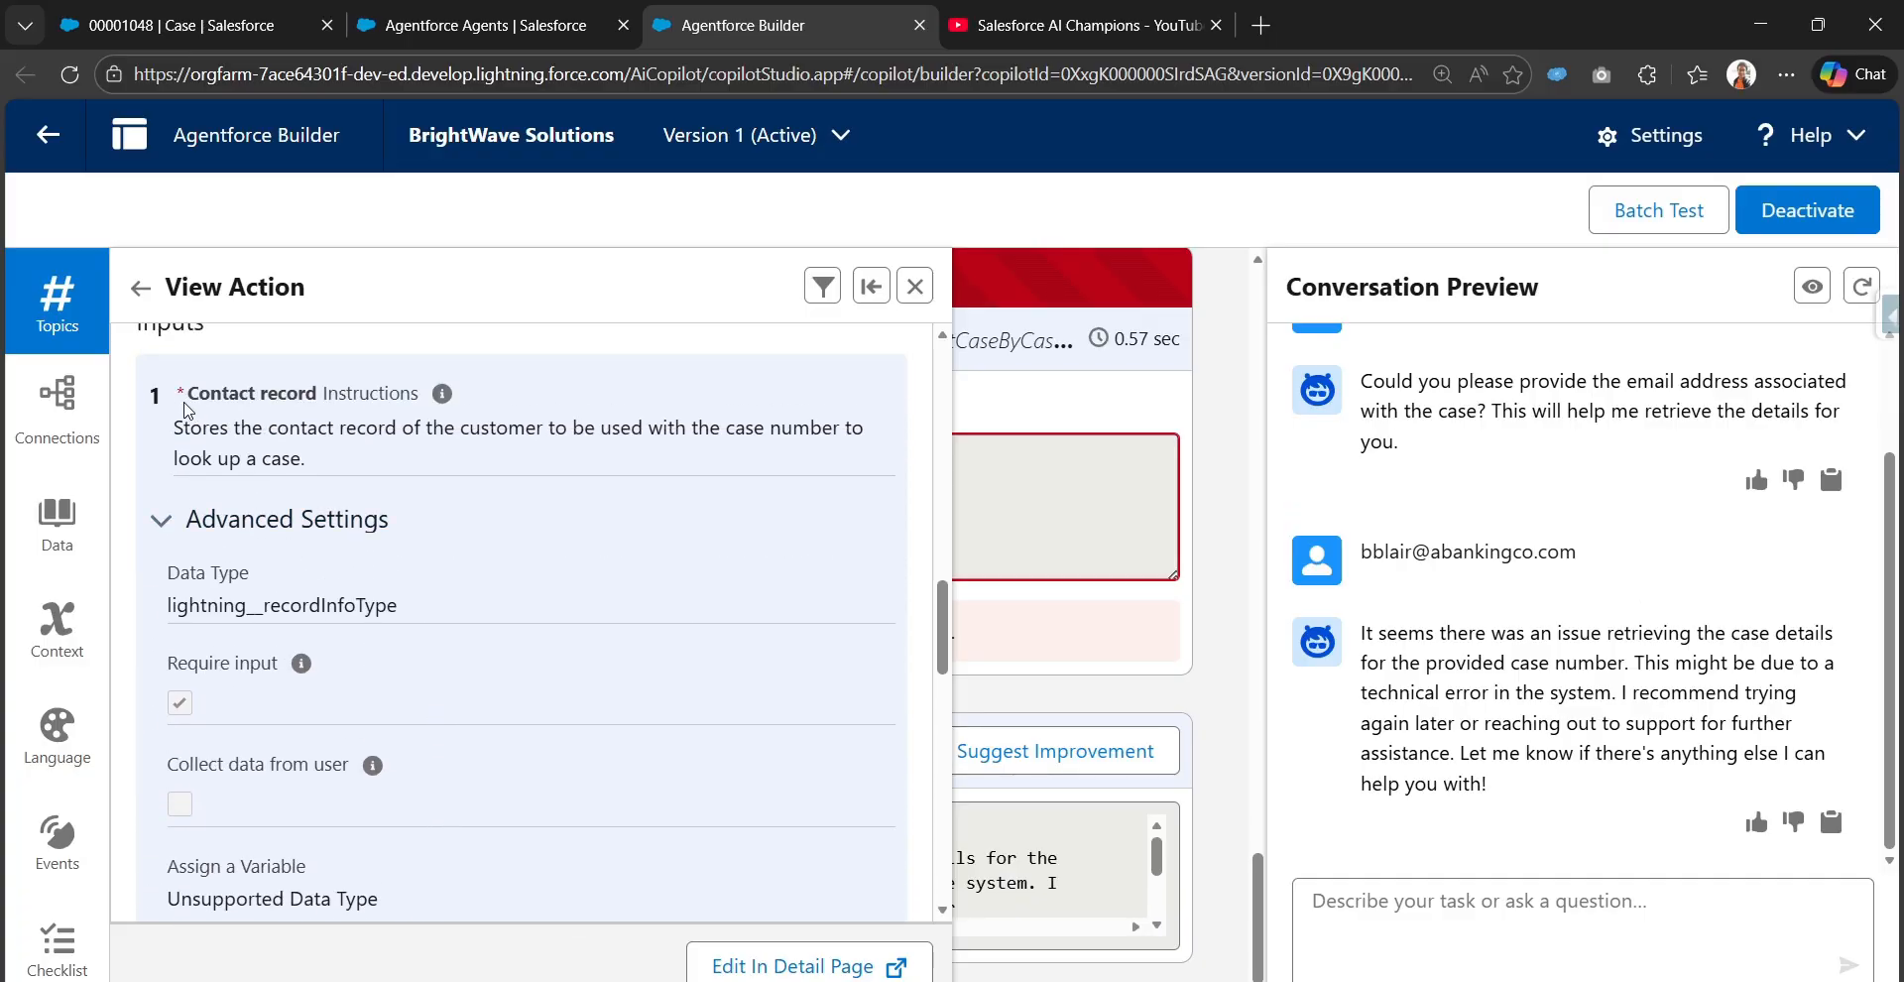
{"action": "left_click_drag", "start_coordinate": [186, 399], "coordinate": [311, 400]}
{"action": "scroll", "coordinate": [206, 466], "scroll_direction": "down", "scroll_amount": 5}
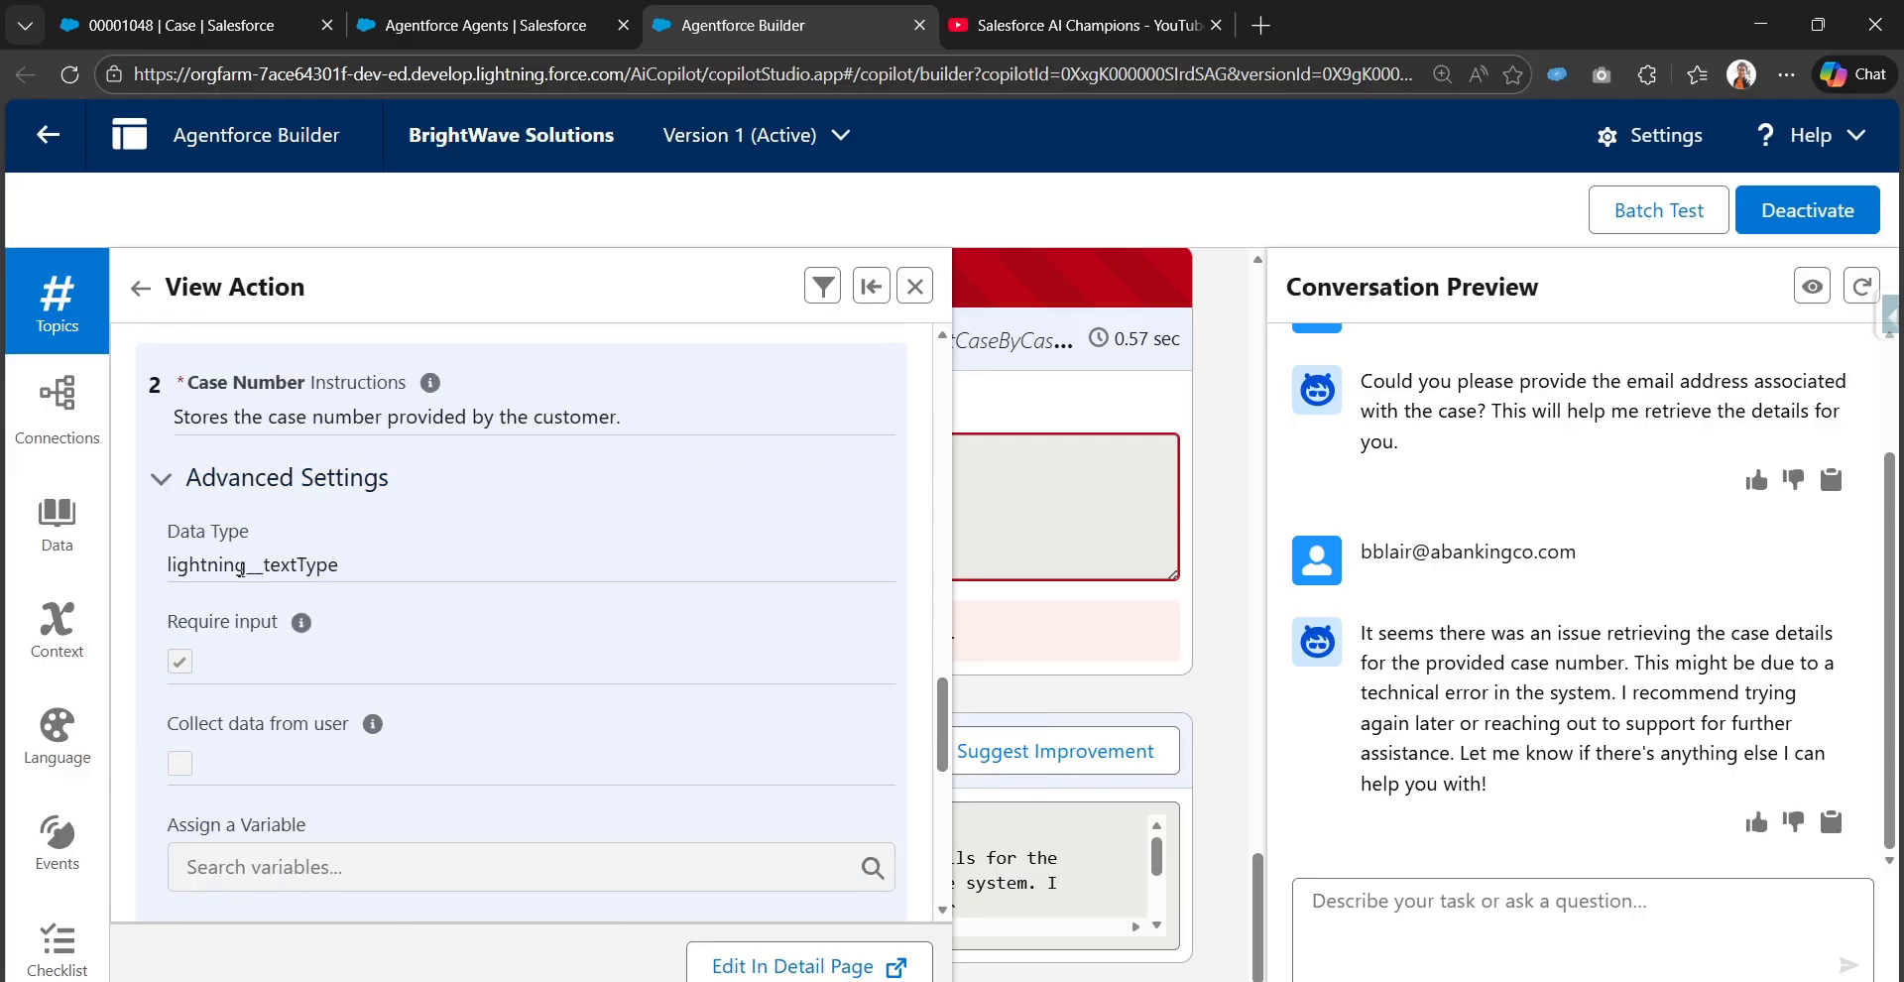
{"action": "left_click_drag", "start_coordinate": [208, 387], "coordinate": [307, 387]}
{"action": "scroll", "coordinate": [316, 536], "scroll_direction": "up", "scroll_amount": 5}
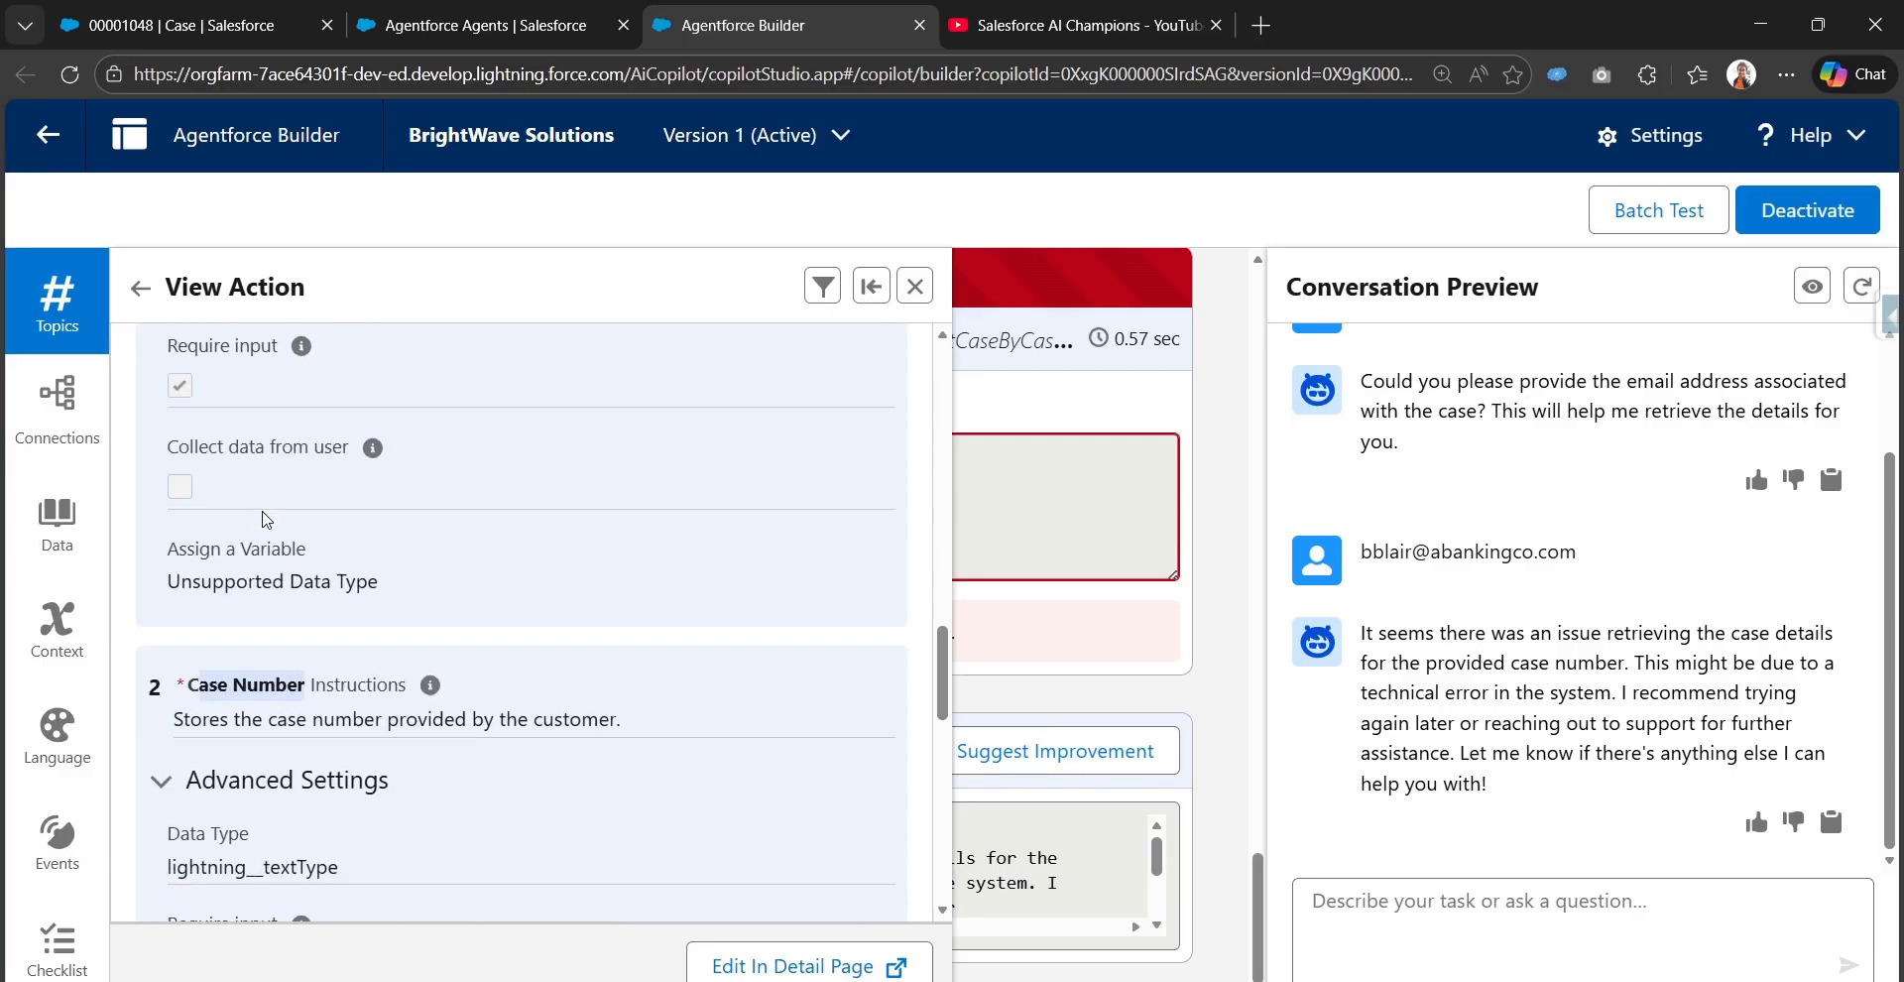
Review the Contact record and Case Number input settings of the action, then close the action panel
{"action": "scroll", "coordinate": [315, 535], "scroll_direction": "up", "scroll_amount": 1}
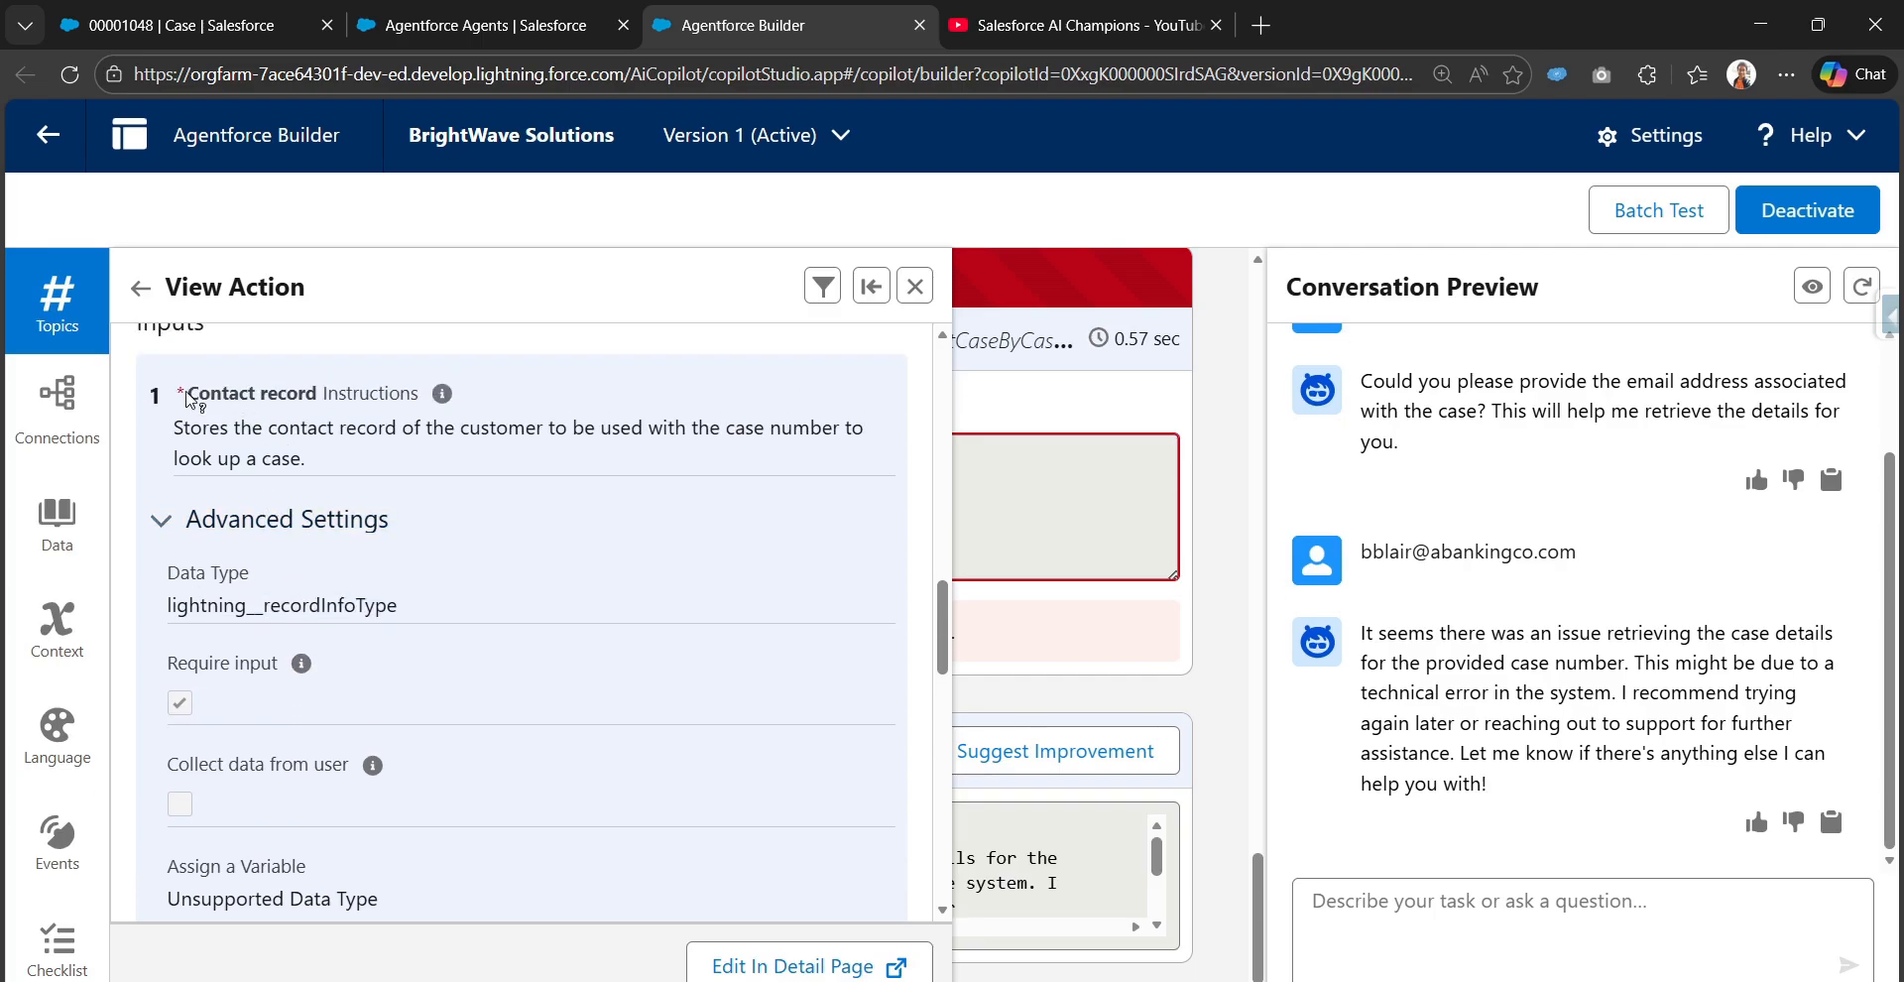
{"action": "scroll", "coordinate": [311, 402], "scroll_direction": "down", "scroll_amount": 6}
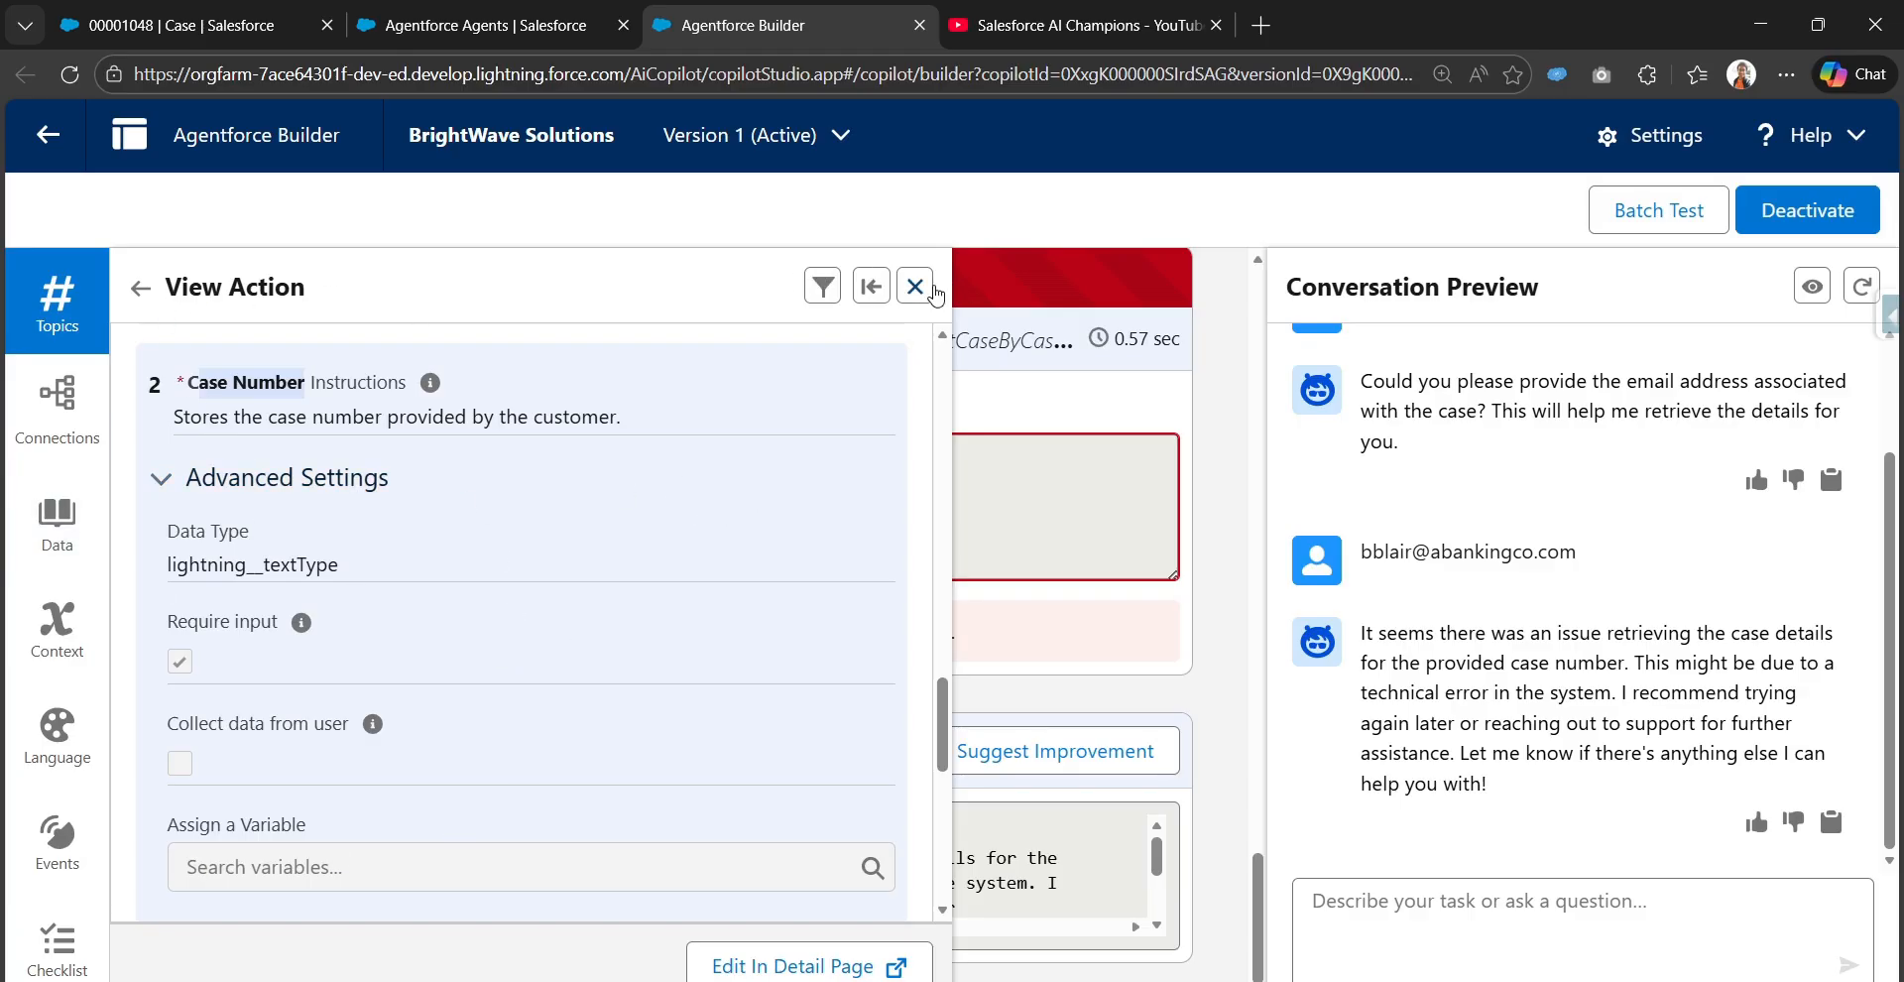
{"action": "left_click", "coordinate": [915, 287]}
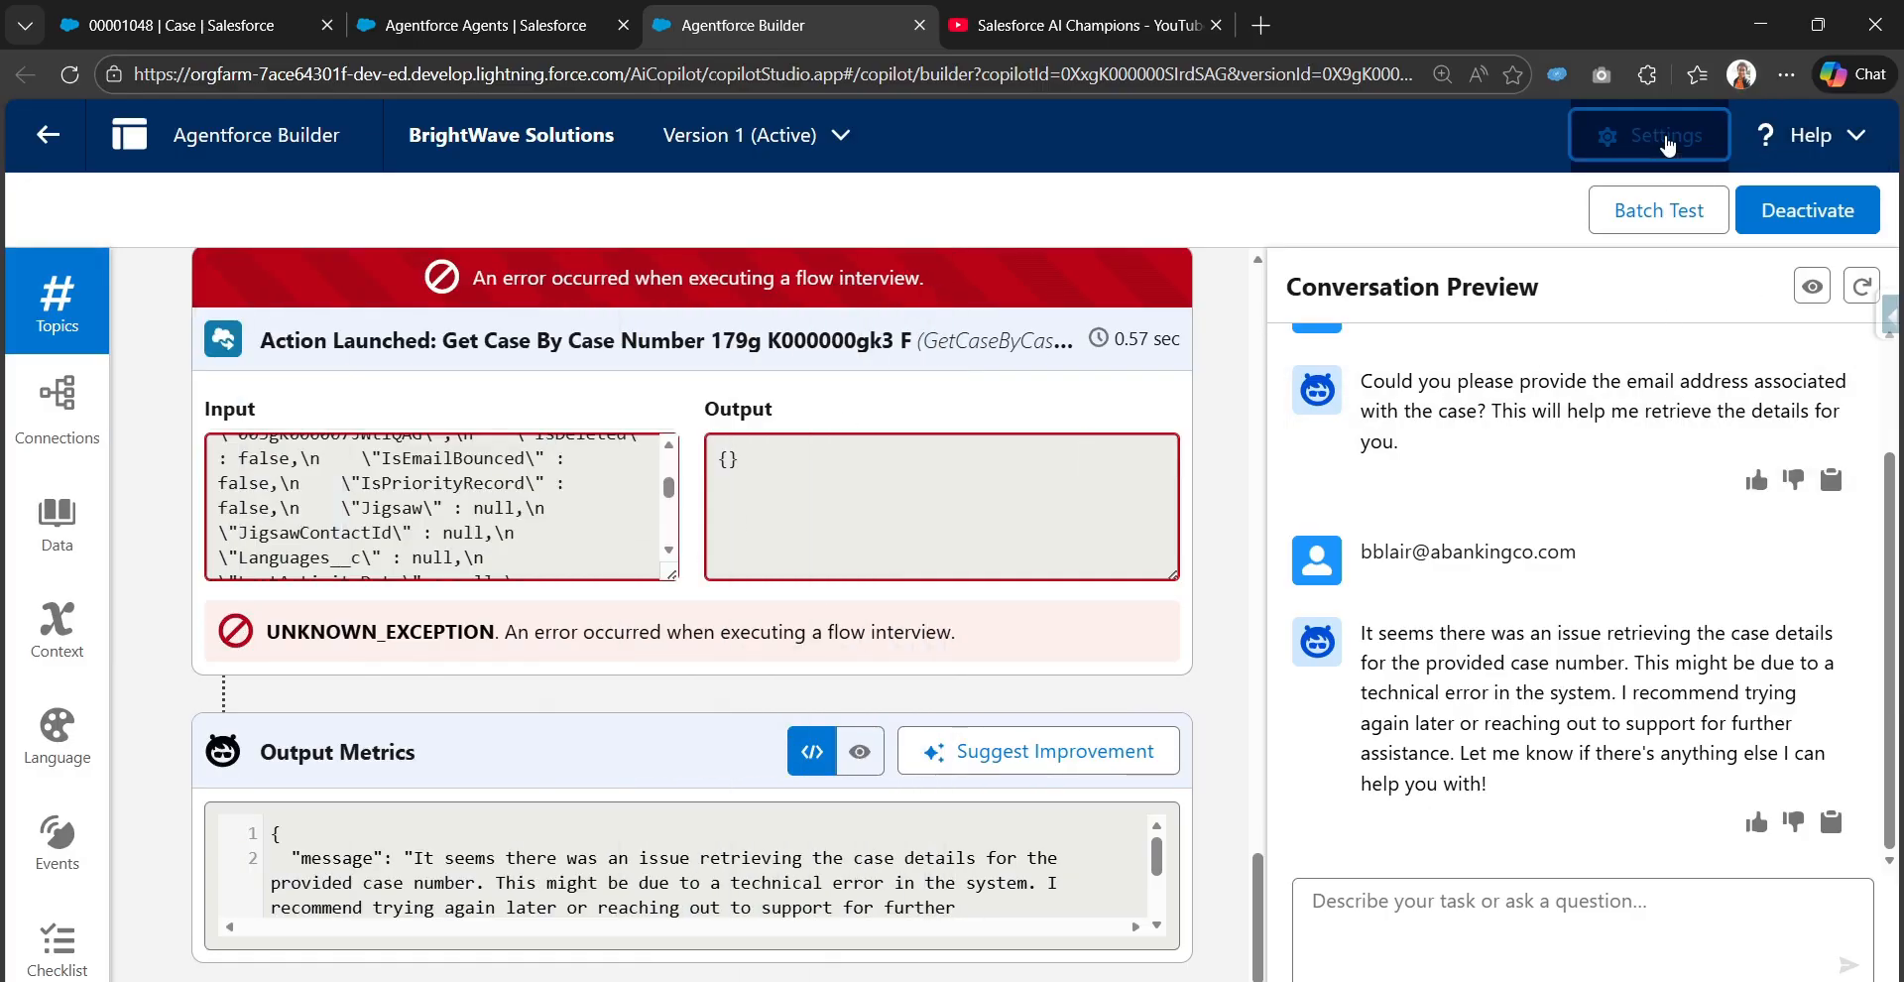
Open the agent's details settings and inspect the assigned Agent User and its username, then close the dialog
{"action": "left_click", "coordinate": [1666, 139]}
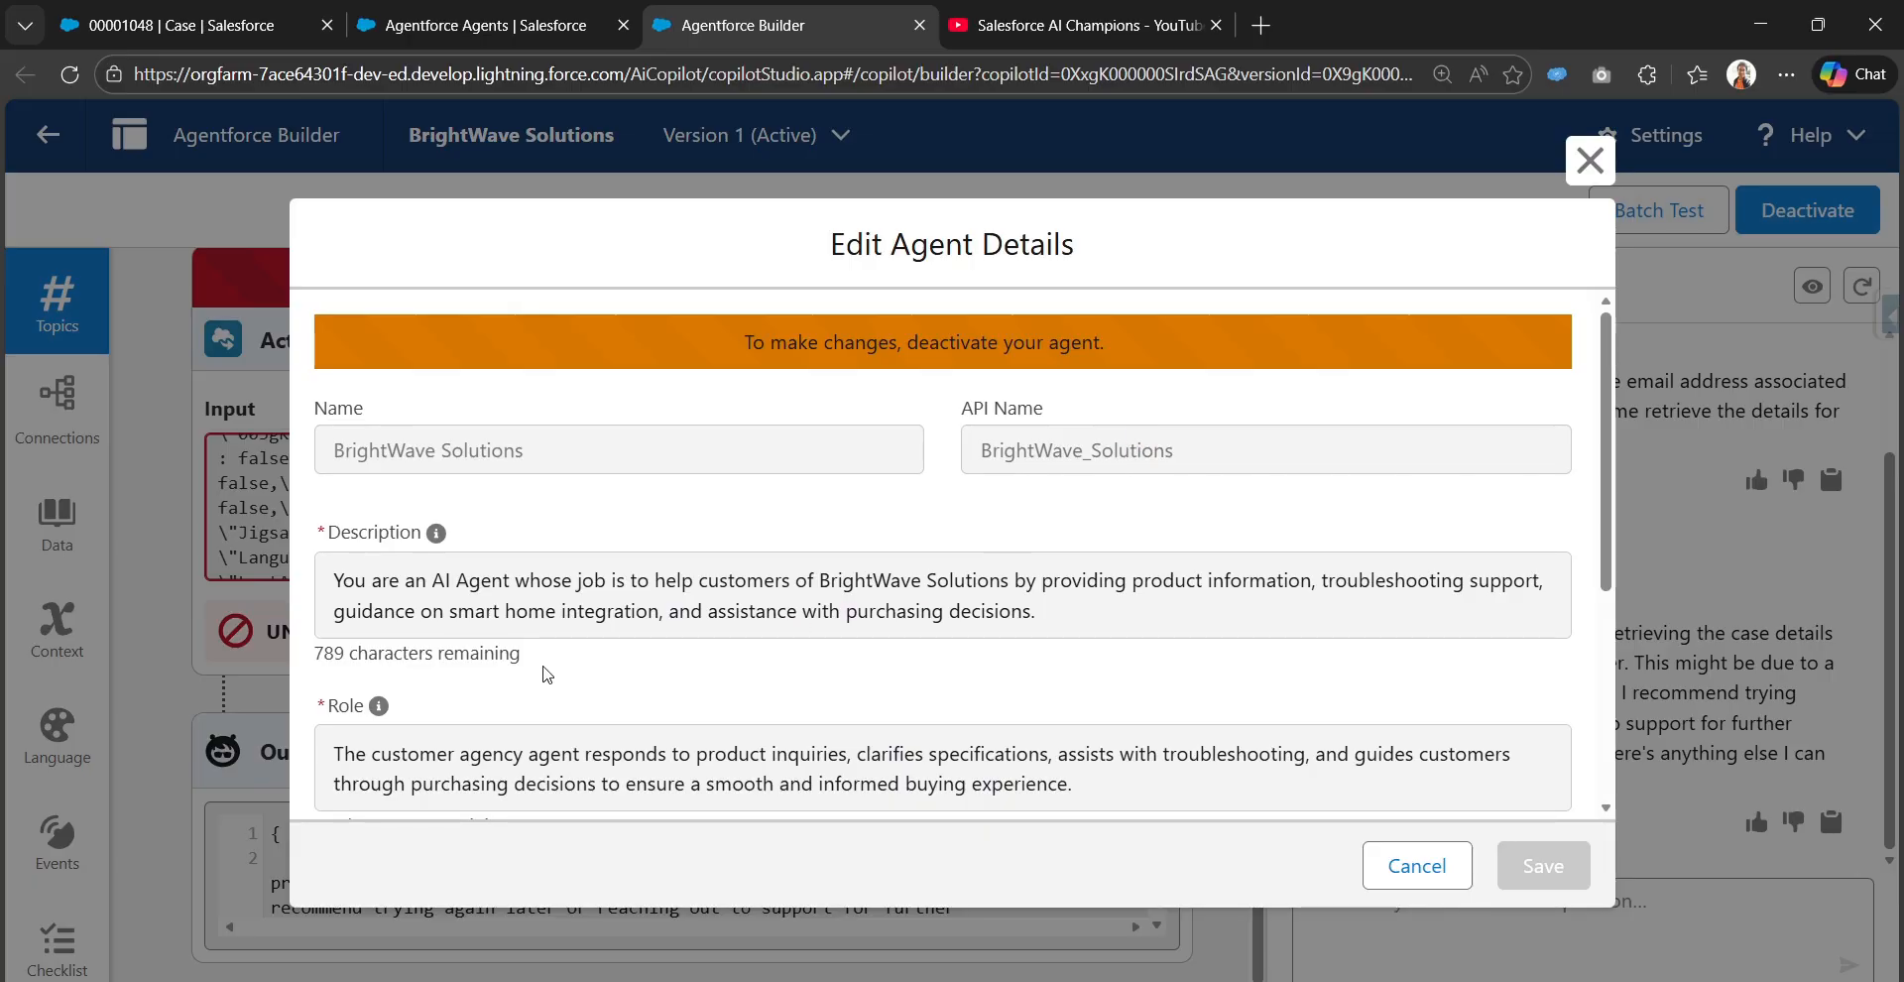
{"action": "scroll", "coordinate": [547, 674], "scroll_direction": "down", "scroll_amount": 3}
{"action": "scroll", "coordinate": [422, 634], "scroll_direction": "down", "scroll_amount": 2}
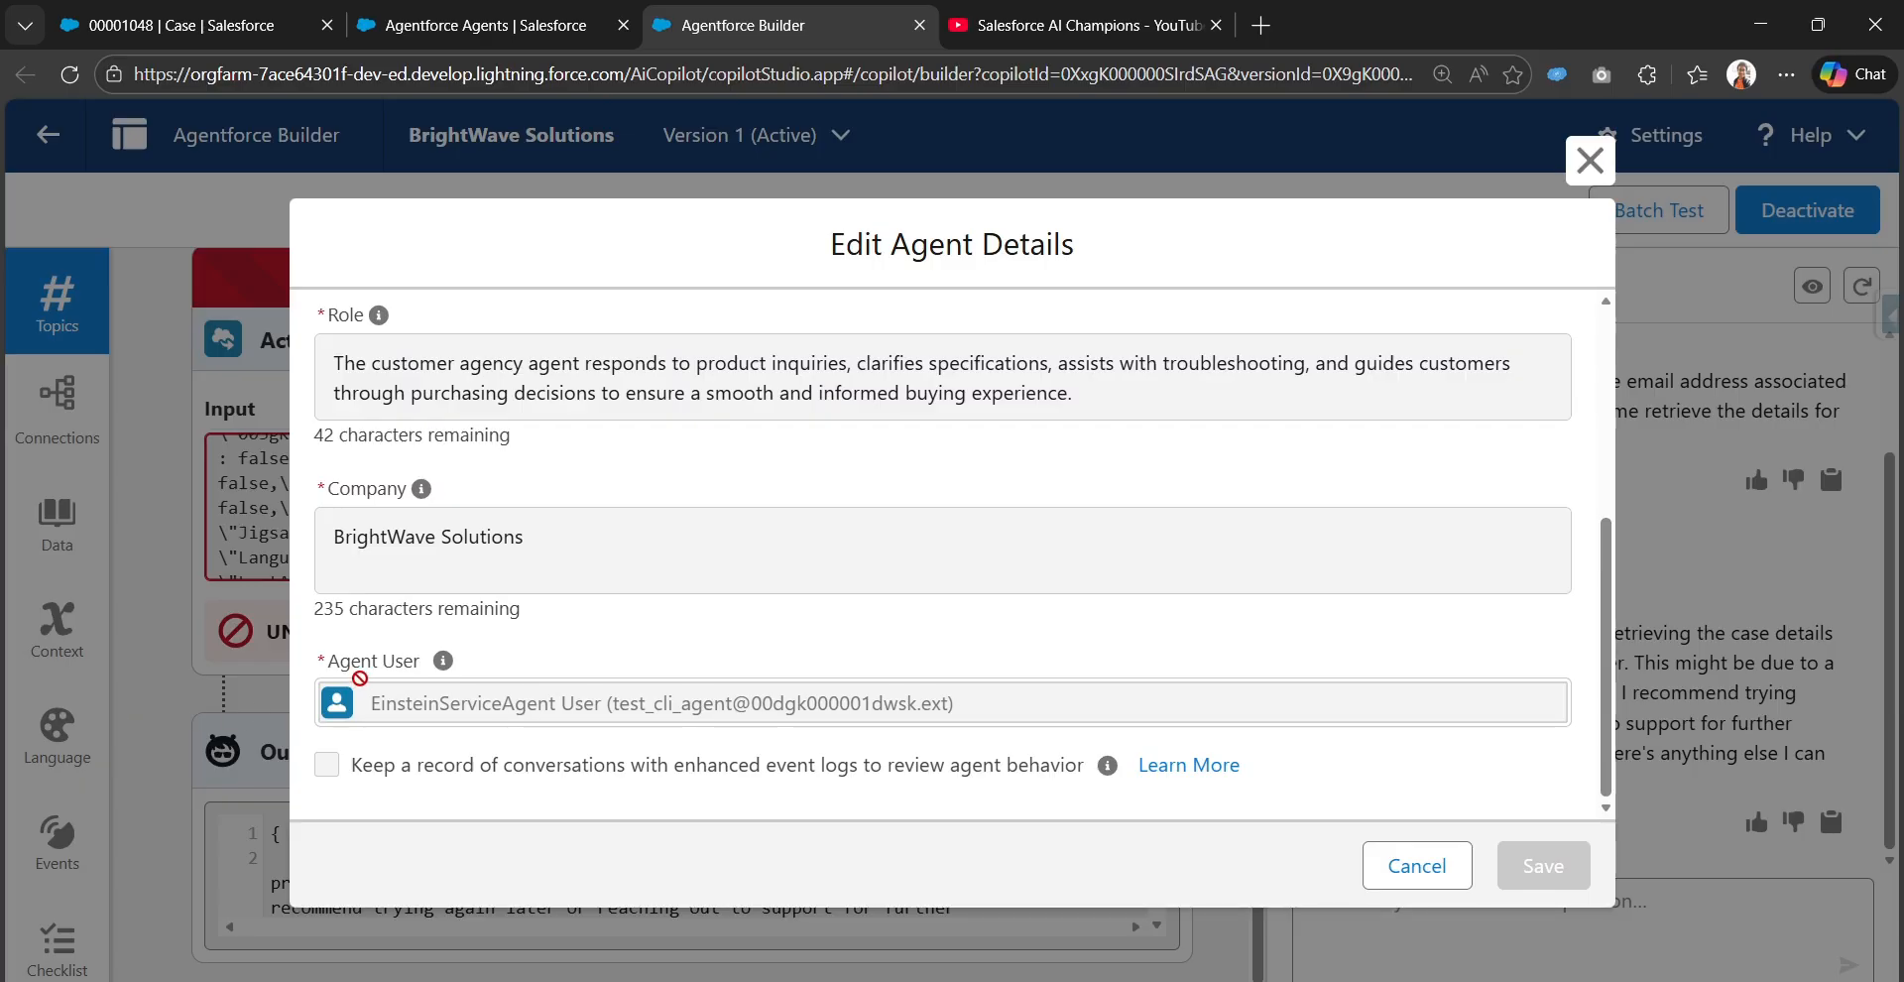
{"action": "mouse_move", "coordinate": [442, 664]}
{"action": "left_click_drag", "start_coordinate": [374, 705], "coordinate": [940, 726]}
{"action": "left_click", "coordinate": [610, 725]}
{"action": "left_click_drag", "start_coordinate": [609, 707], "coordinate": [958, 710]}
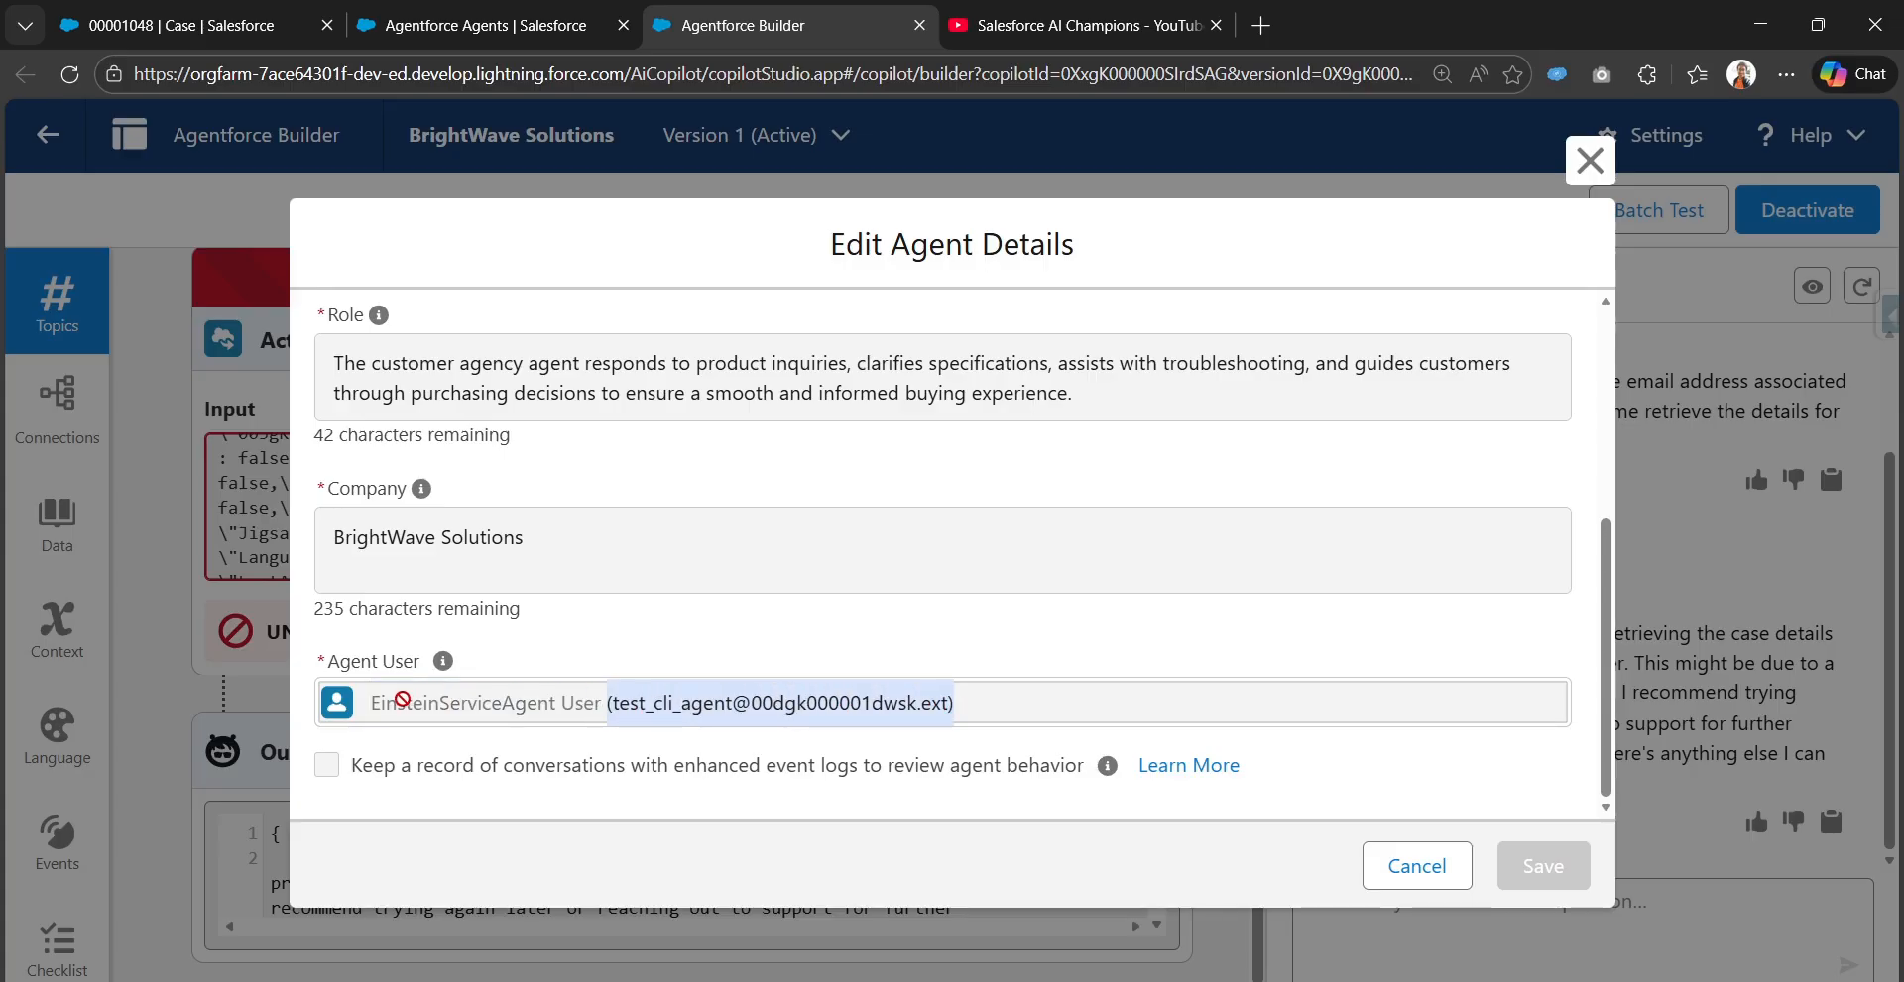
{"action": "left_click_drag", "start_coordinate": [387, 707], "coordinate": [615, 711]}
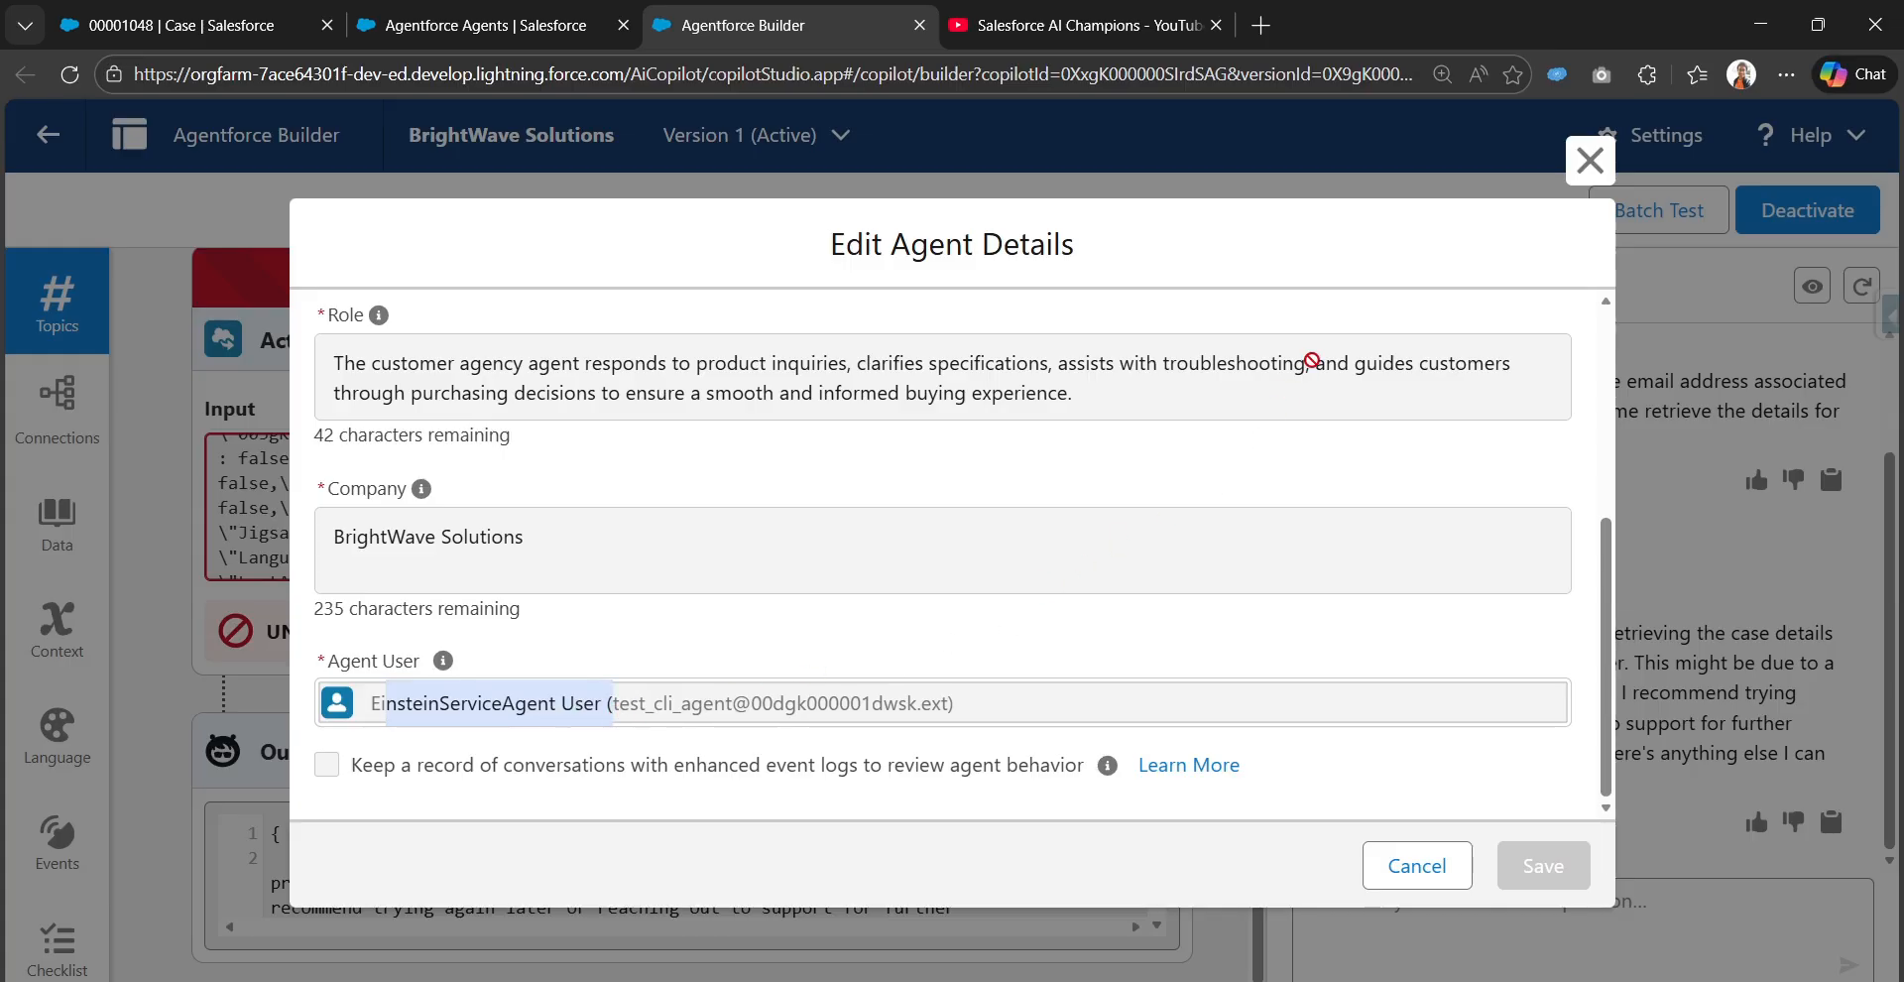
{"action": "left_click", "coordinate": [1590, 160]}
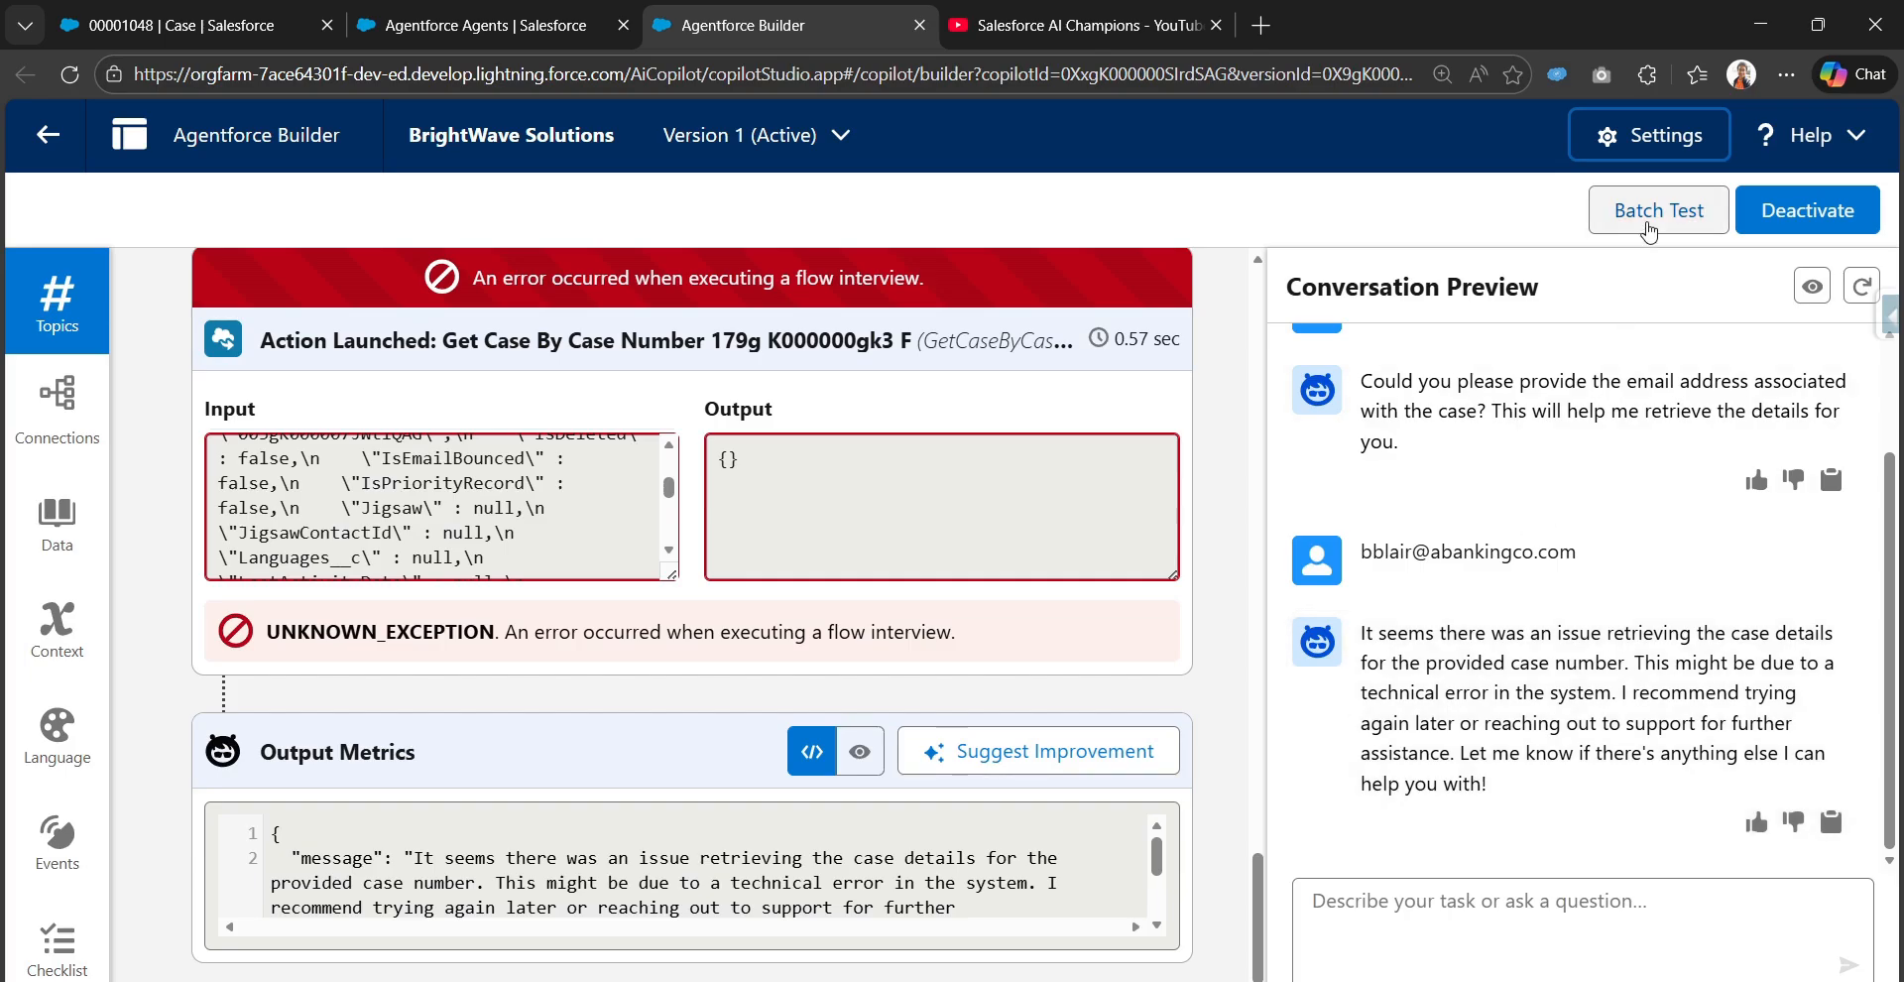
Open Setup from the case tab and find the agent user in the All Users list
{"action": "left_click", "coordinate": [248, 9]}
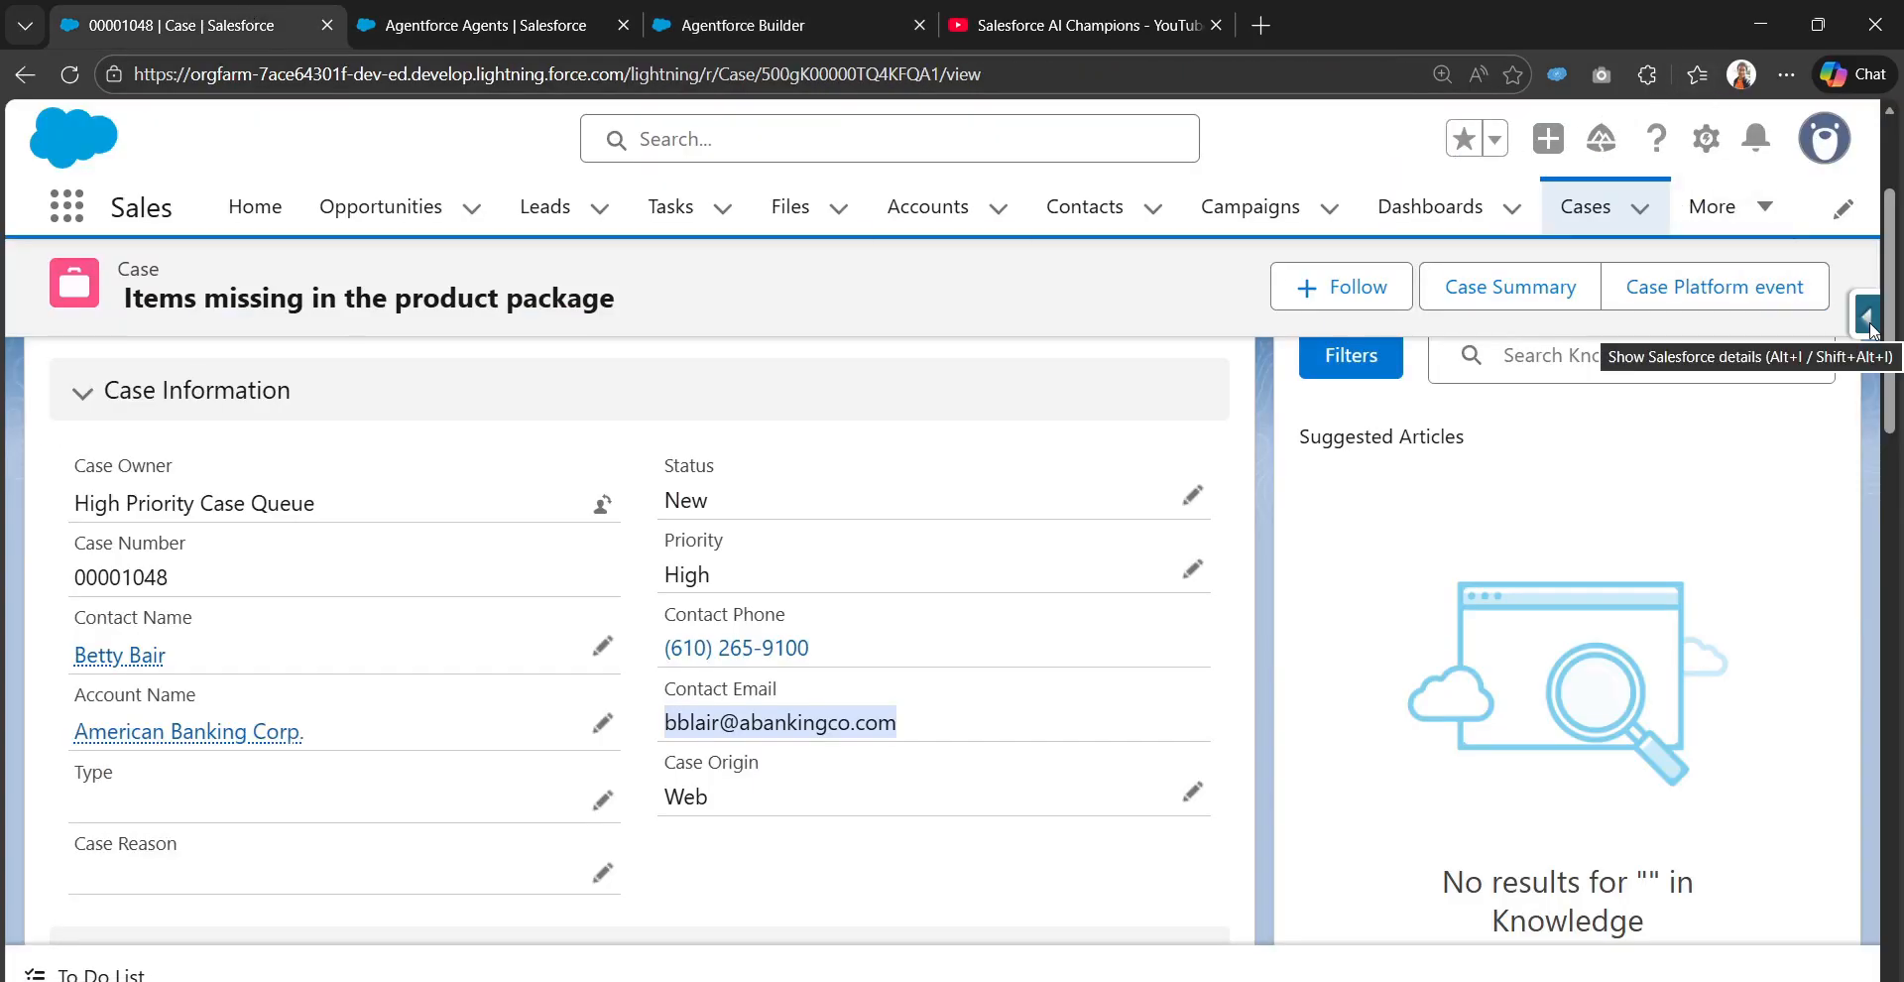
{"action": "left_click", "coordinate": [1705, 138]}
{"action": "left_click", "coordinate": [1571, 283]}
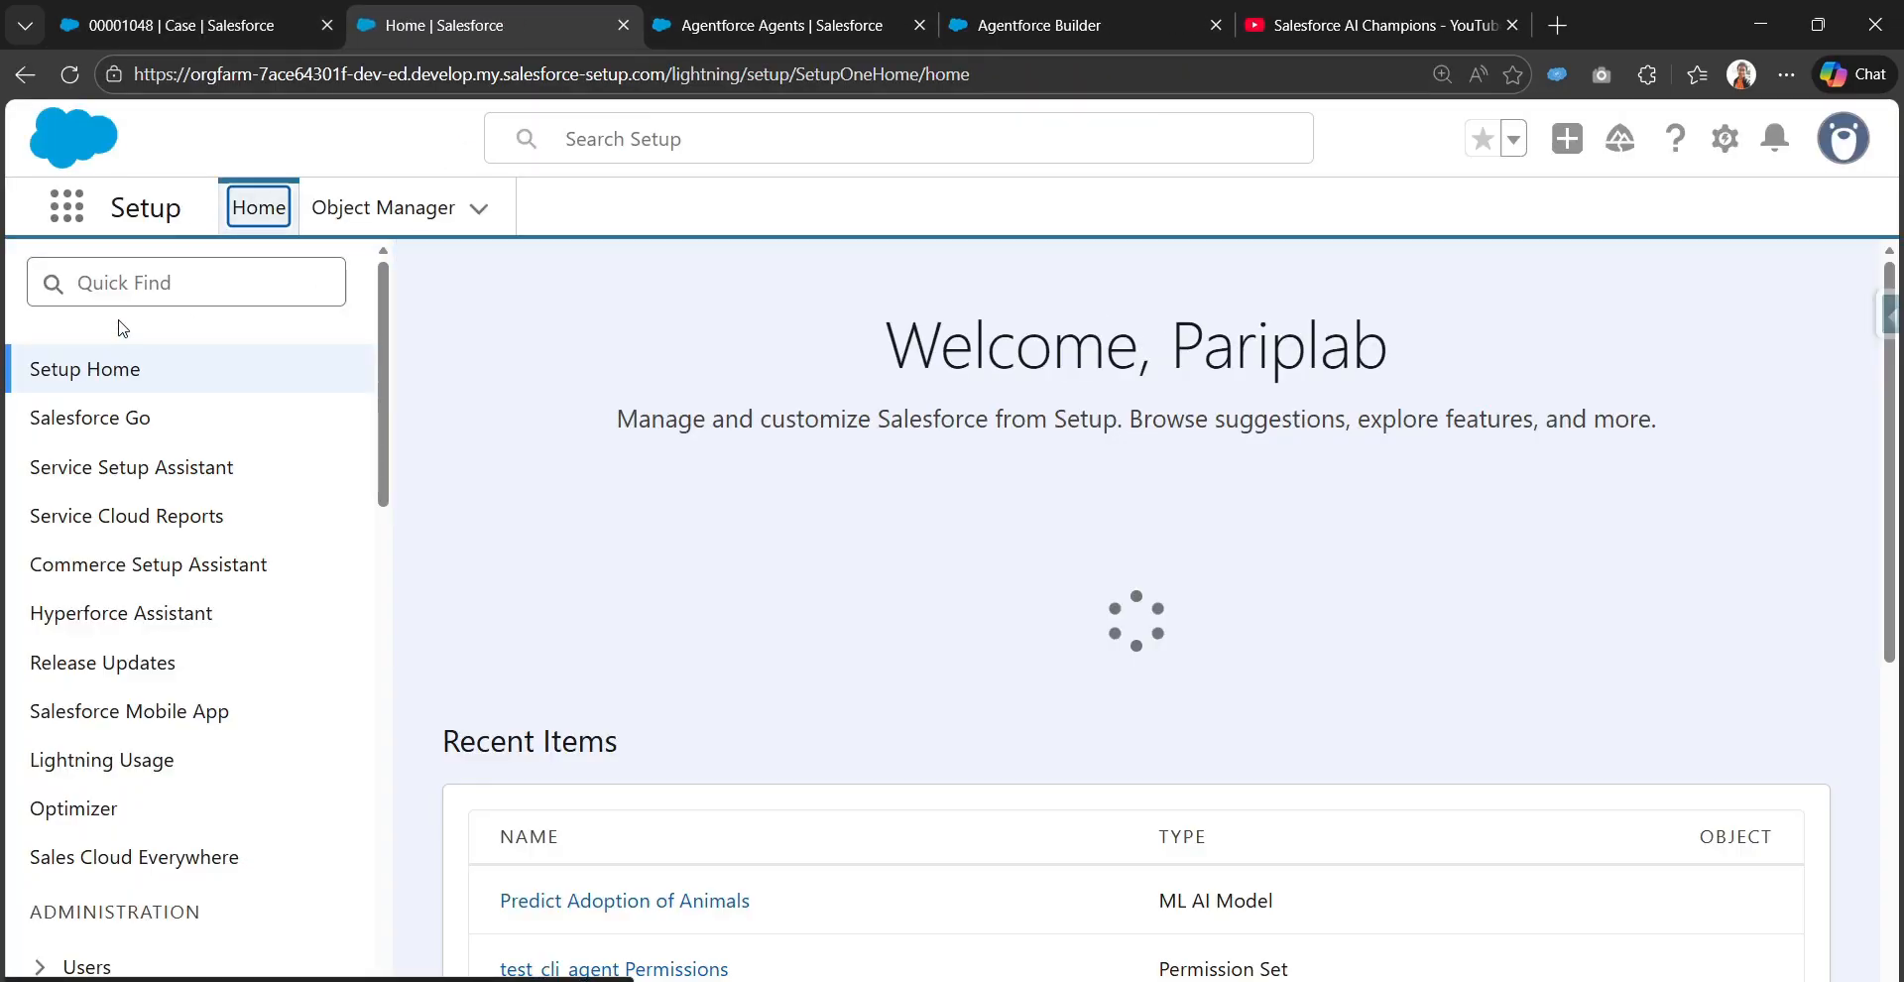
{"action": "left_click", "coordinate": [157, 286]}
{"action": "type", "text": "sers"}
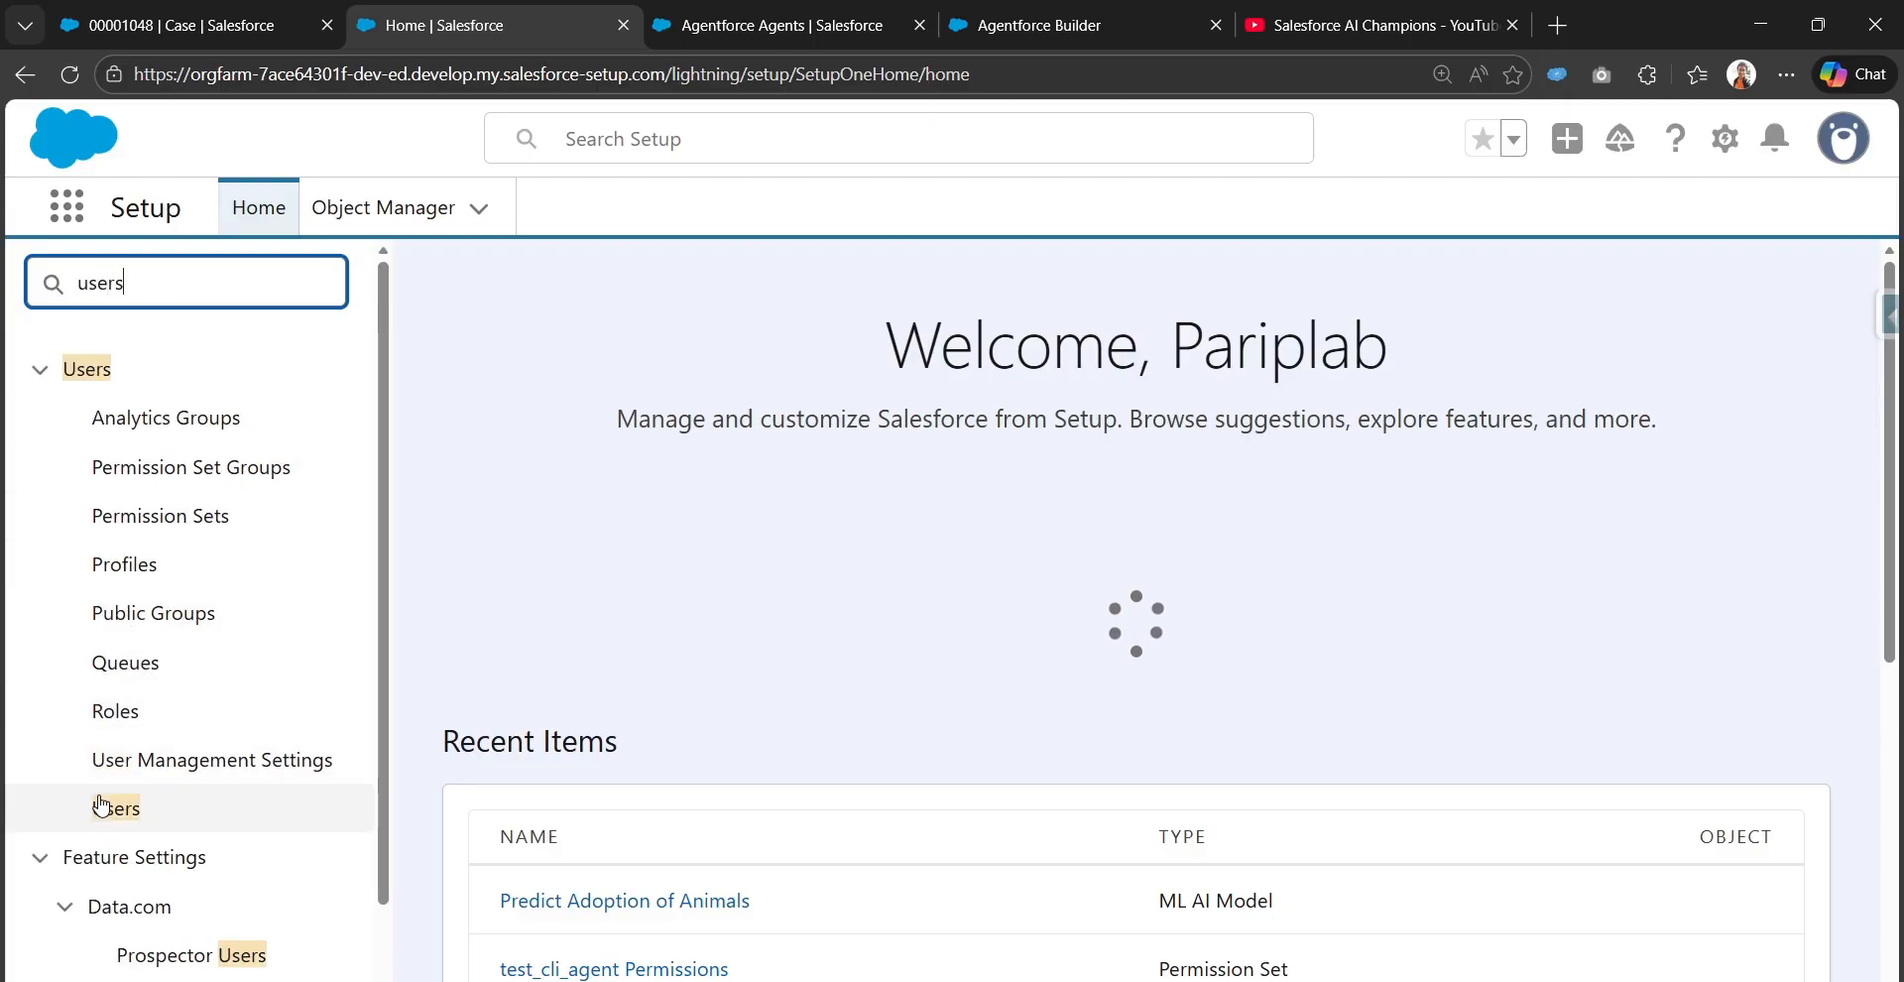
{"action": "left_click", "coordinate": [103, 805]}
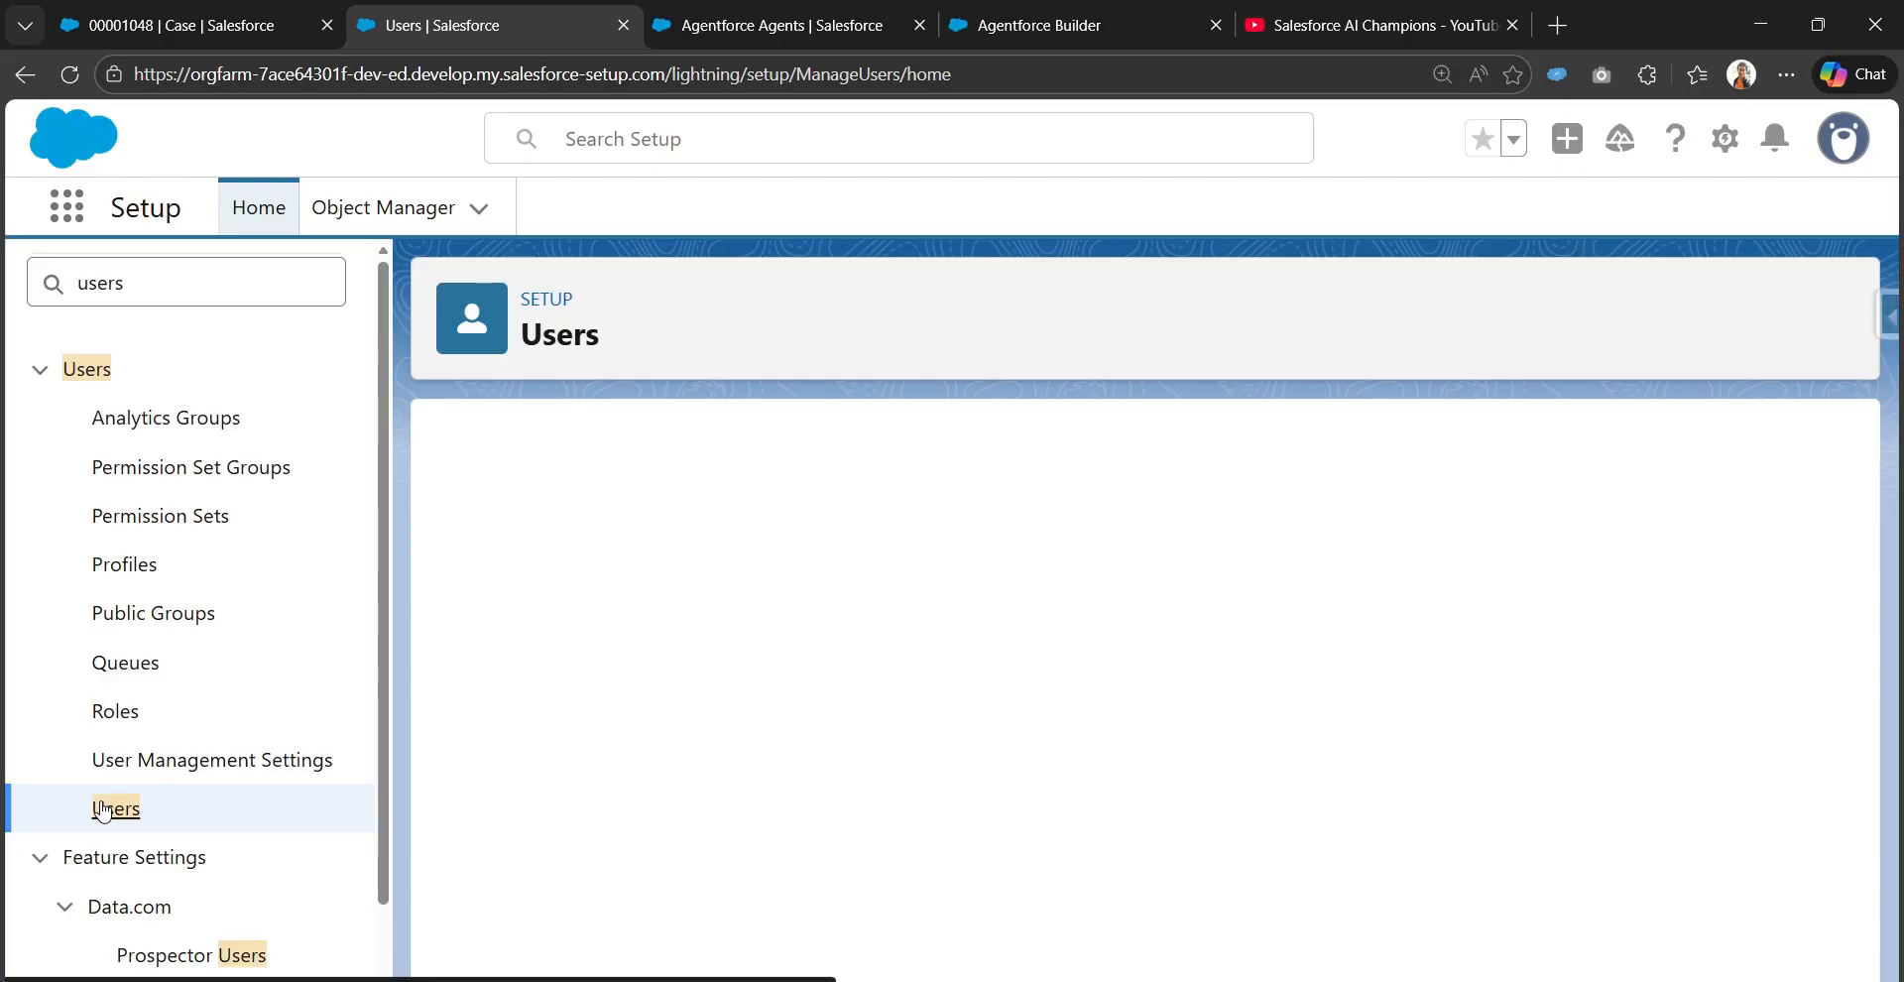
{"action": "left_click", "coordinate": [1170, 631]}
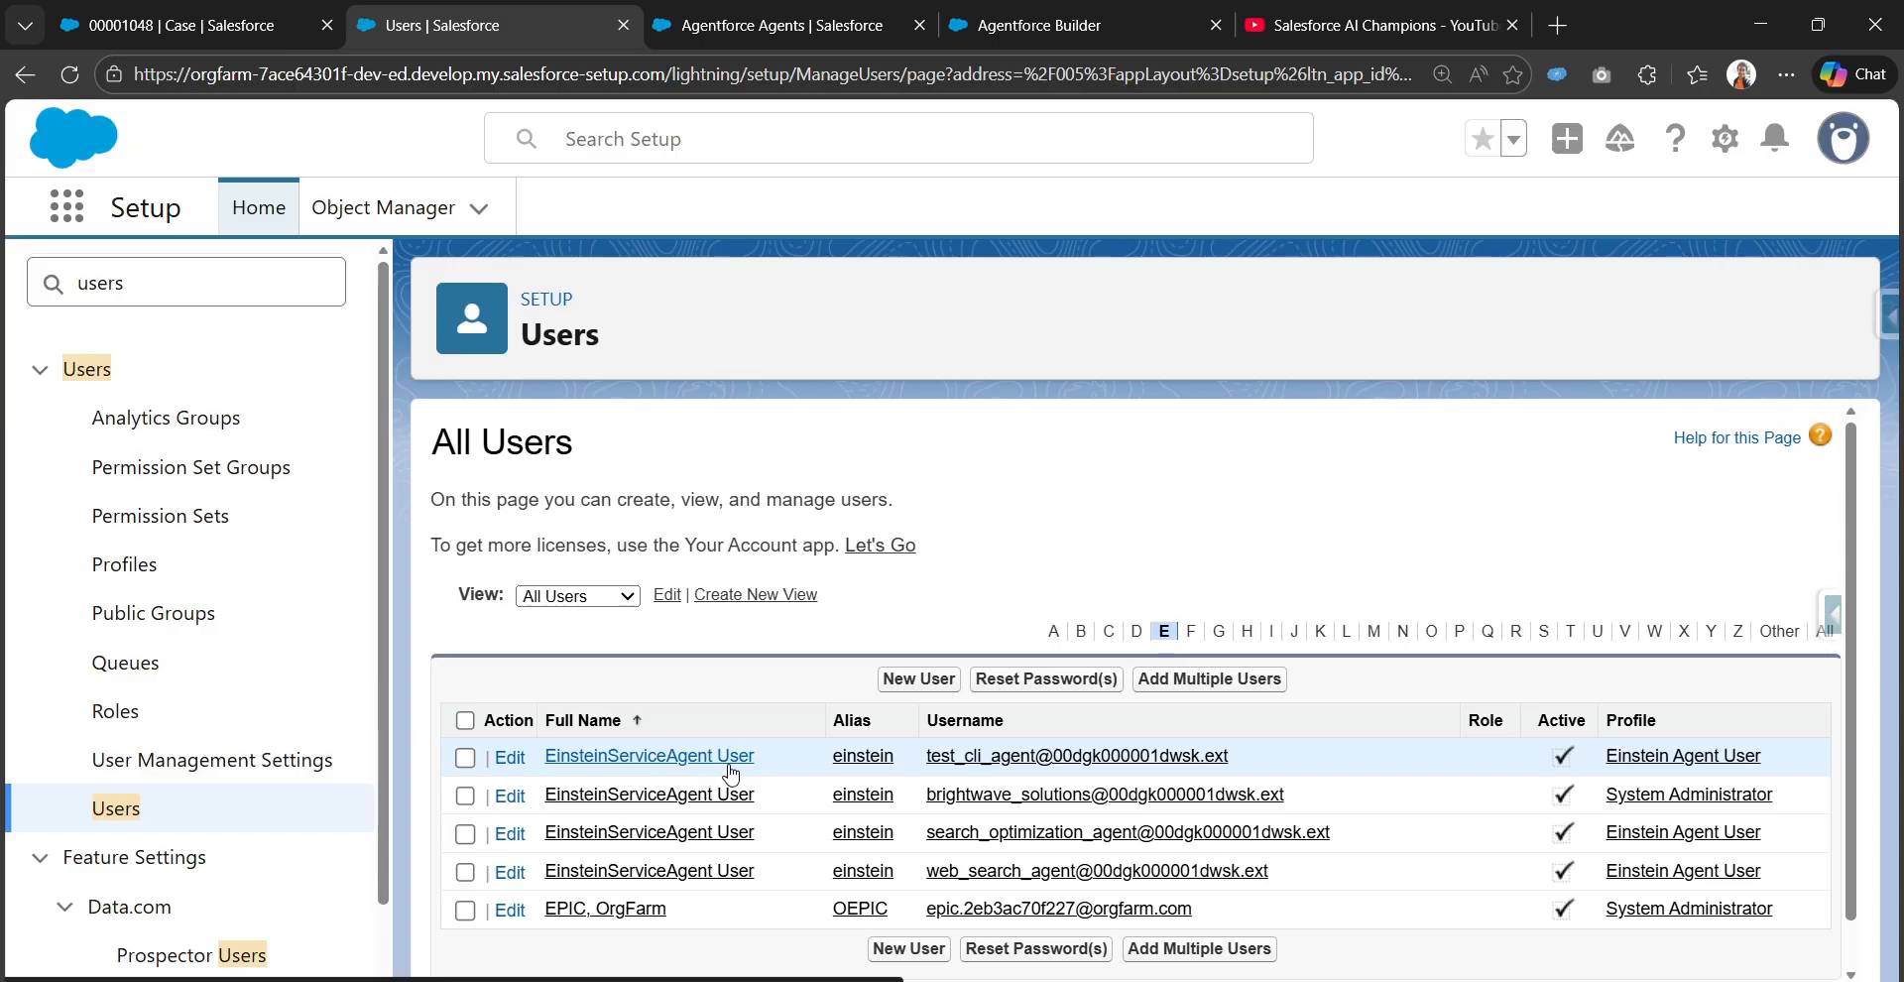
{"action": "left_click_drag", "start_coordinate": [926, 755], "coordinate": [1274, 769]}
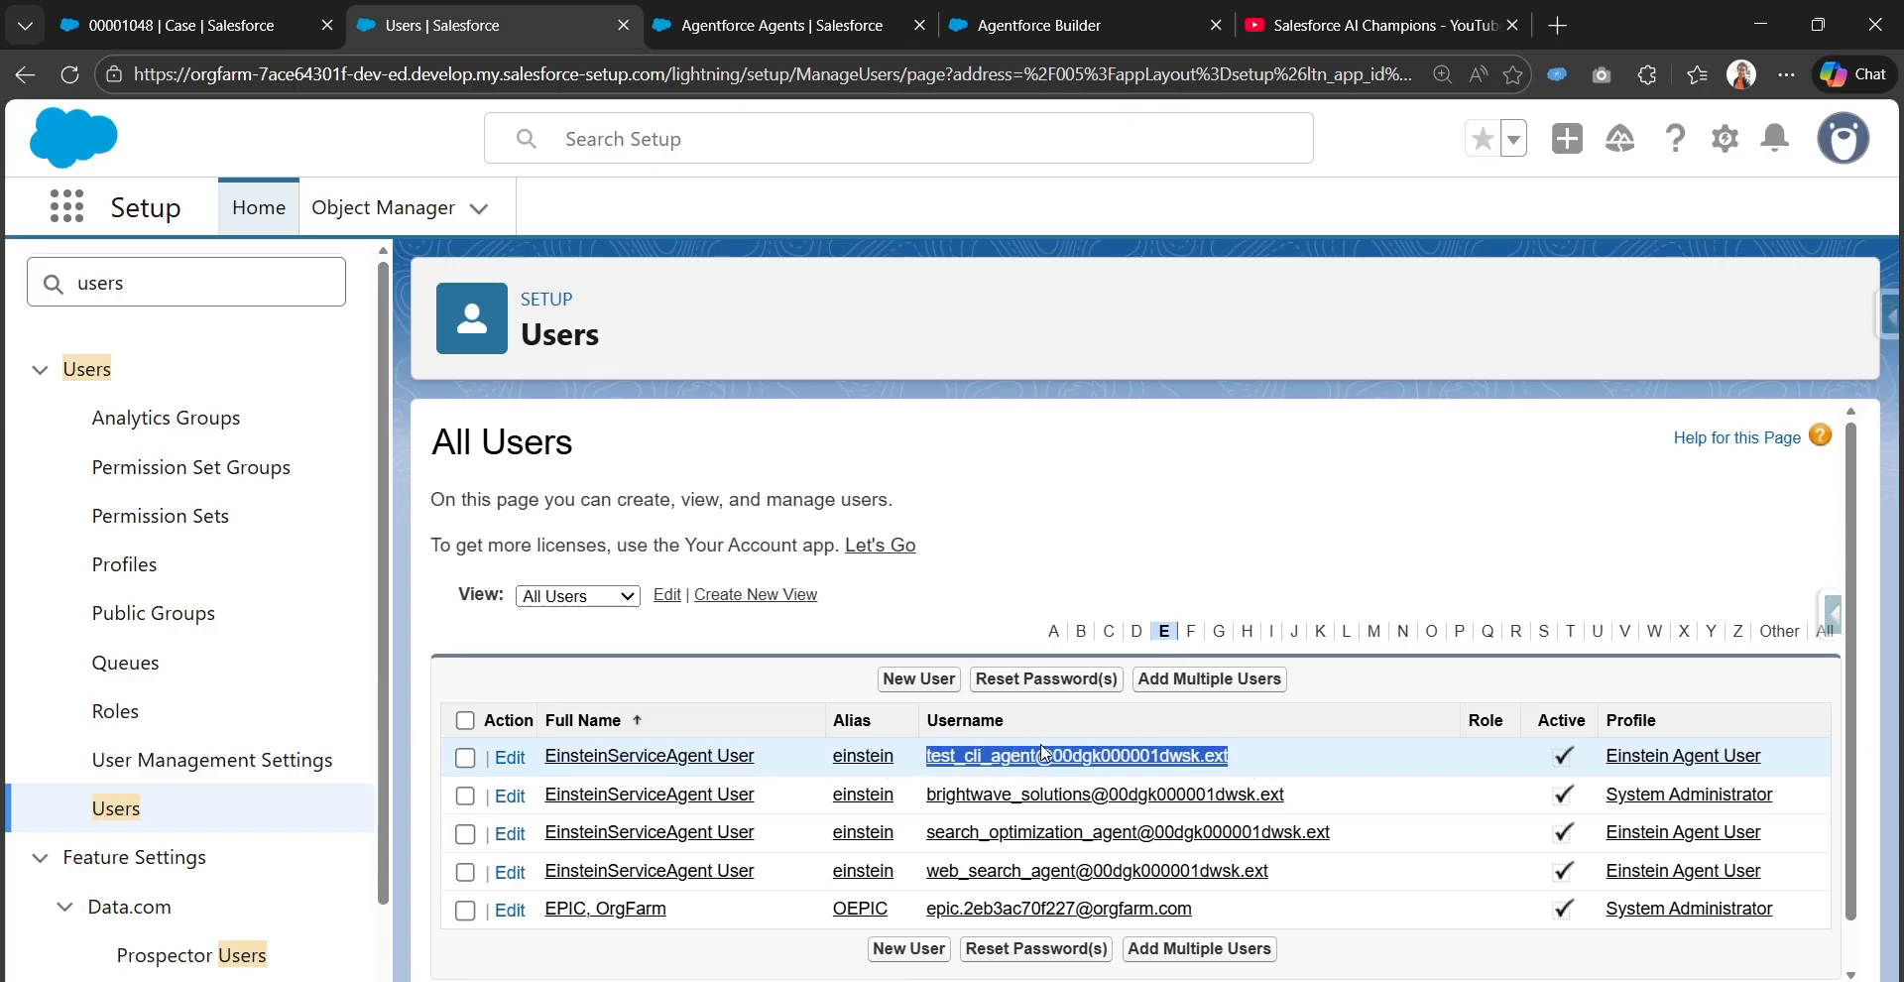
Compare the Agent User username in the agent's details with the Users list entry
{"action": "left_click", "coordinate": [1089, 12]}
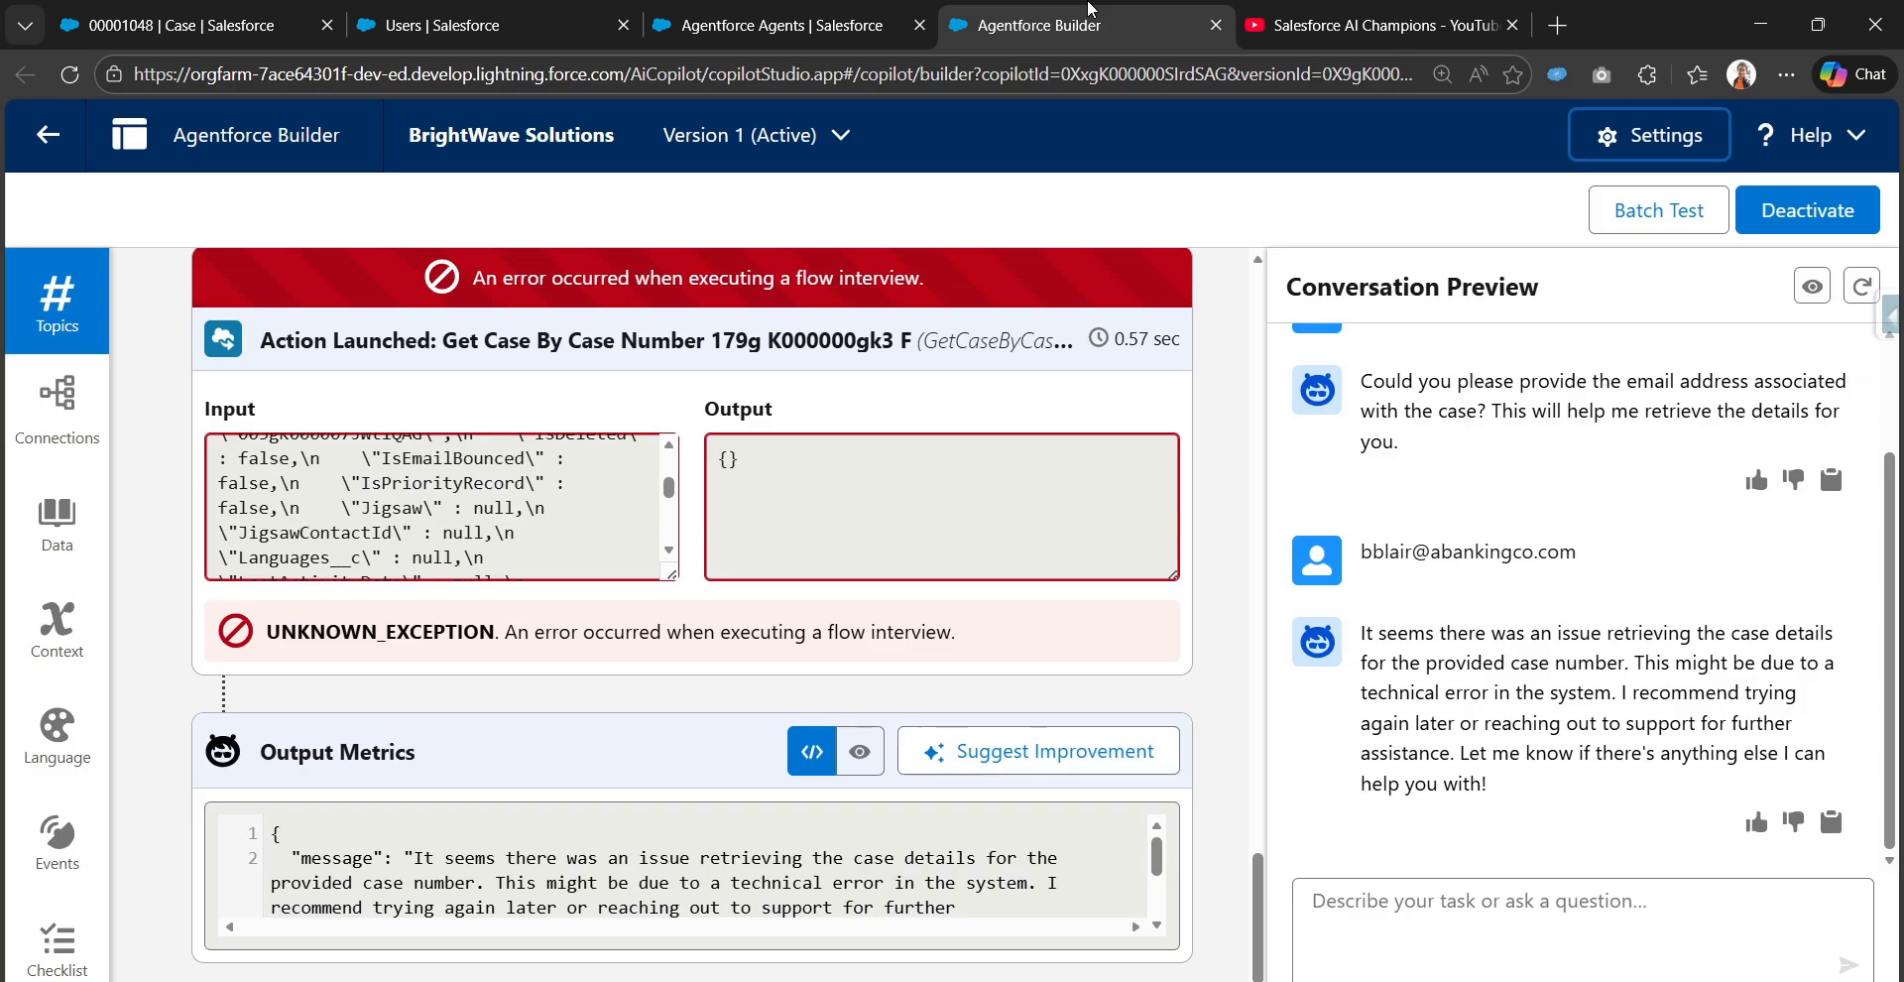
{"action": "left_click", "coordinate": [1651, 135]}
{"action": "scroll", "coordinate": [740, 608], "scroll_direction": "down", "scroll_amount": 5}
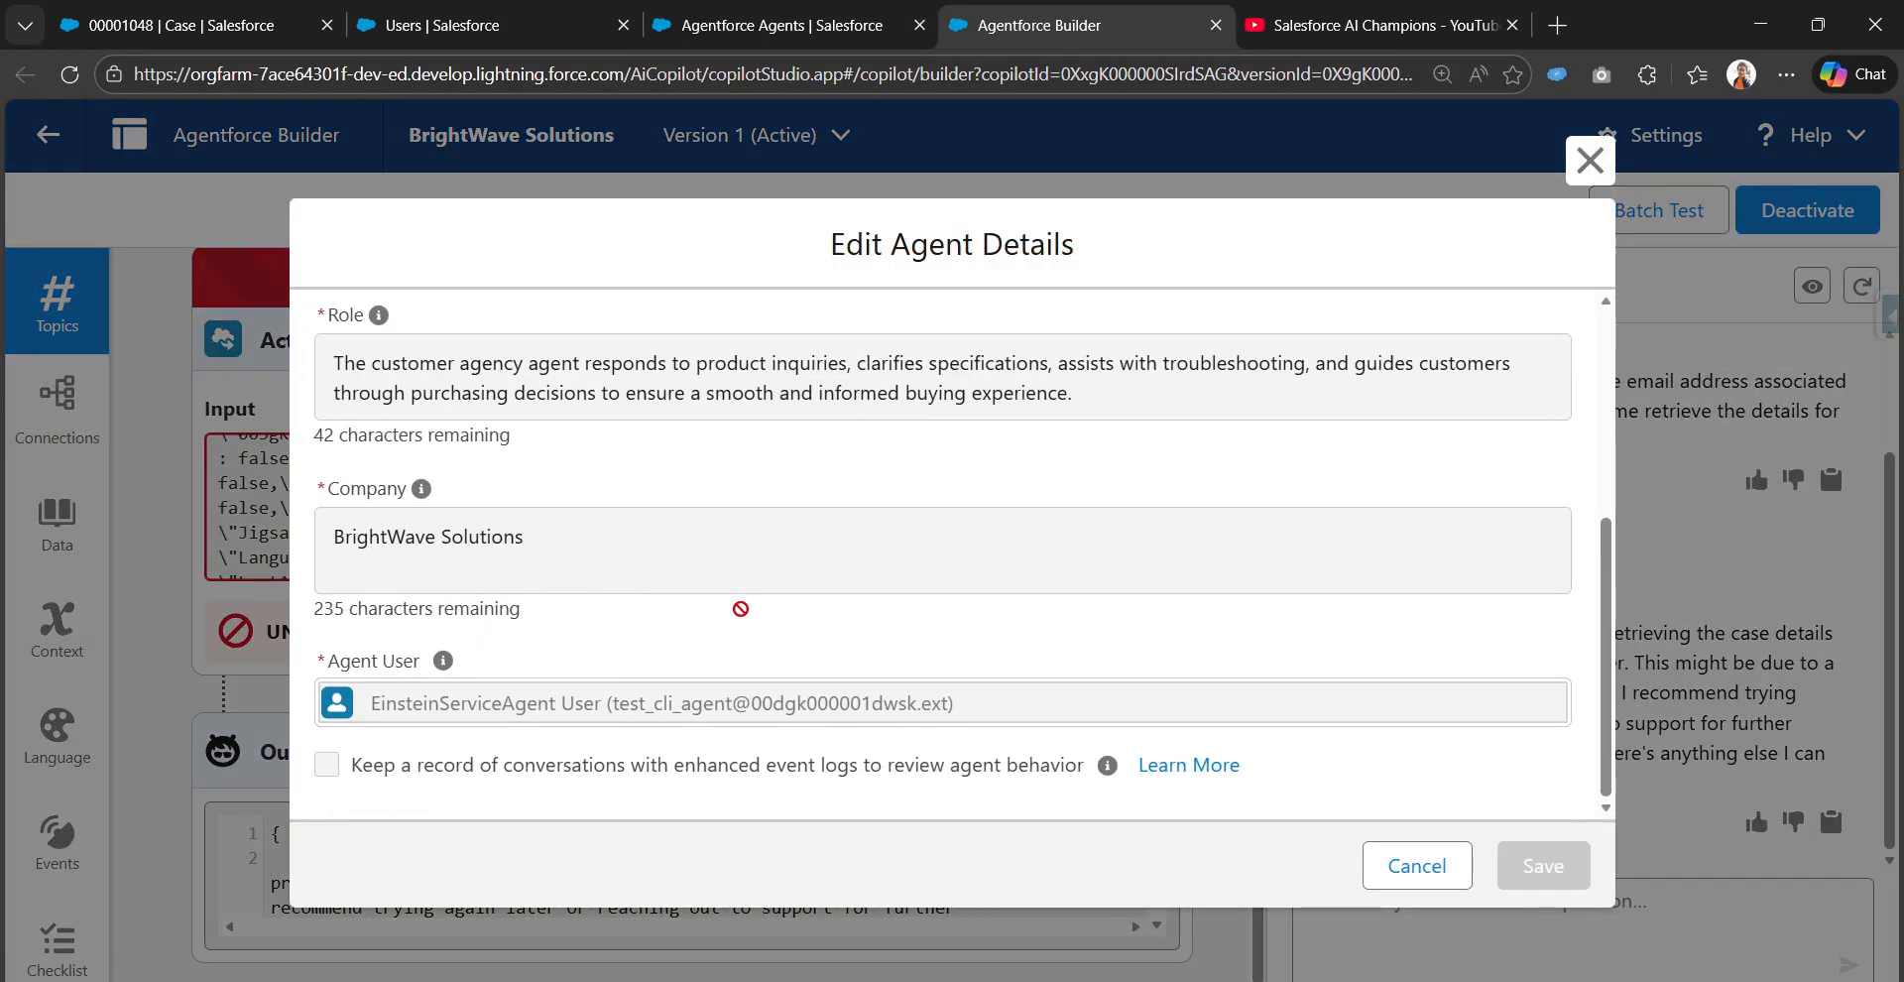
{"action": "left_click_drag", "start_coordinate": [614, 710], "coordinate": [944, 713]}
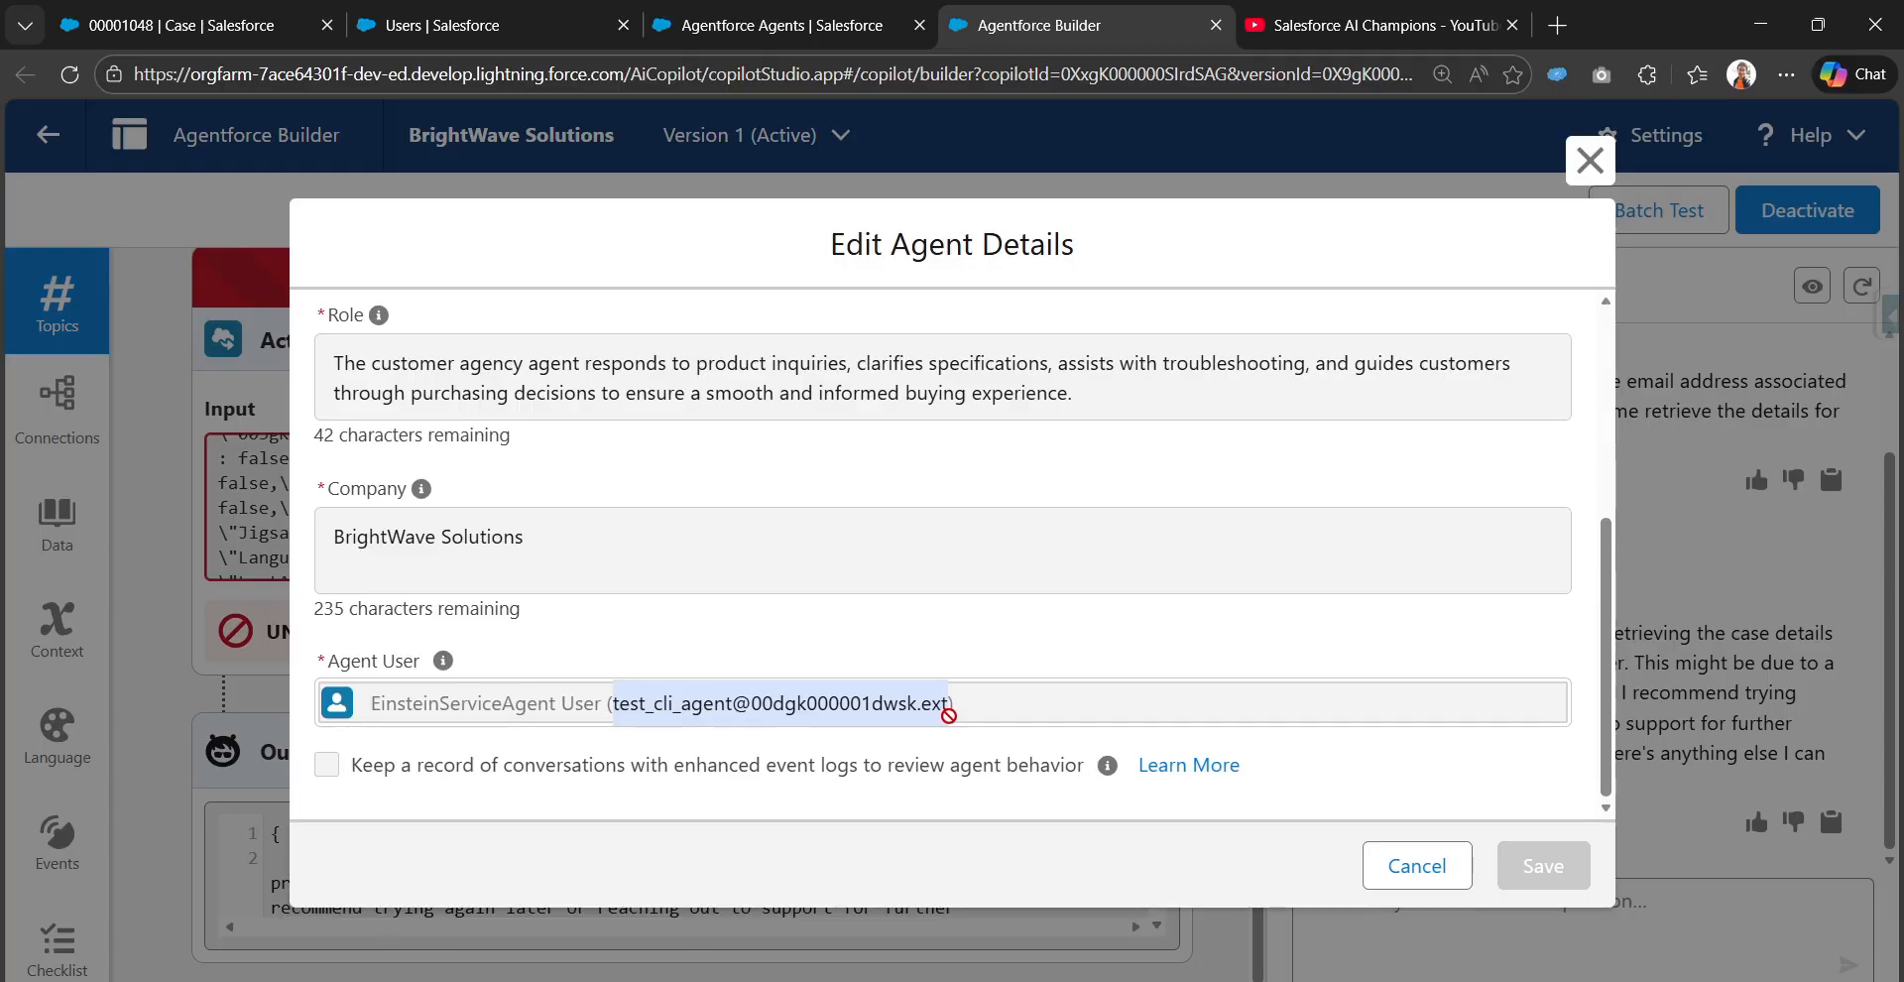
{"action": "left_click", "coordinate": [667, 14]}
{"action": "left_click", "coordinate": [535, 20]}
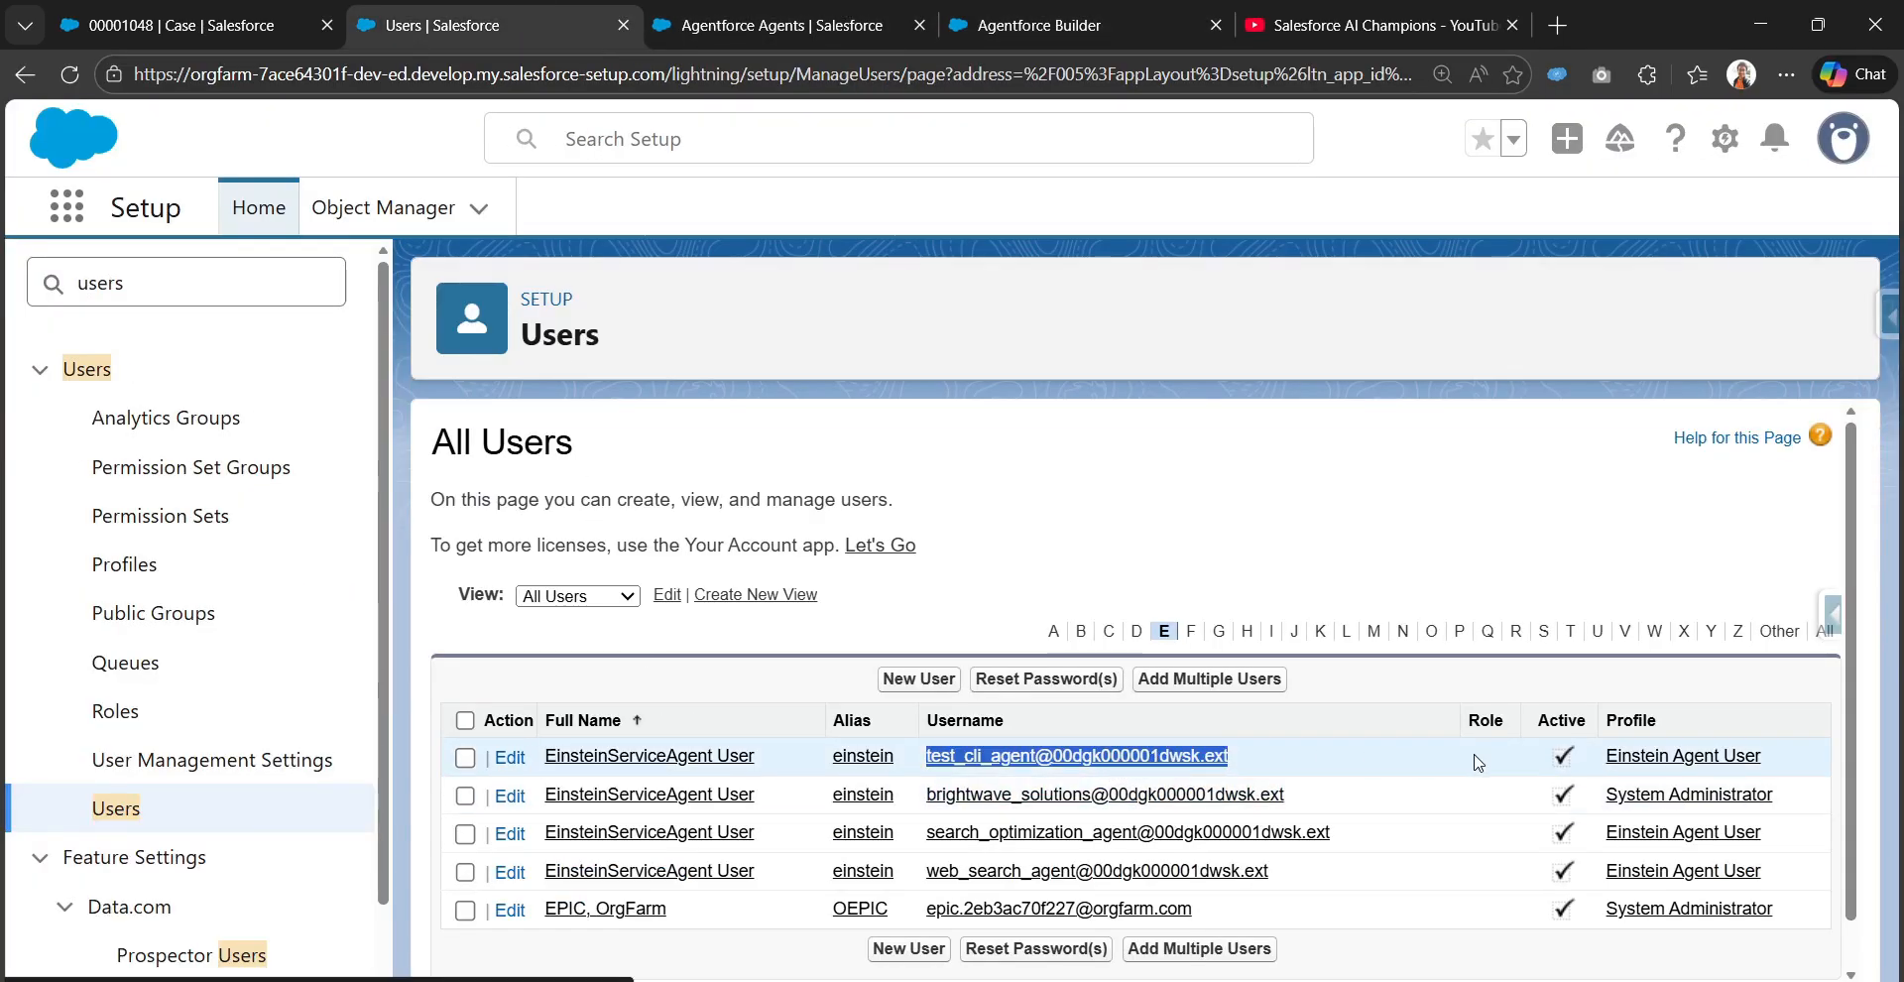
Open the test_cli_agent EinsteinServiceAgent User record and examine its license, profile and permission assignments
{"action": "left_click", "coordinate": [604, 755]}
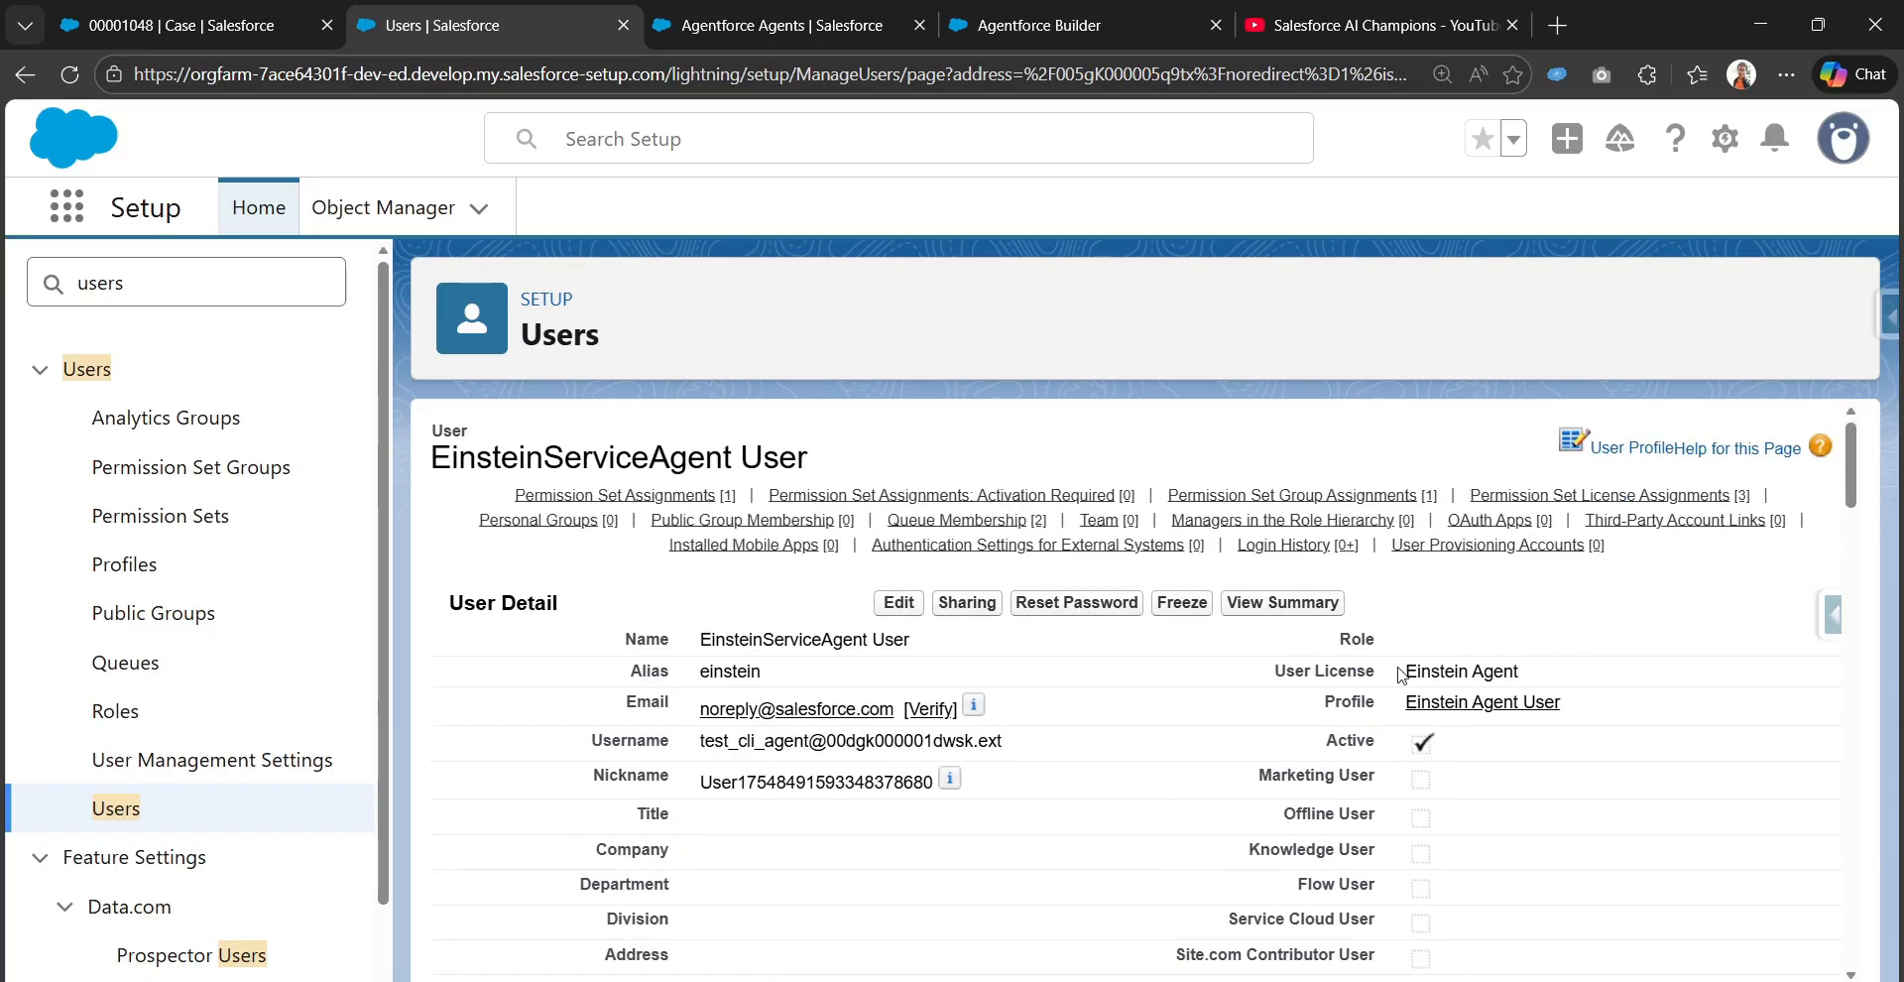
{"action": "left_click_drag", "start_coordinate": [1400, 674], "coordinate": [1518, 671]}
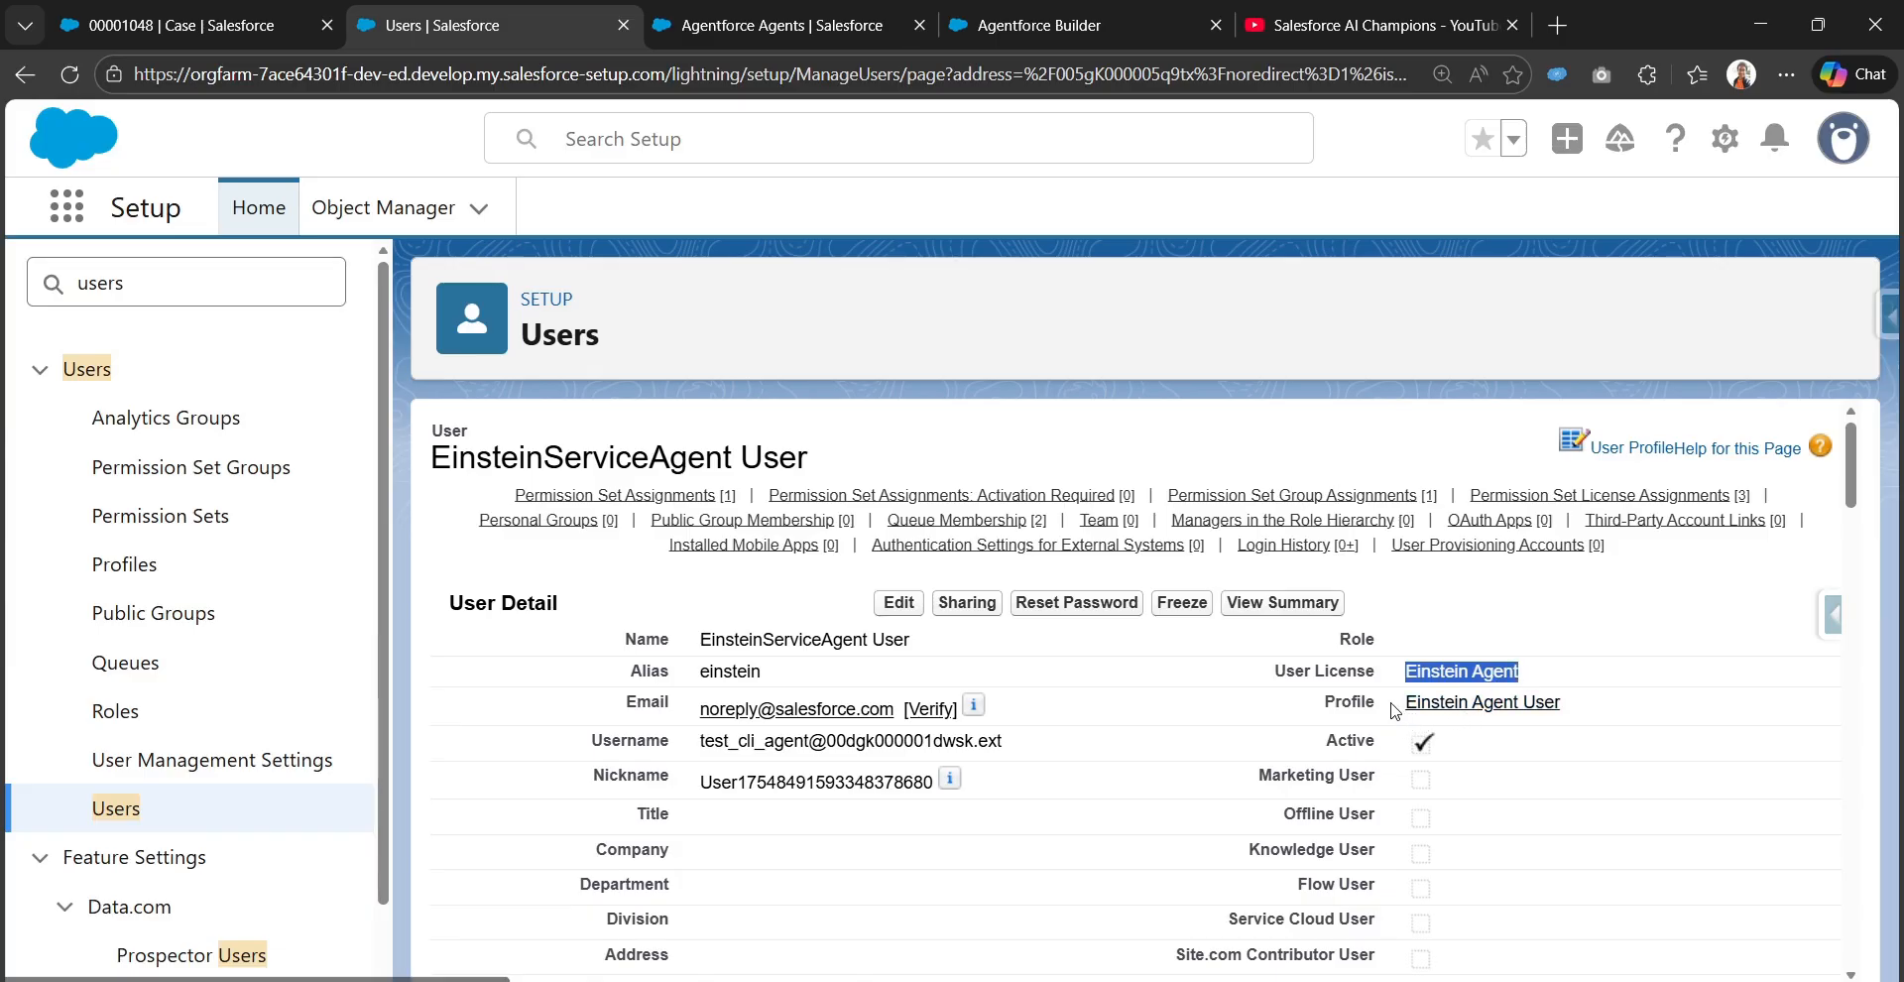
{"action": "left_click_drag", "start_coordinate": [1404, 702], "coordinate": [1567, 716]}
{"action": "scroll", "coordinate": [991, 833], "scroll_direction": "down", "scroll_amount": 10}
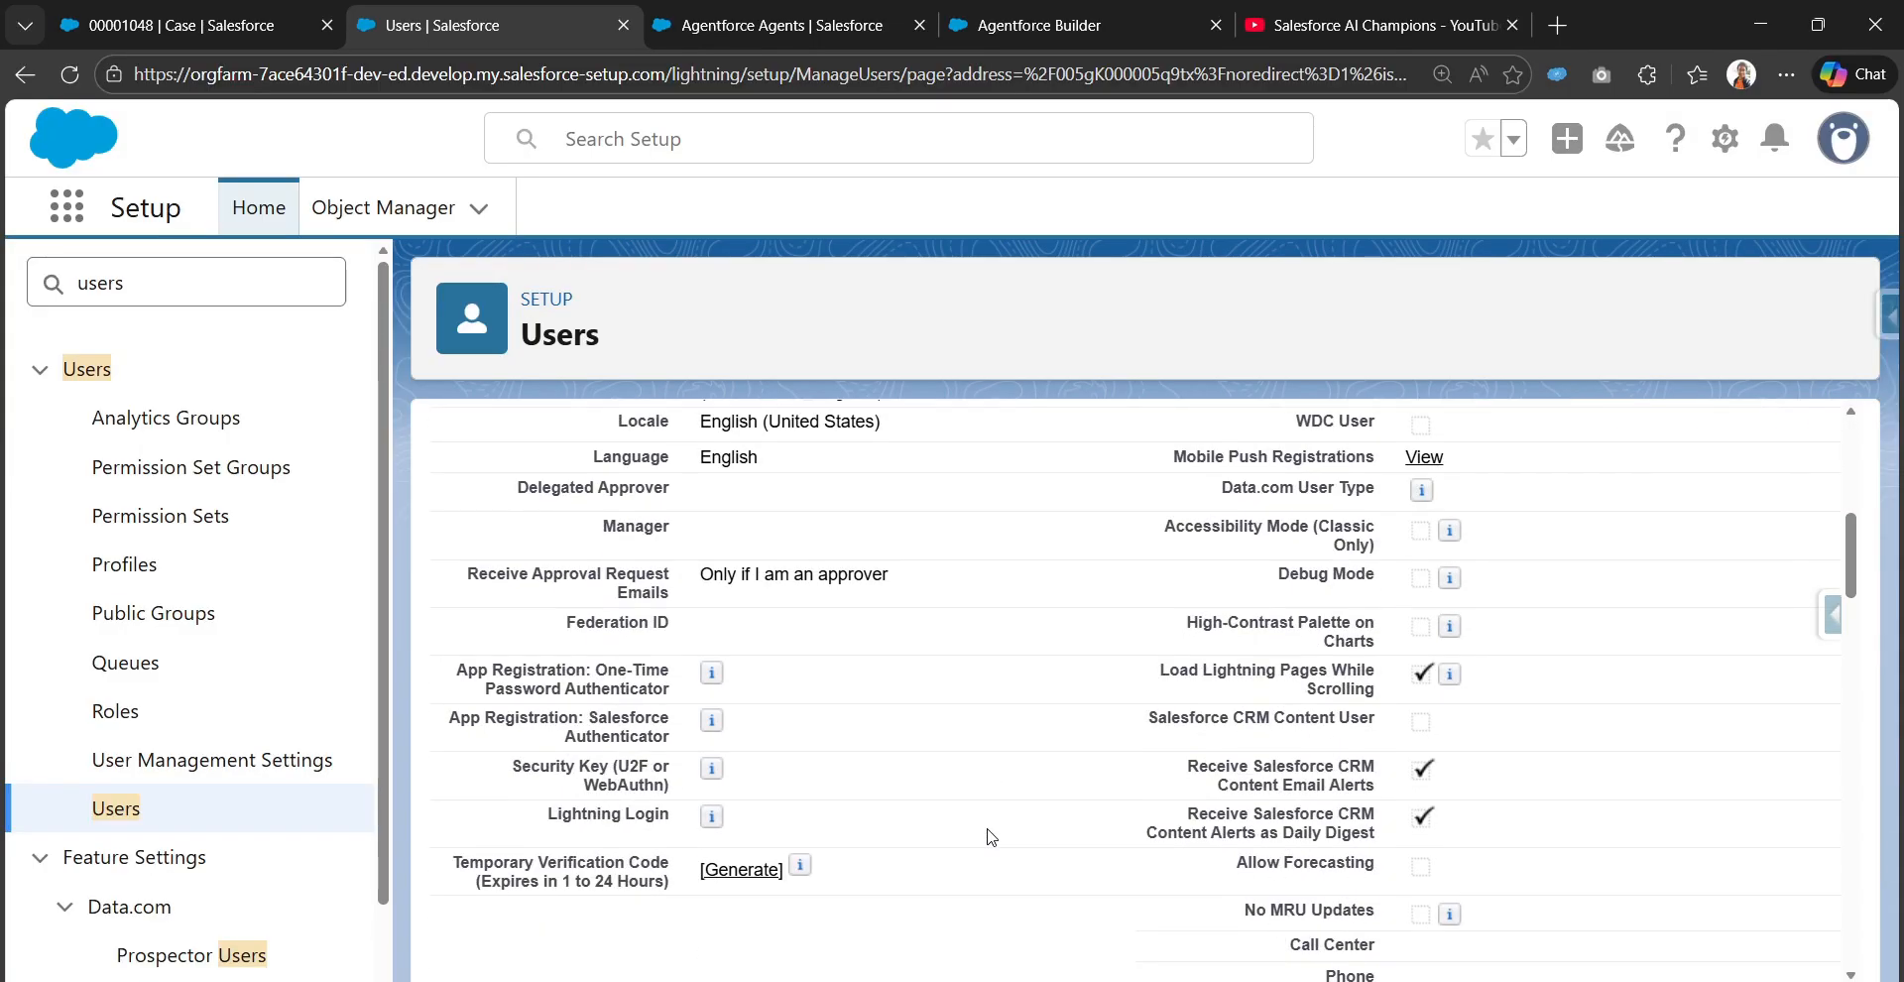
{"action": "scroll", "coordinate": [990, 833], "scroll_direction": "up", "scroll_amount": 1}
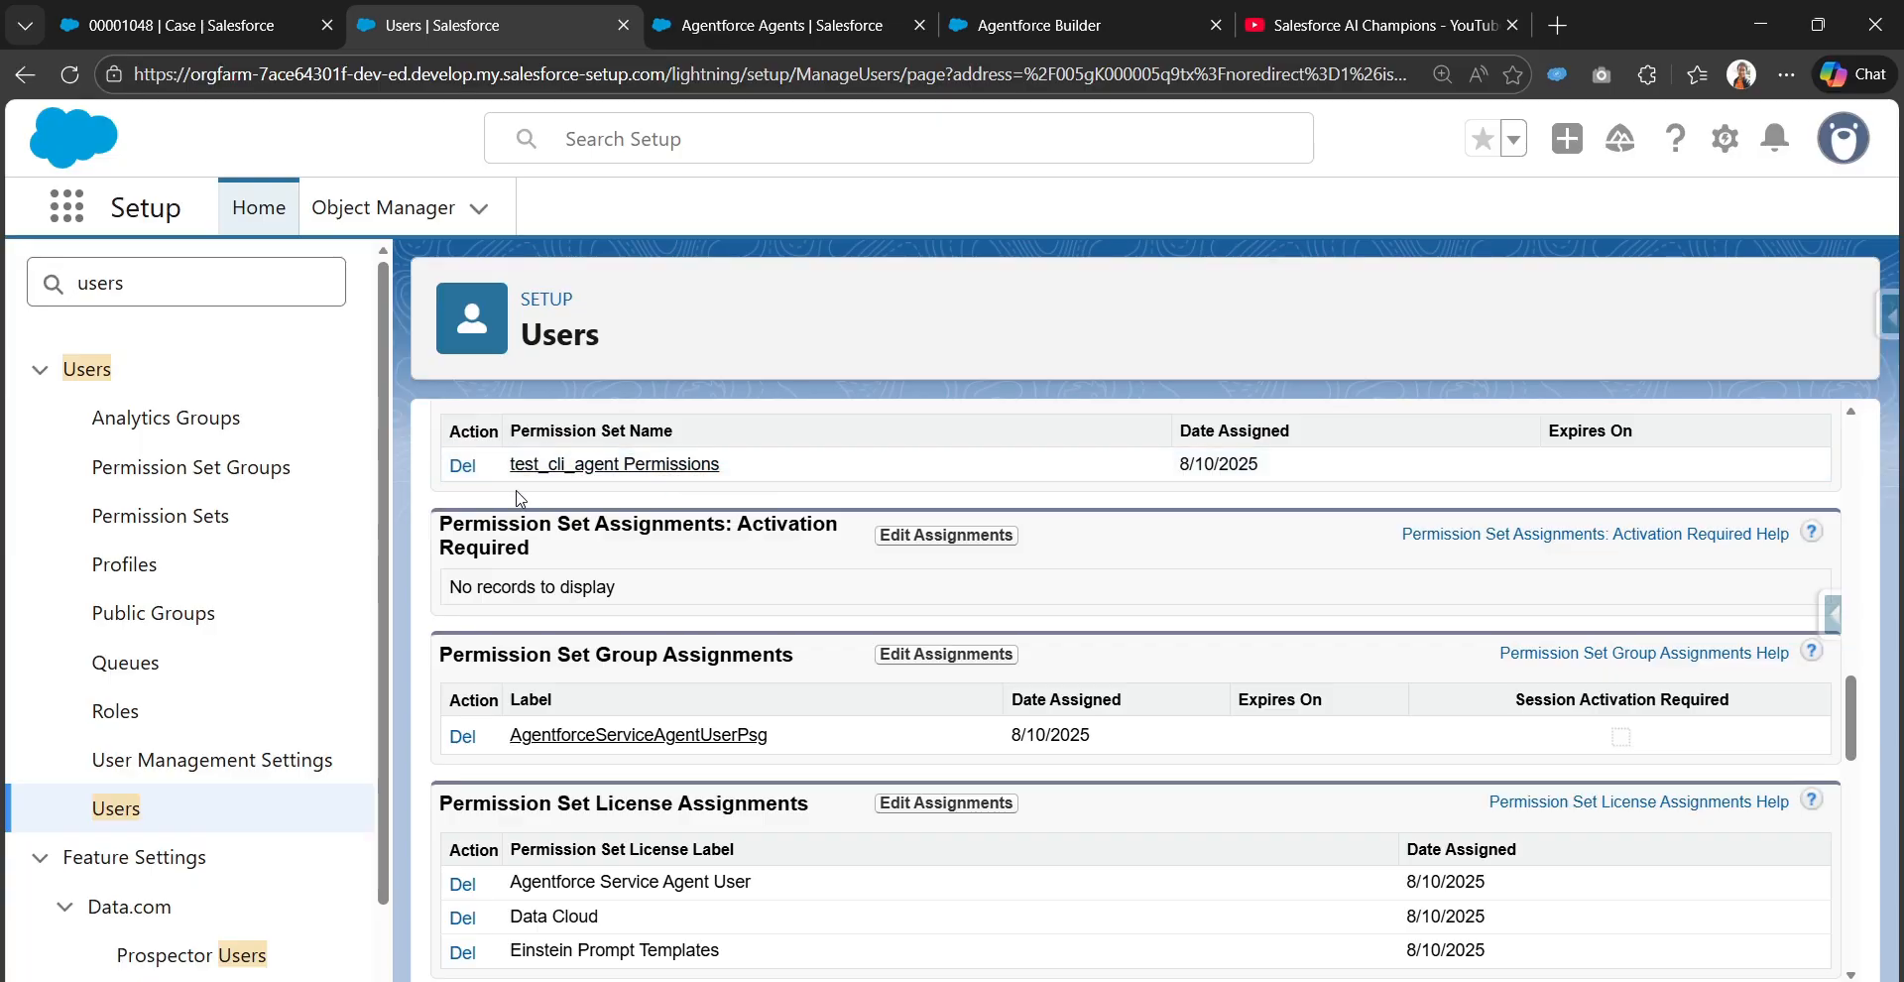
{"action": "scroll", "coordinate": [765, 510], "scroll_direction": "down", "scroll_amount": 1}
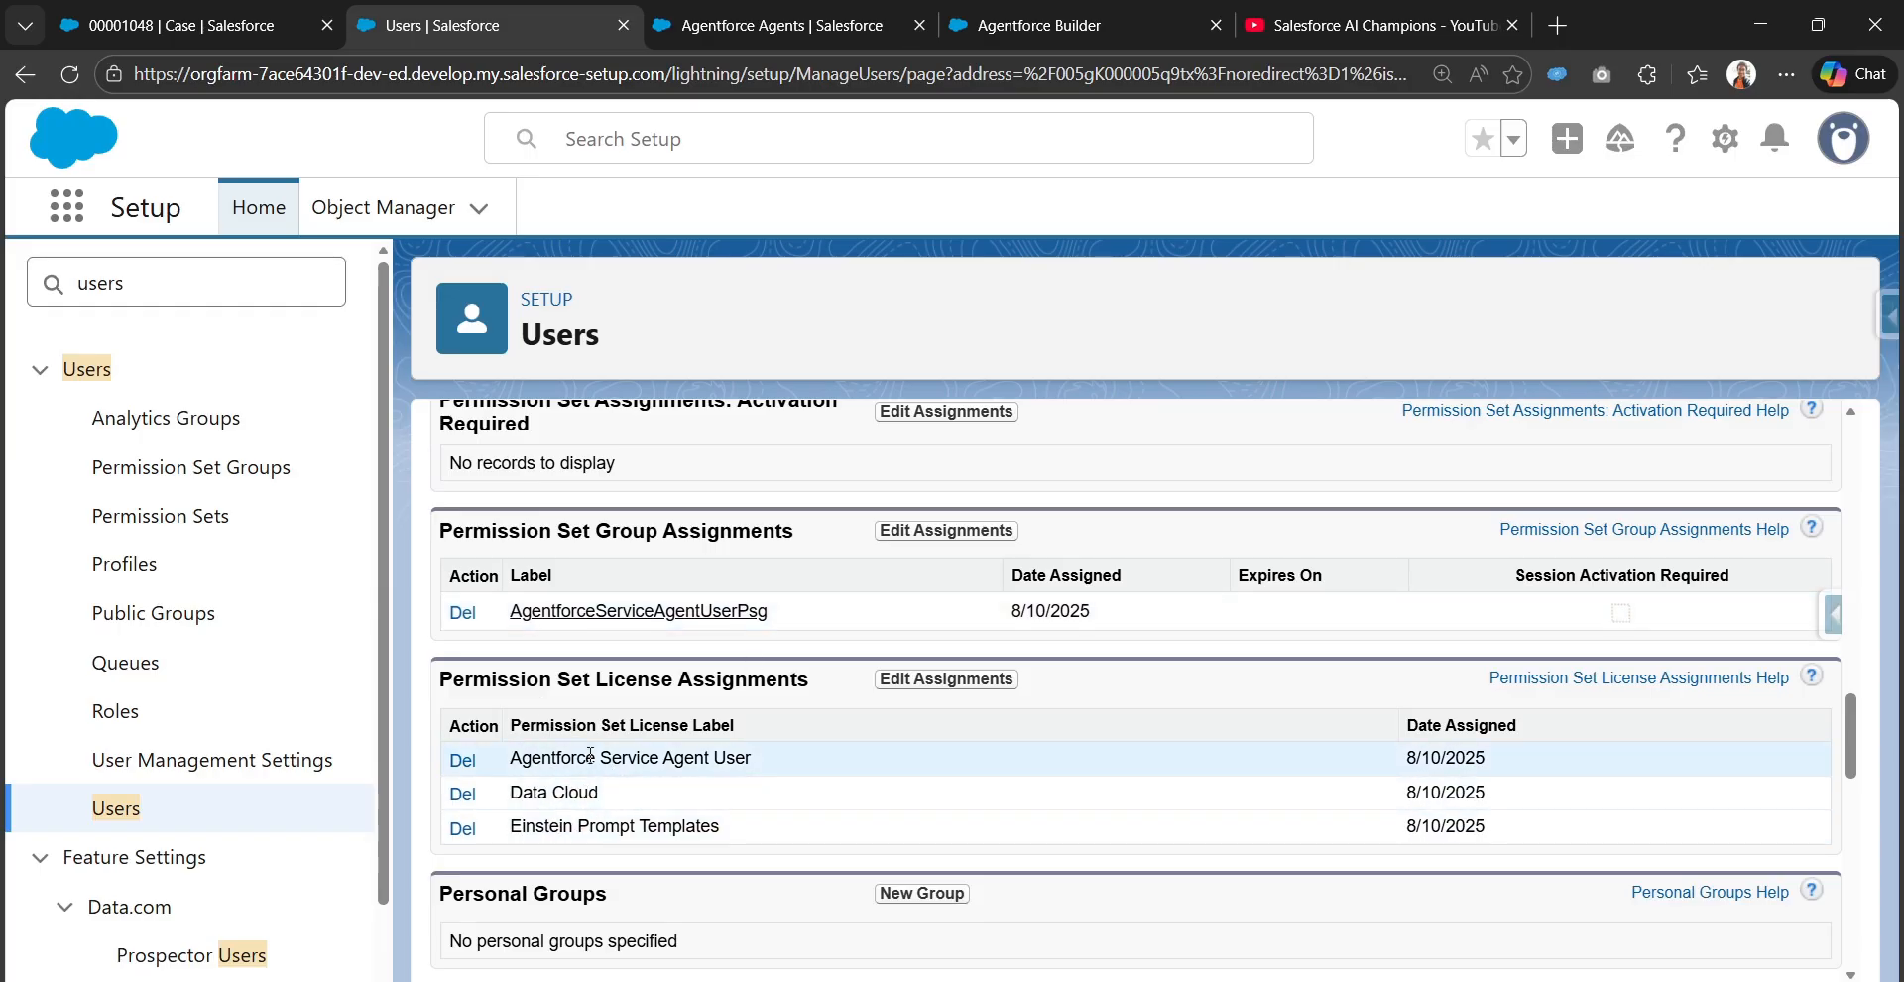
{"action": "scroll", "coordinate": [585, 845], "scroll_direction": "up", "scroll_amount": 1}
{"action": "scroll", "coordinate": [585, 845], "scroll_direction": "up", "scroll_amount": 1}
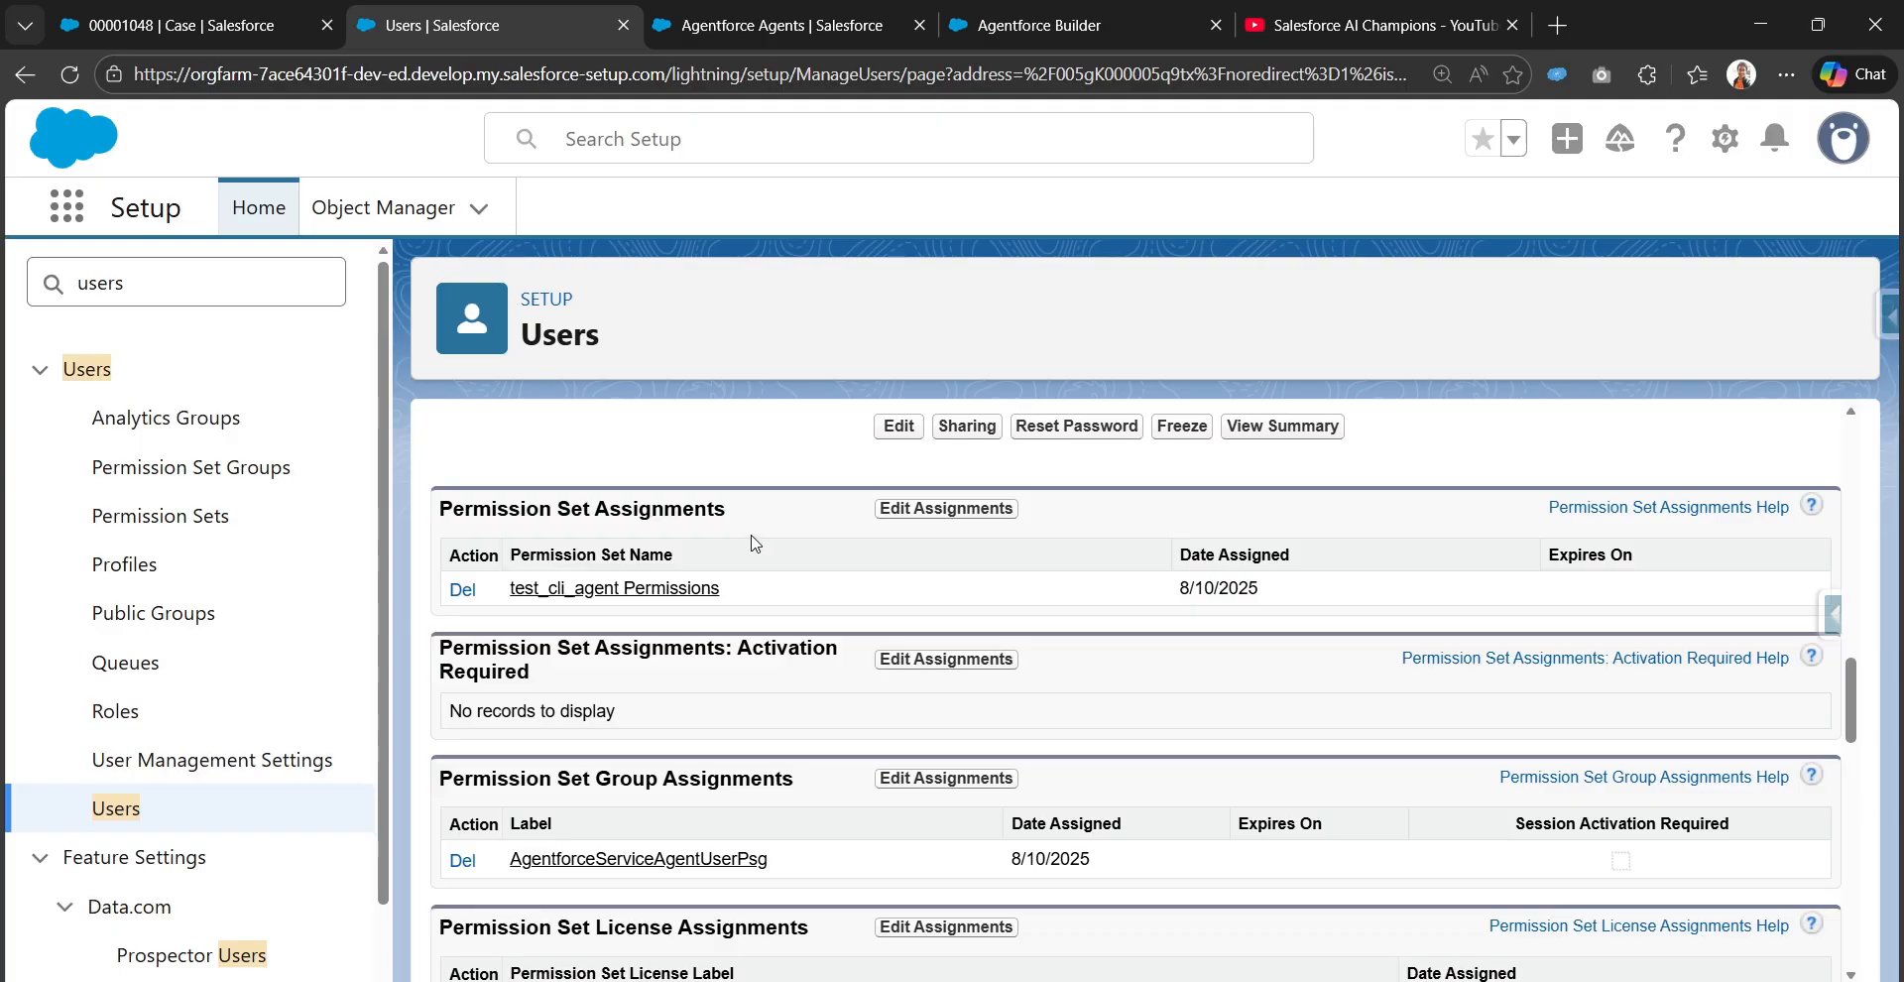
Open the test_cli_agent Permissions permission set and navigate to its Contacts object settings
{"action": "left_click", "coordinate": [562, 593]}
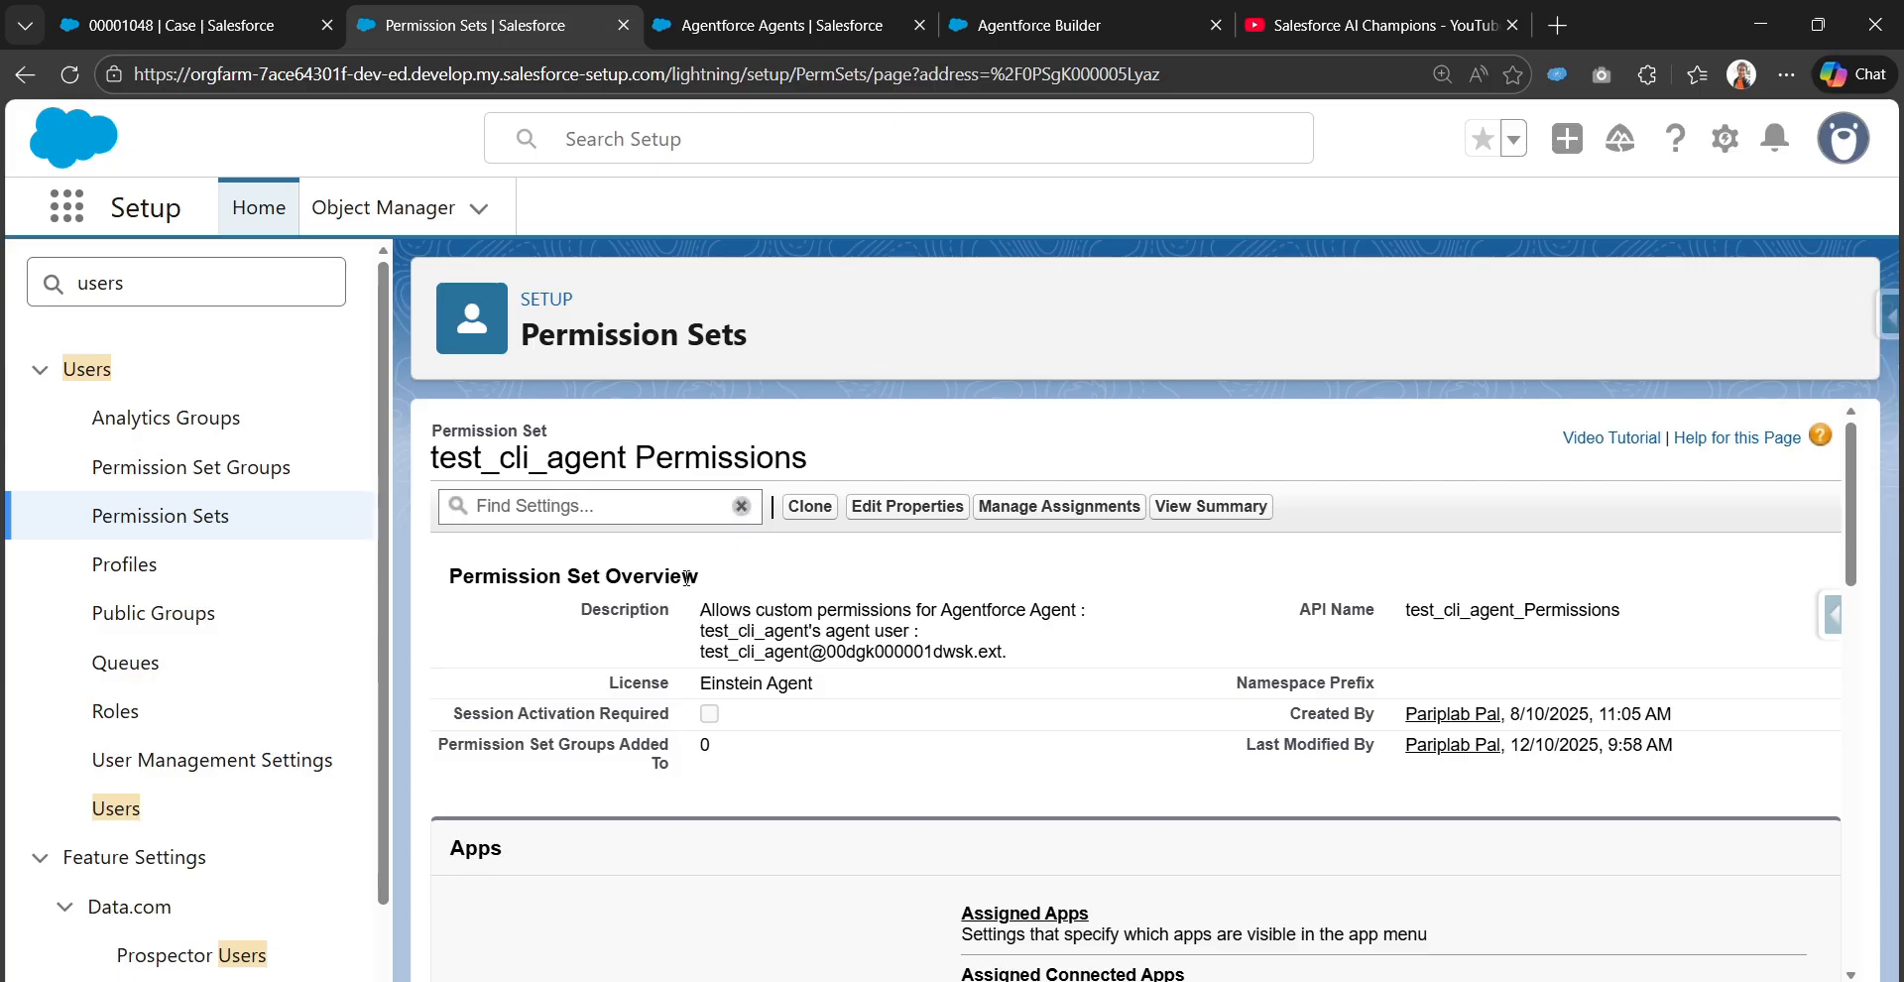
{"action": "scroll", "coordinate": [774, 739], "scroll_direction": "down", "scroll_amount": 2}
{"action": "scroll", "coordinate": [665, 635], "scroll_direction": "up", "scroll_amount": 2}
{"action": "scroll", "coordinate": [746, 635], "scroll_direction": "down", "scroll_amount": 4}
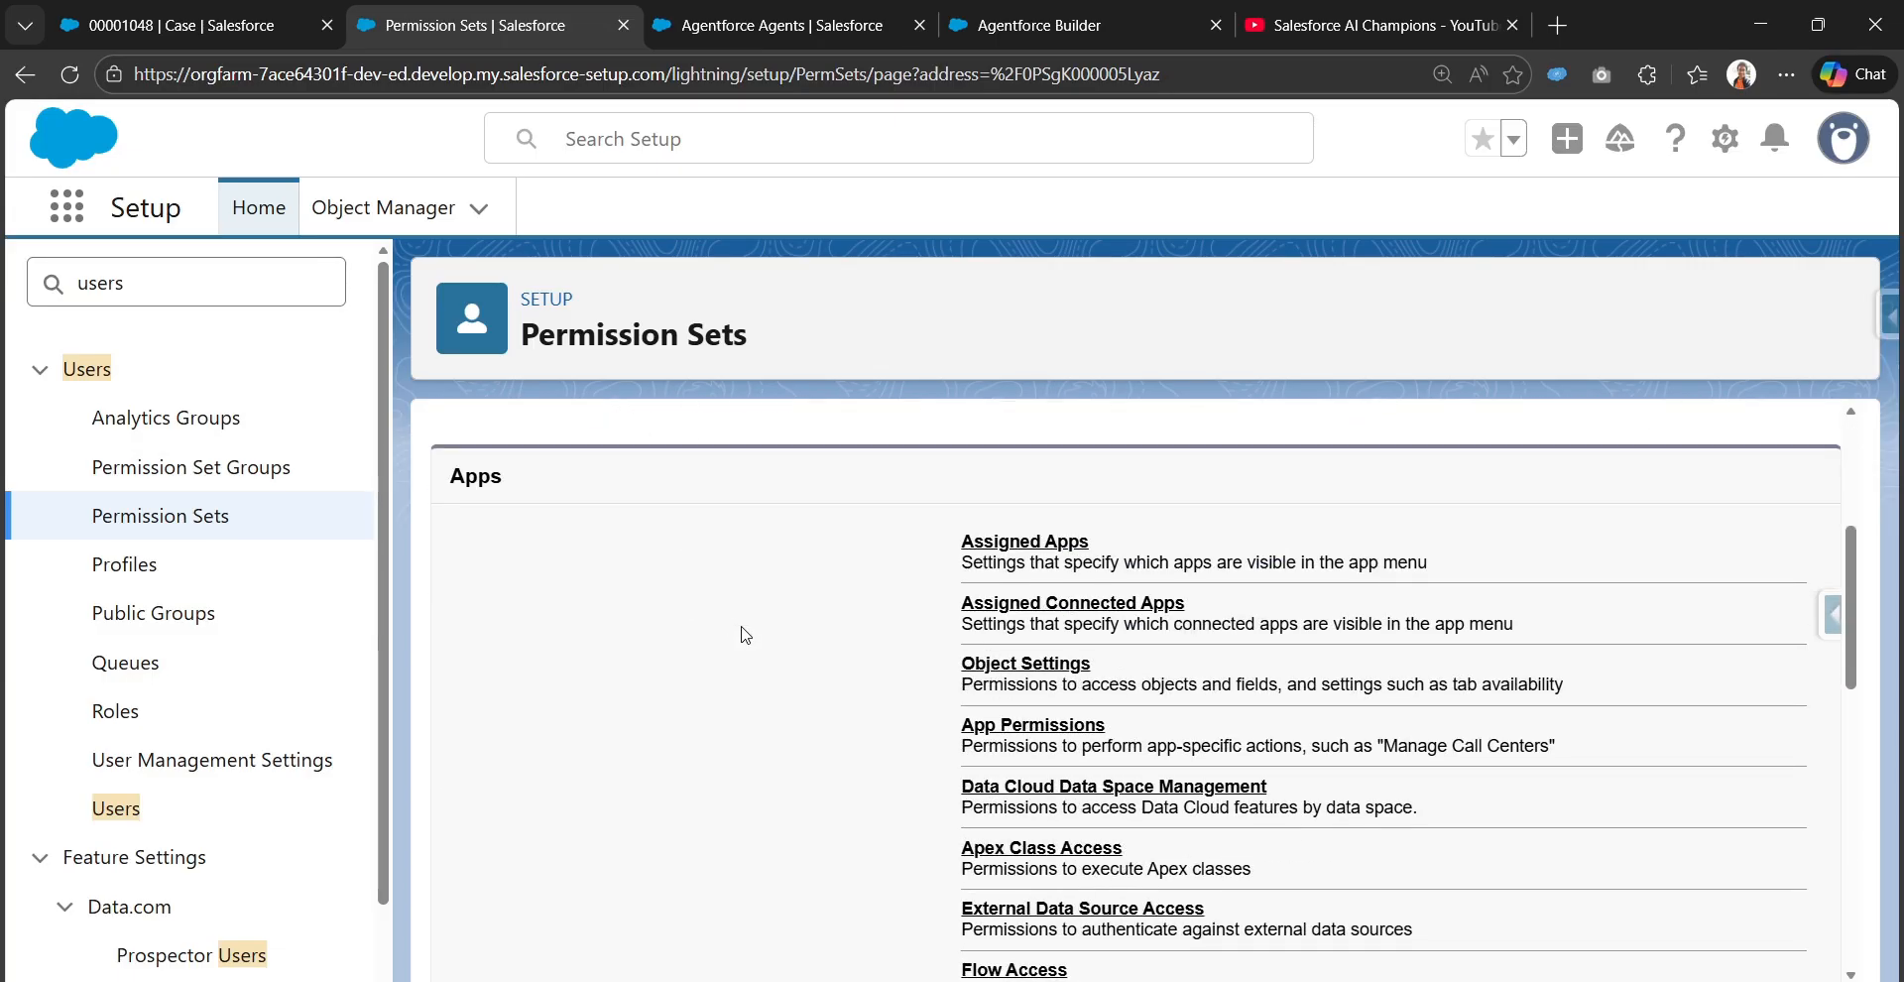
{"action": "left_click", "coordinate": [1054, 664]}
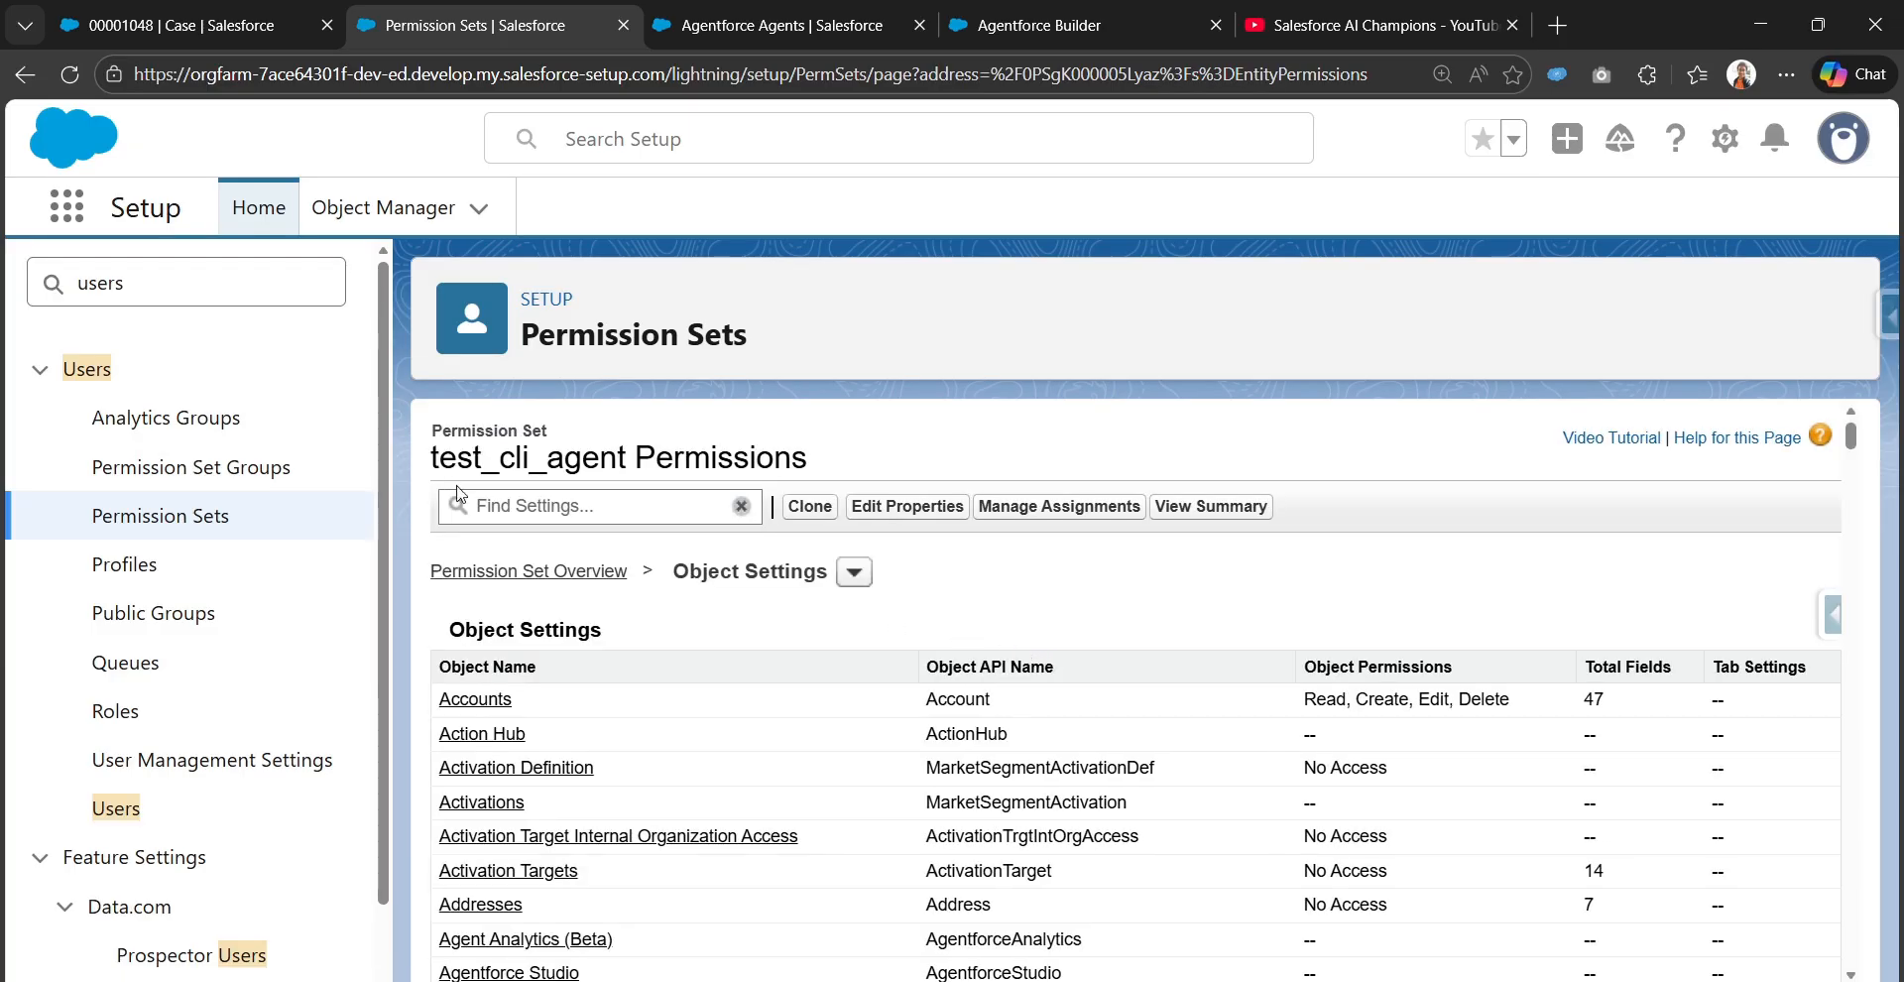
{"action": "left_click", "coordinate": [510, 514]}
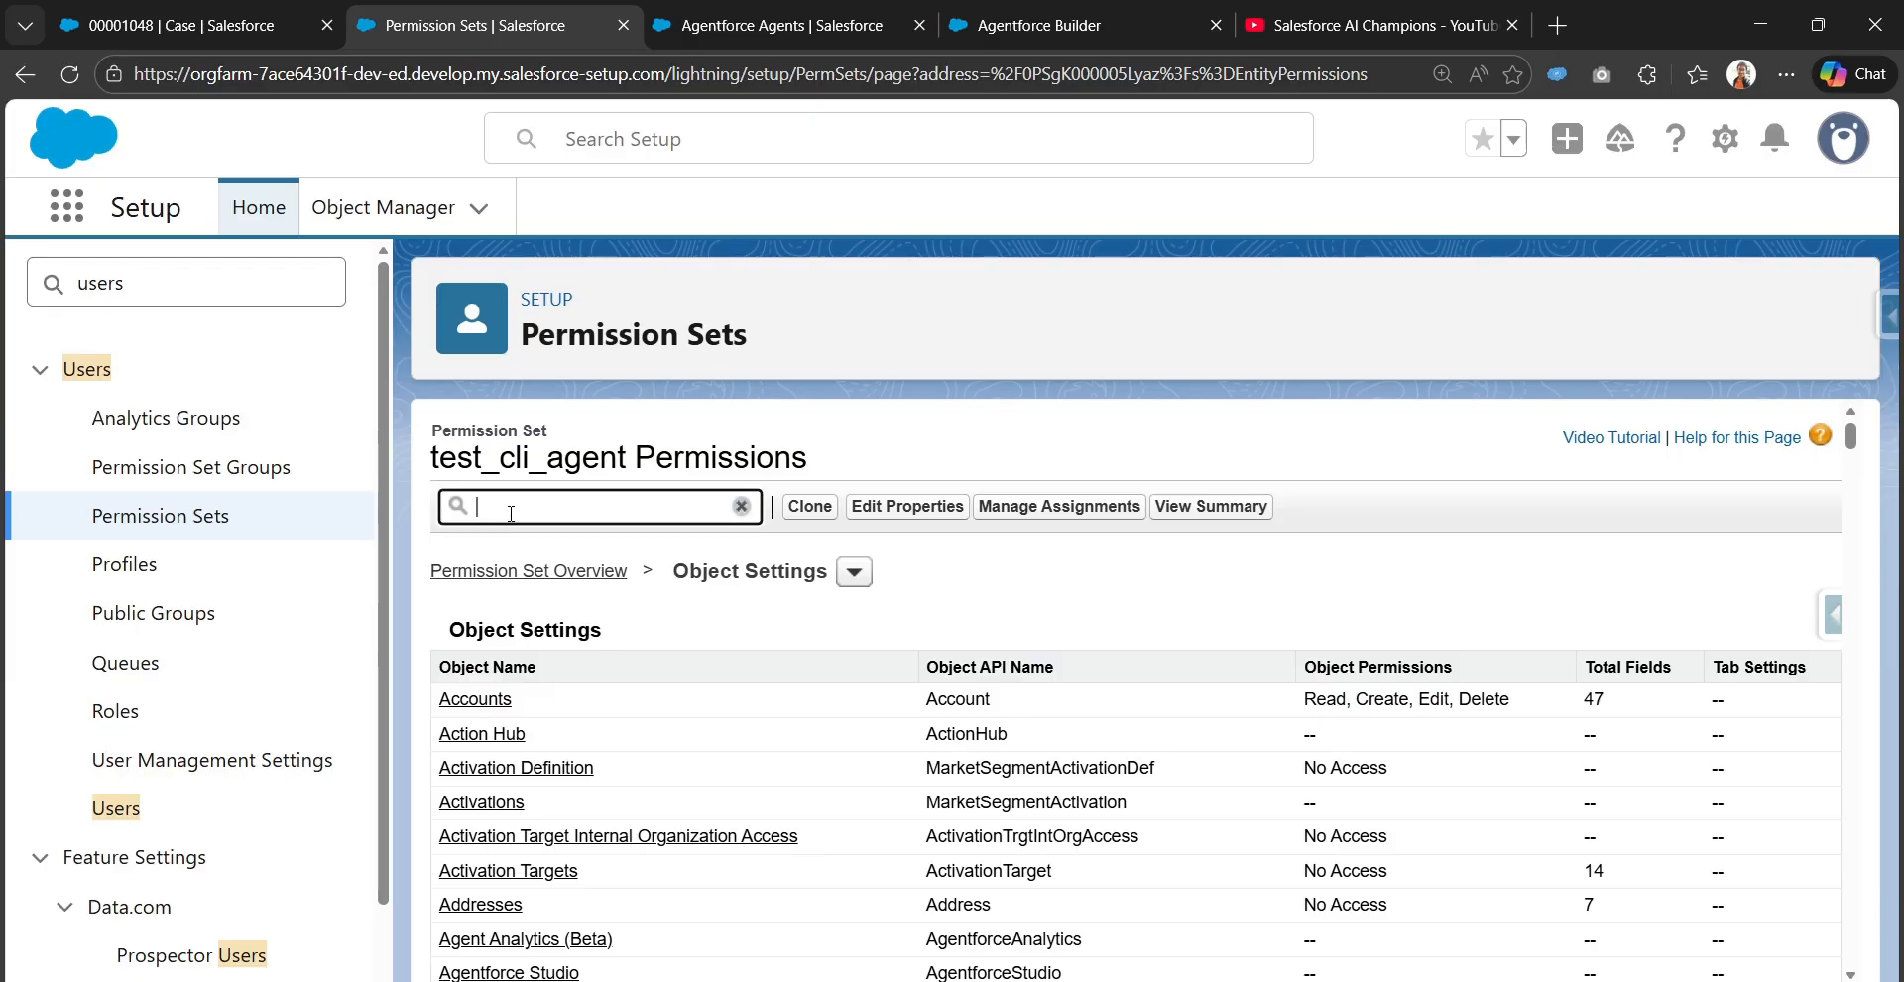
{"action": "type", "text": "contacts"}
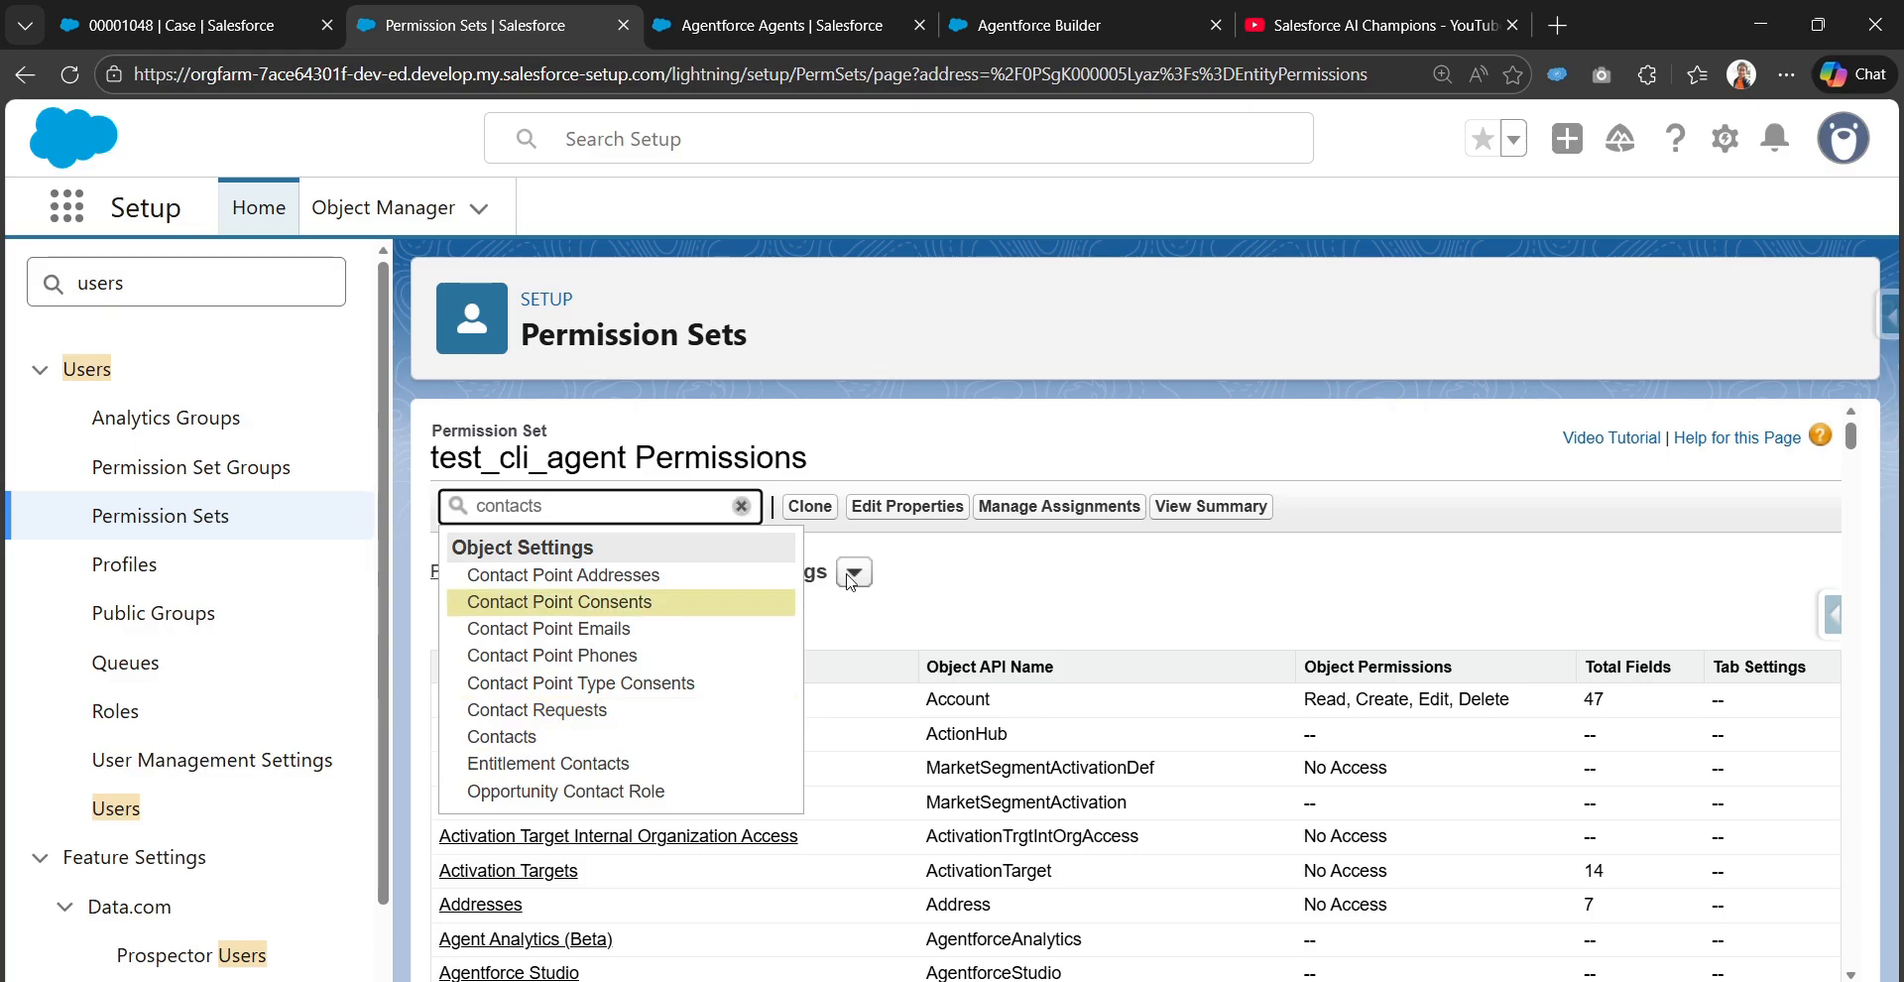
{"action": "left_click", "coordinate": [499, 738]}
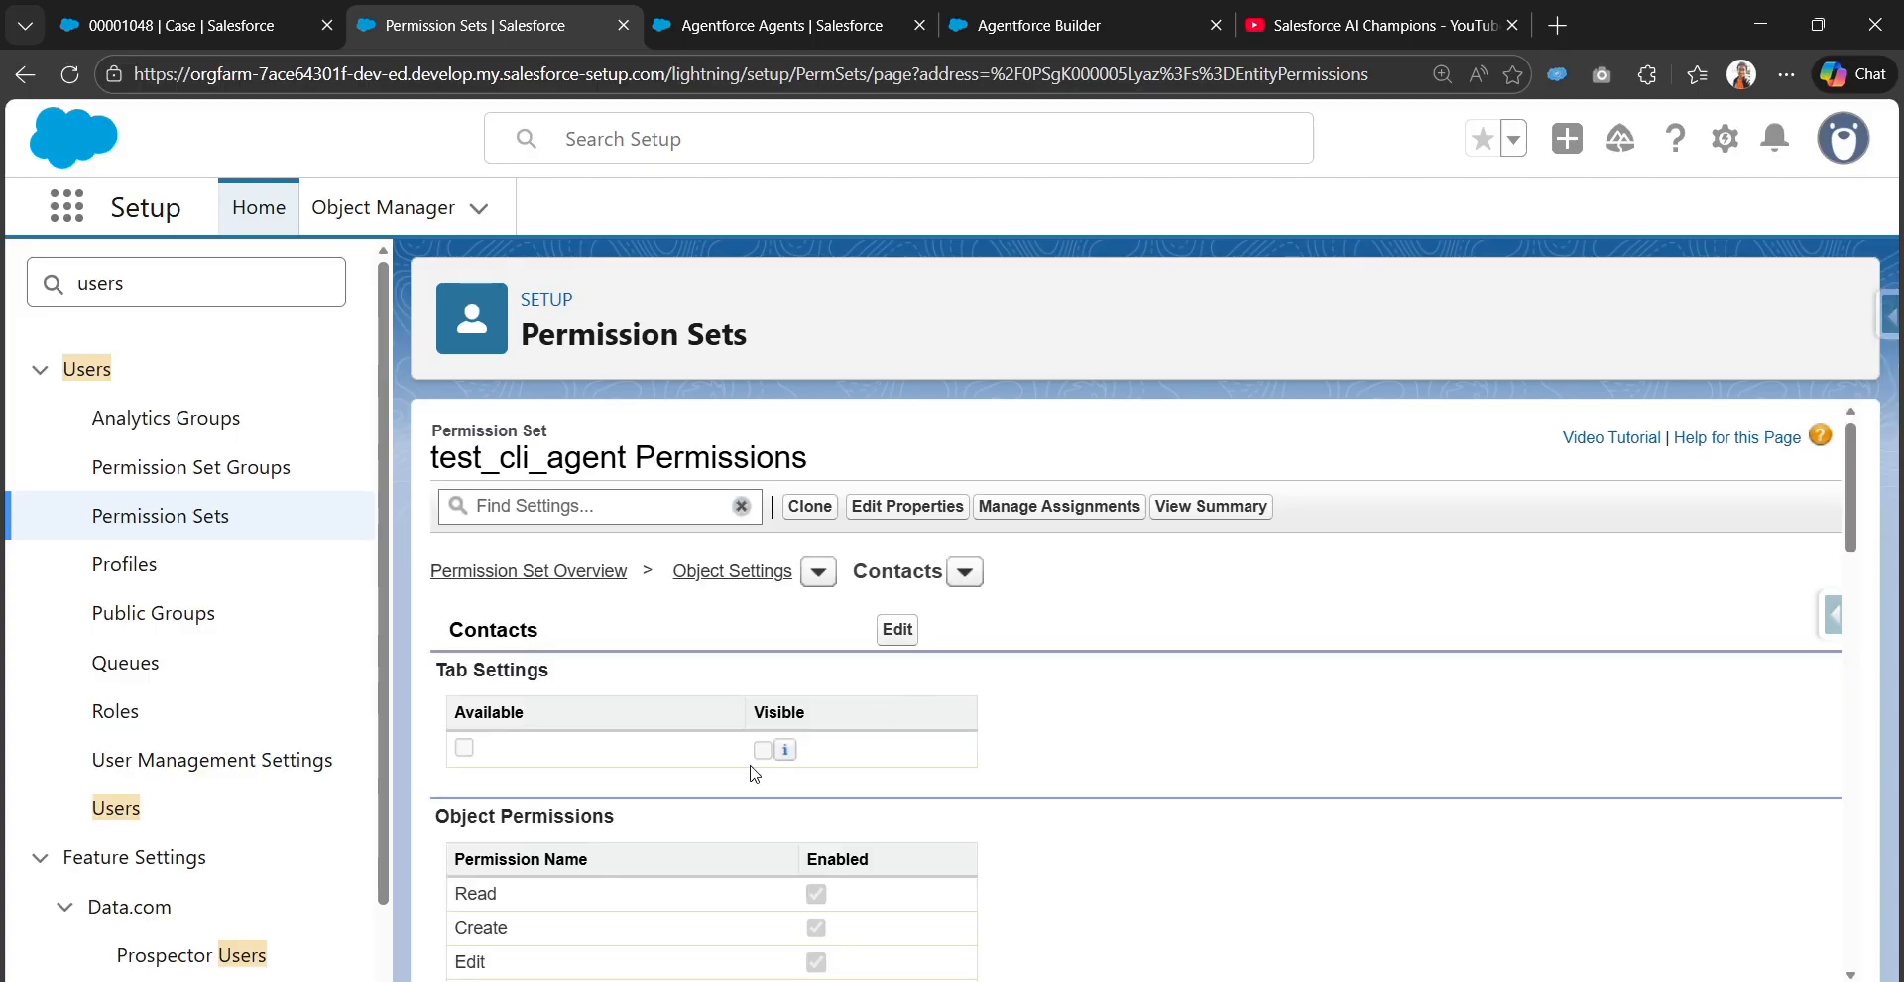
Examine the Contacts object permissions and field permissions granted by the permission set
{"action": "scroll", "coordinate": [791, 645], "scroll_direction": "down", "scroll_amount": 3}
{"action": "scroll", "coordinate": [879, 539], "scroll_direction": "up", "scroll_amount": 1}
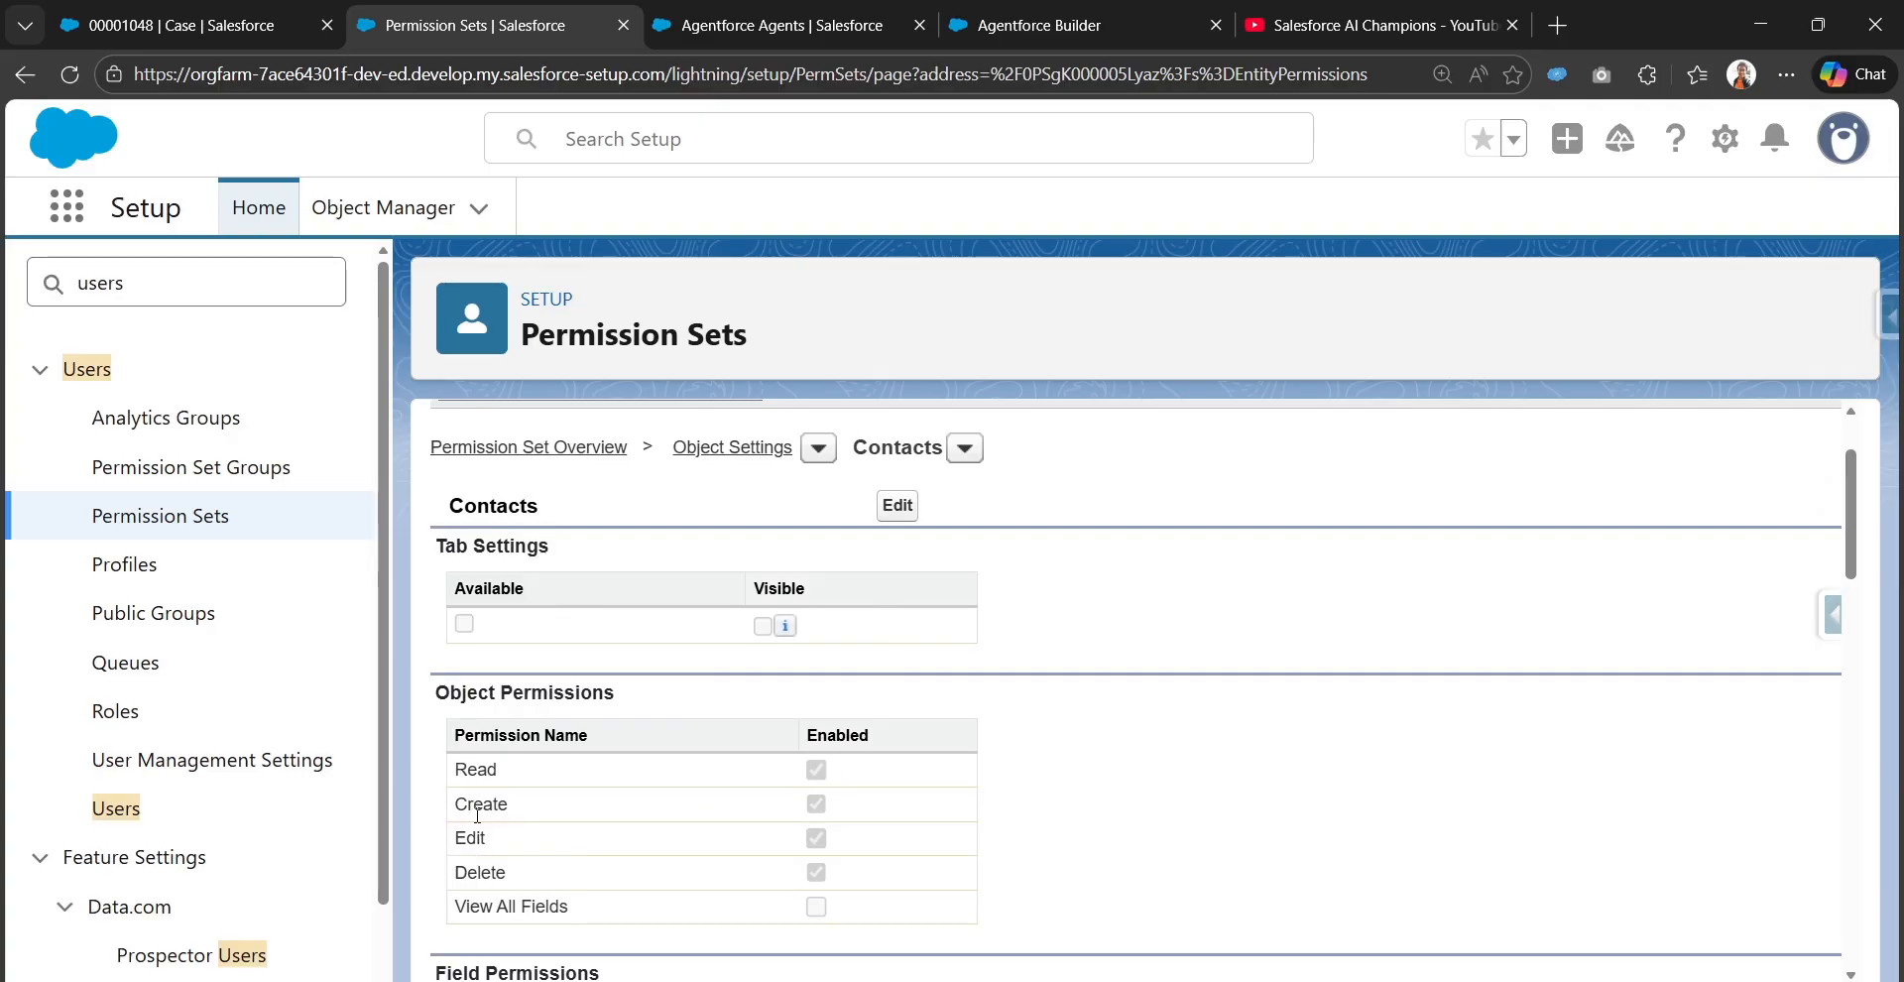
{"action": "scroll", "coordinate": [477, 815], "scroll_direction": "down", "scroll_amount": 5}
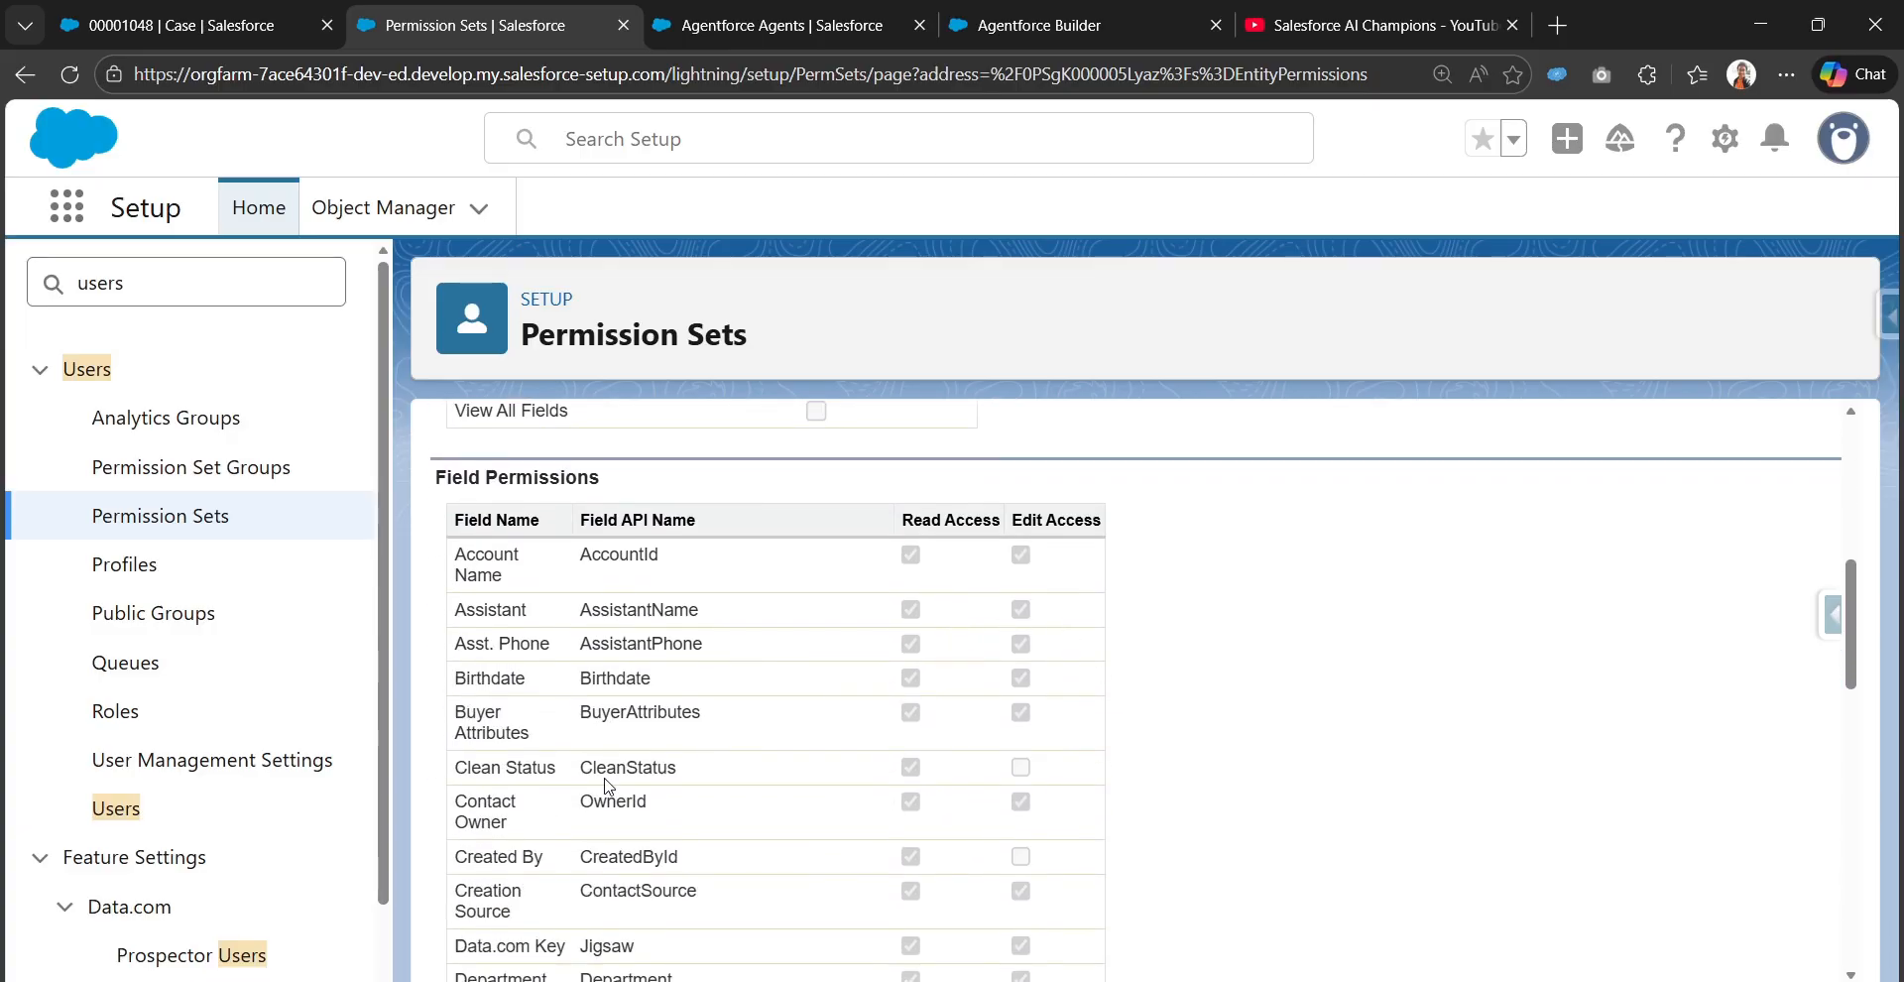
{"action": "scroll", "coordinate": [842, 837], "scroll_direction": "down", "scroll_amount": 13}
{"action": "scroll", "coordinate": [961, 825], "scroll_direction": "up", "scroll_amount": 10}
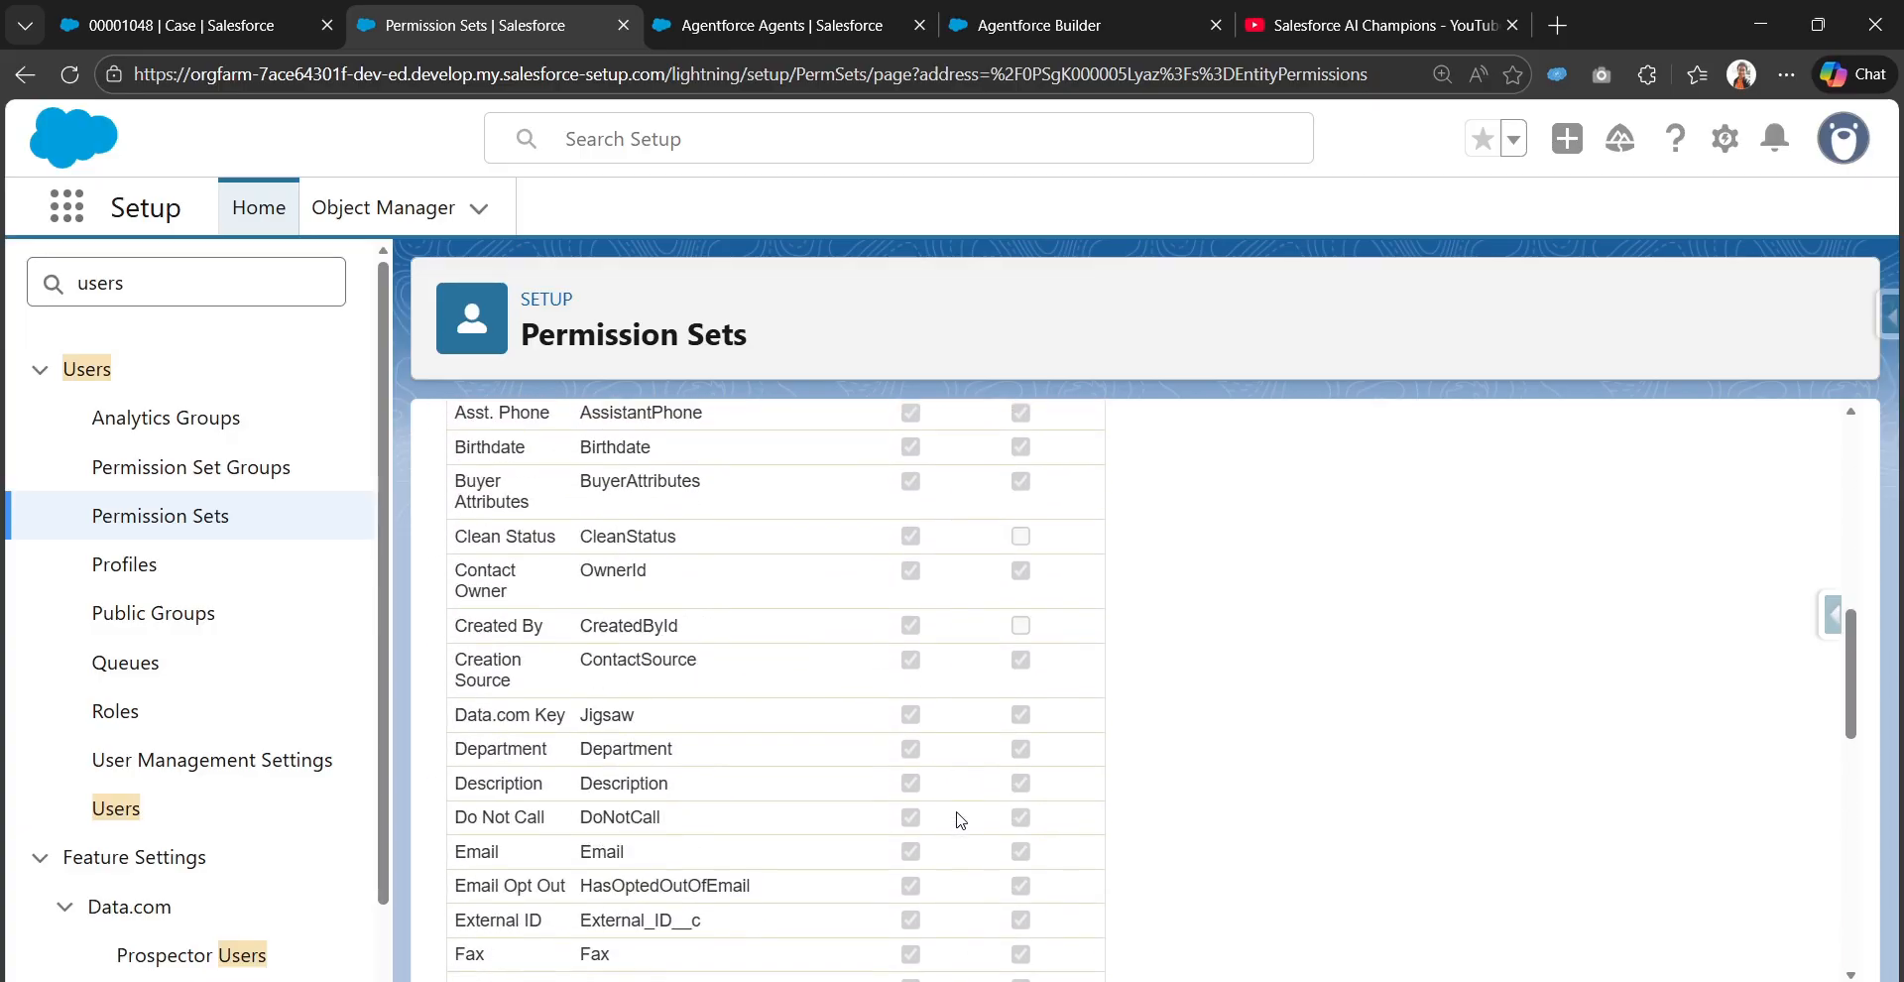
{"action": "scroll", "coordinate": [961, 819], "scroll_direction": "up", "scroll_amount": 8}
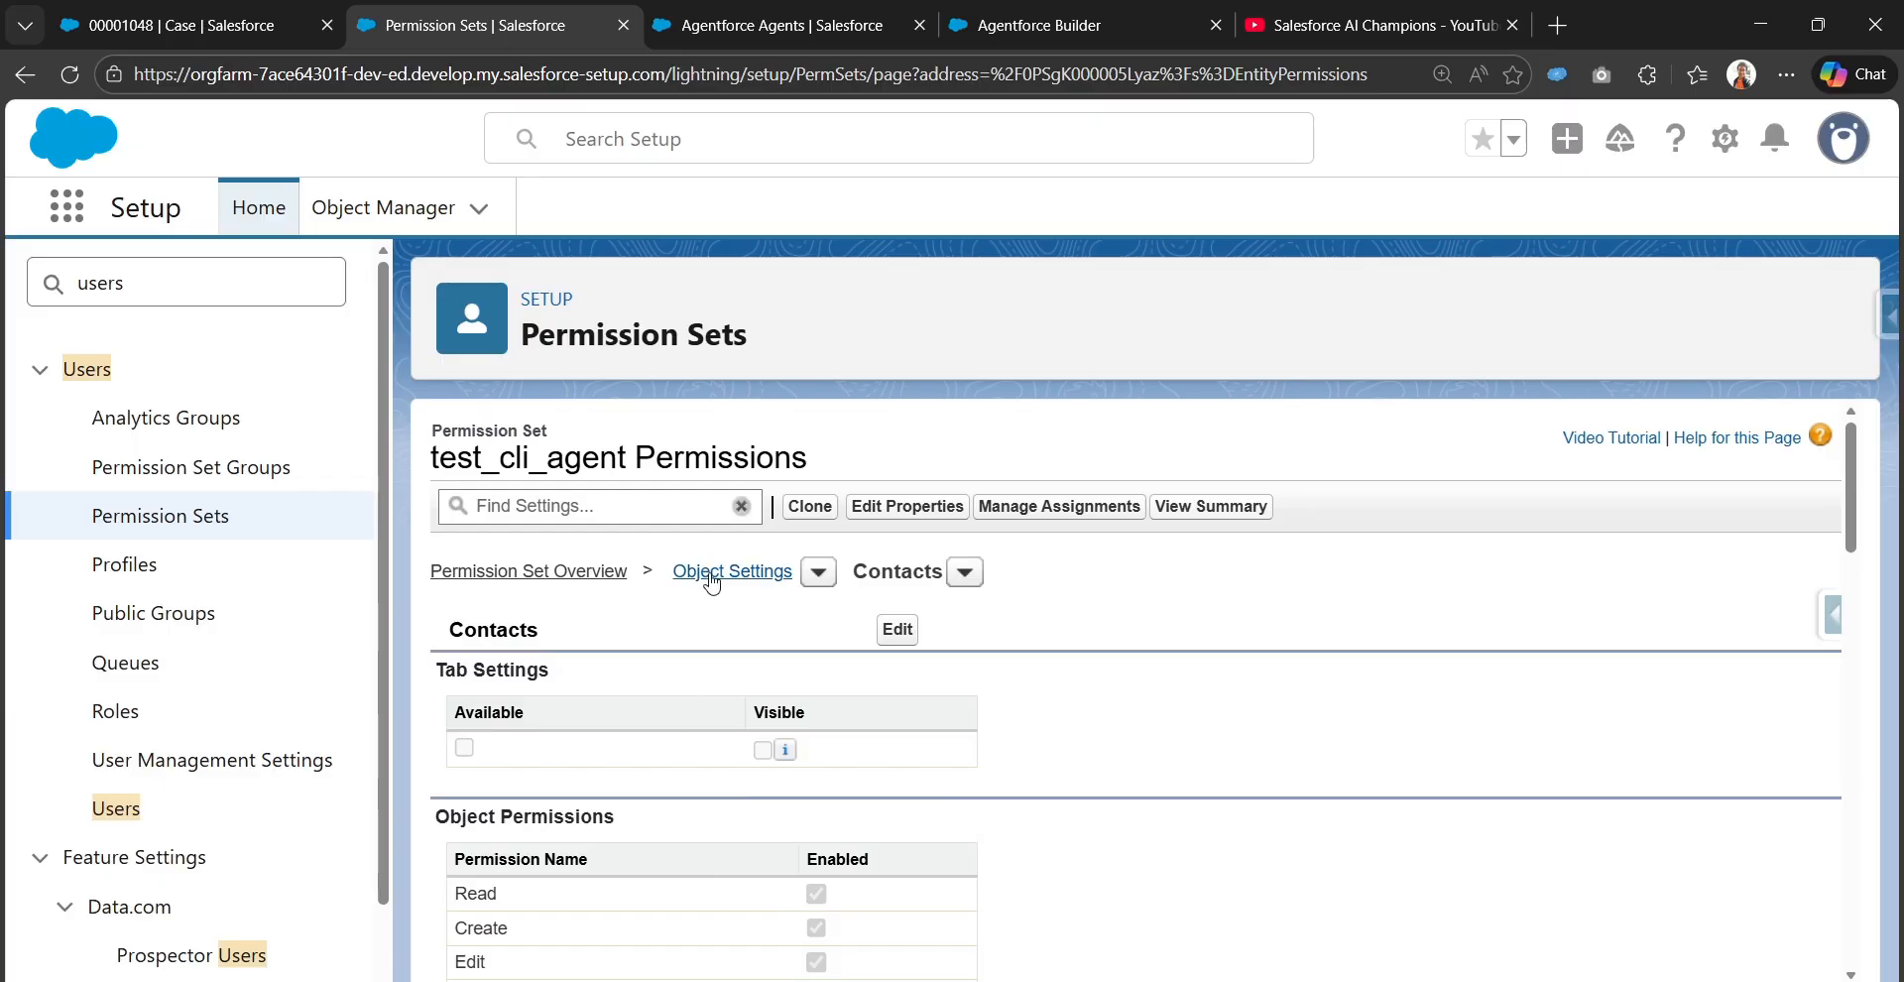
Open the Cases object settings of the test_cli_agent Permissions permission set and review its permissions
{"action": "left_click", "coordinate": [639, 504]}
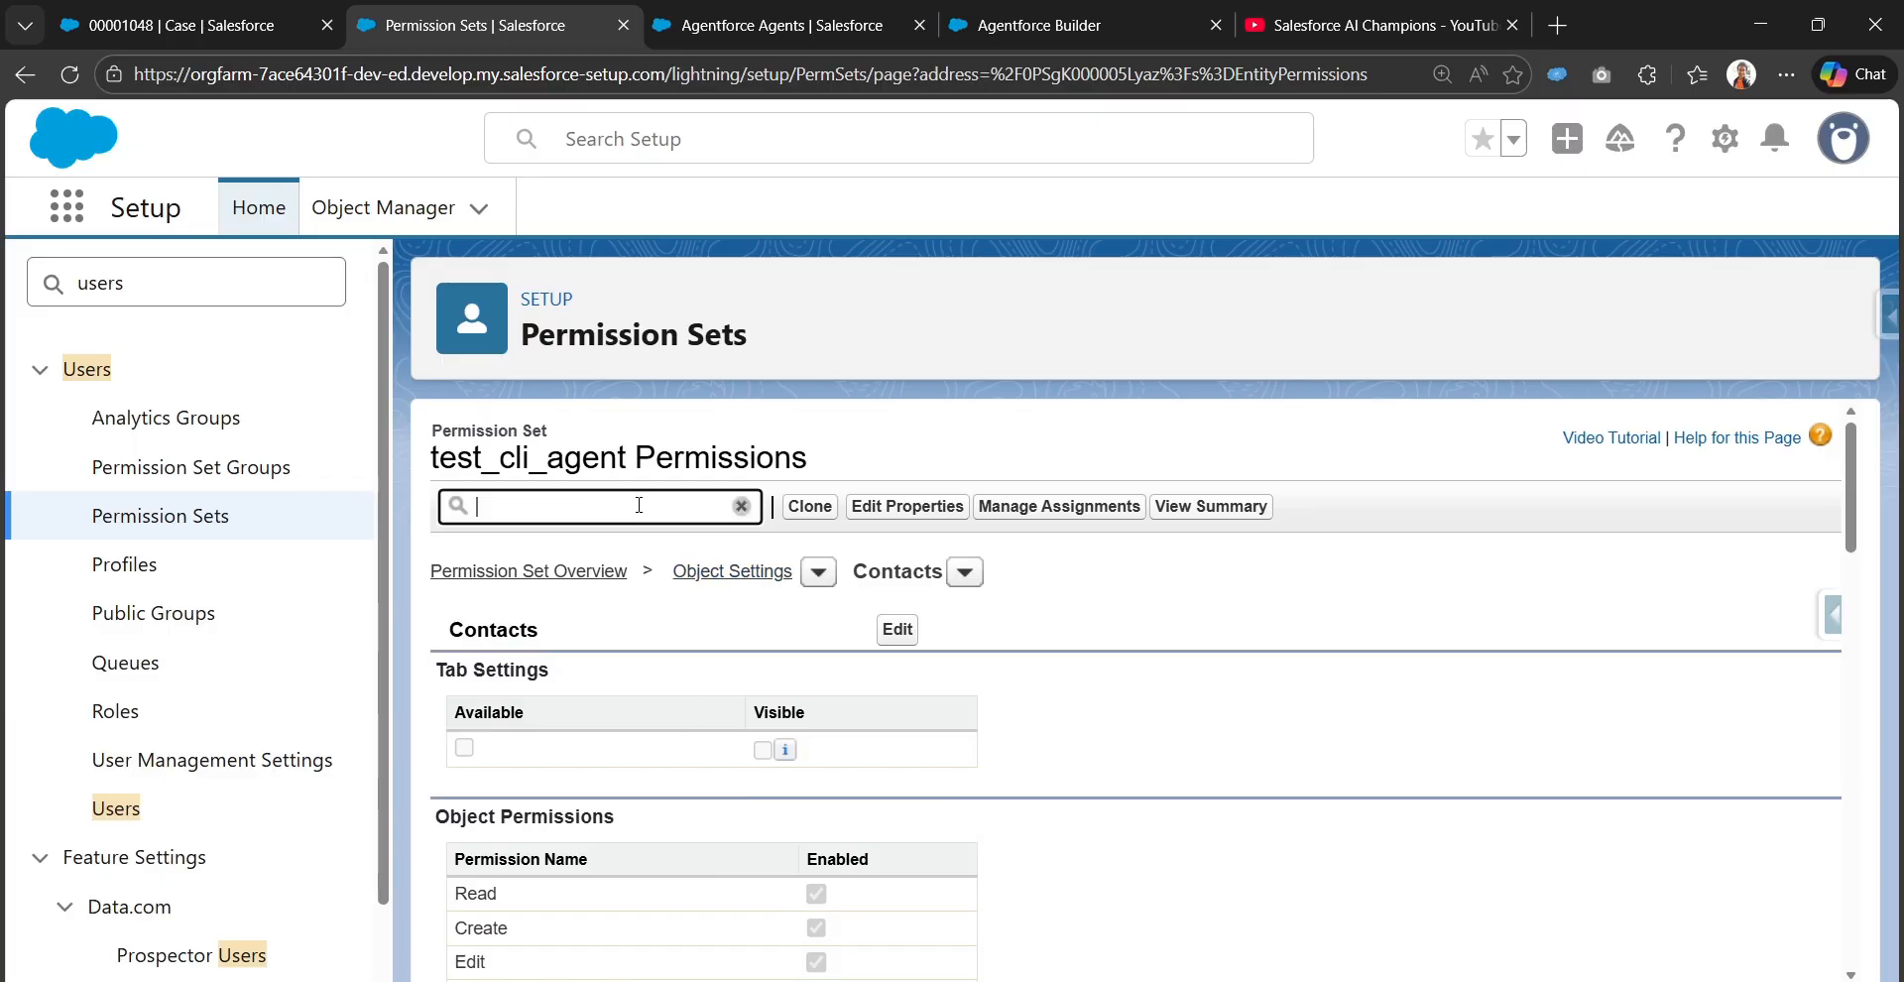
{"action": "type", "text": "case"}
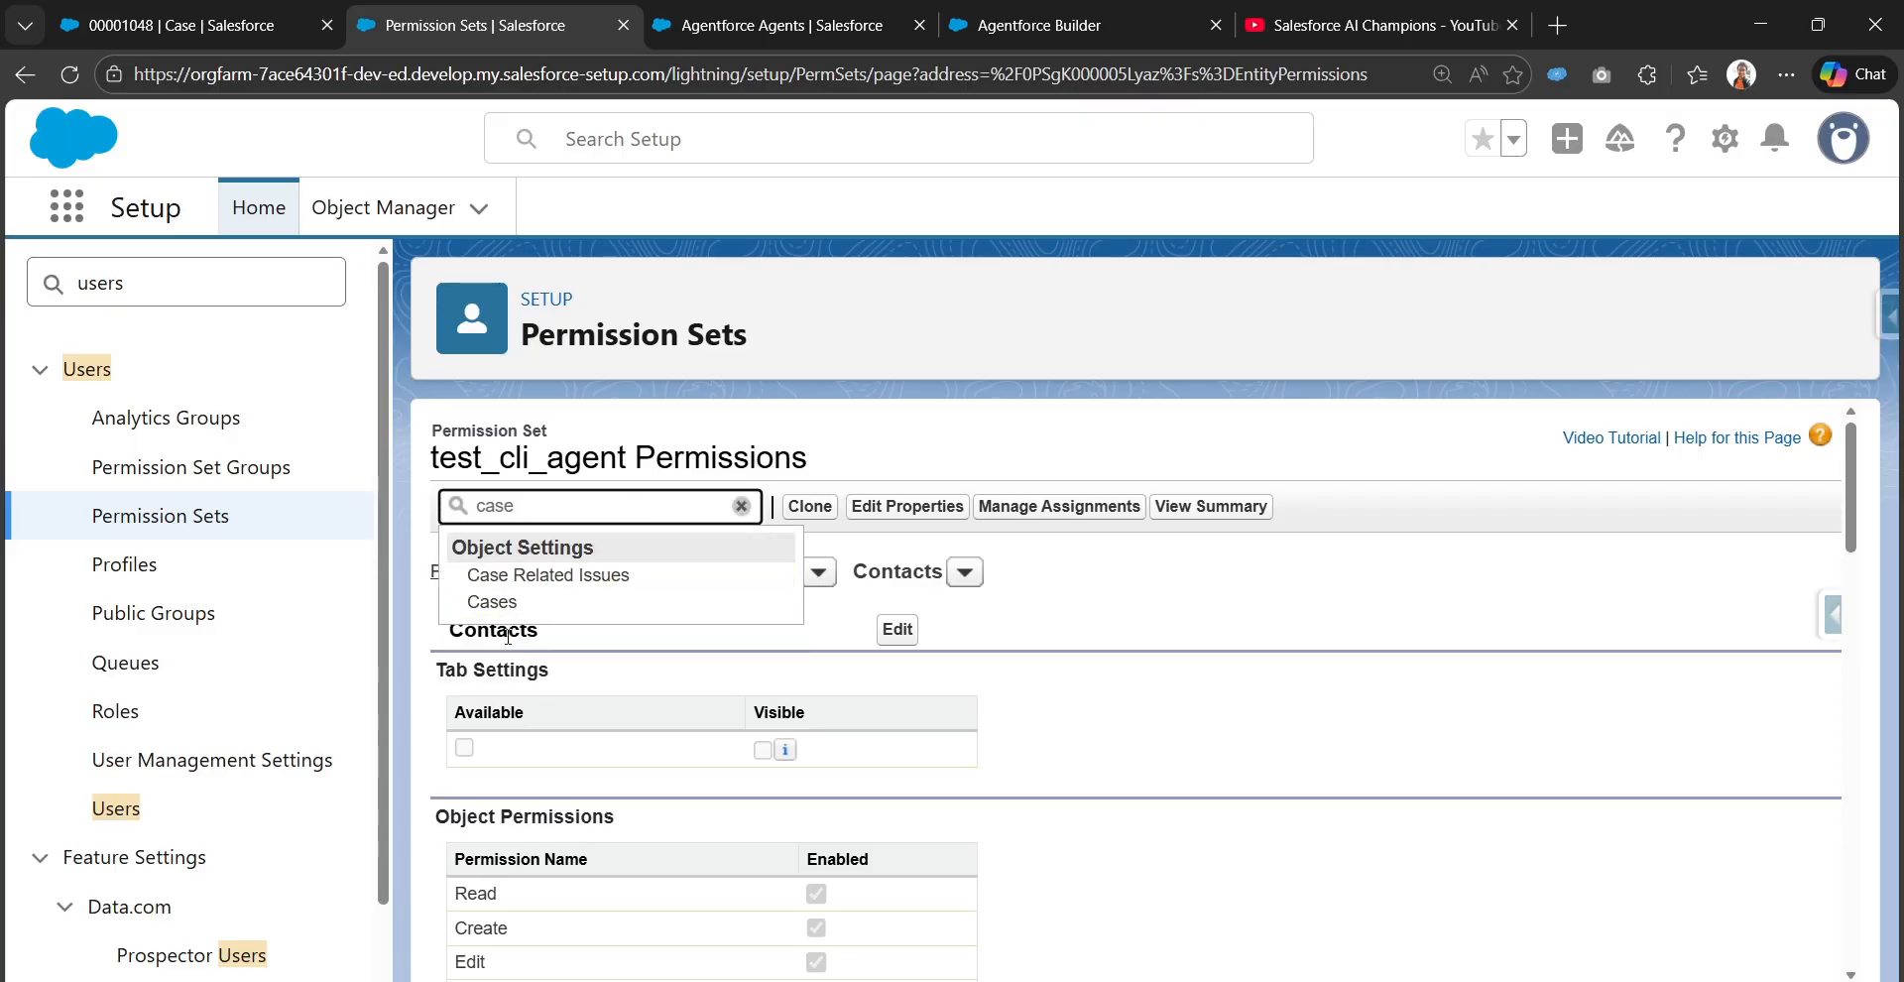
{"action": "left_click", "coordinate": [497, 603]}
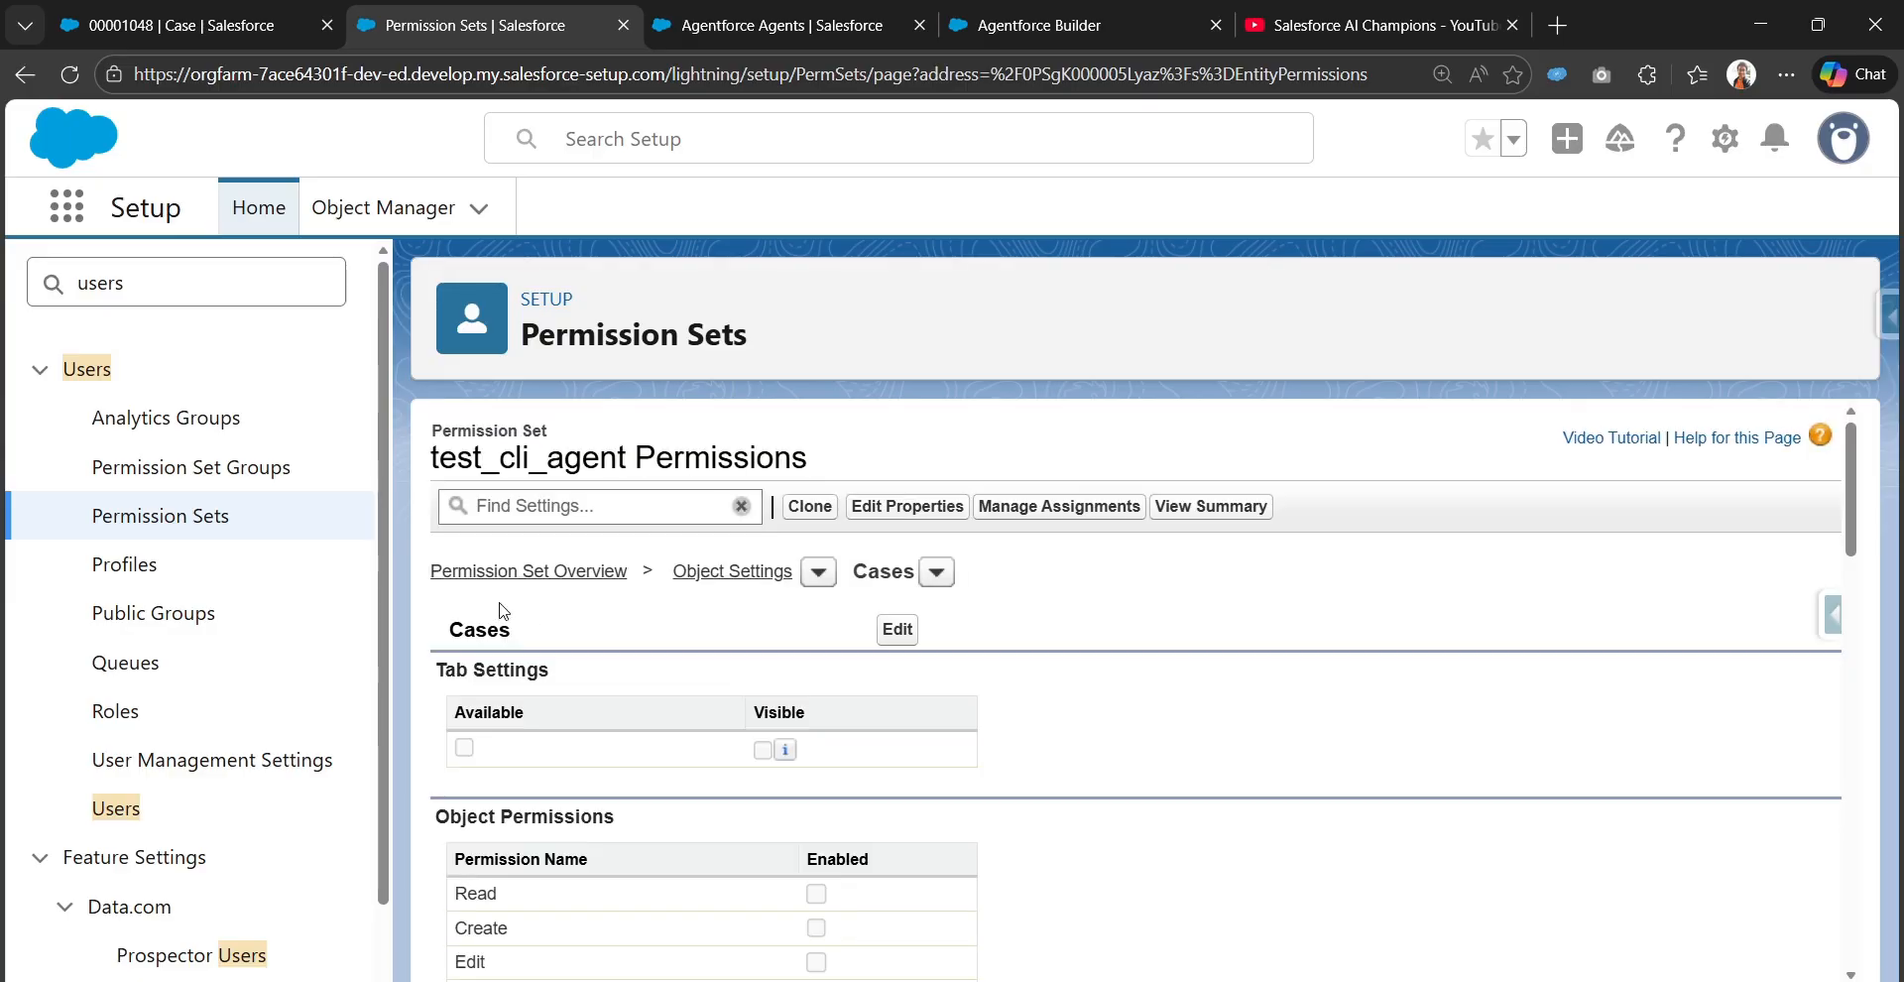
{"action": "scroll", "coordinate": [762, 818], "scroll_direction": "down", "scroll_amount": 20}
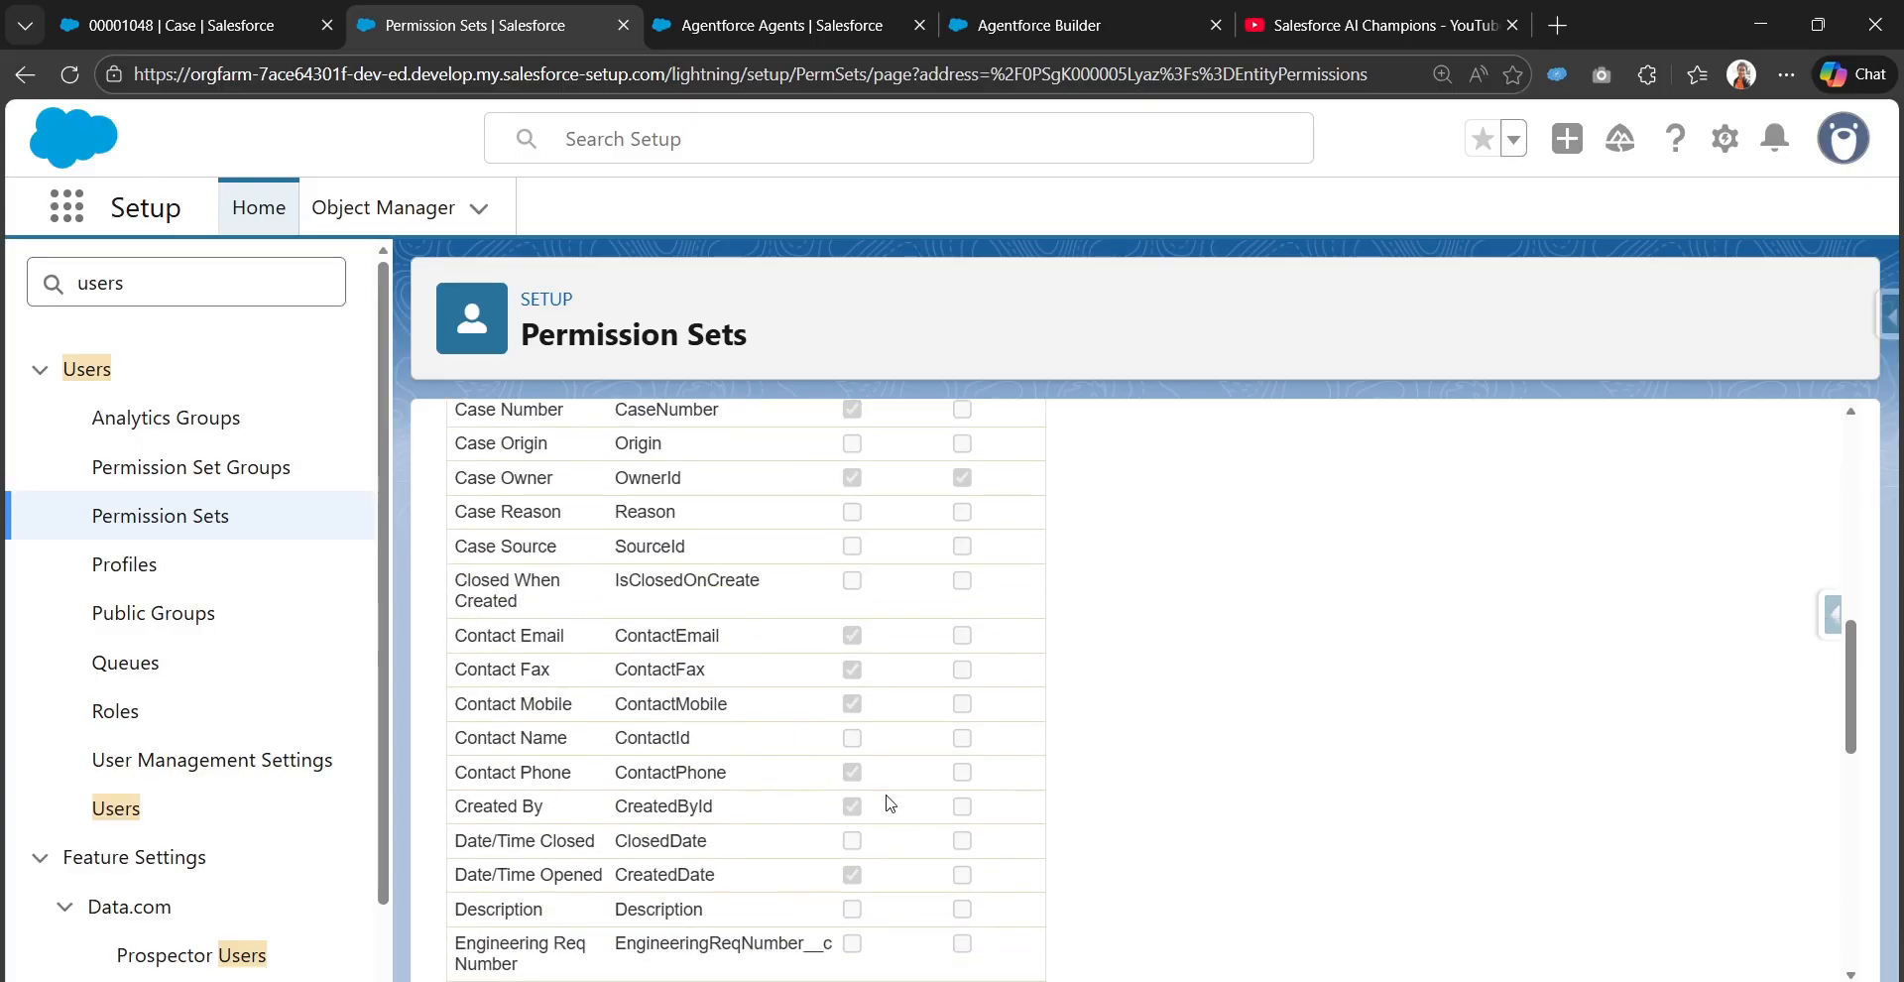
{"action": "scroll", "coordinate": [972, 736], "scroll_direction": "up", "scroll_amount": 20}
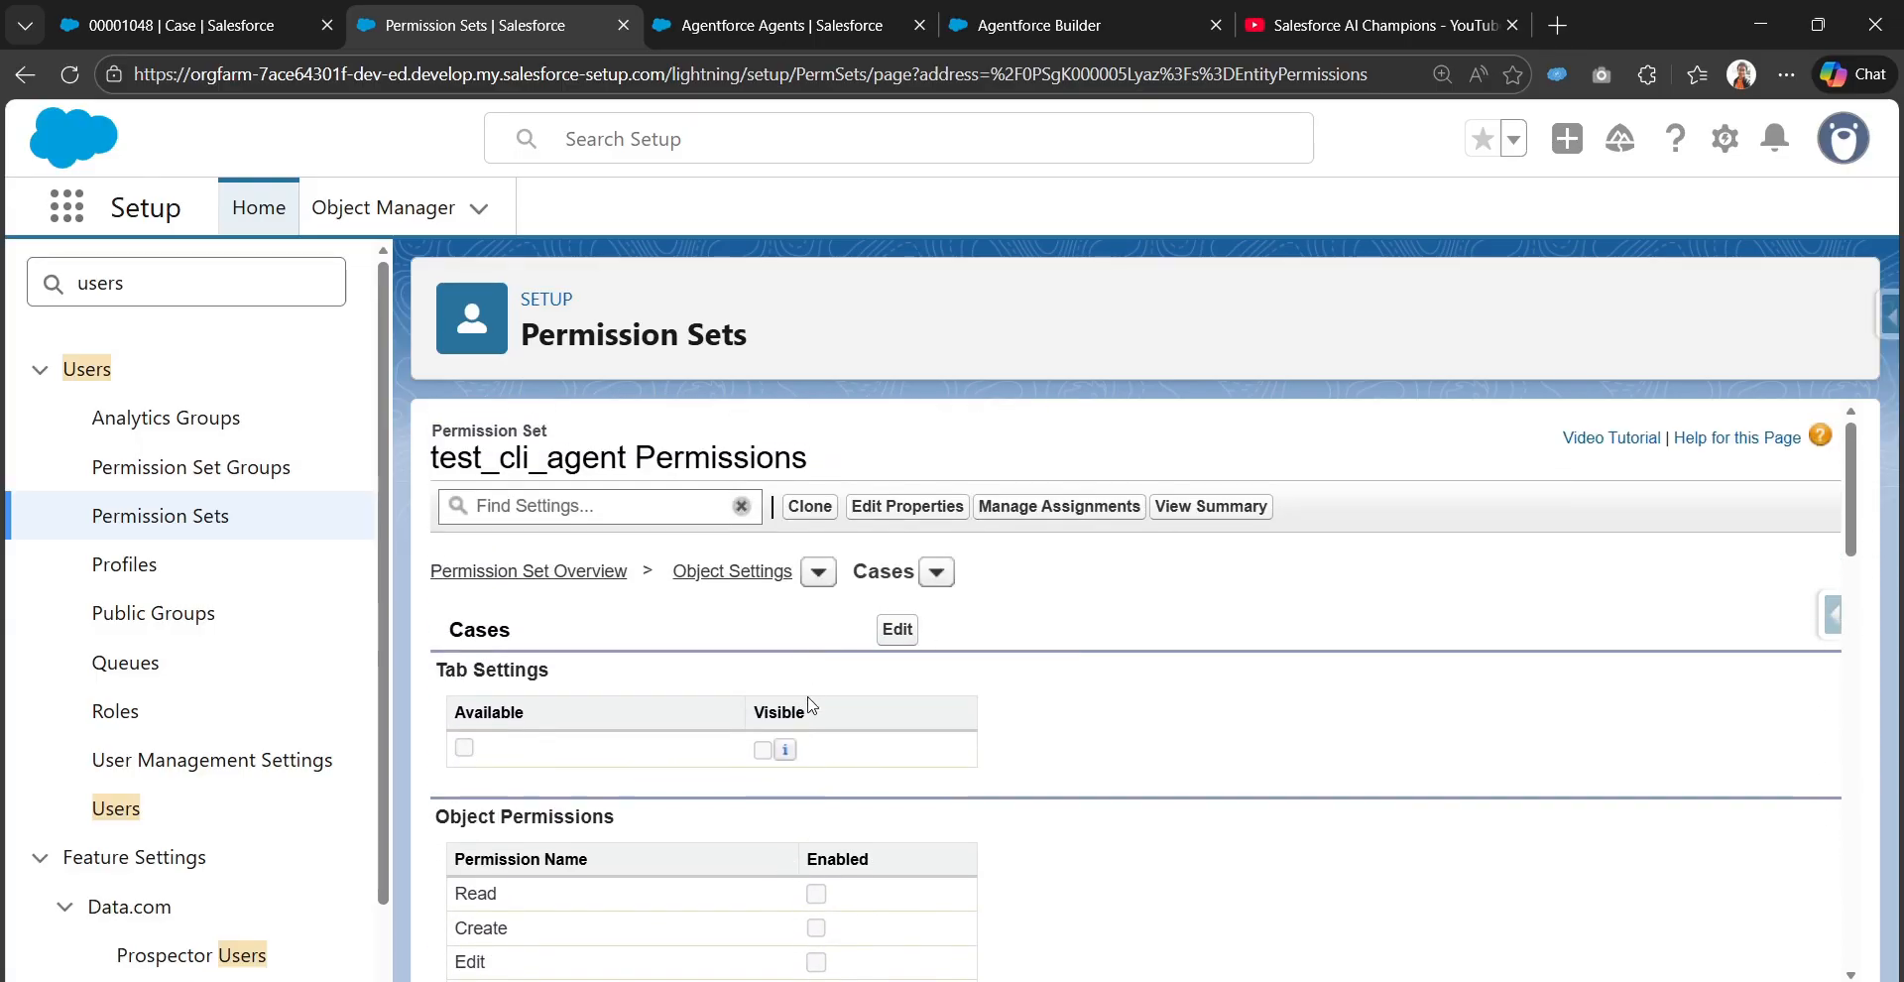
Edit the Cases object permissions to enable Read, Create, Edit and Delete
{"action": "left_click", "coordinate": [907, 633]}
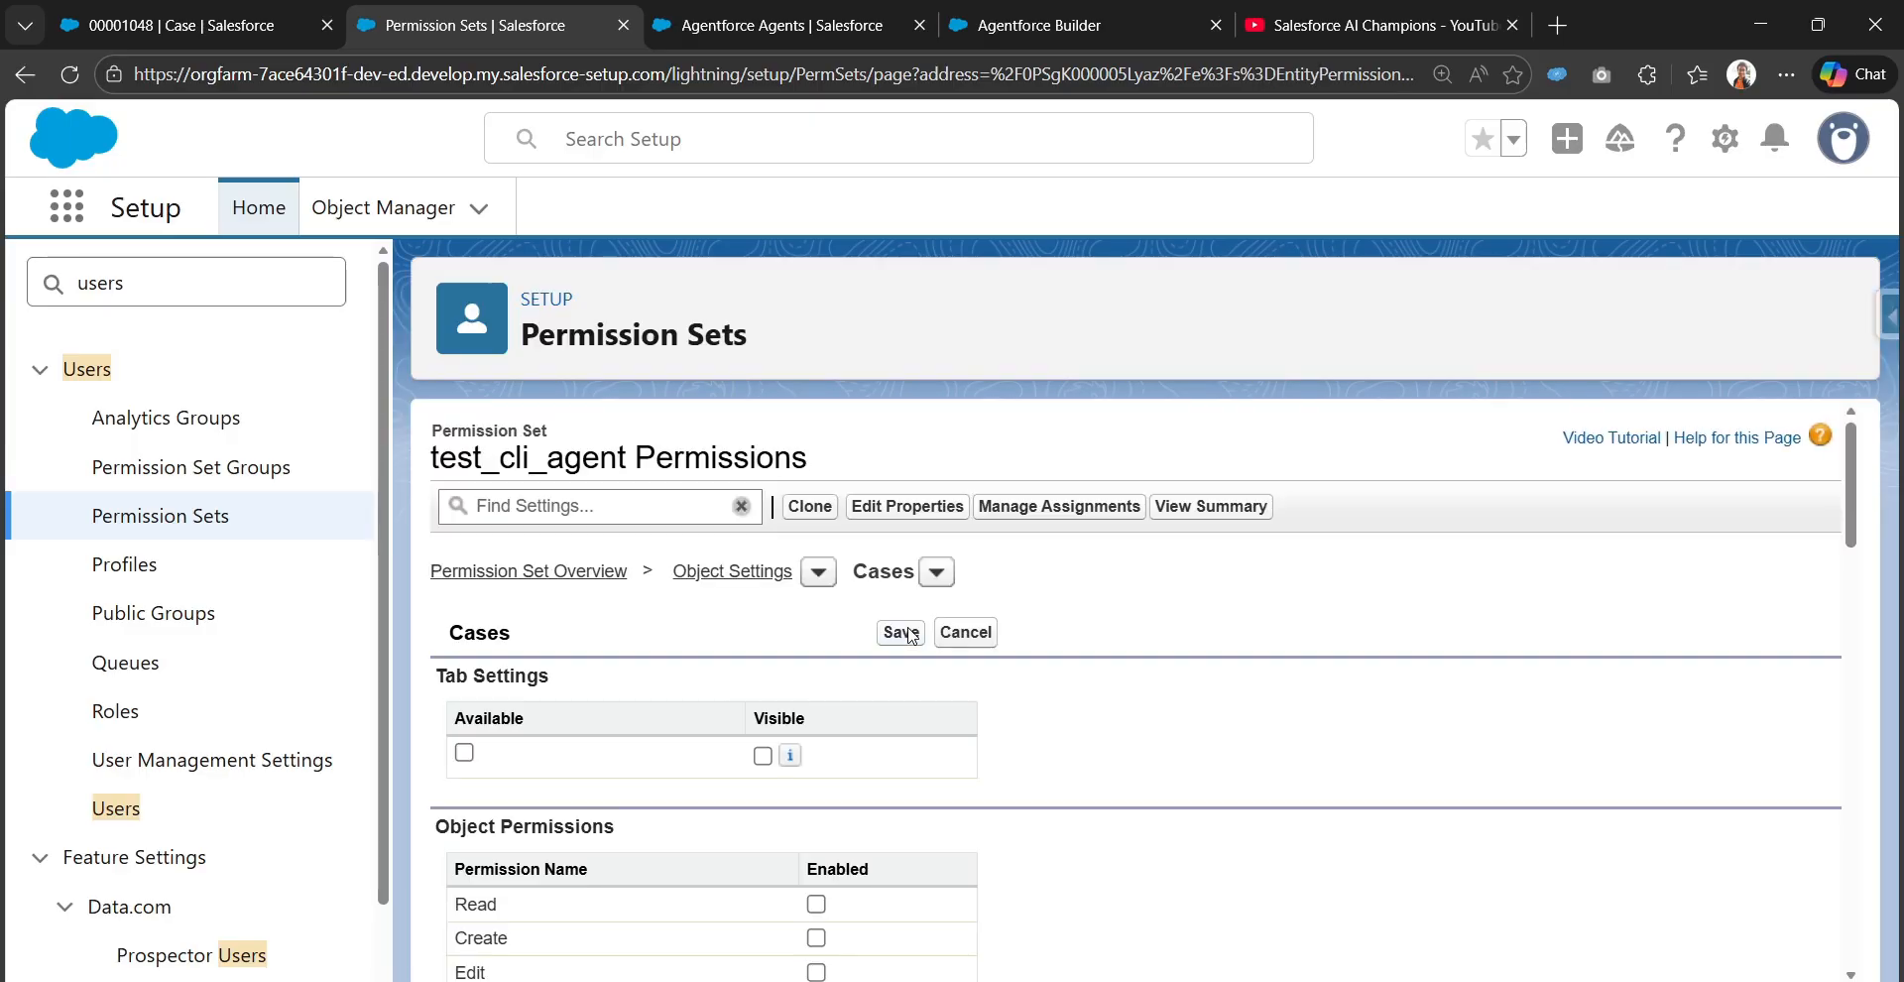
{"action": "scroll", "coordinate": [806, 736], "scroll_direction": "down", "scroll_amount": 3}
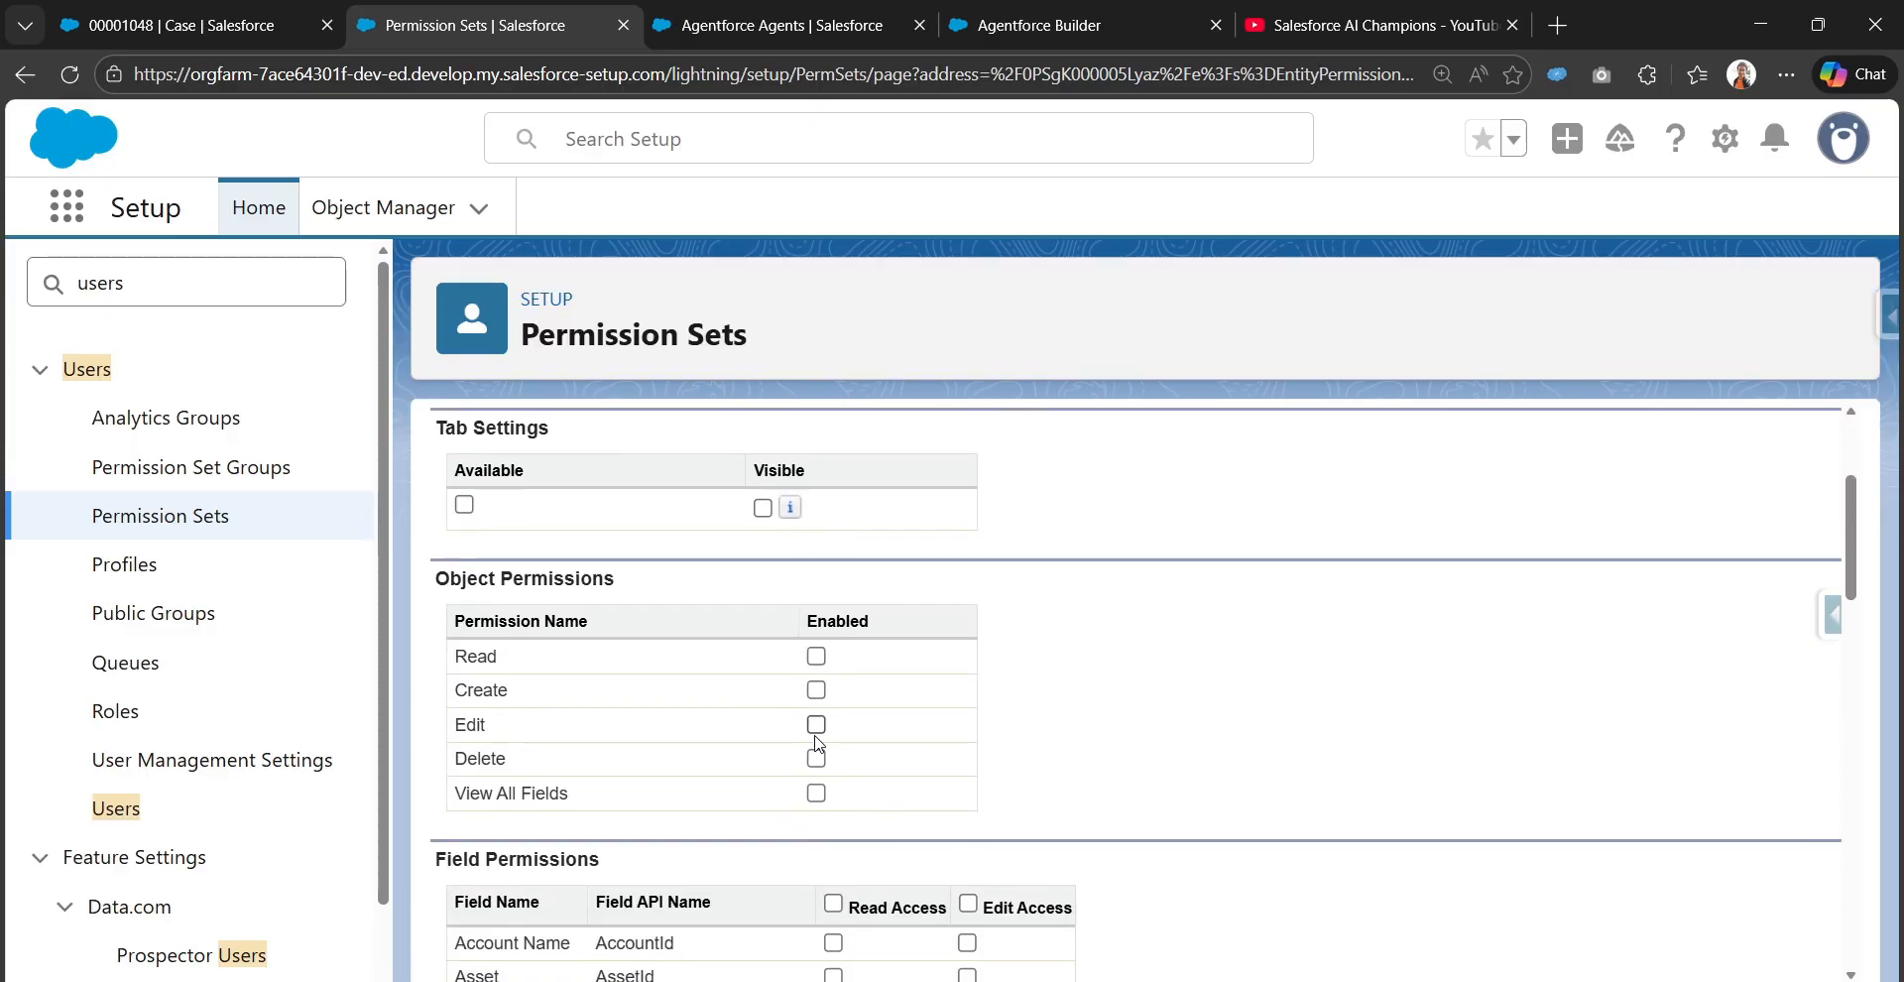
{"action": "left_click", "coordinate": [816, 724]}
{"action": "left_click", "coordinate": [816, 757]}
{"action": "left_click", "coordinate": [816, 689]}
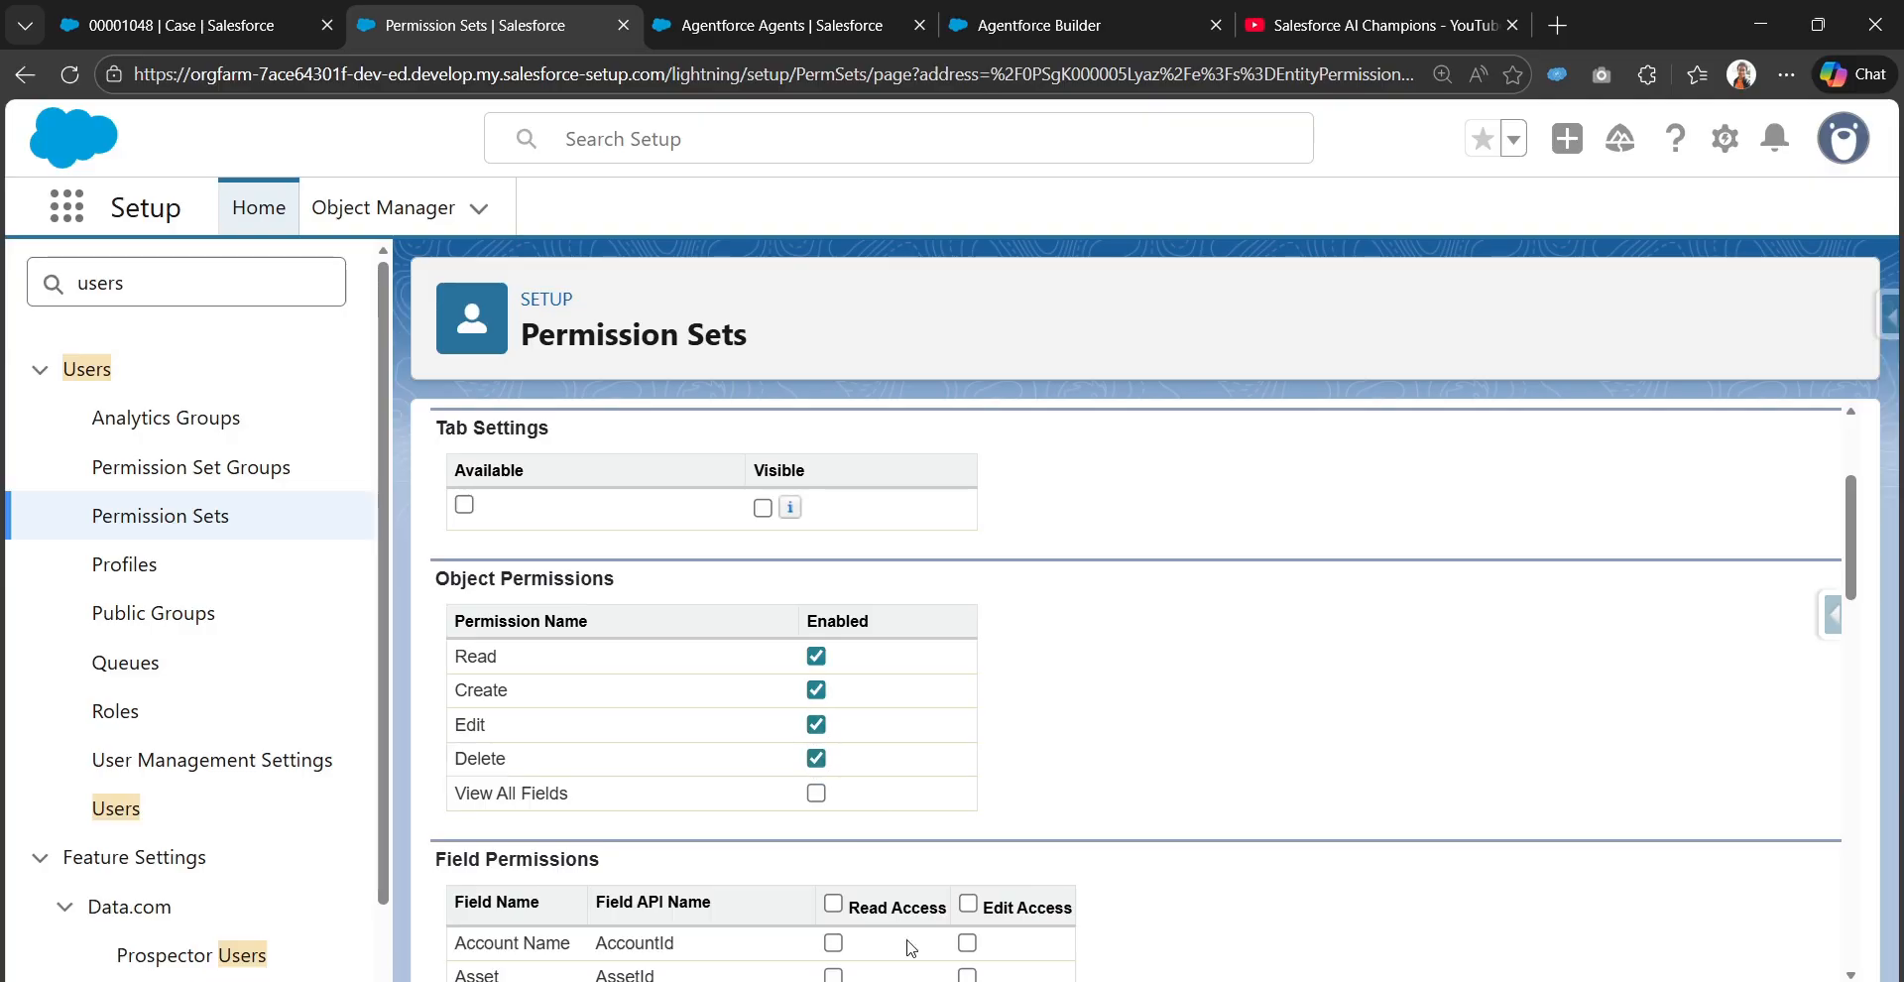
Grant Read Access and Edit Access to all Case fields, then save the permission set changes
{"action": "scroll", "coordinate": [833, 904], "scroll_direction": "down", "scroll_amount": 3}
{"action": "left_click", "coordinate": [968, 531]}
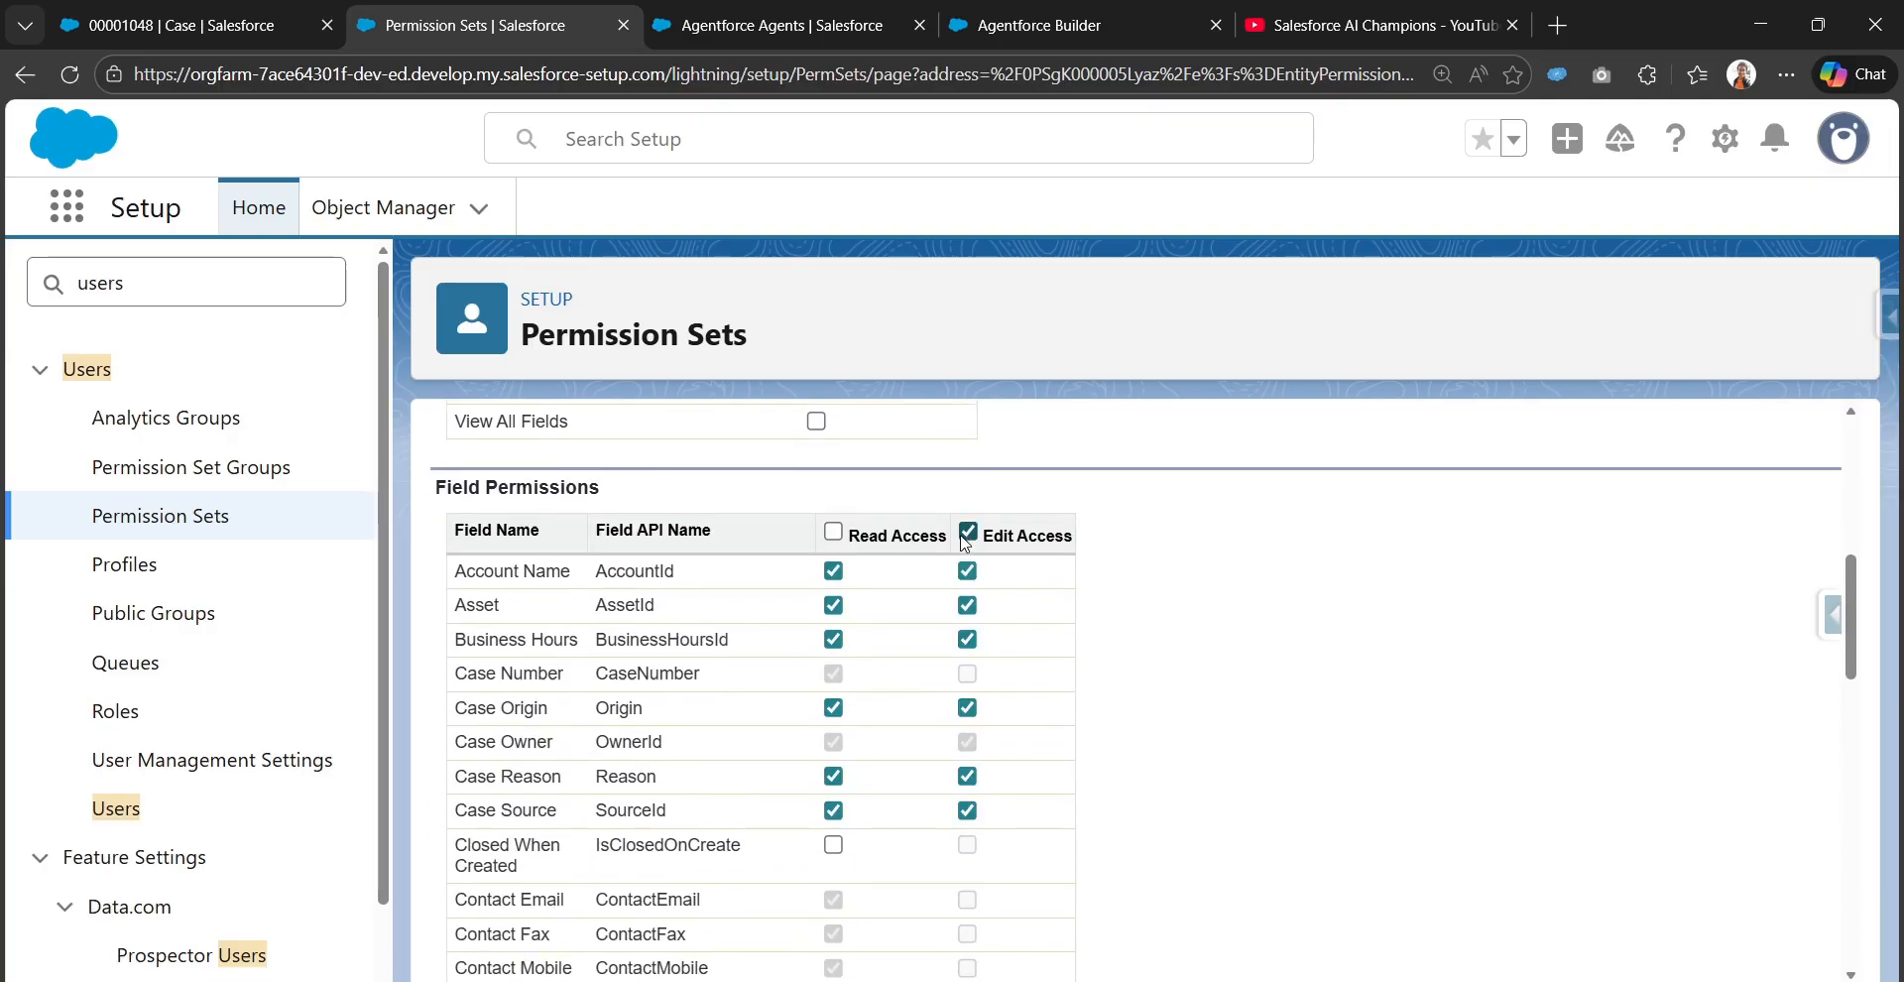
{"action": "left_click", "coordinate": [833, 531]}
{"action": "scroll", "coordinate": [1105, 743], "scroll_direction": "down", "scroll_amount": 1}
{"action": "scroll", "coordinate": [1105, 695], "scroll_direction": "up", "scroll_amount": 8}
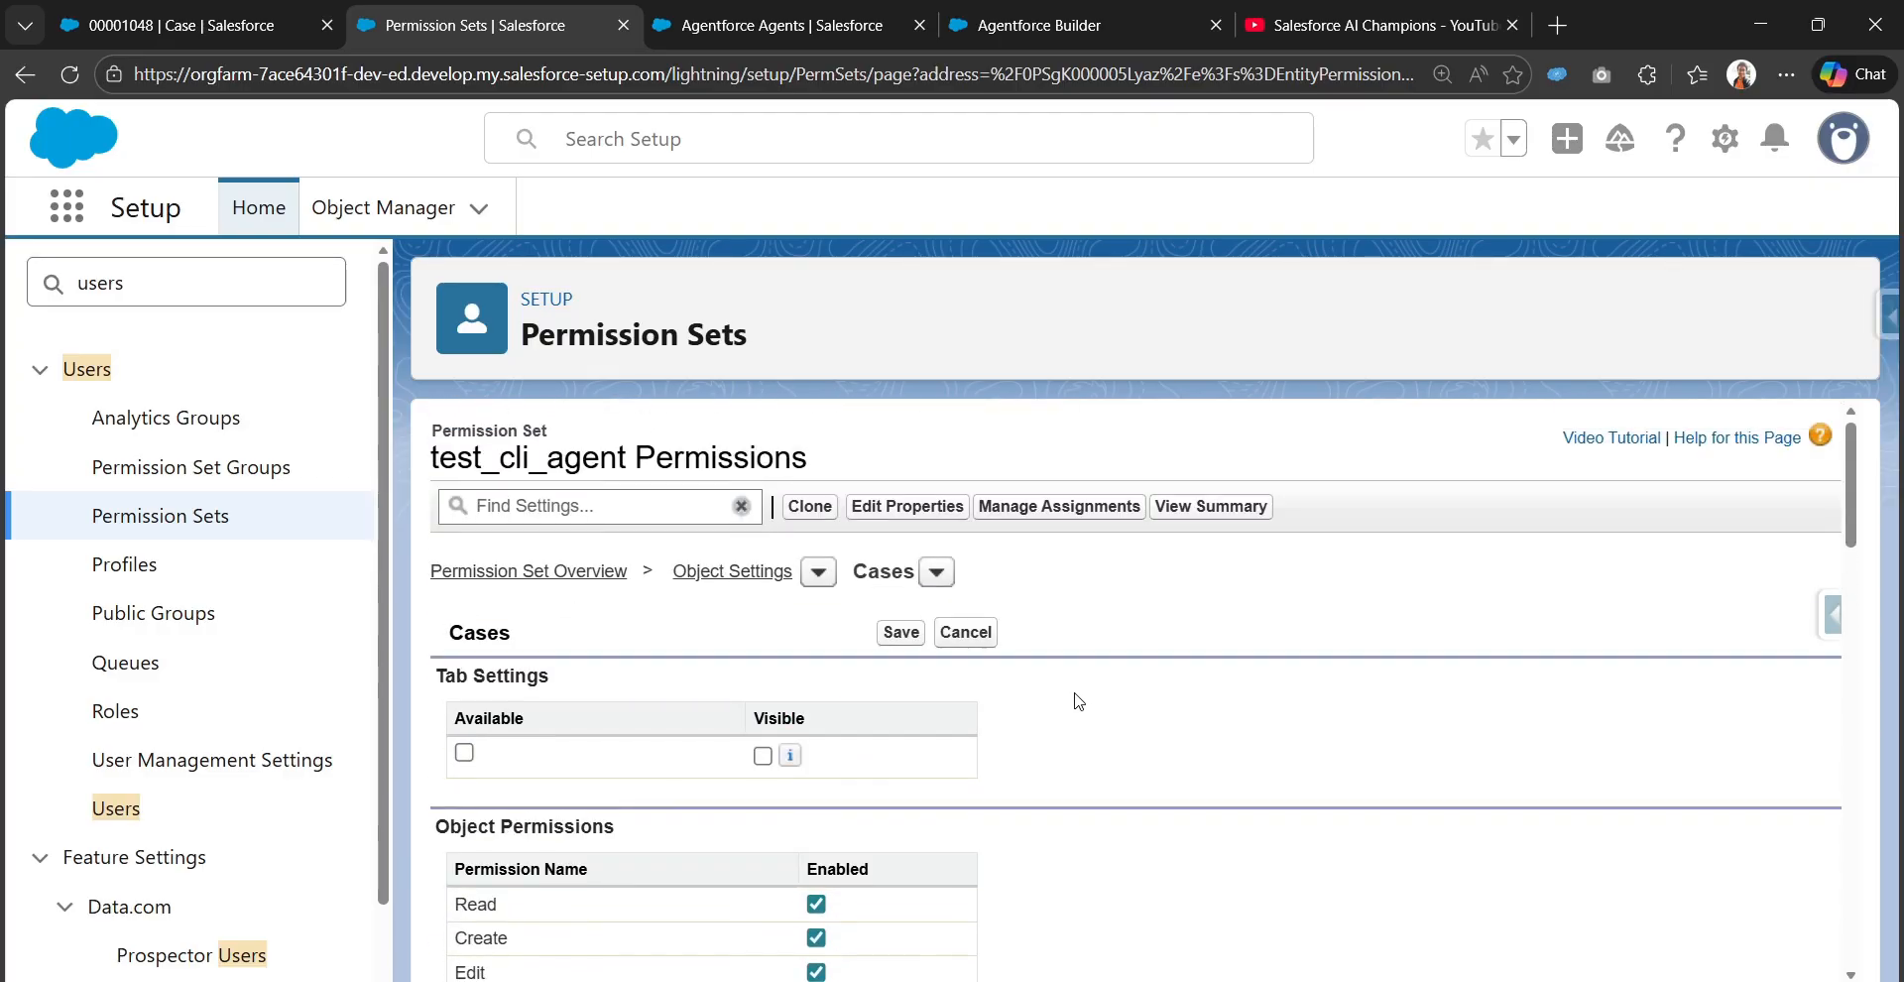
{"action": "left_click", "coordinate": [898, 633]}
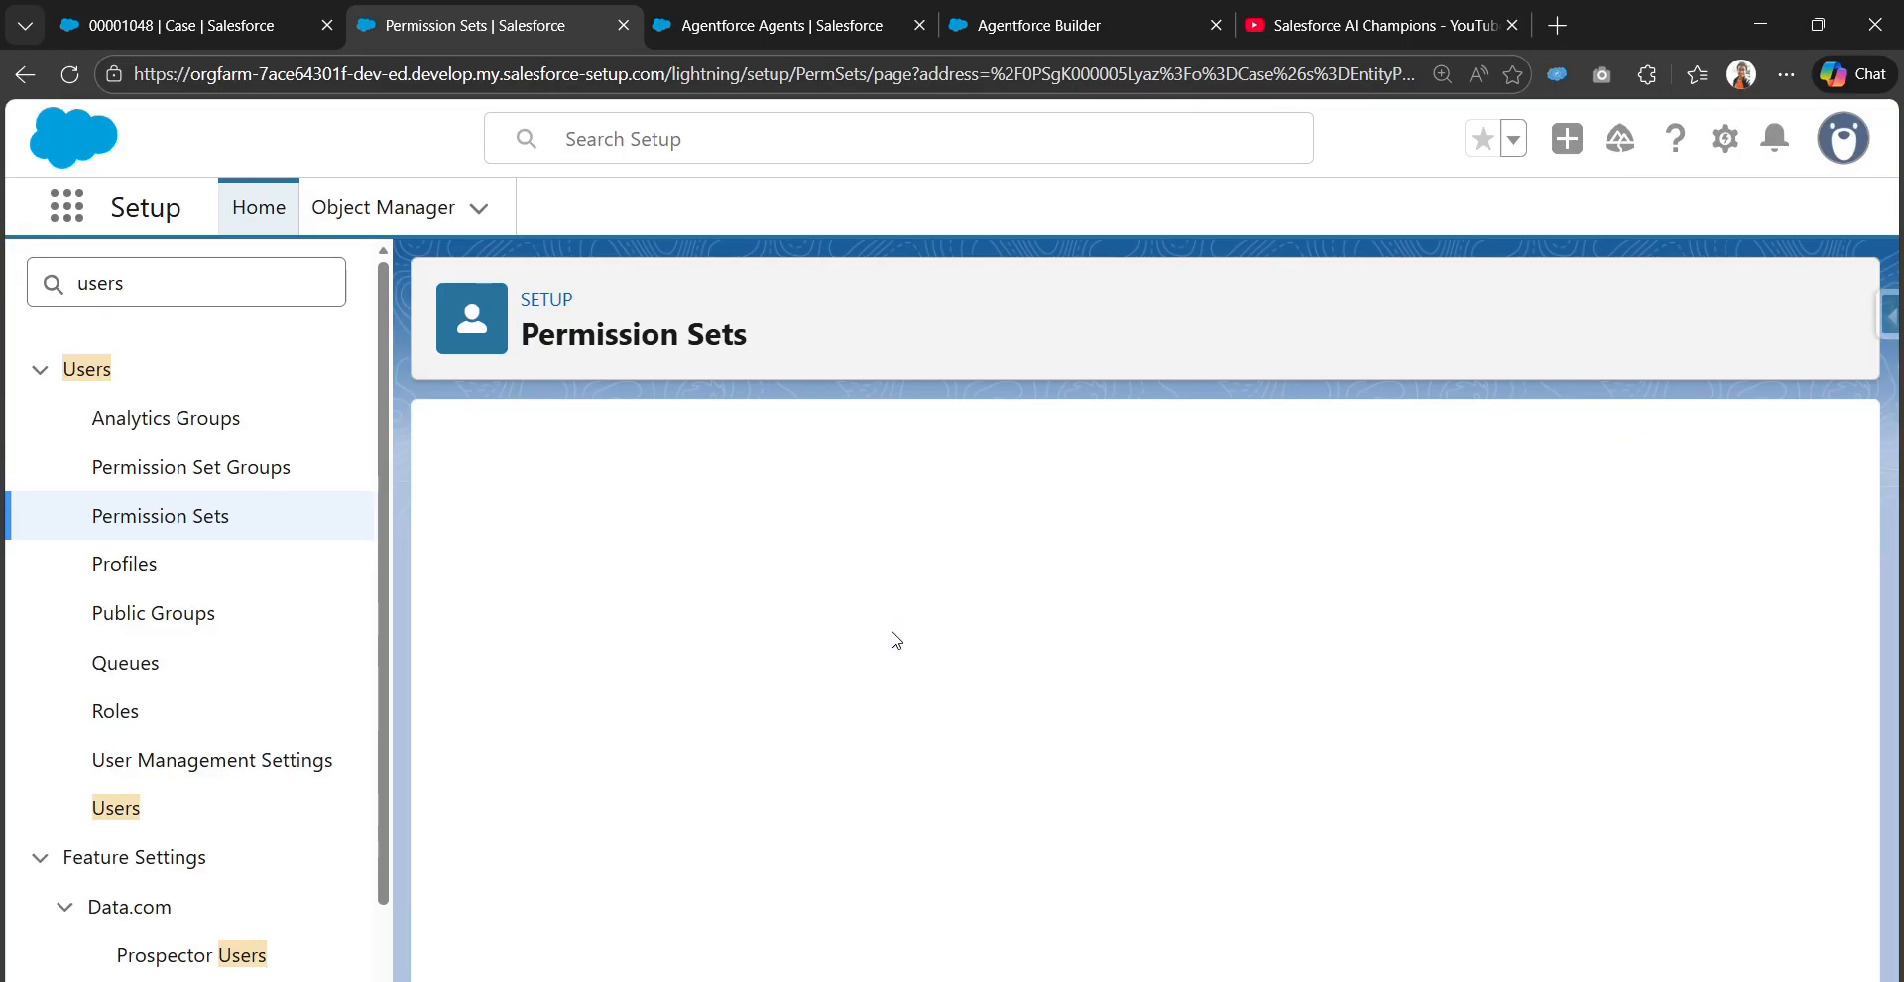
Return to Agentforce Builder, close the Edit Agent Details dialog and restart the conversation preview session
{"action": "left_click", "coordinate": [794, 7]}
{"action": "left_click", "coordinate": [996, 10]}
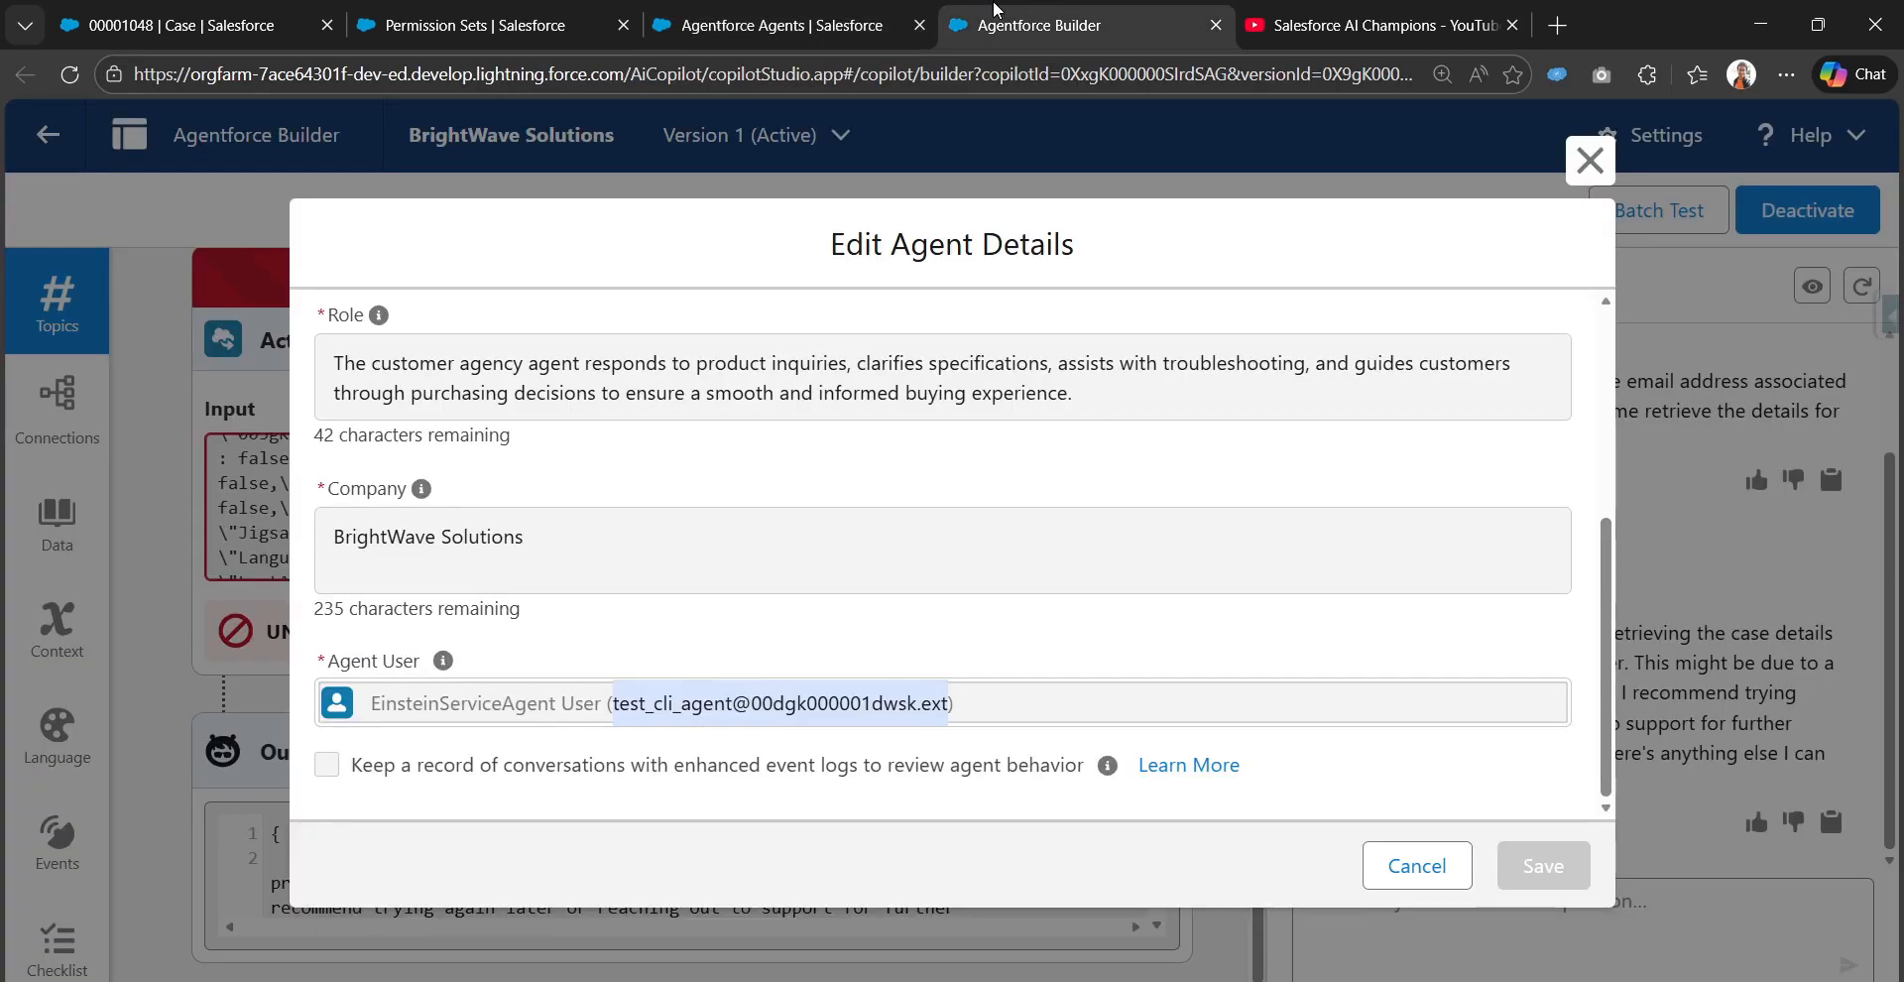
{"action": "left_click", "coordinate": [1609, 159]}
{"action": "left_click", "coordinate": [1862, 287]}
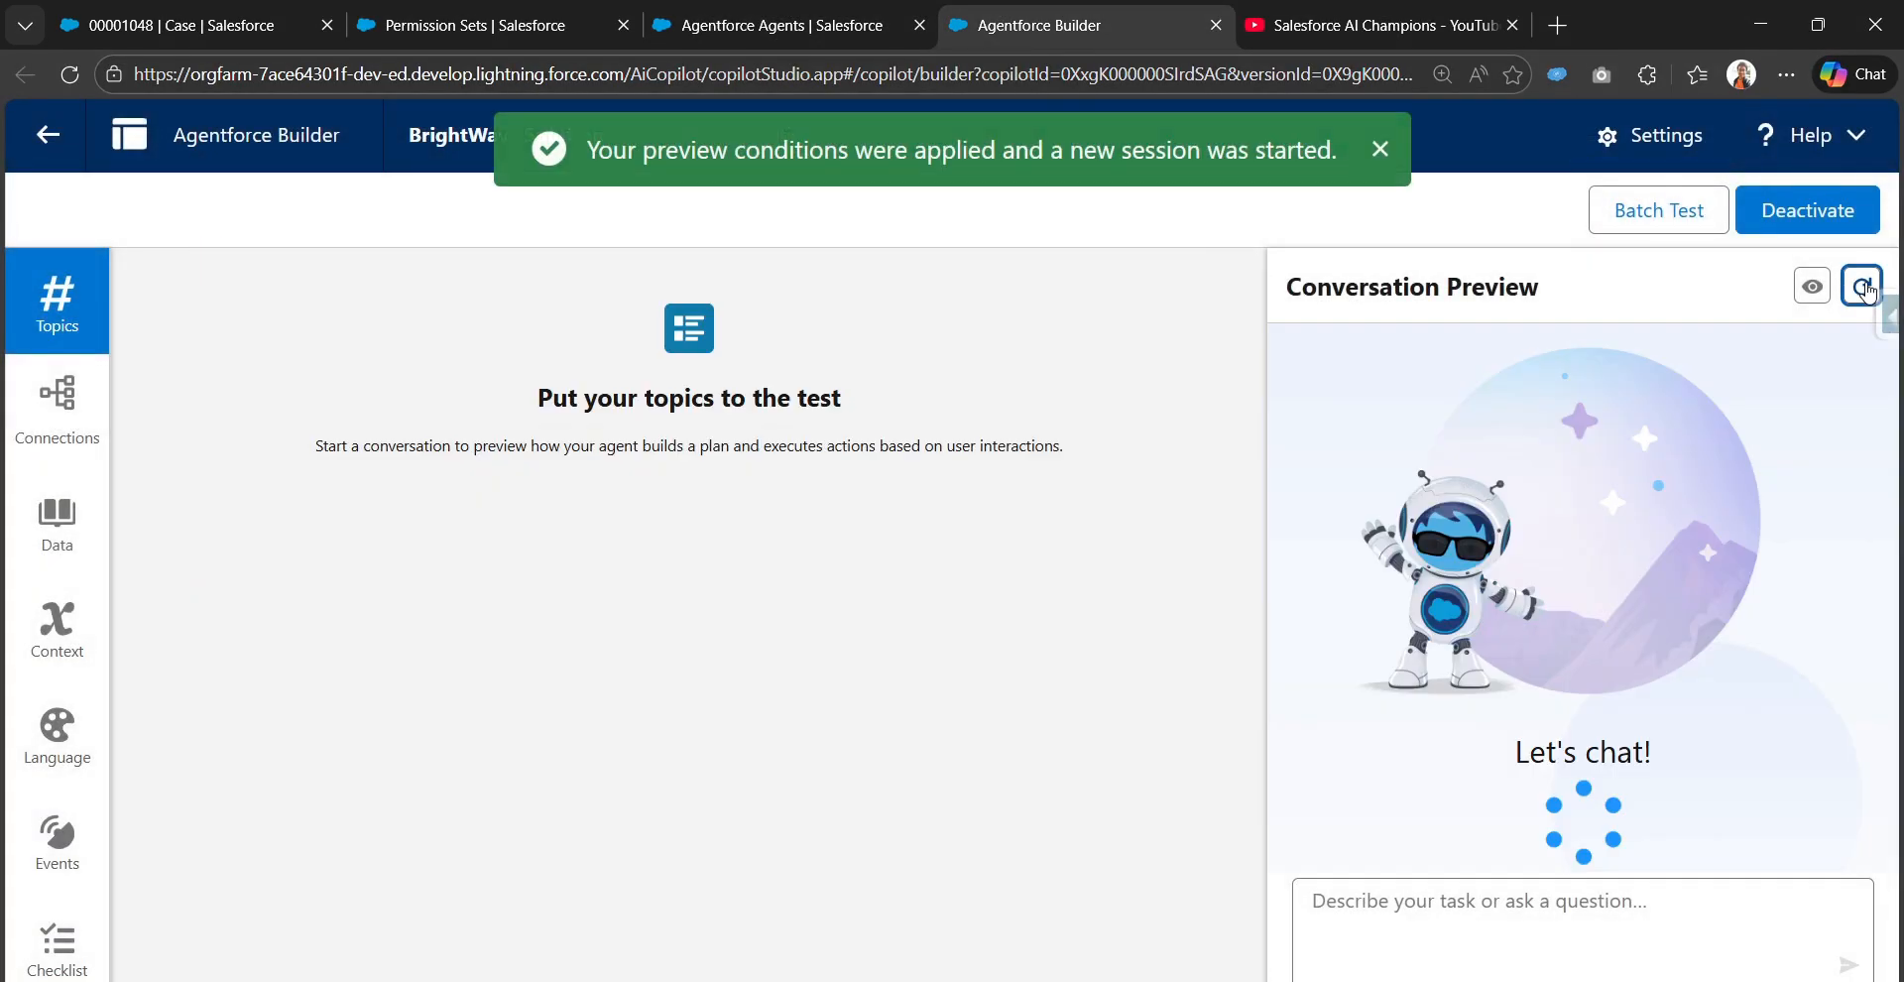
Ask the preview agent to find the case details for case number 00001048 and check the action output
{"action": "left_click", "coordinate": [1430, 907]}
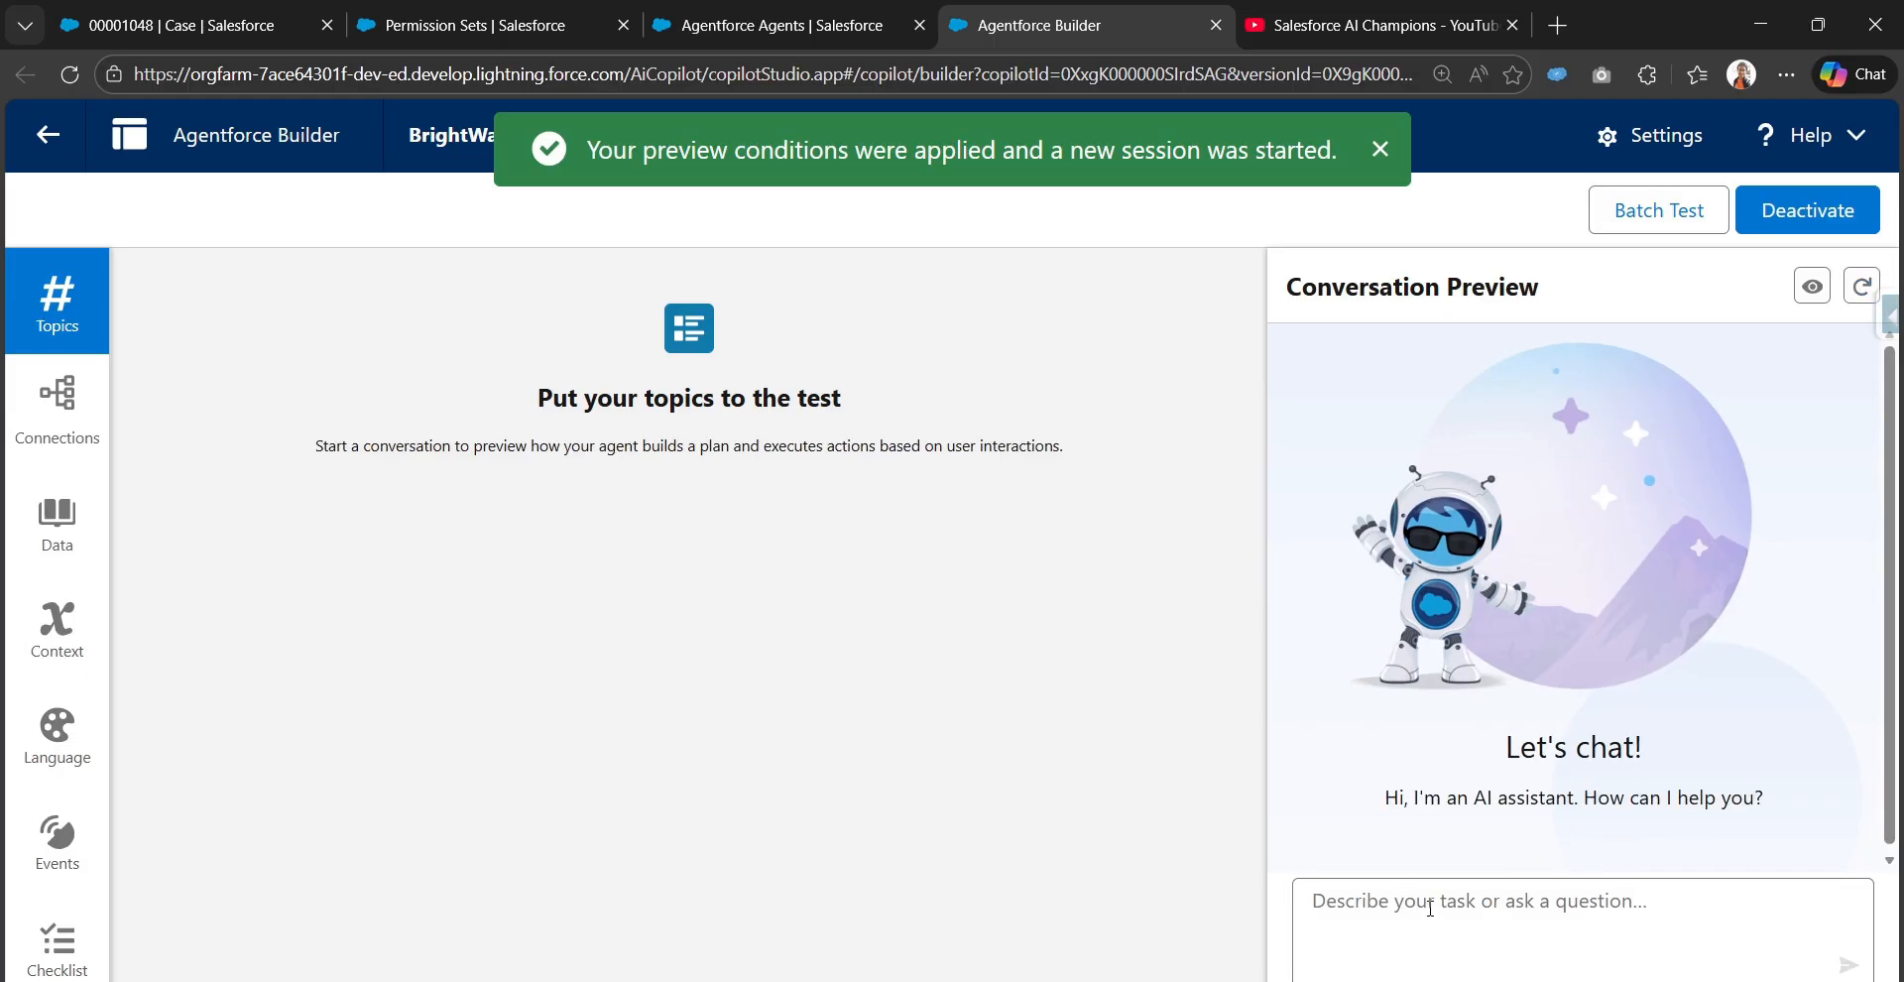
{"action": "type", "text": "Fi"}
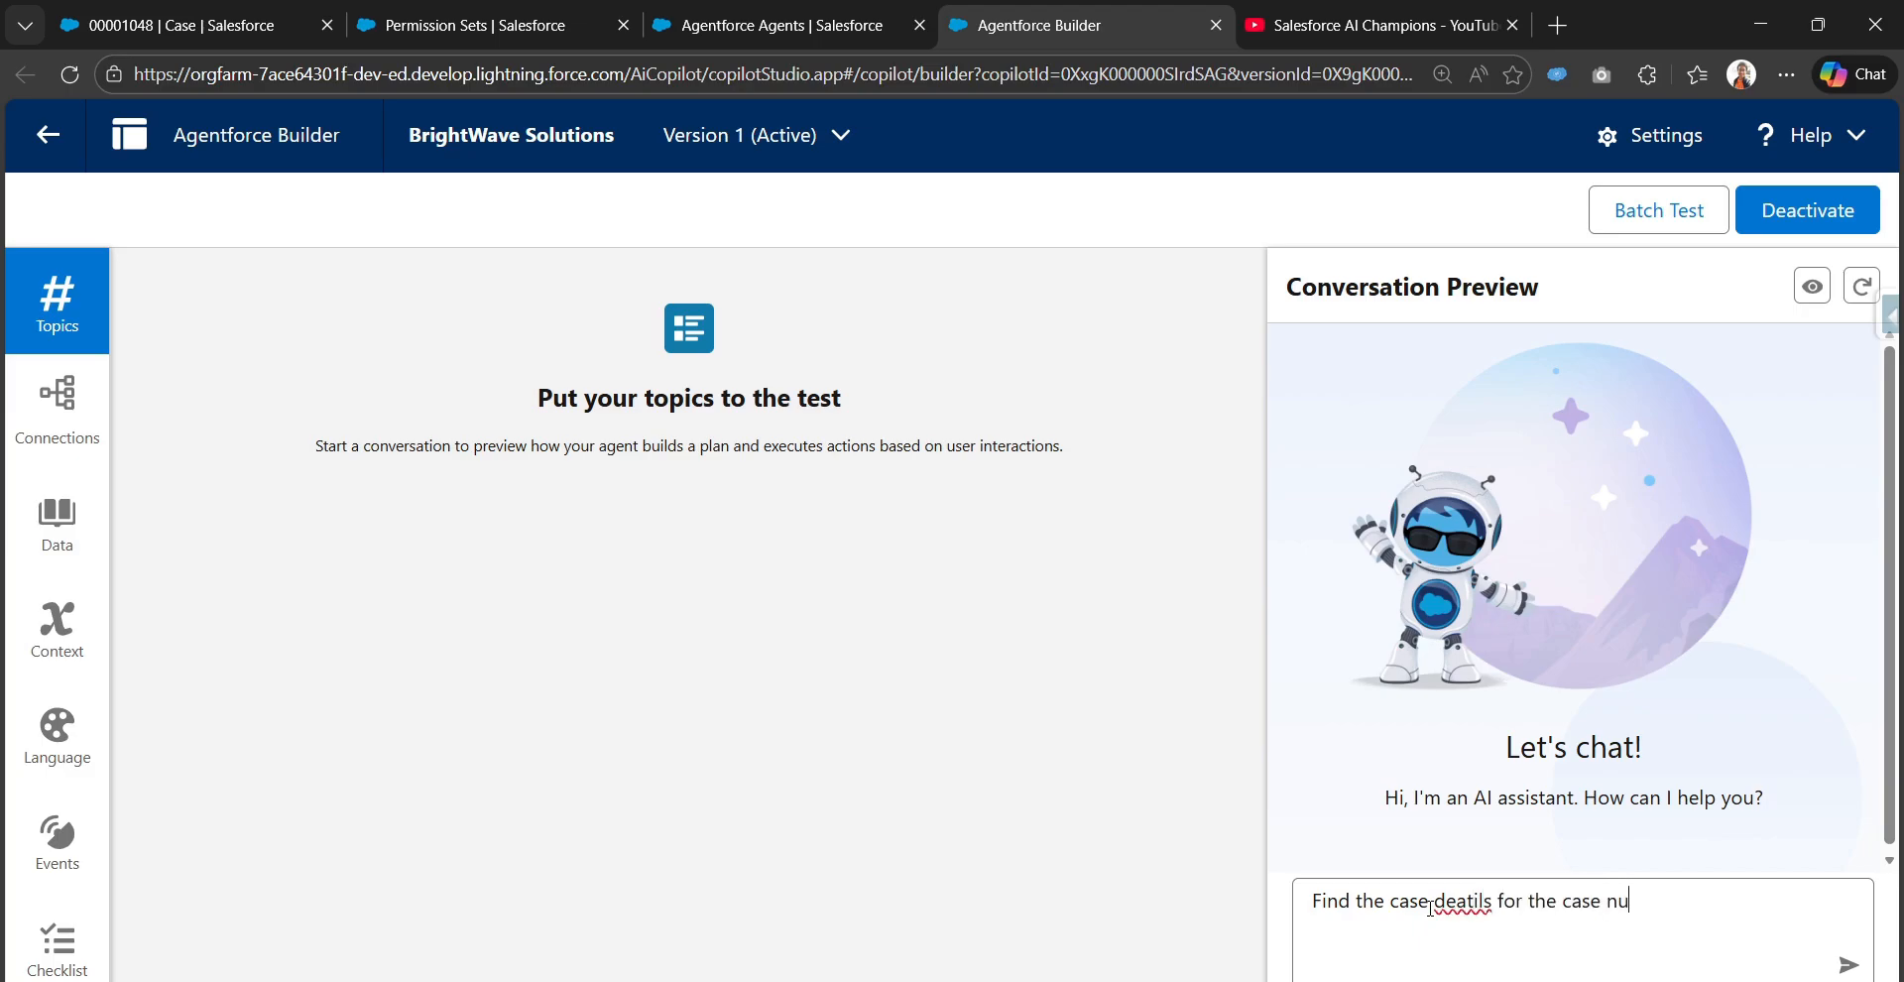
{"action": "key", "text": "super+v"}
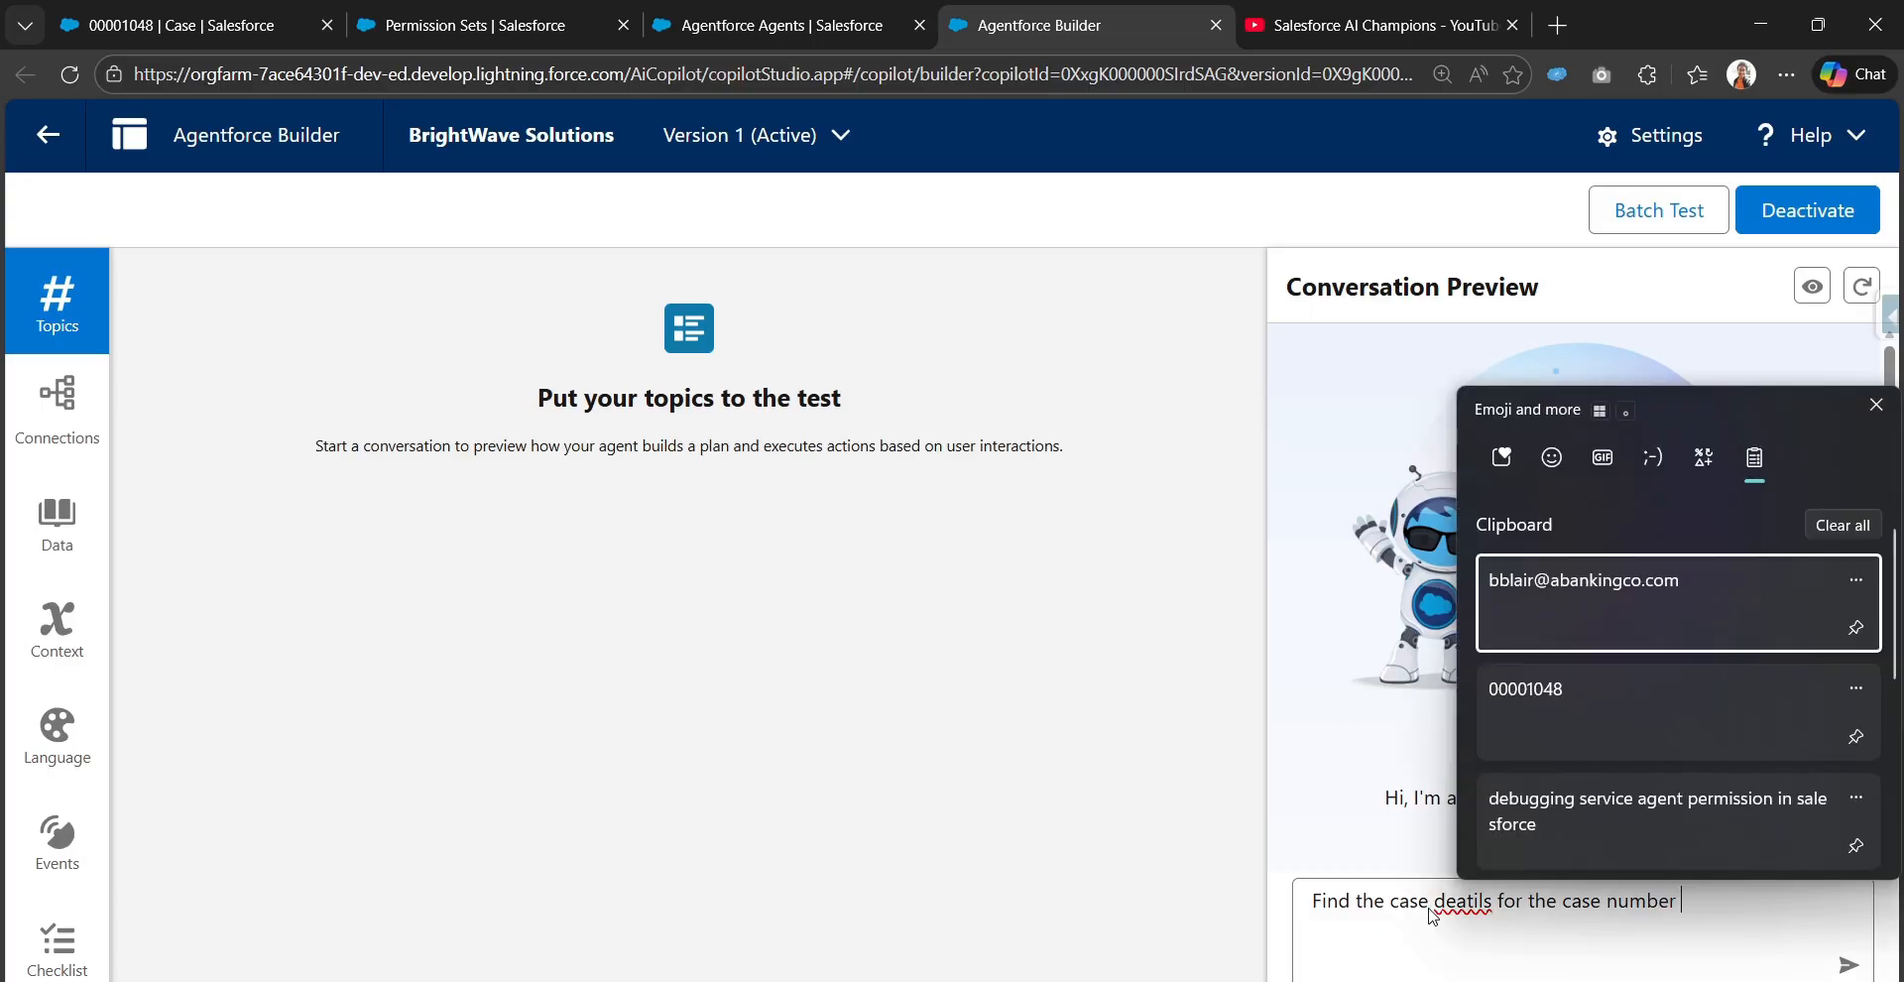
{"action": "left_click", "coordinate": [1585, 705]}
{"action": "key", "text": "Return"}
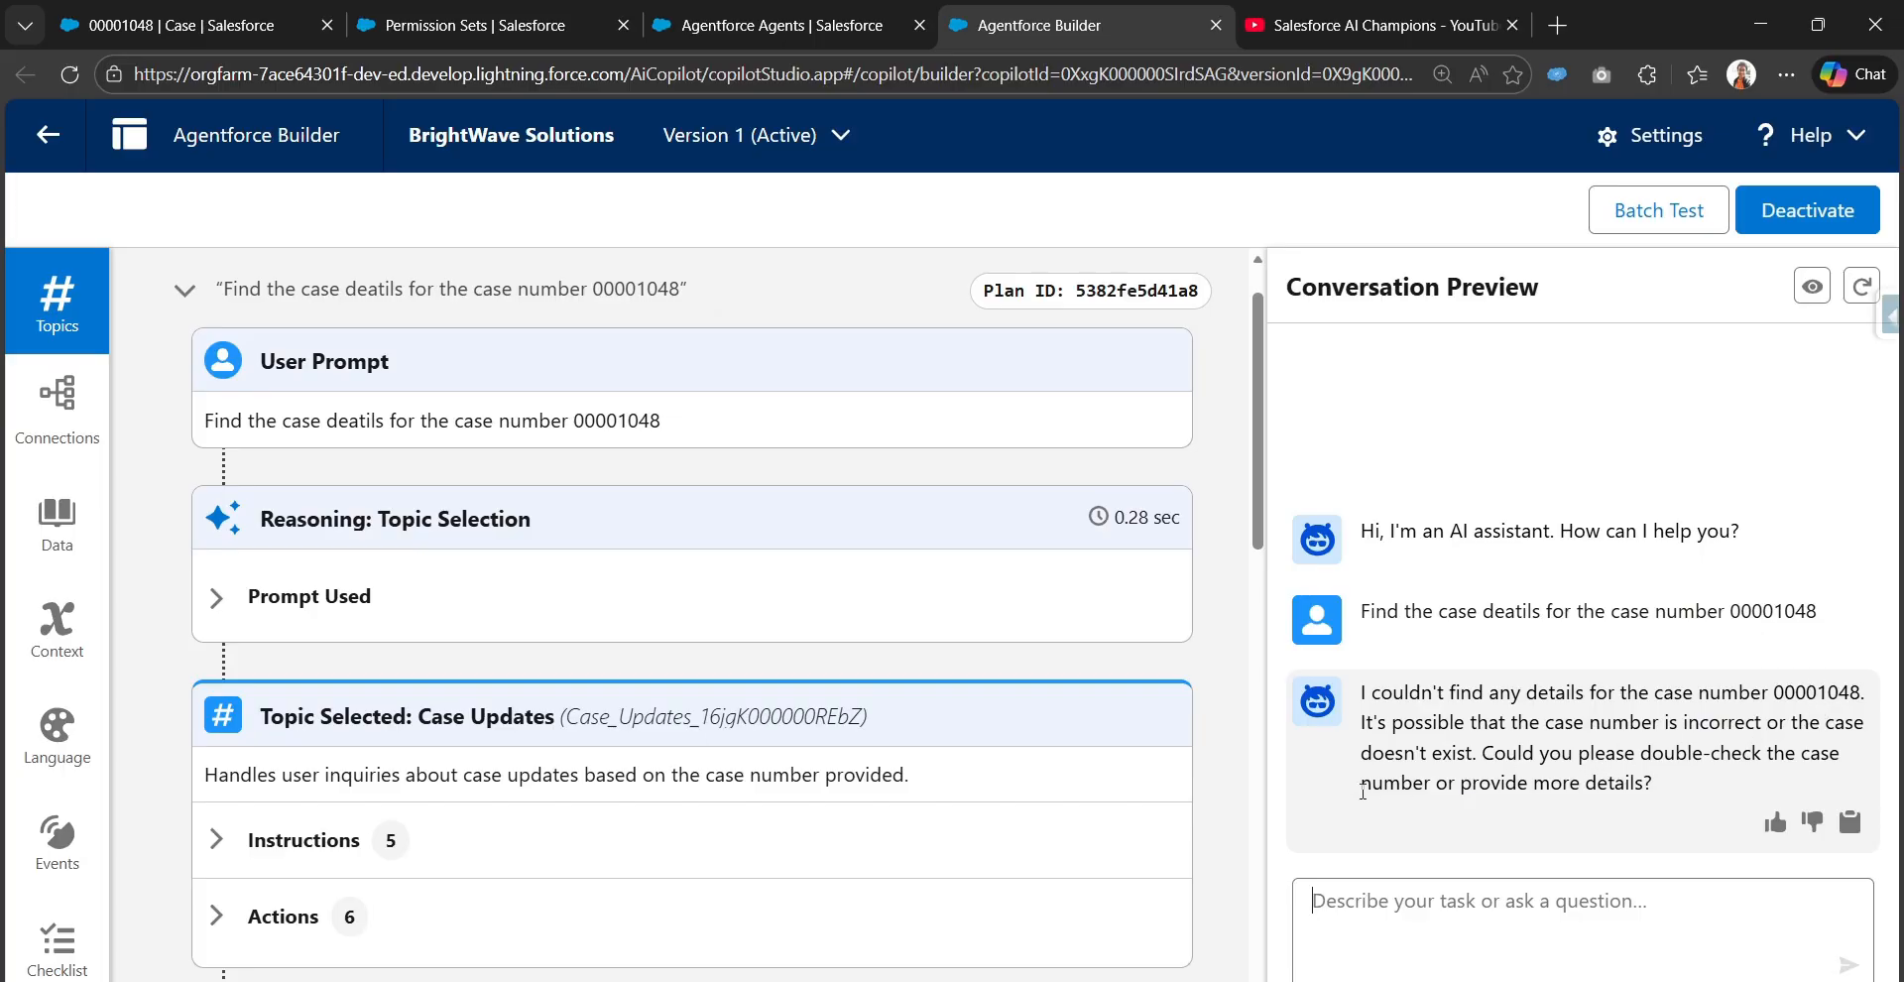
{"action": "scroll", "coordinate": [680, 833], "scroll_direction": "down", "scroll_amount": 5}
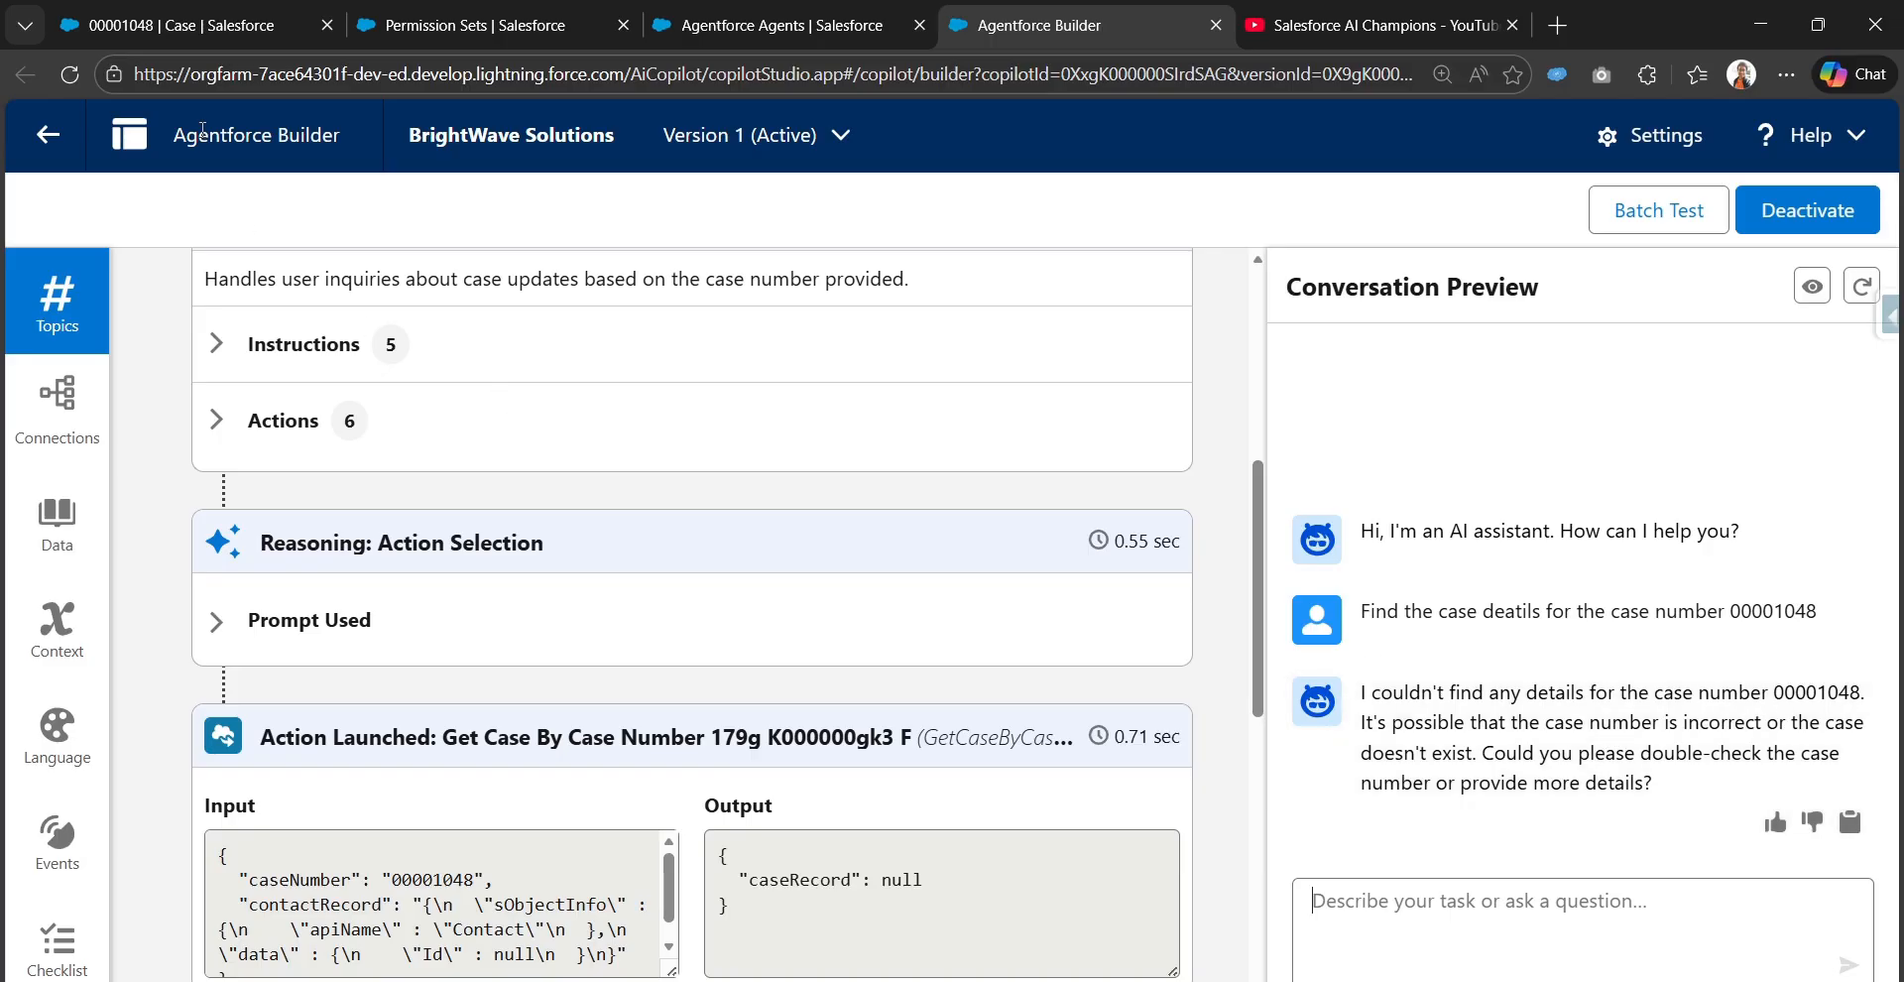
Start a new preview session and ask again to find the case details for the case number 00001048
{"action": "left_click", "coordinate": [1861, 286]}
{"action": "left_click", "coordinate": [1467, 905]}
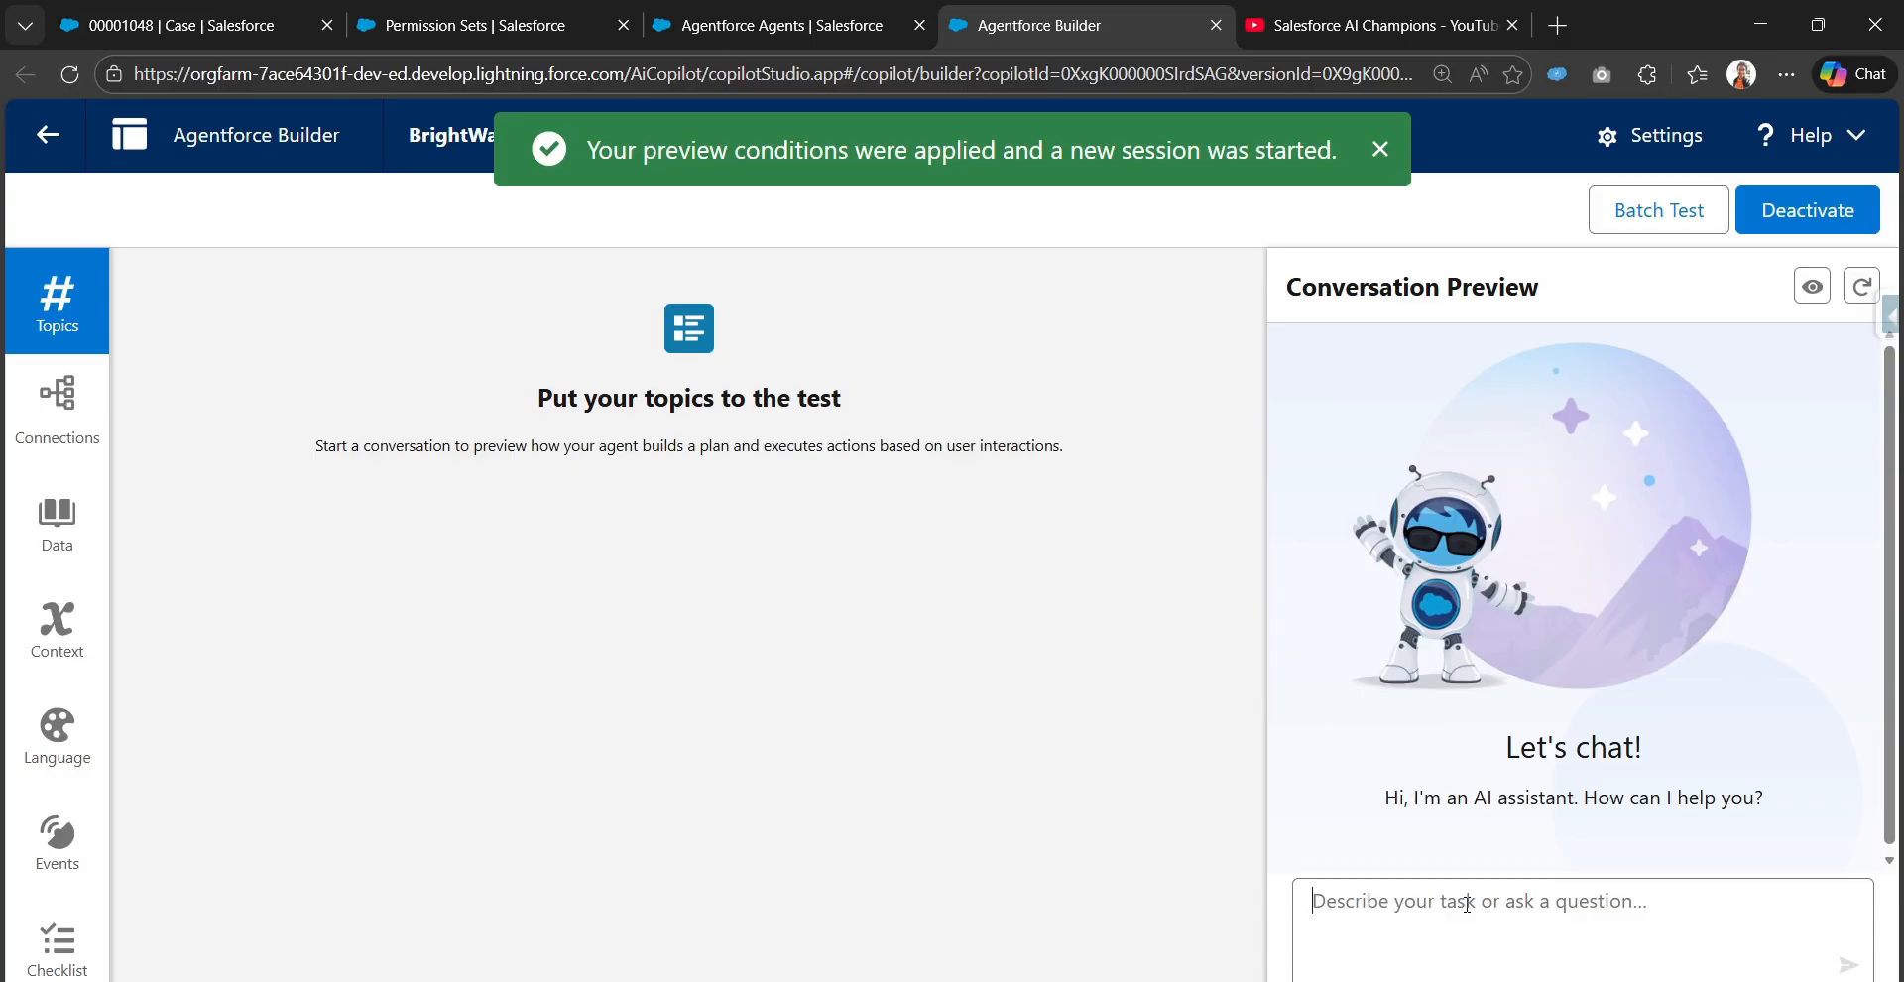
{"action": "type", "text": "00001048"}
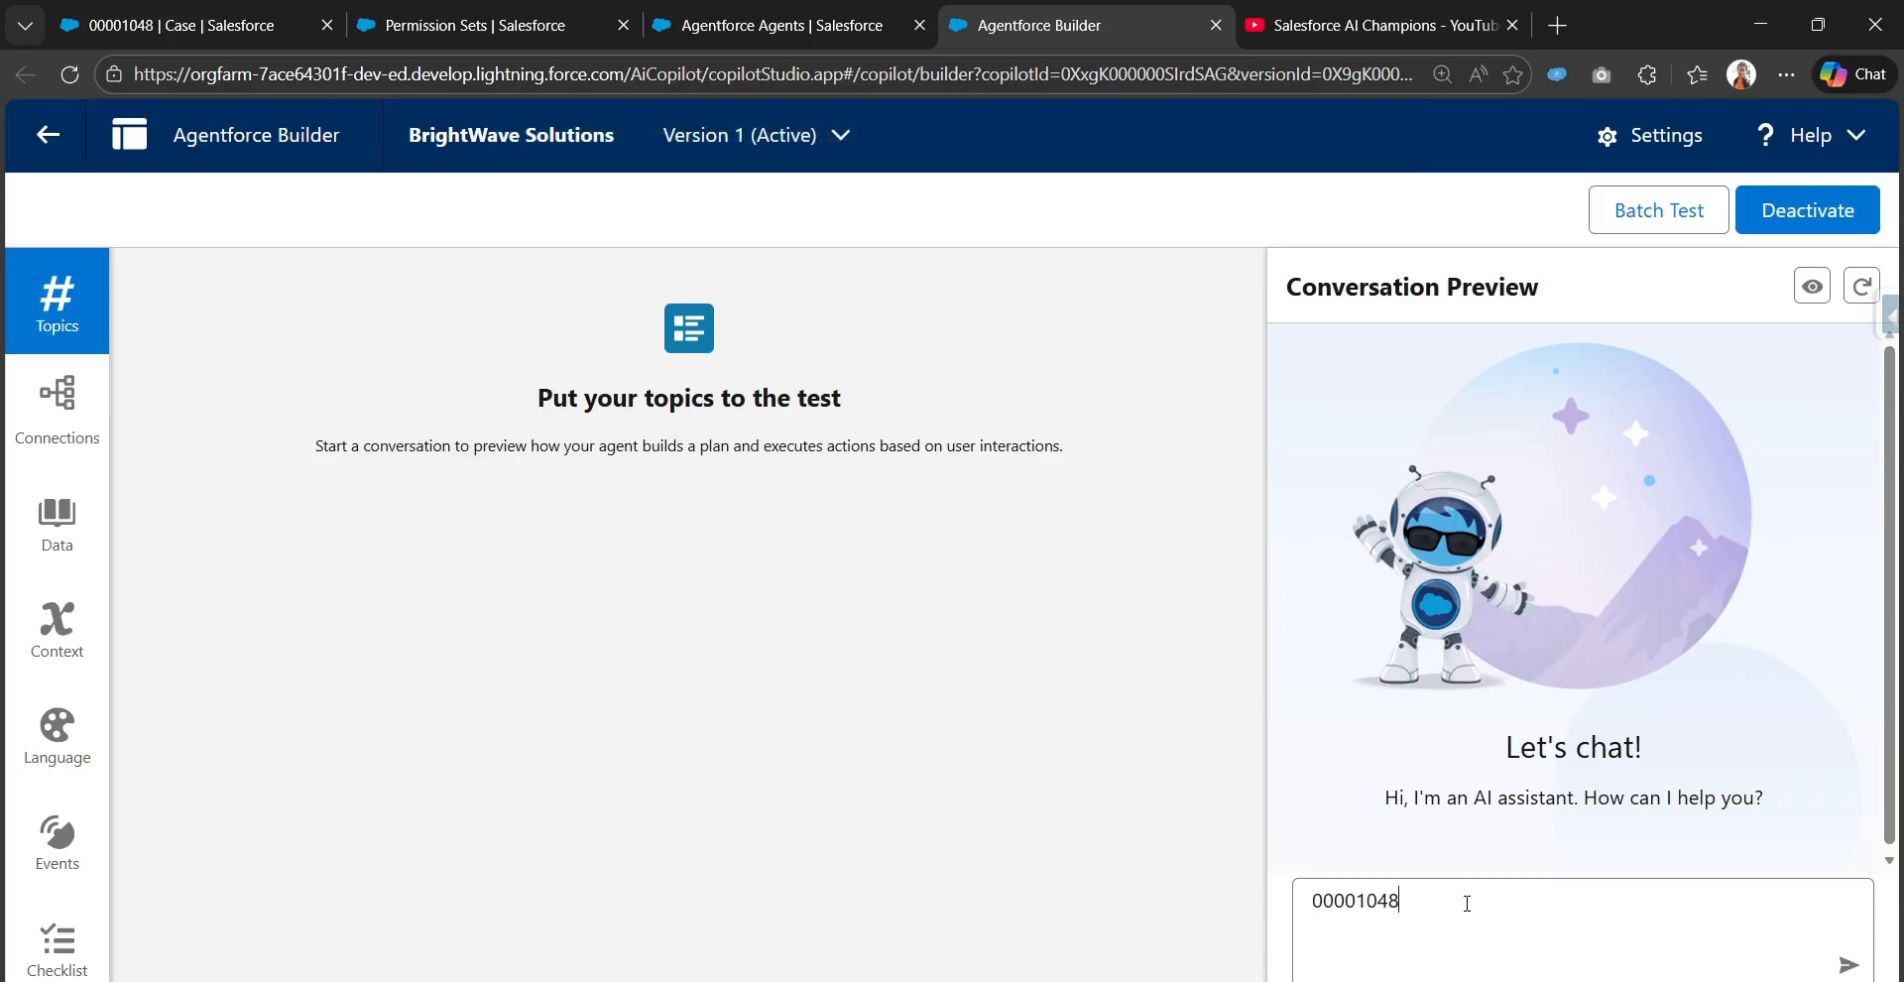
{"action": "left_click", "coordinate": [1317, 882]}
{"action": "type", "text": "Find the case de"}
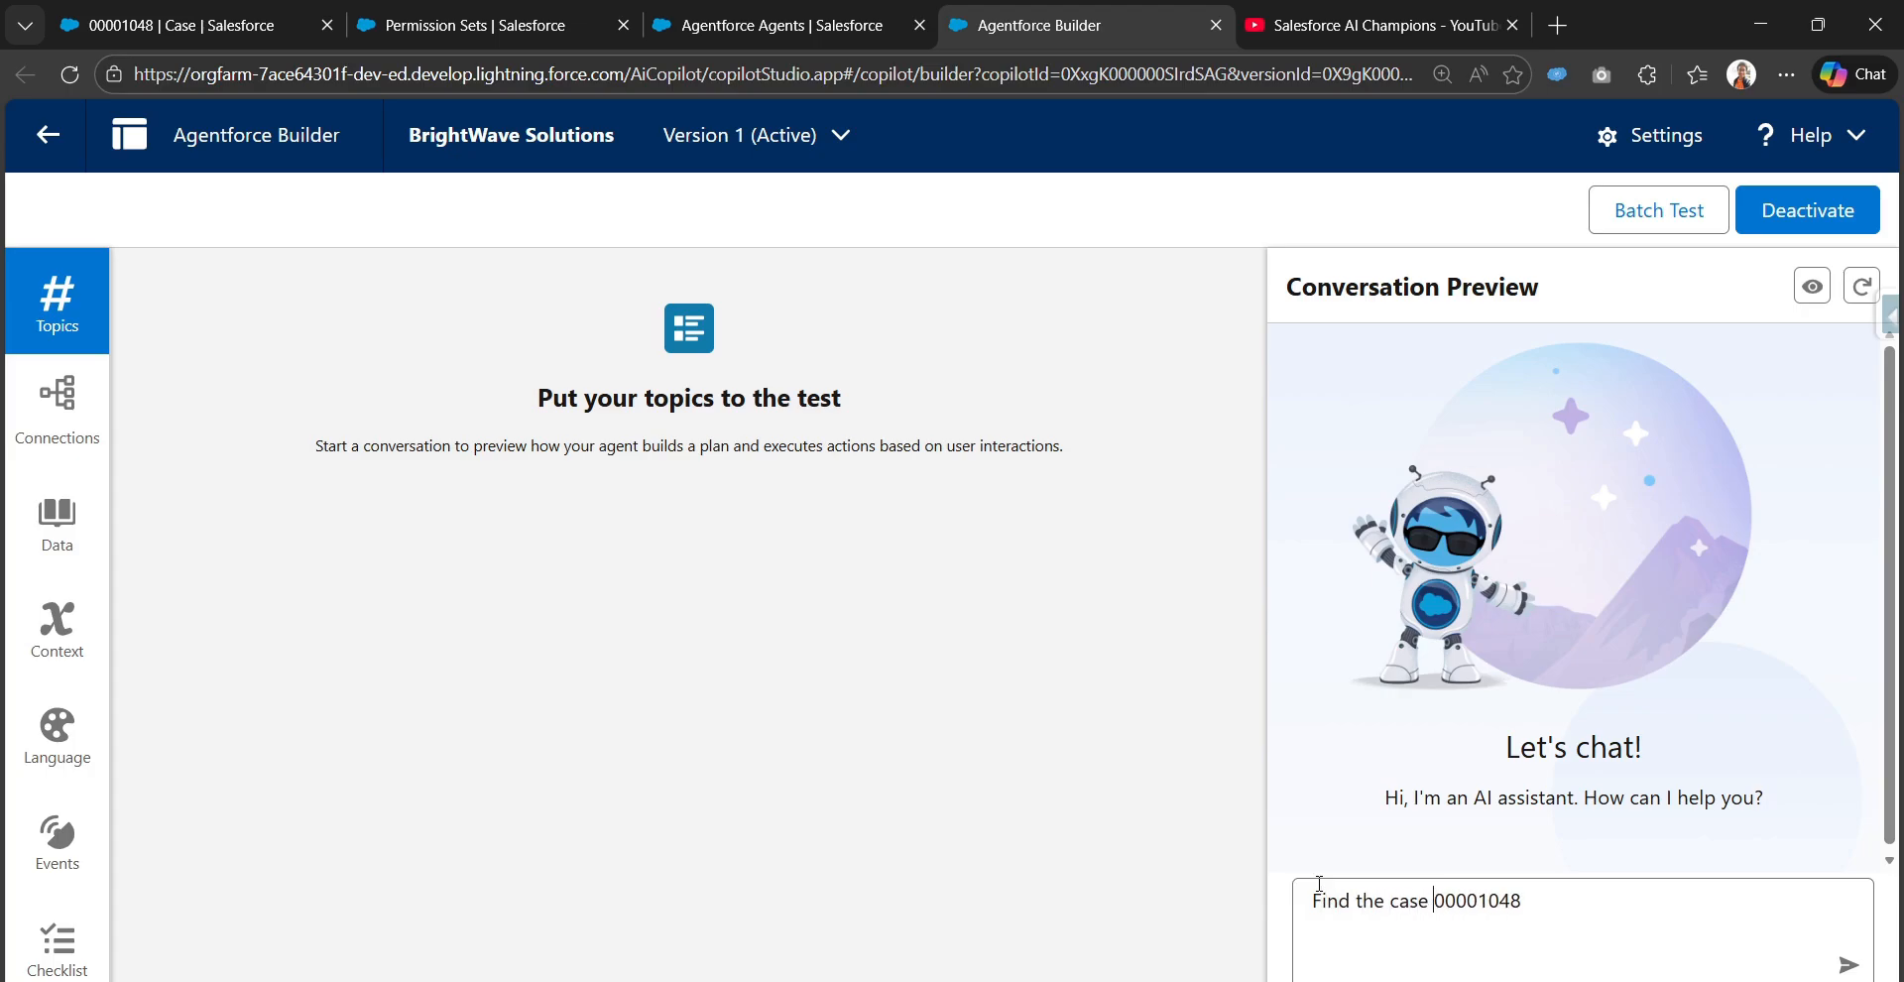
{"action": "type", "text": "tails for the "}
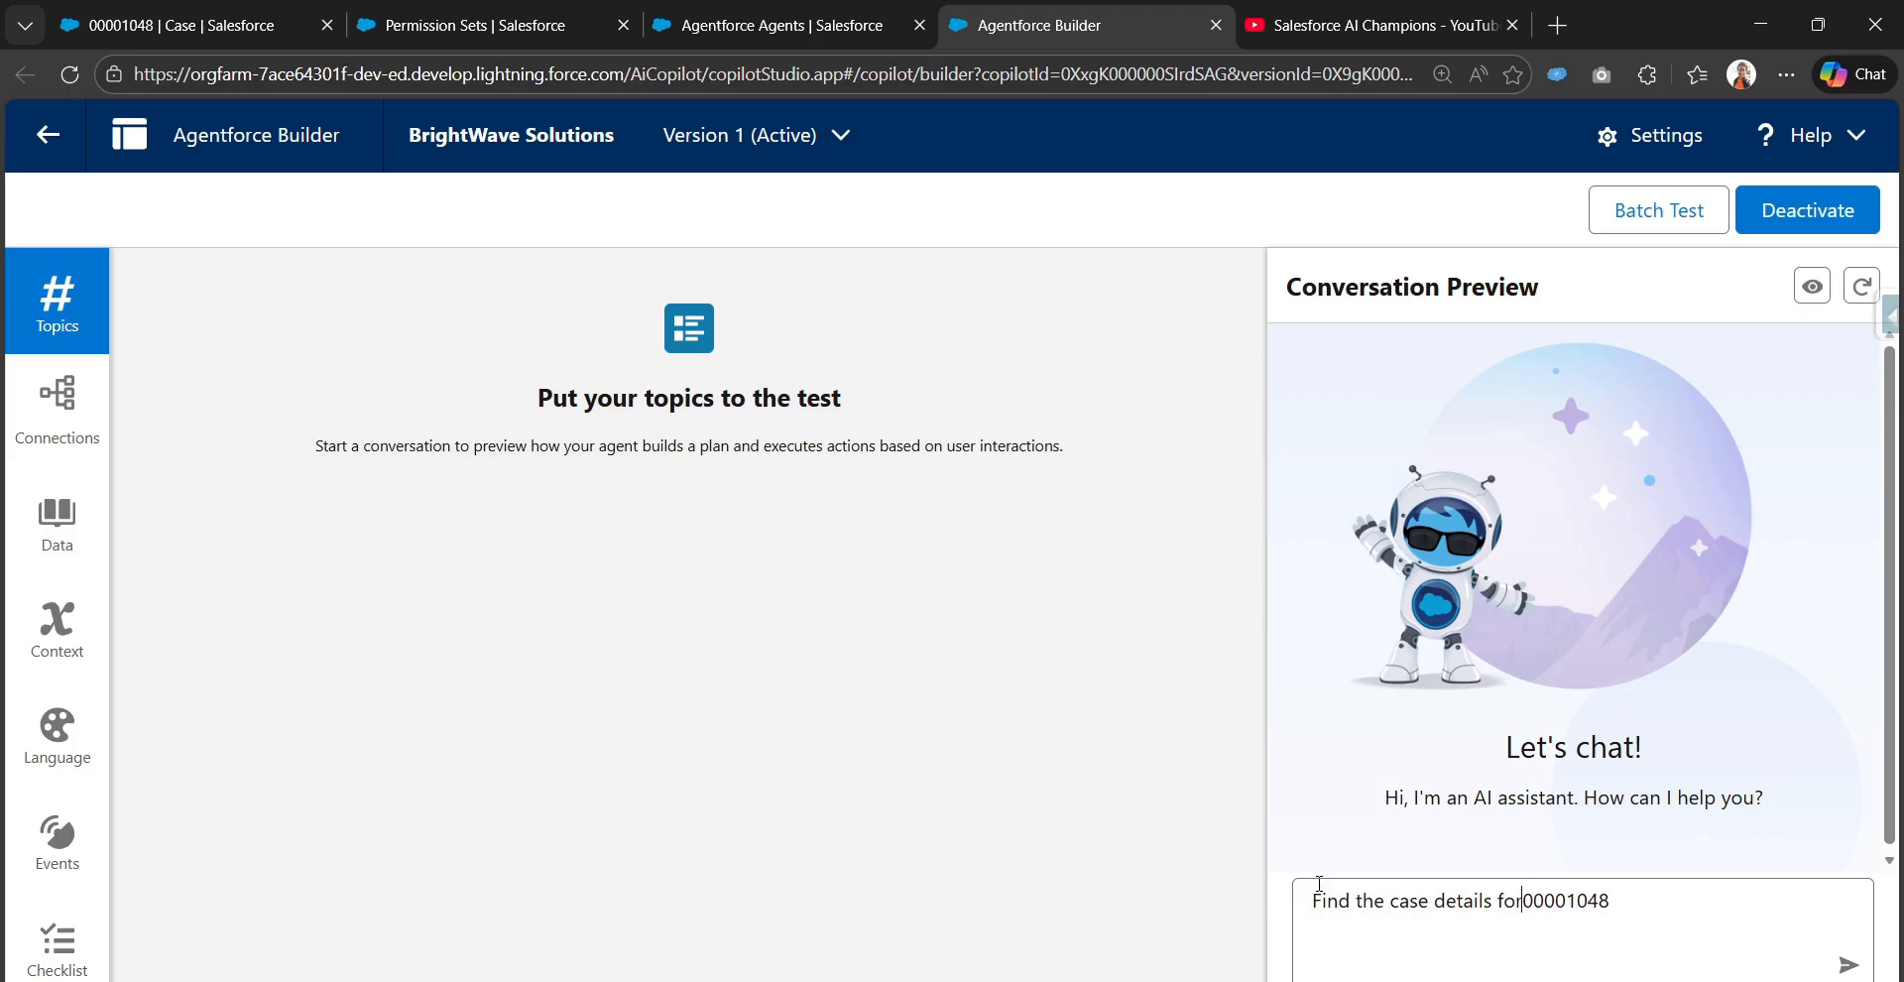
{"action": "type", "text": "case number"}
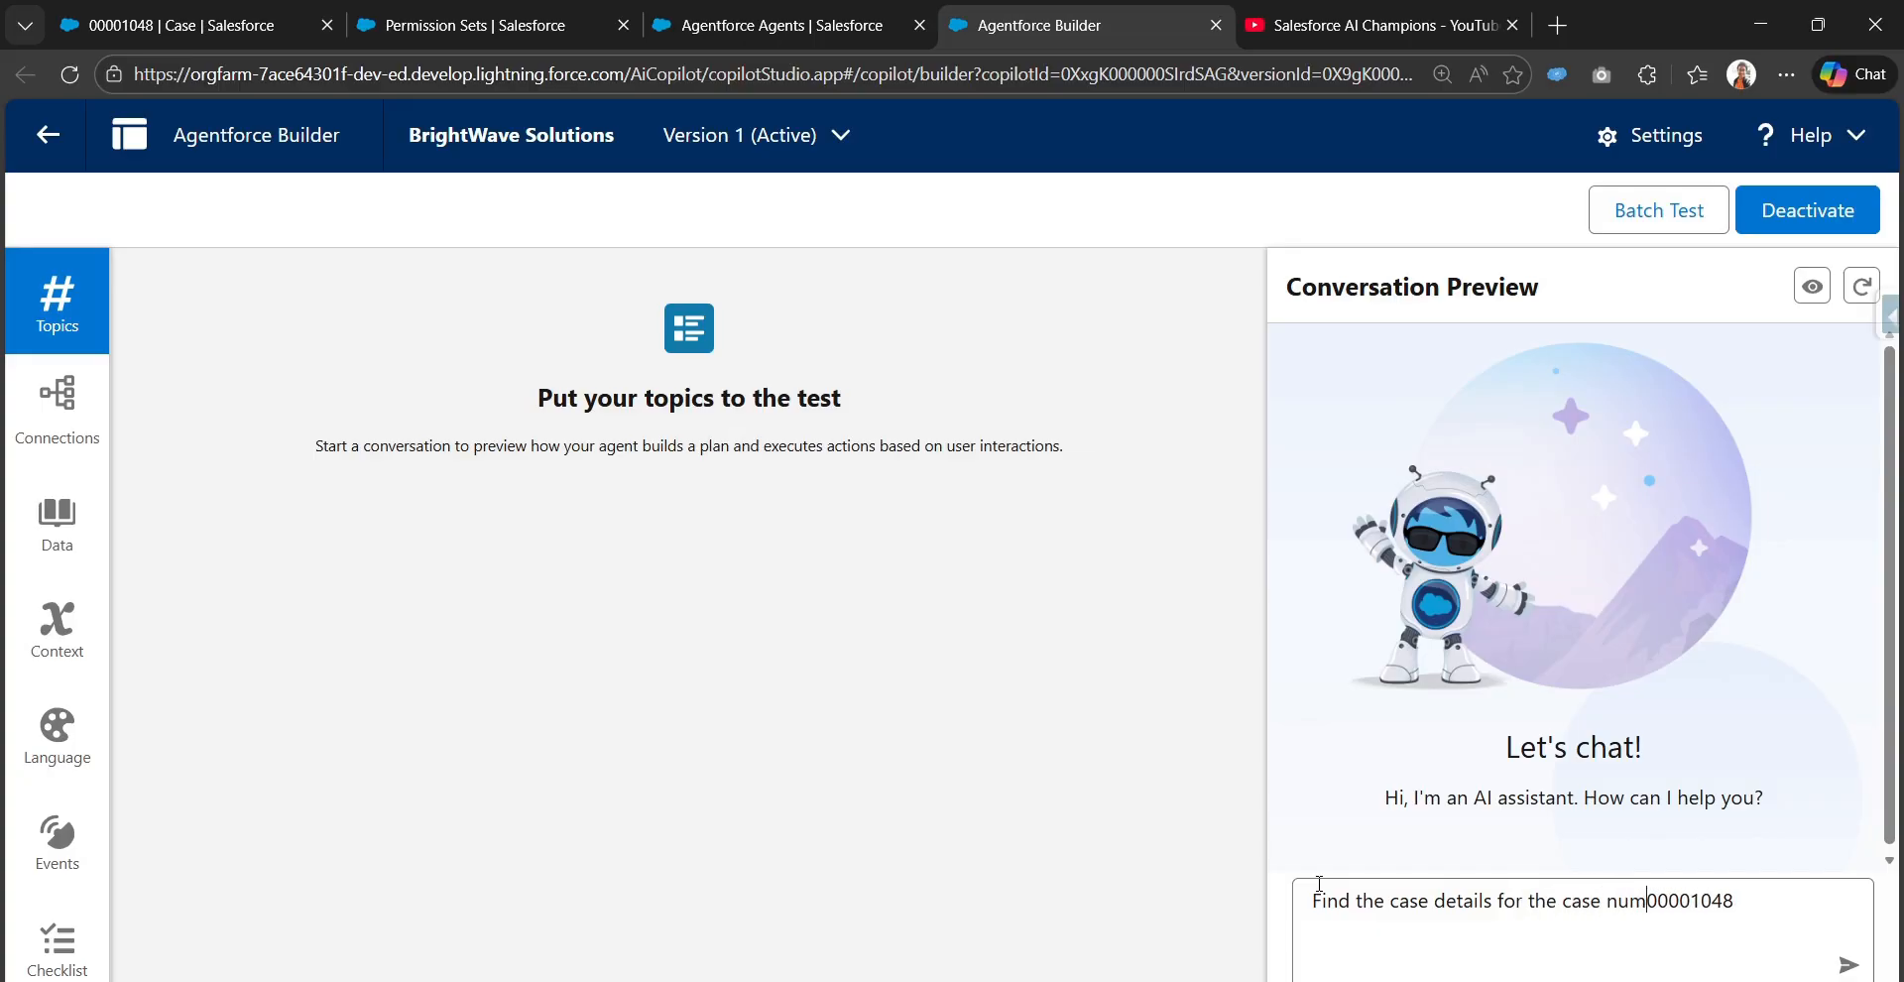
{"action": "key", "text": "Return"}
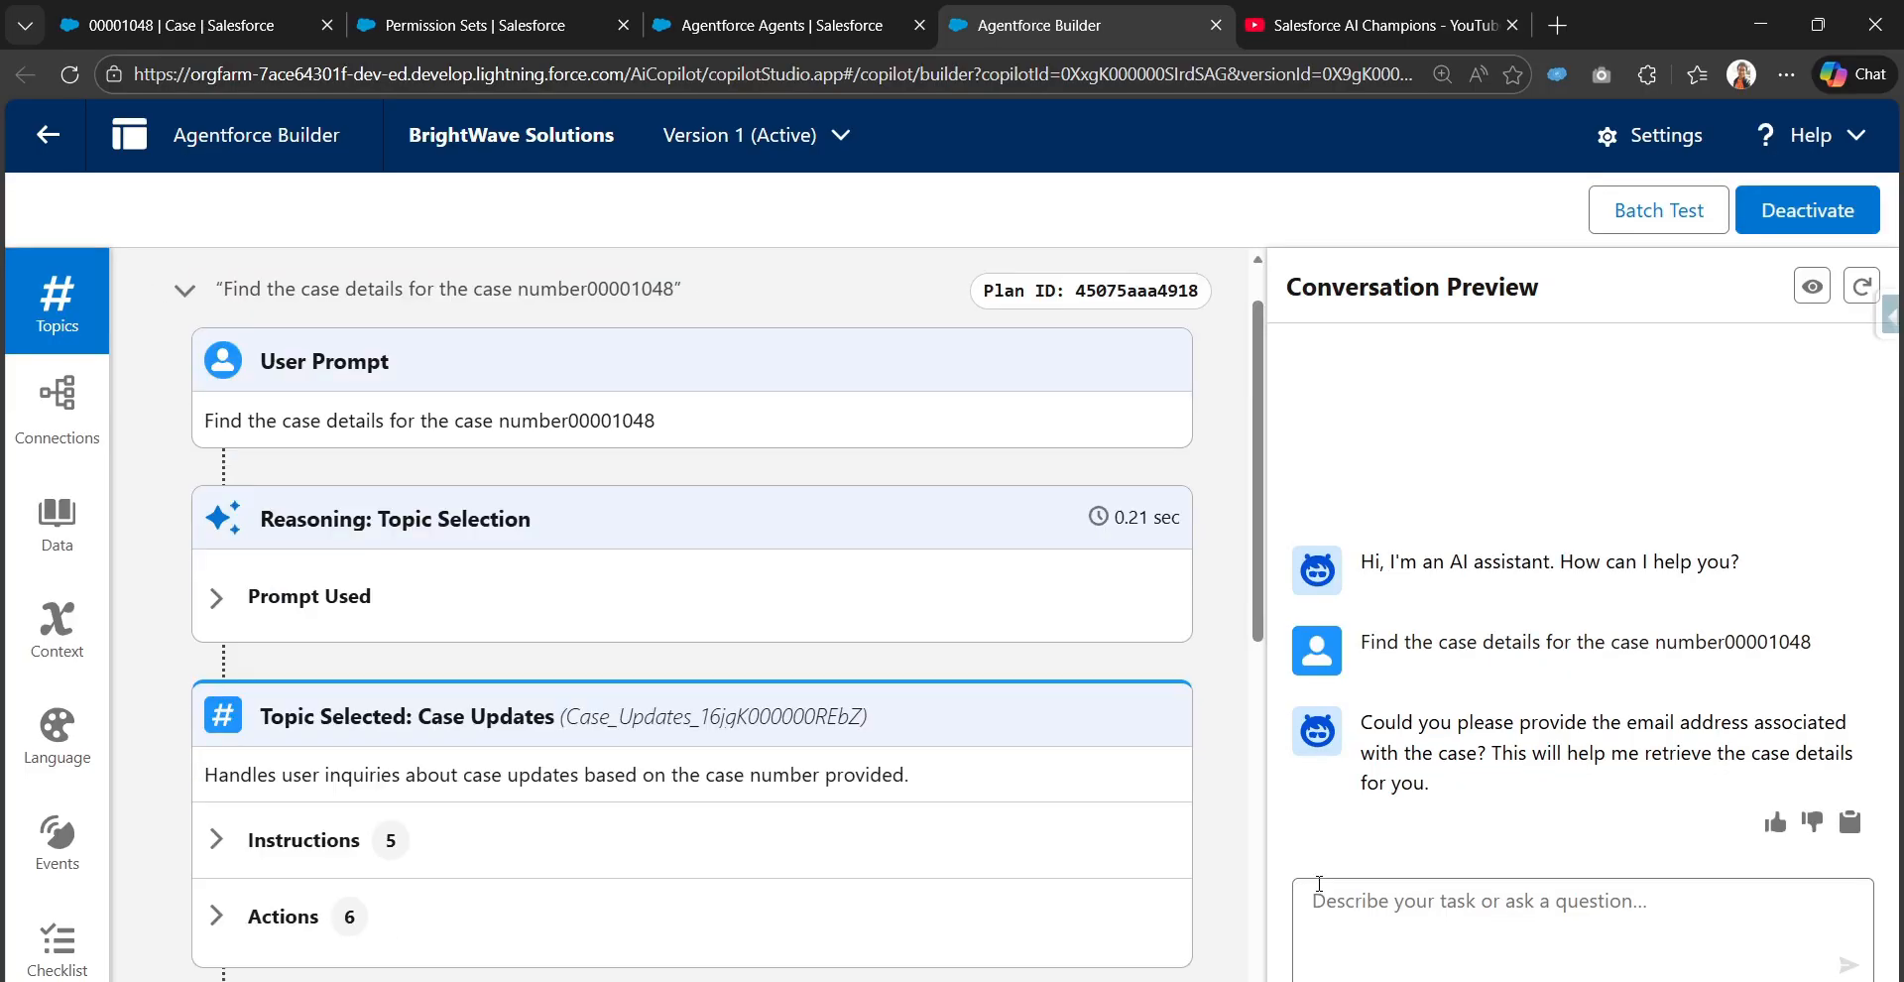
Reply to the agent with the case contact's e-mail address
{"action": "key", "text": "super+v"}
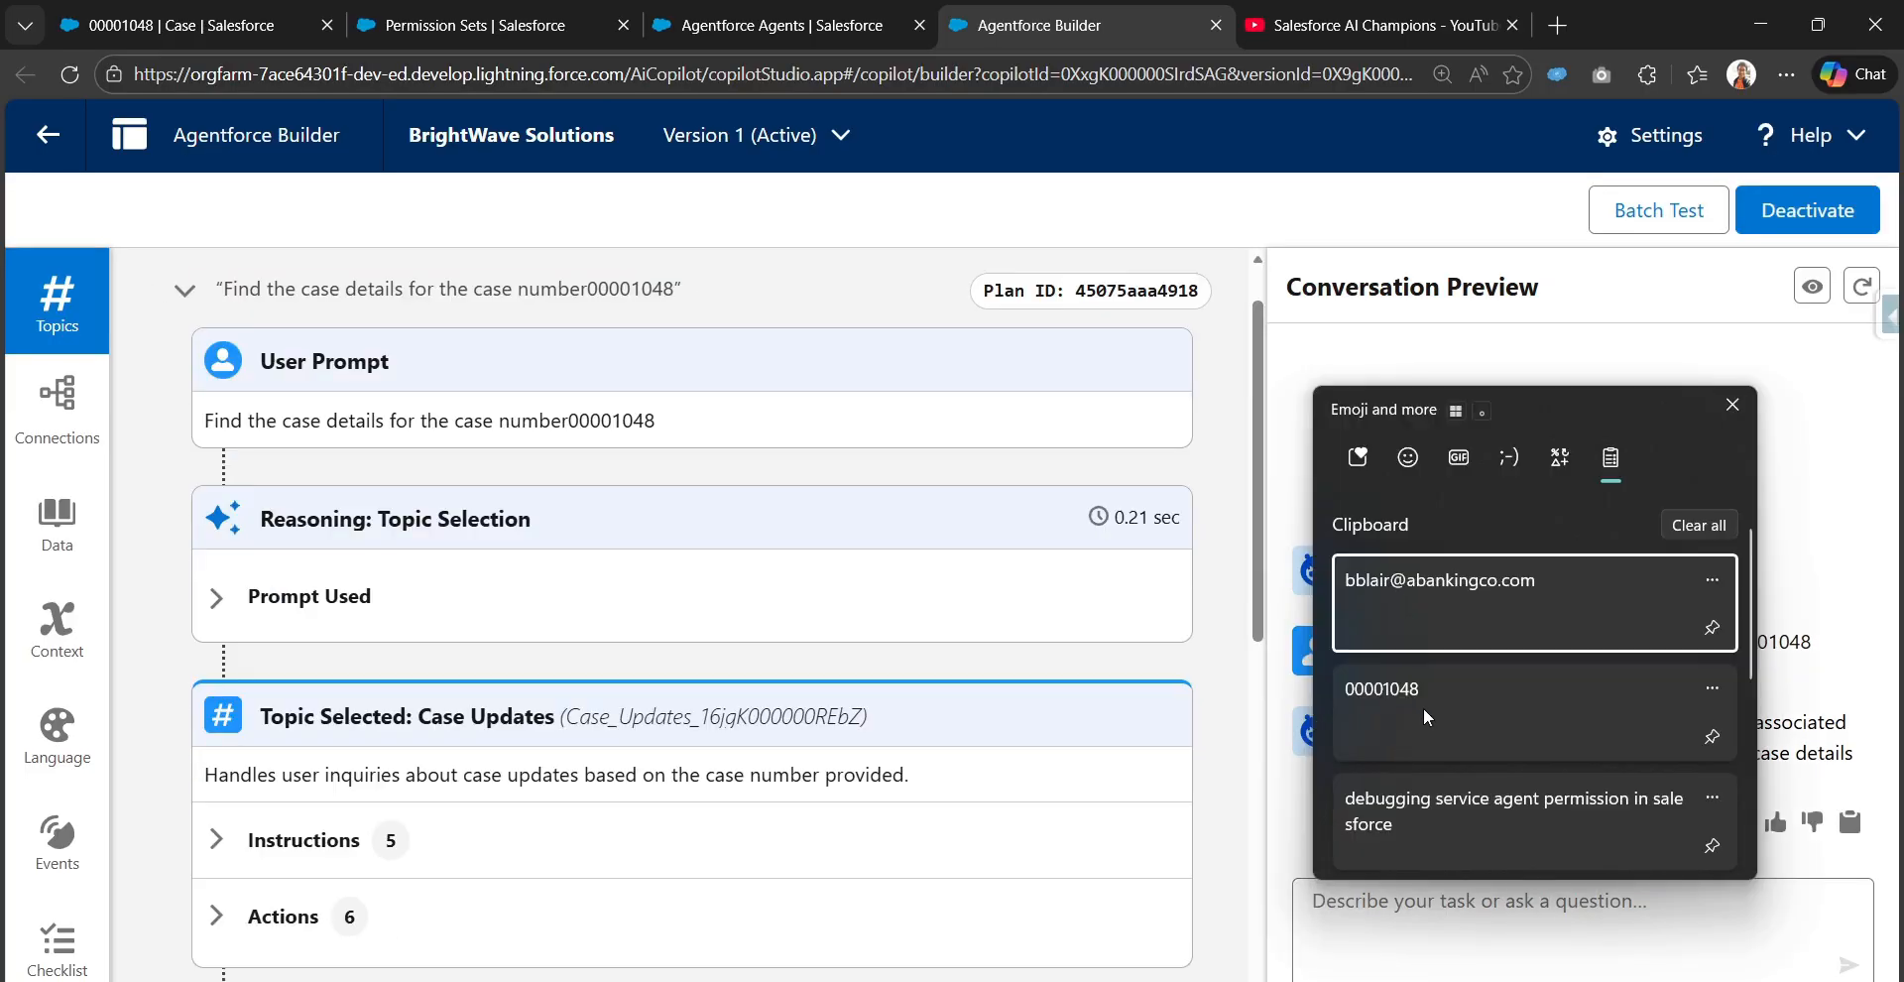
{"action": "left_click", "coordinate": [1515, 596]}
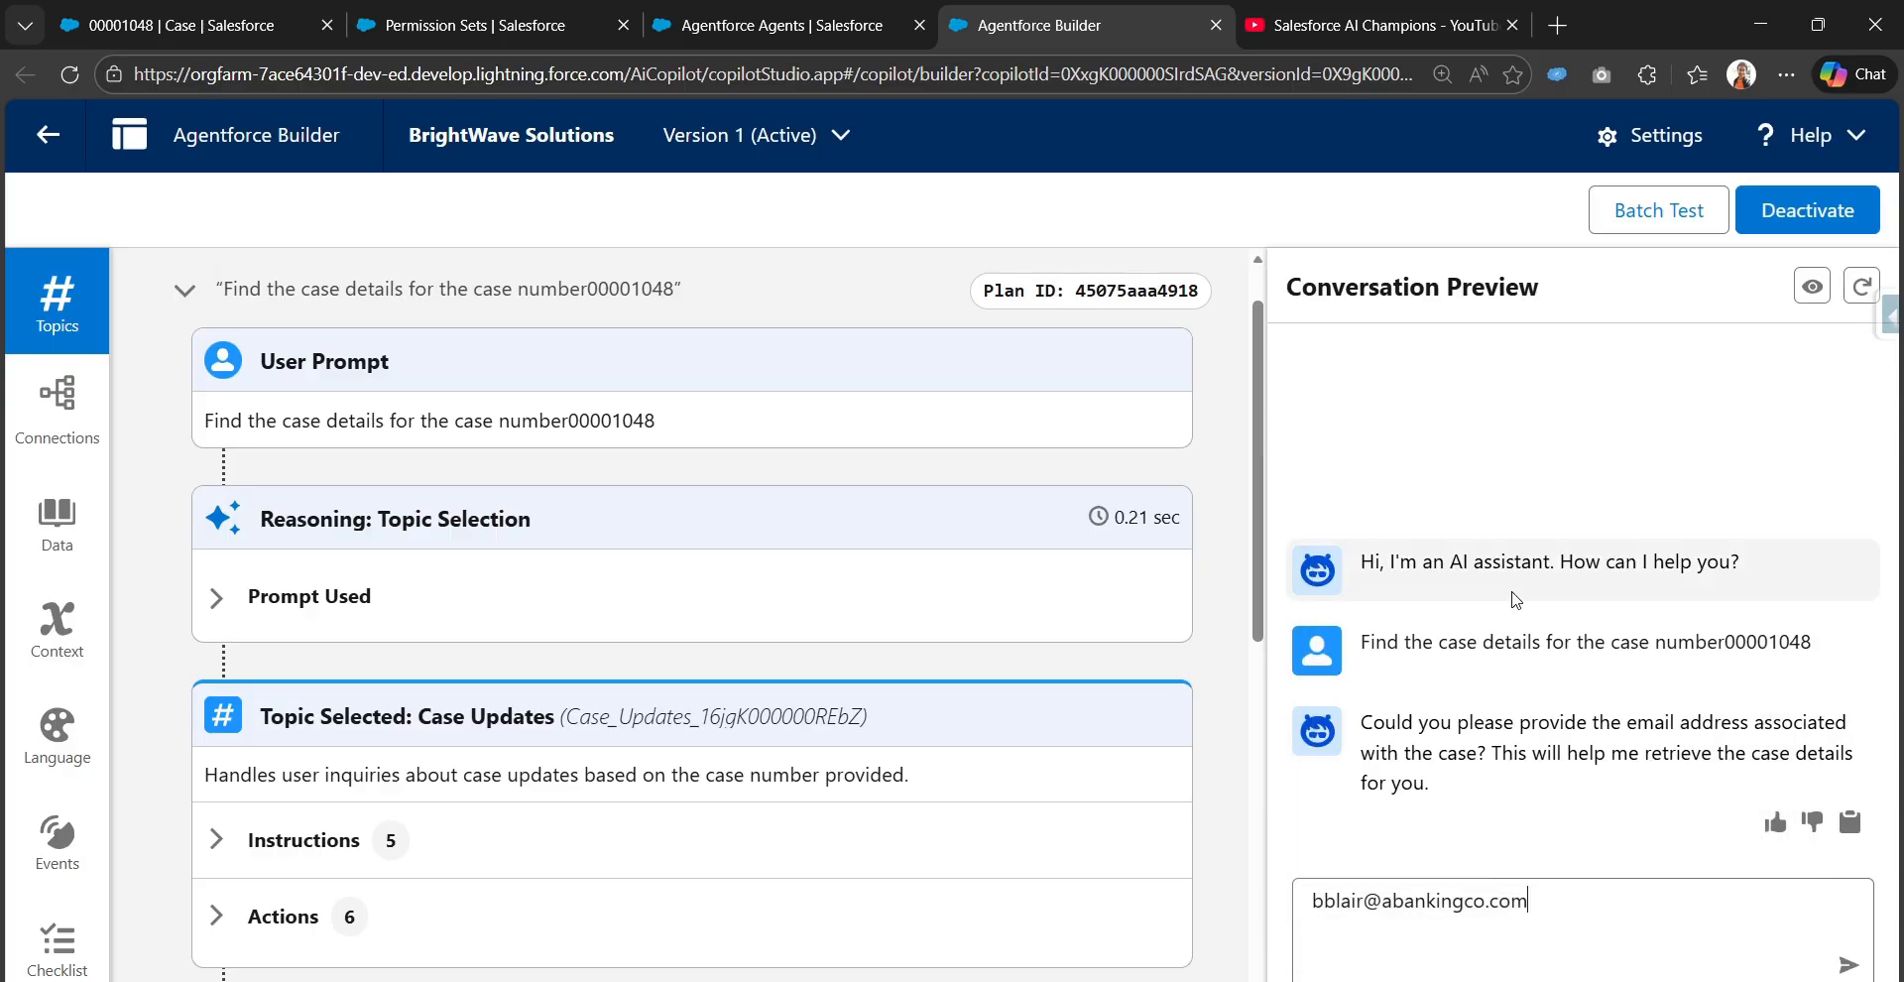
{"action": "key", "text": "Return"}
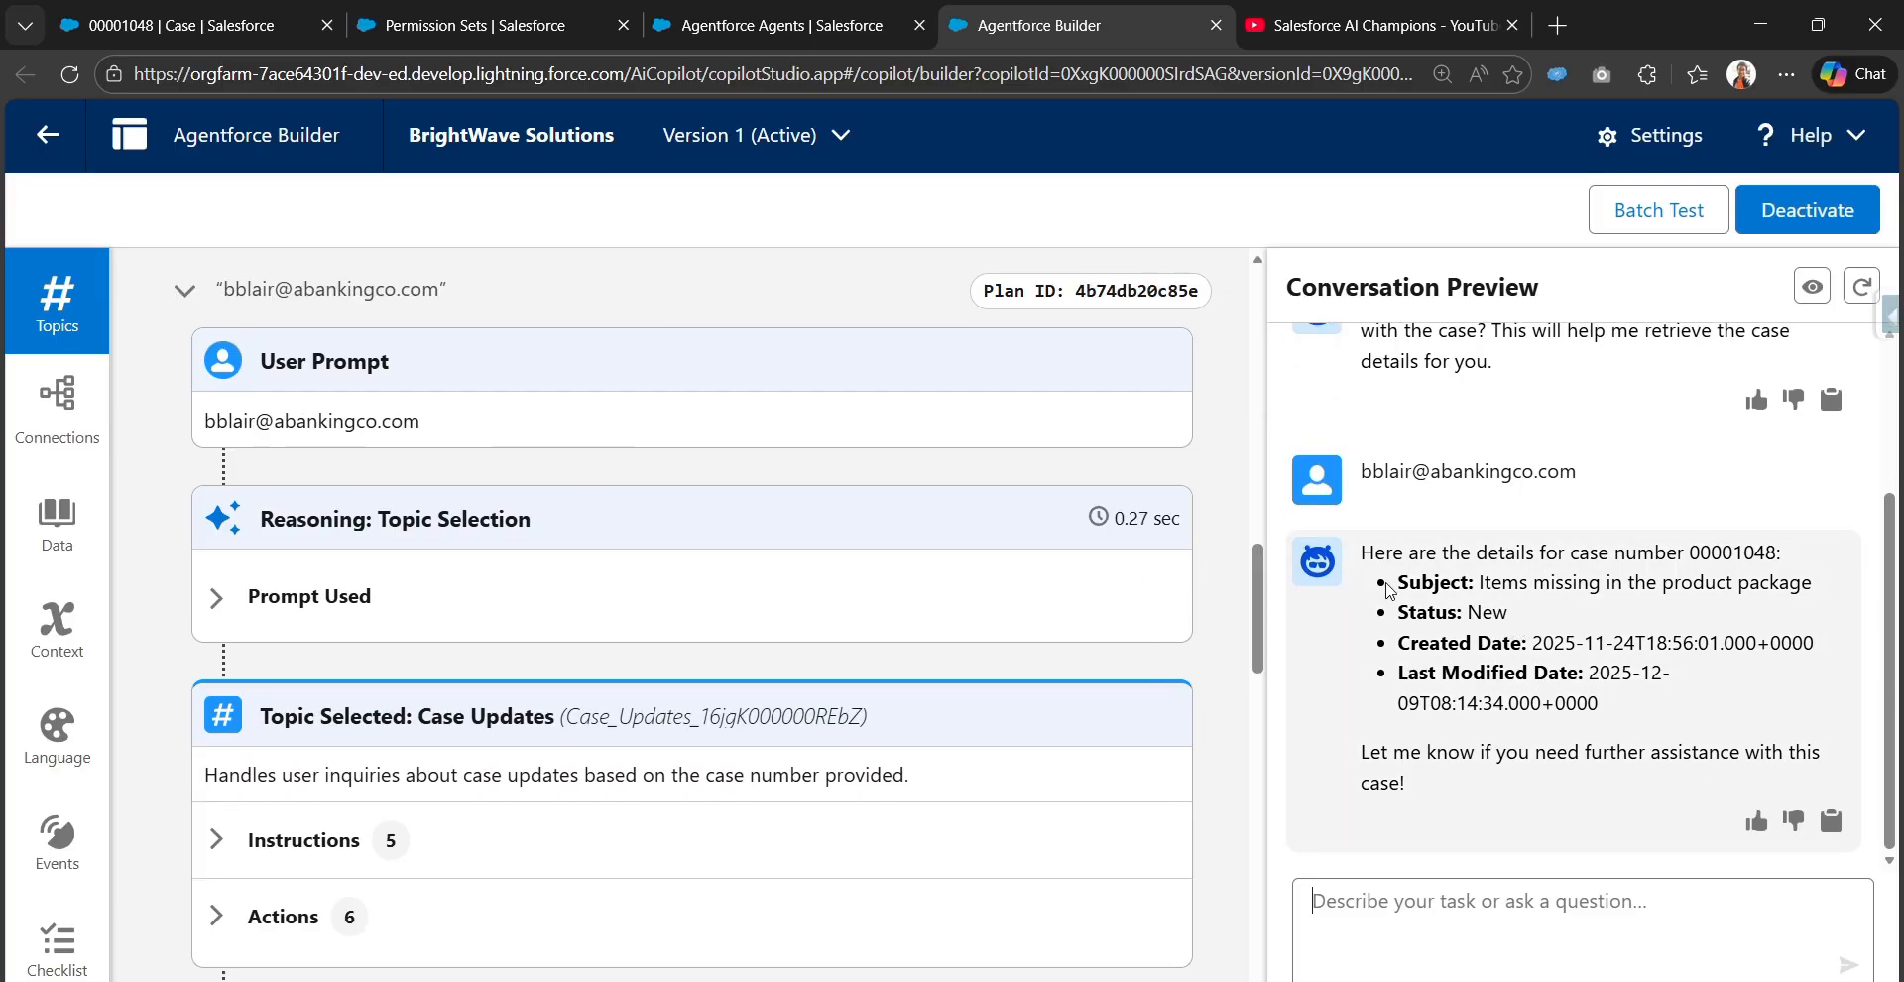
Examine the Get Case By Case Number action's input and output and the agent's returned case details
{"action": "scroll", "coordinate": [895, 801], "scroll_direction": "down", "scroll_amount": 10}
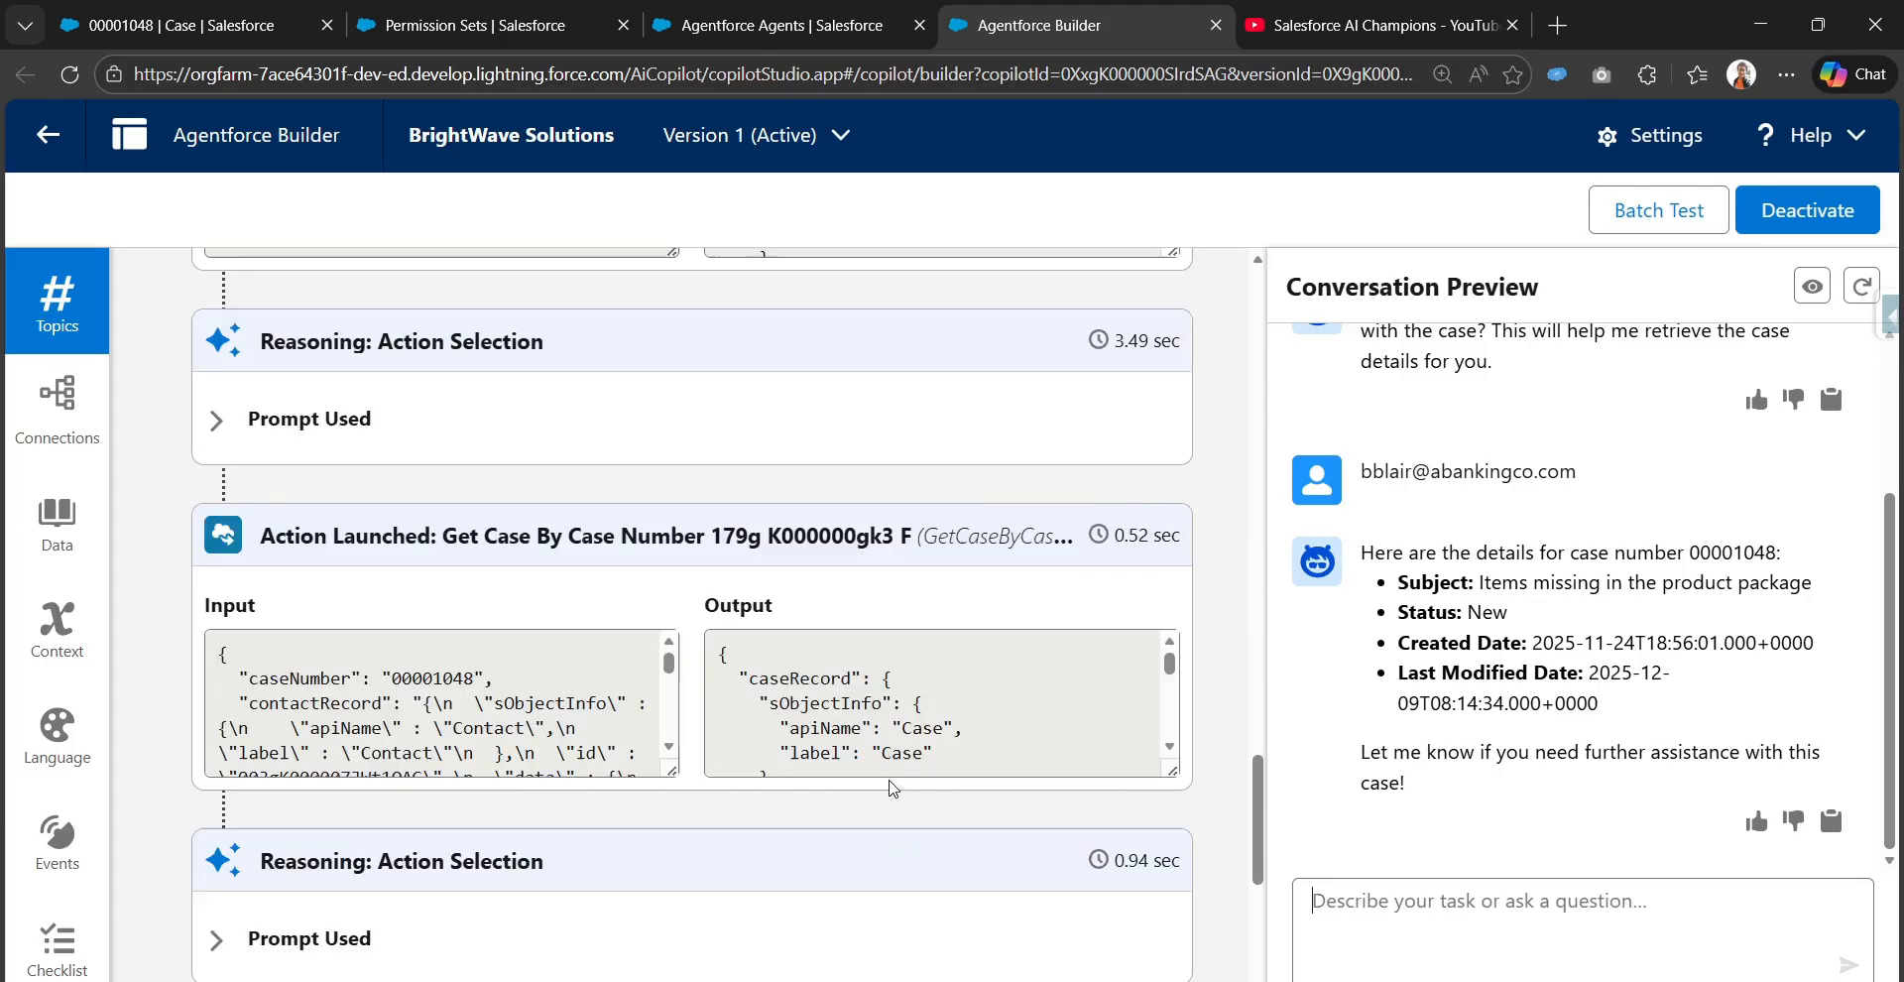
{"action": "scroll", "coordinate": [155, 689], "scroll_direction": "up", "scroll_amount": 4}
{"action": "scroll", "coordinate": [397, 476], "scroll_direction": "up", "scroll_amount": 1}
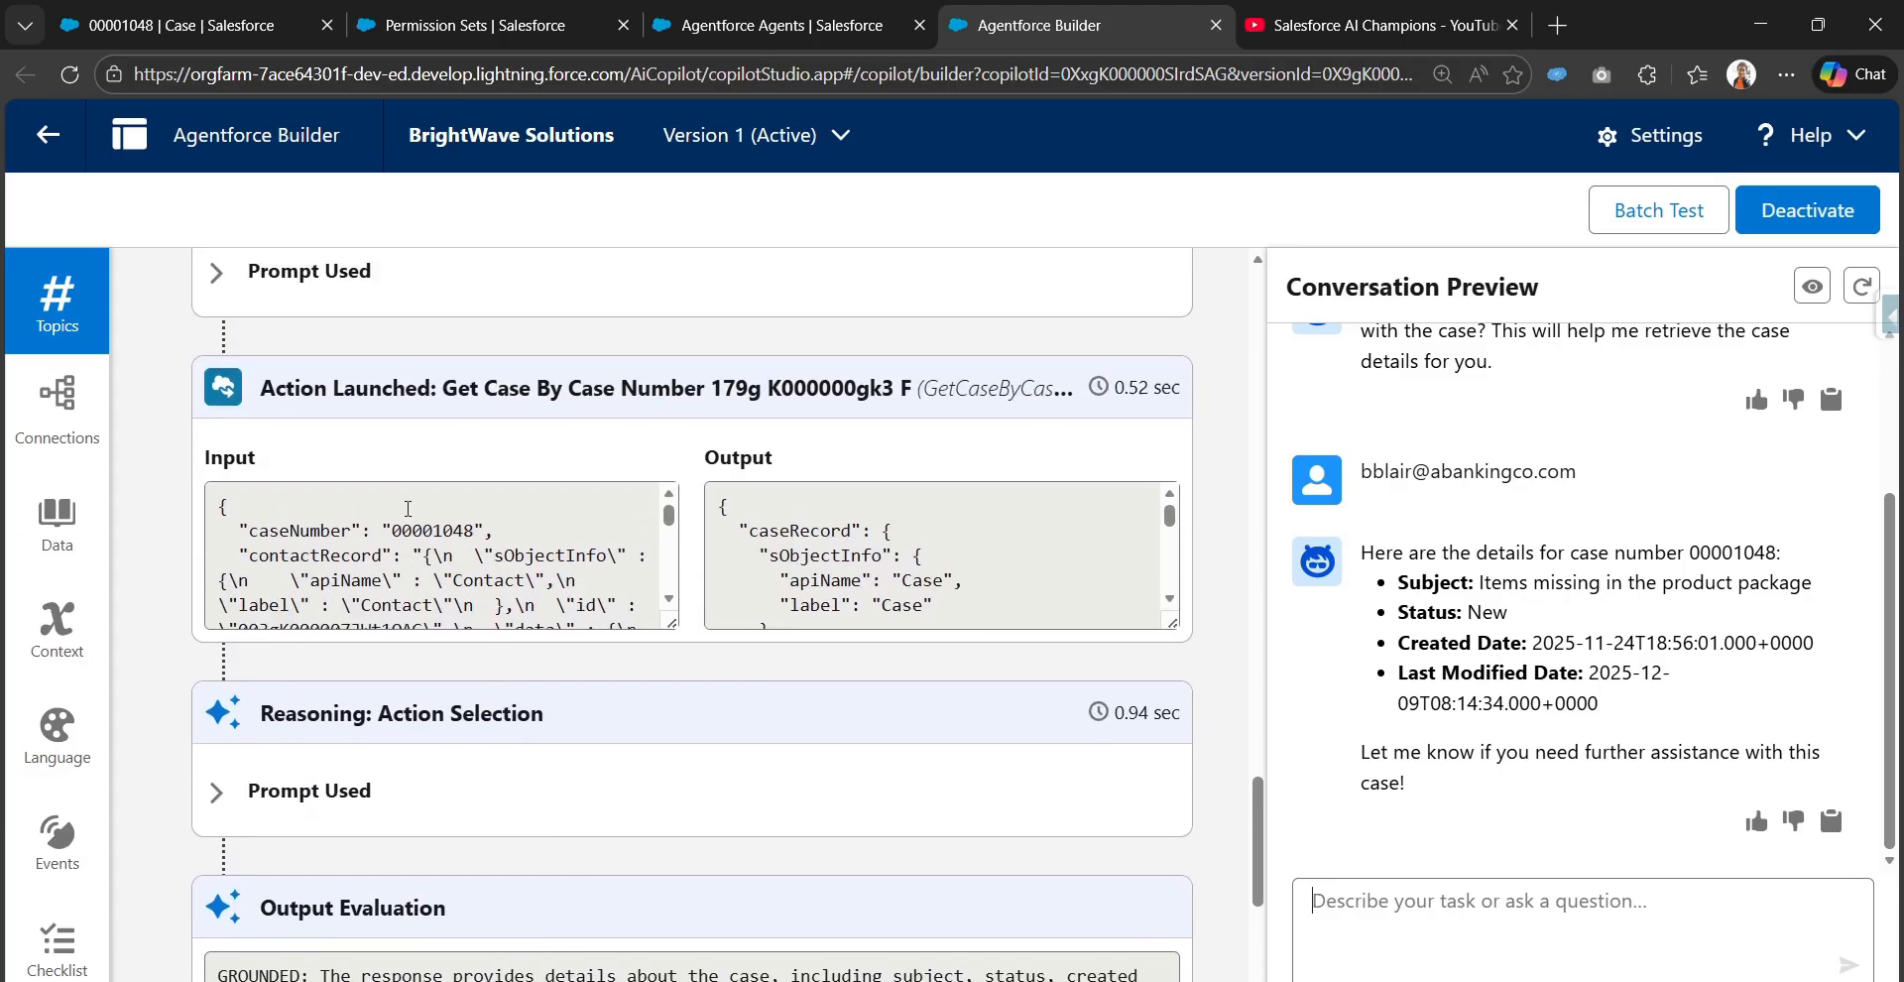
{"action": "left_click_drag", "start_coordinate": [456, 456], "coordinate": [701, 476]}
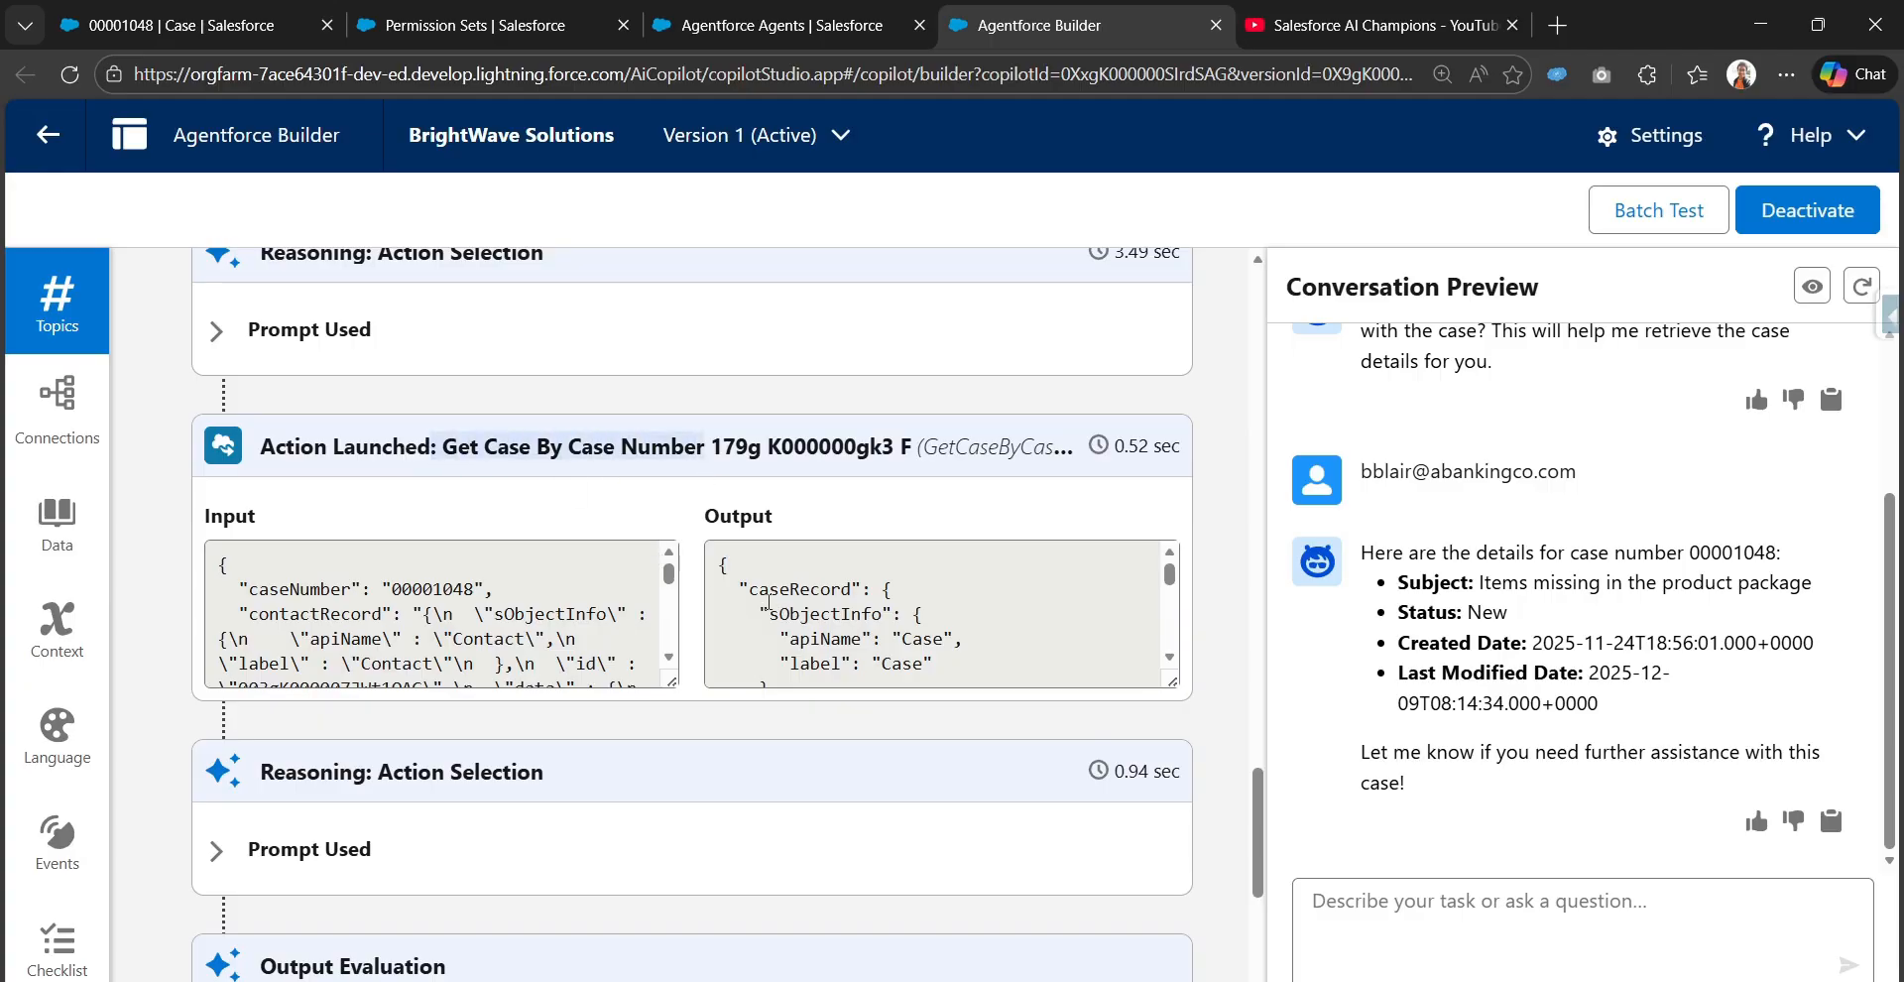
{"action": "scroll", "coordinate": [795, 634], "scroll_direction": "down", "scroll_amount": 5}
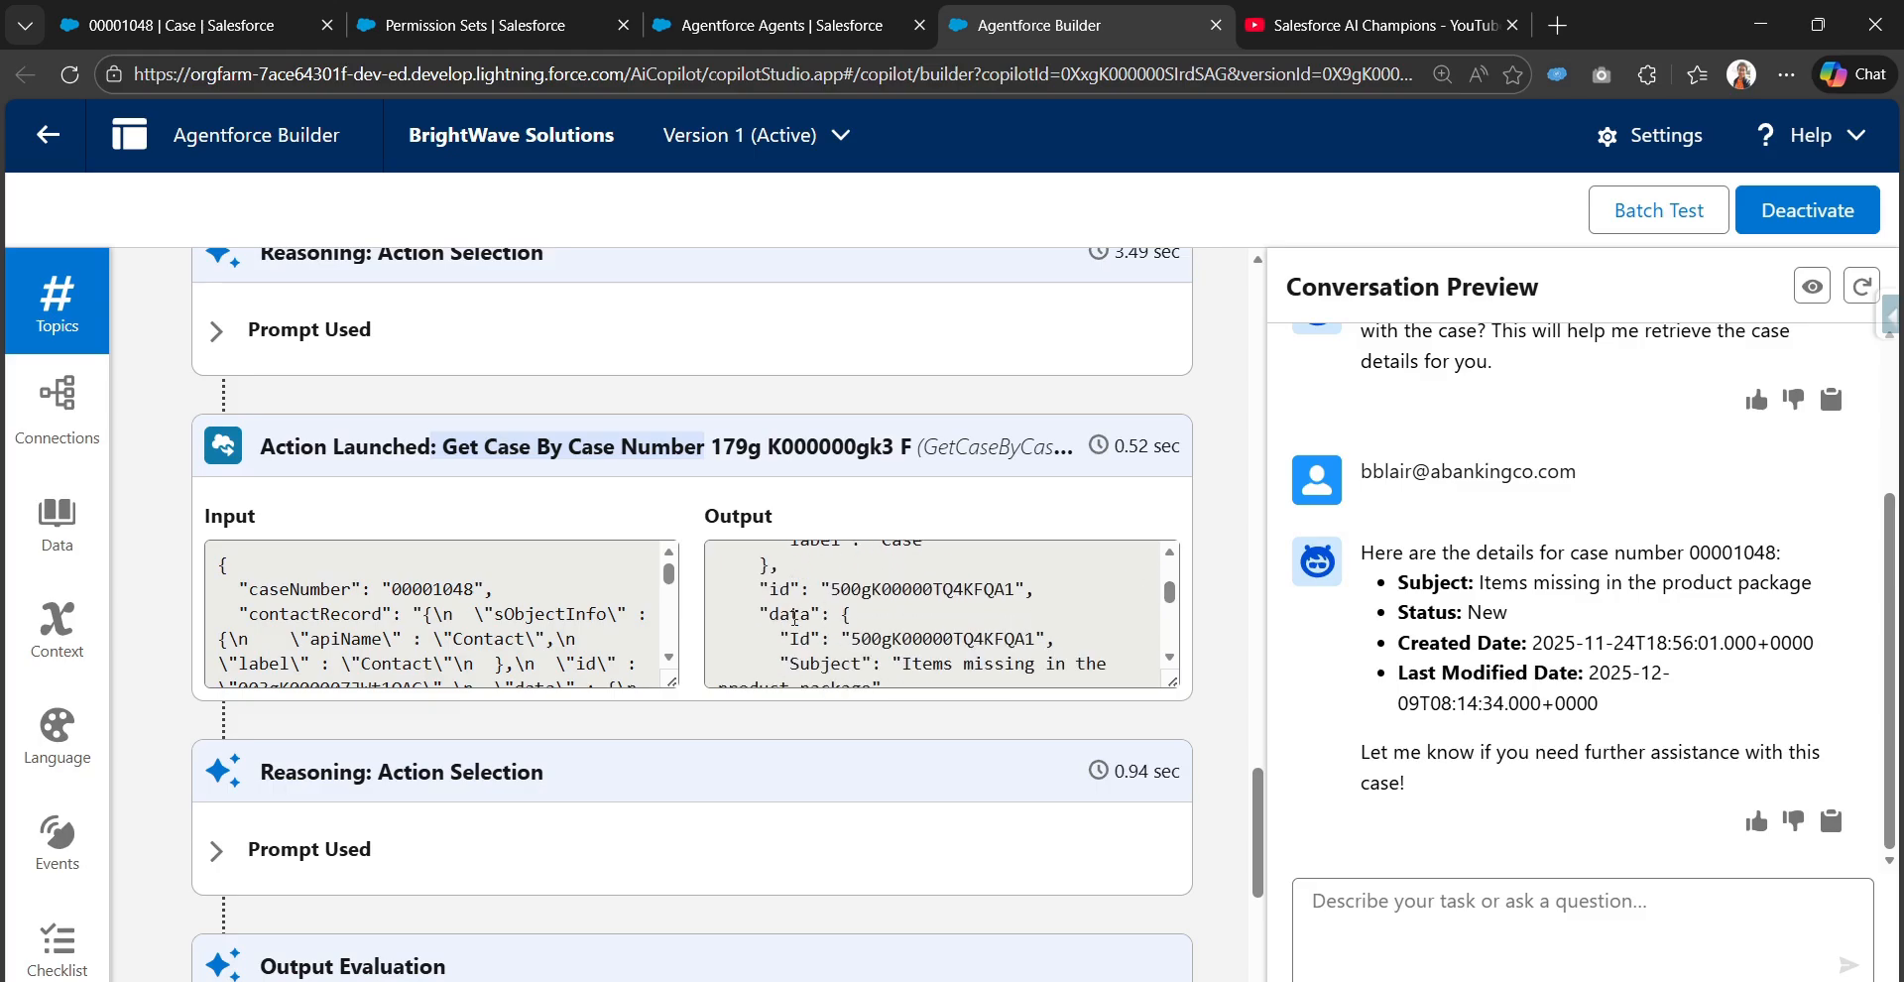
{"action": "scroll", "coordinate": [795, 644], "scroll_direction": "down", "scroll_amount": 2}
{"action": "scroll", "coordinate": [795, 645], "scroll_direction": "up", "scroll_amount": 2}
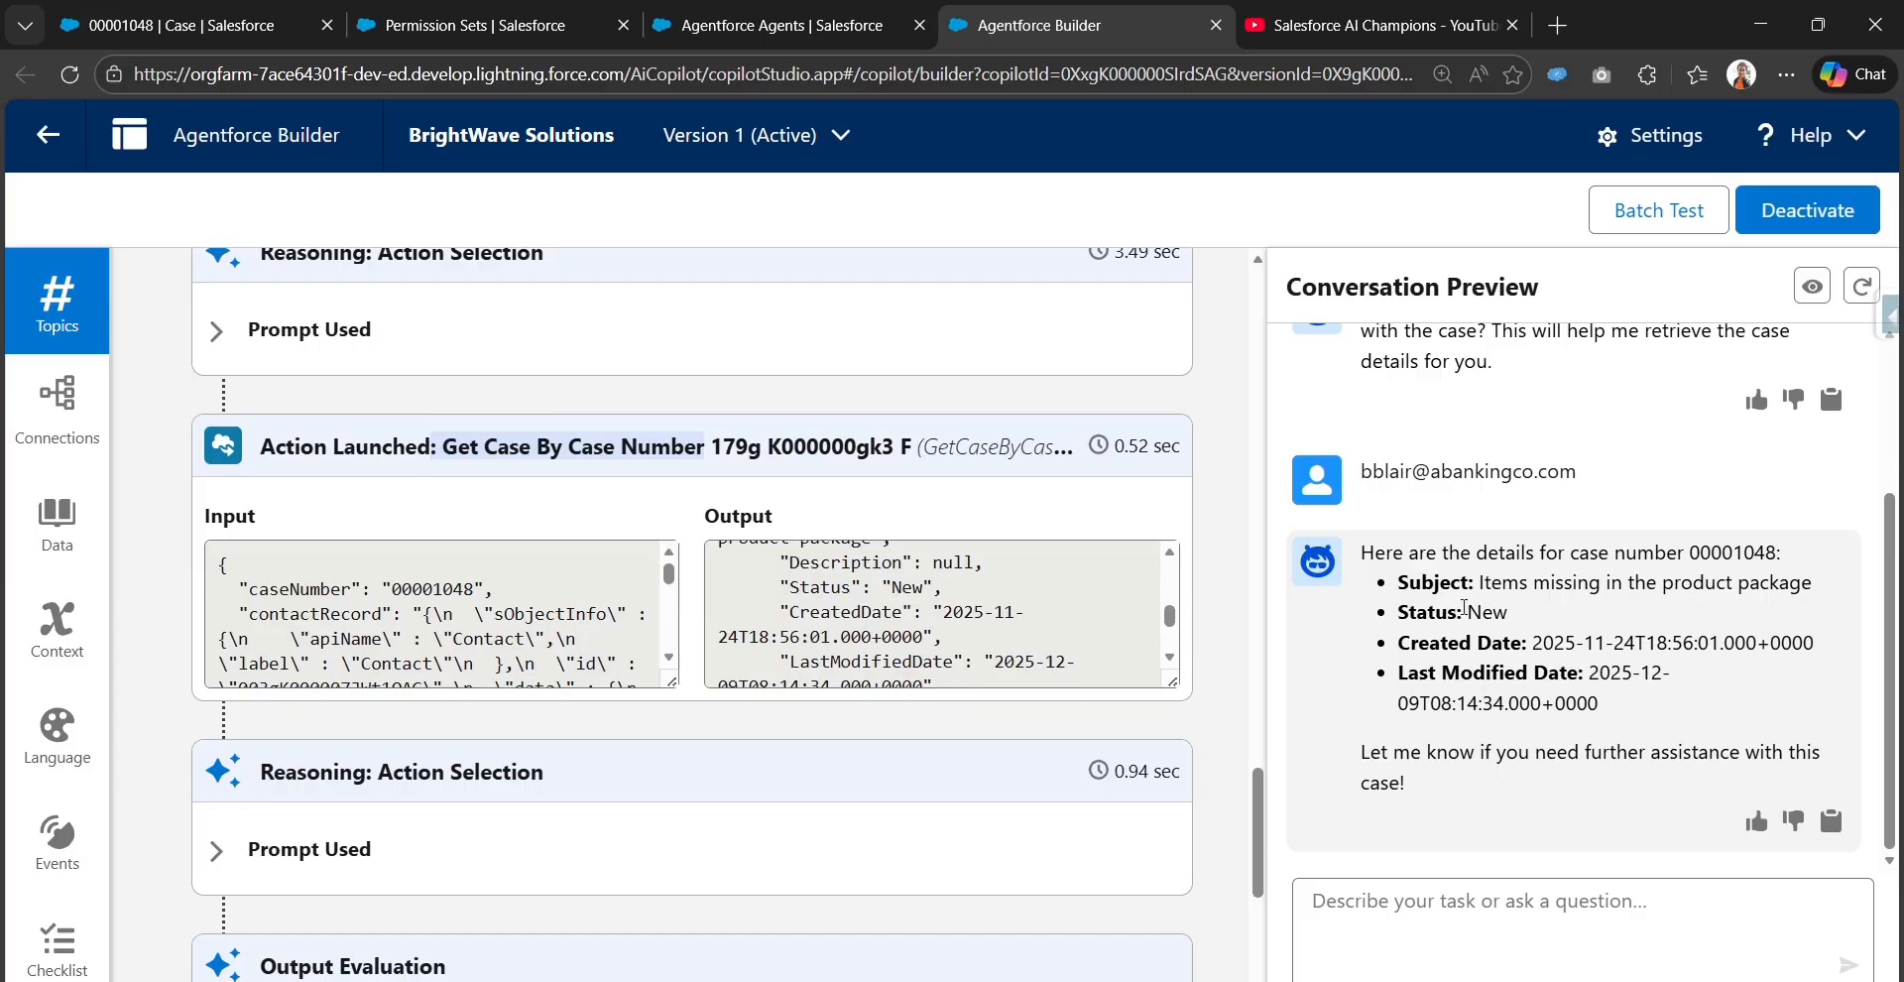
{"action": "left_click_drag", "start_coordinate": [1398, 585], "coordinate": [1475, 583]}
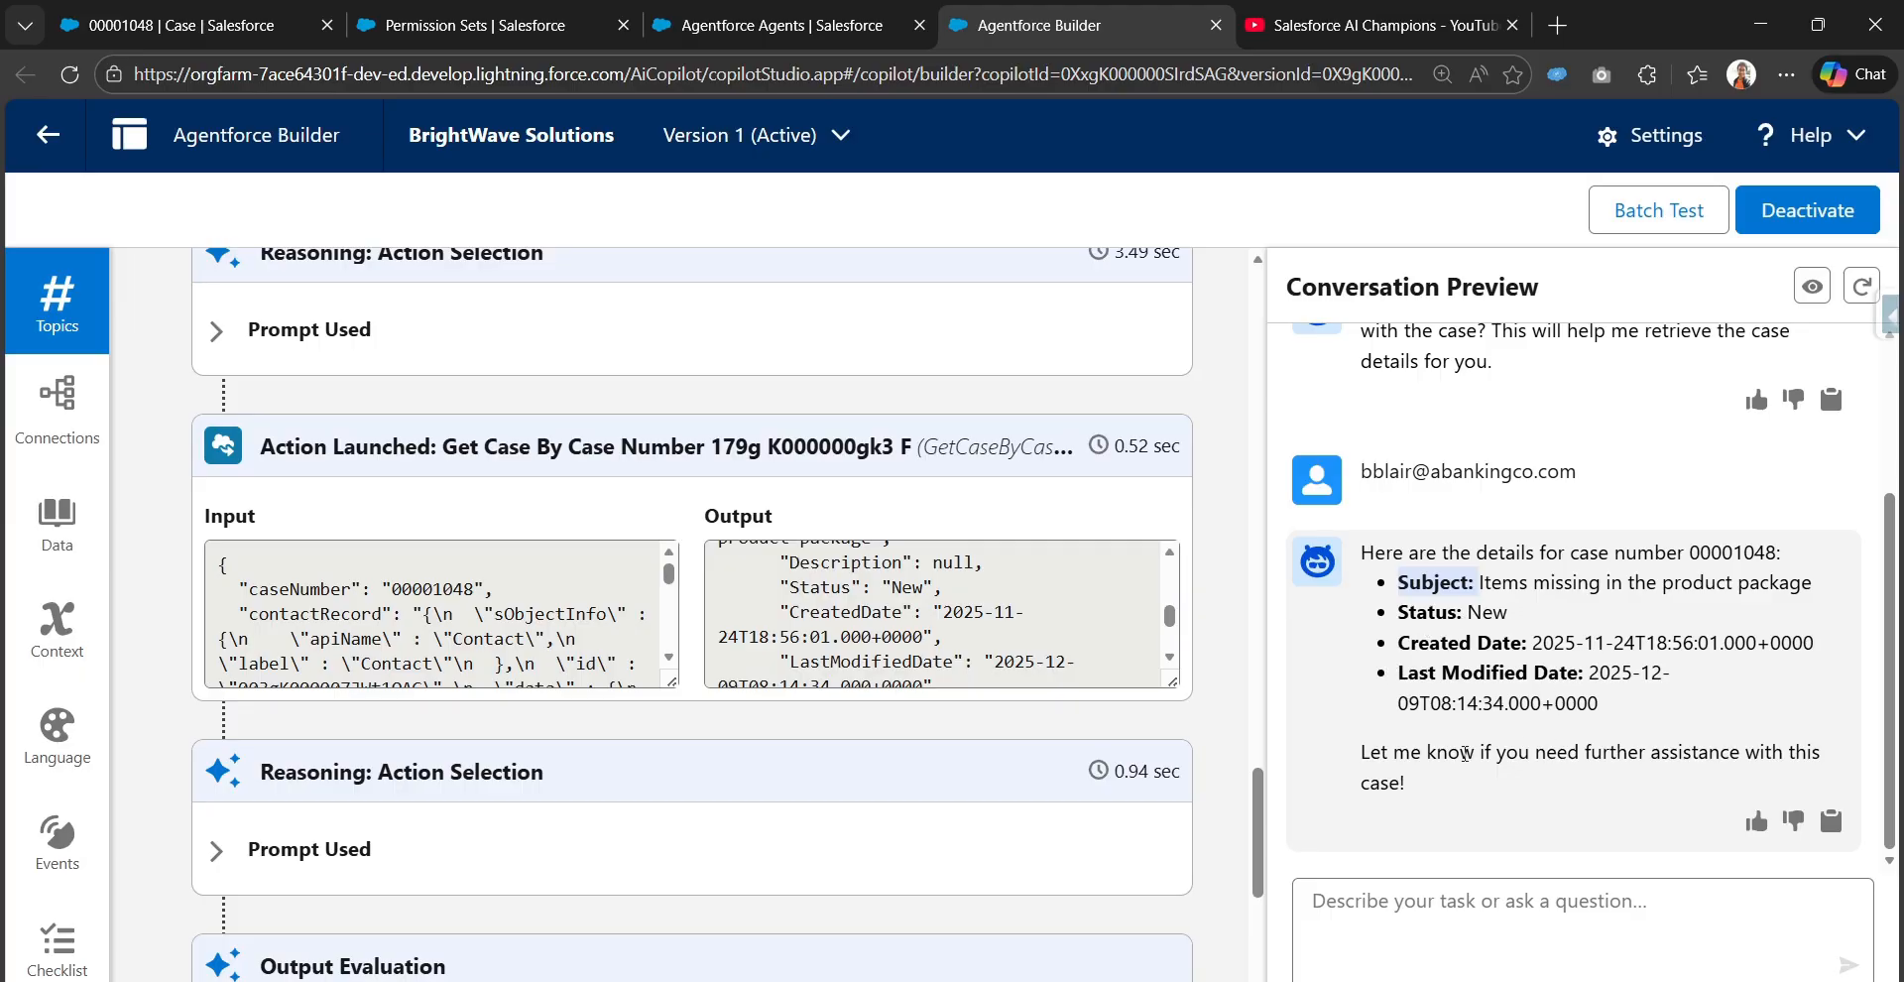
Compare the case record in the Case tab with the agent's response and review the output evaluation
{"action": "left_click", "coordinate": [193, 30]}
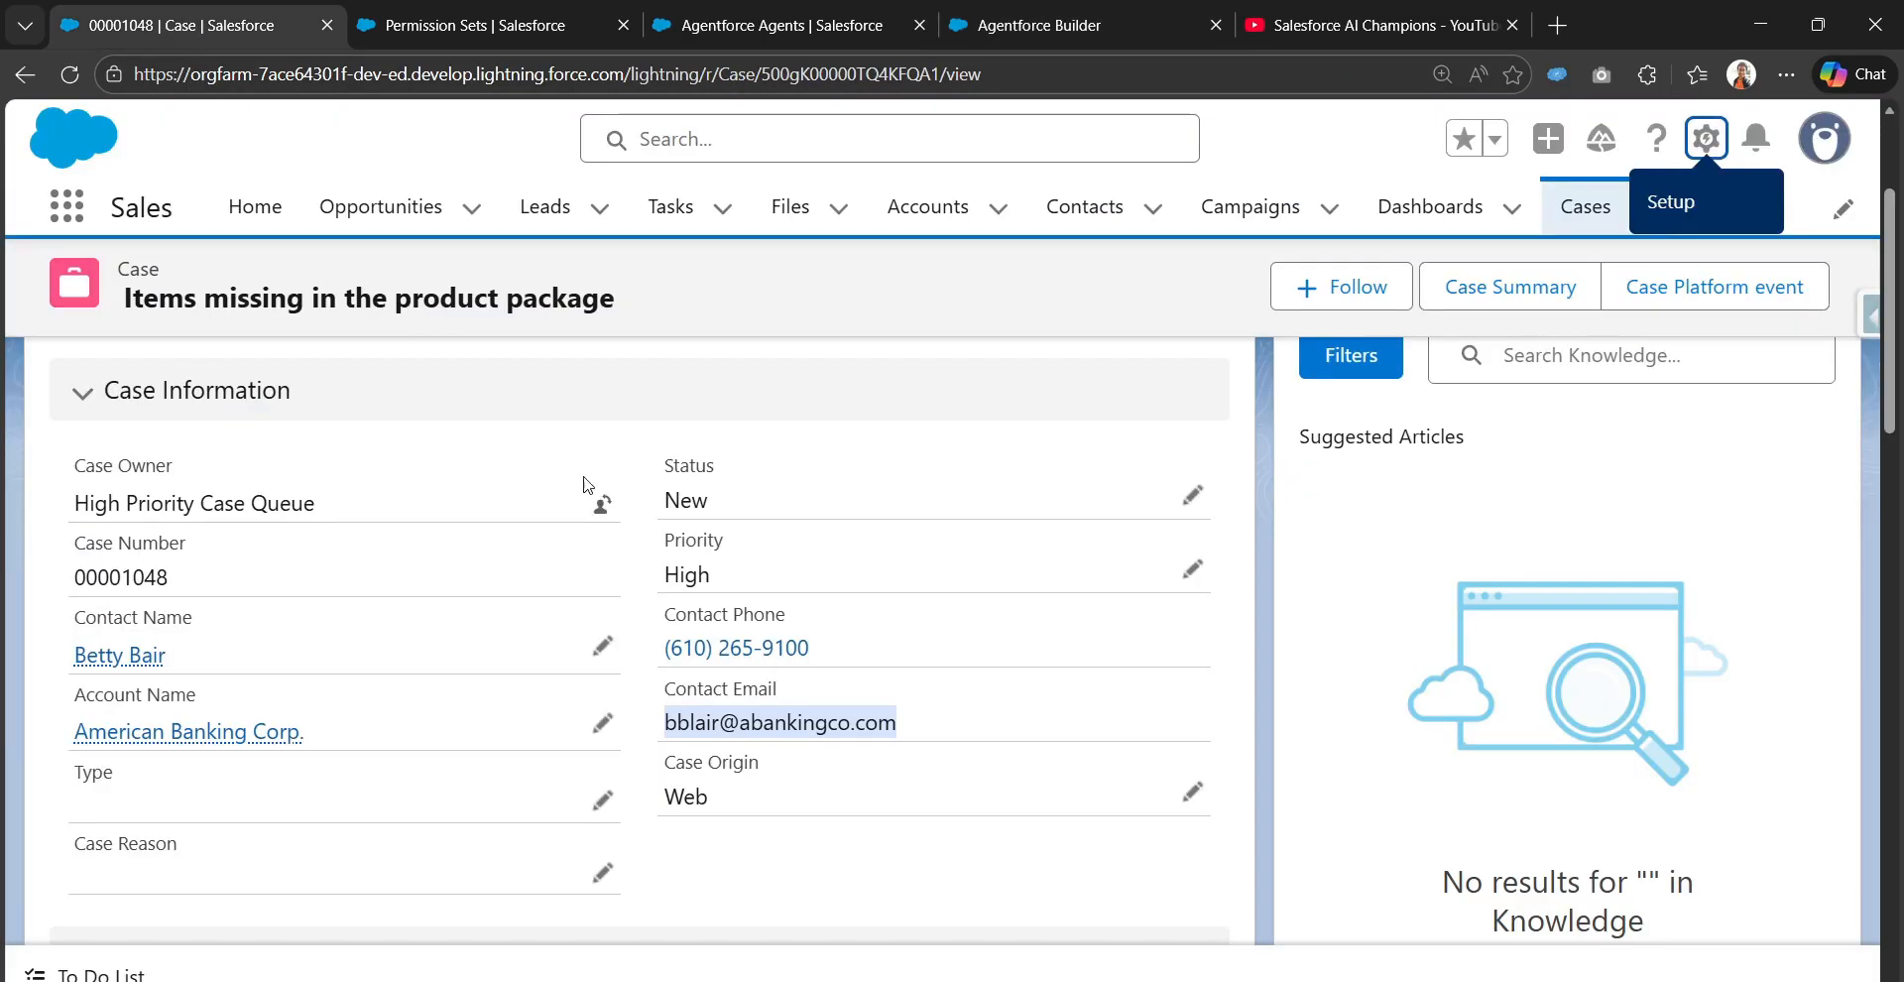
{"action": "left_click", "coordinate": [1041, 25]}
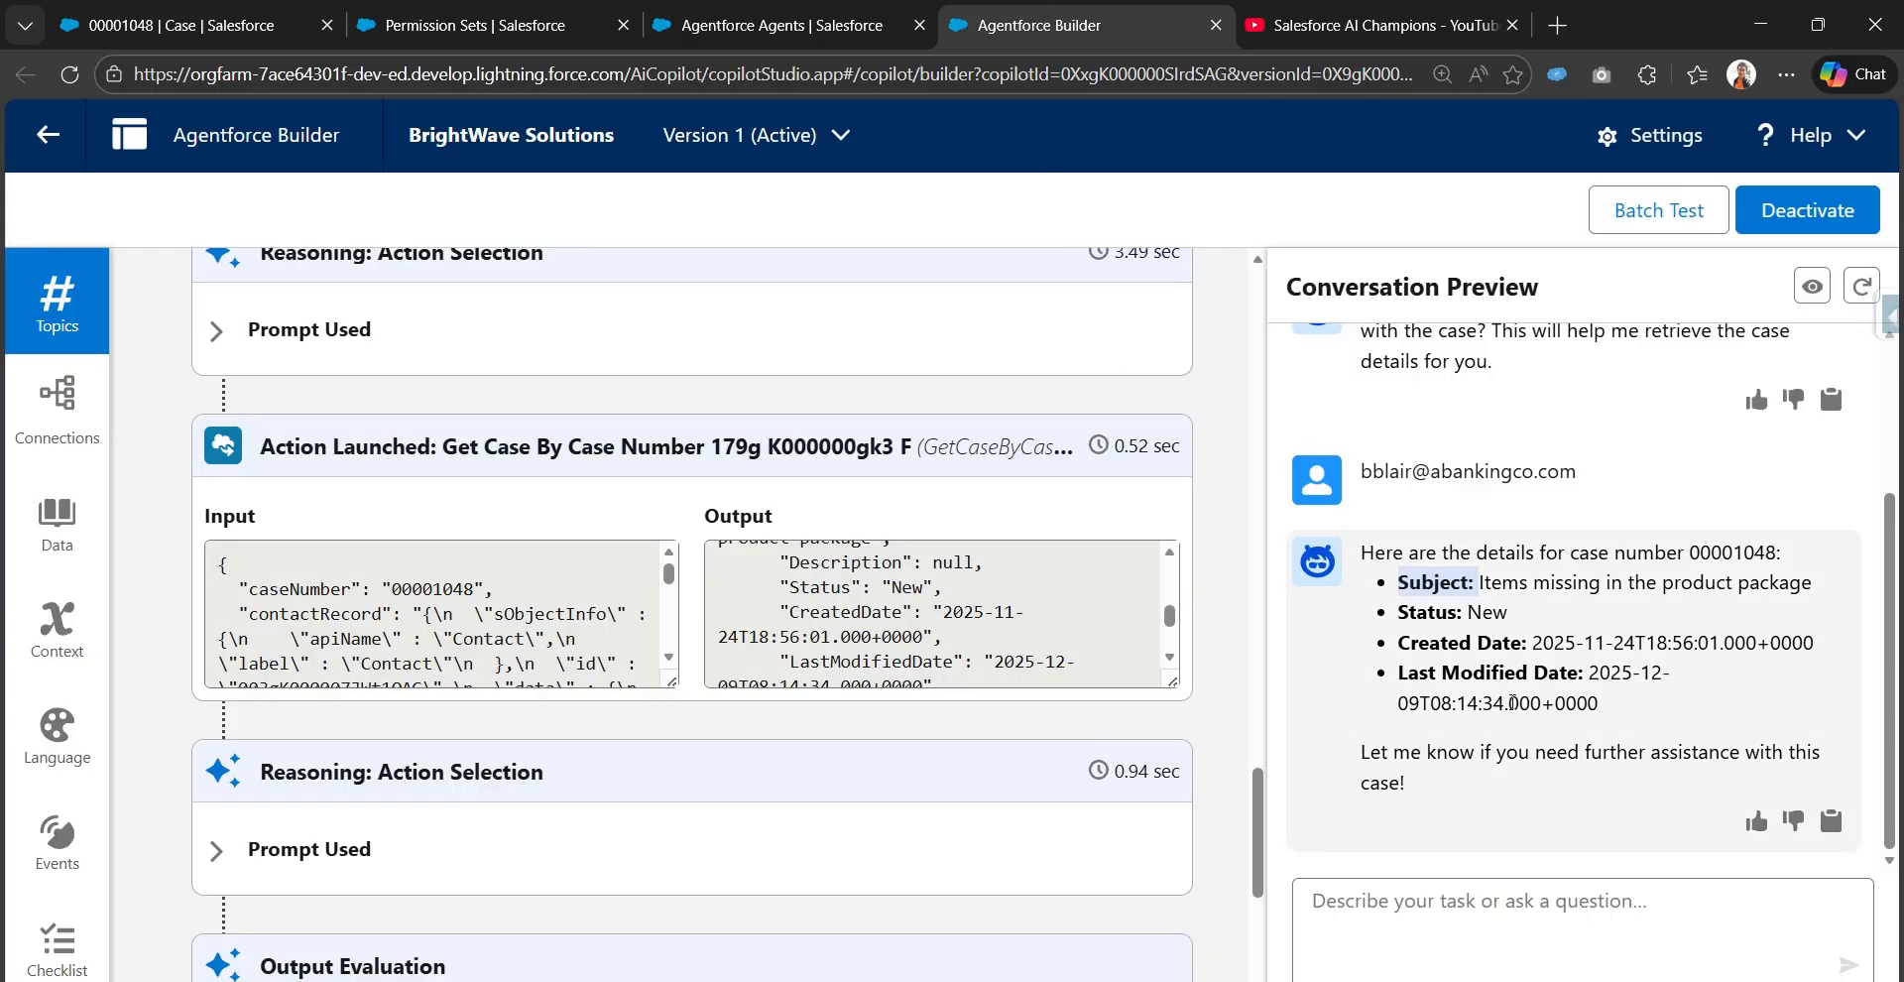
{"action": "scroll", "coordinate": [1512, 700], "scroll_direction": "up", "scroll_amount": 2}
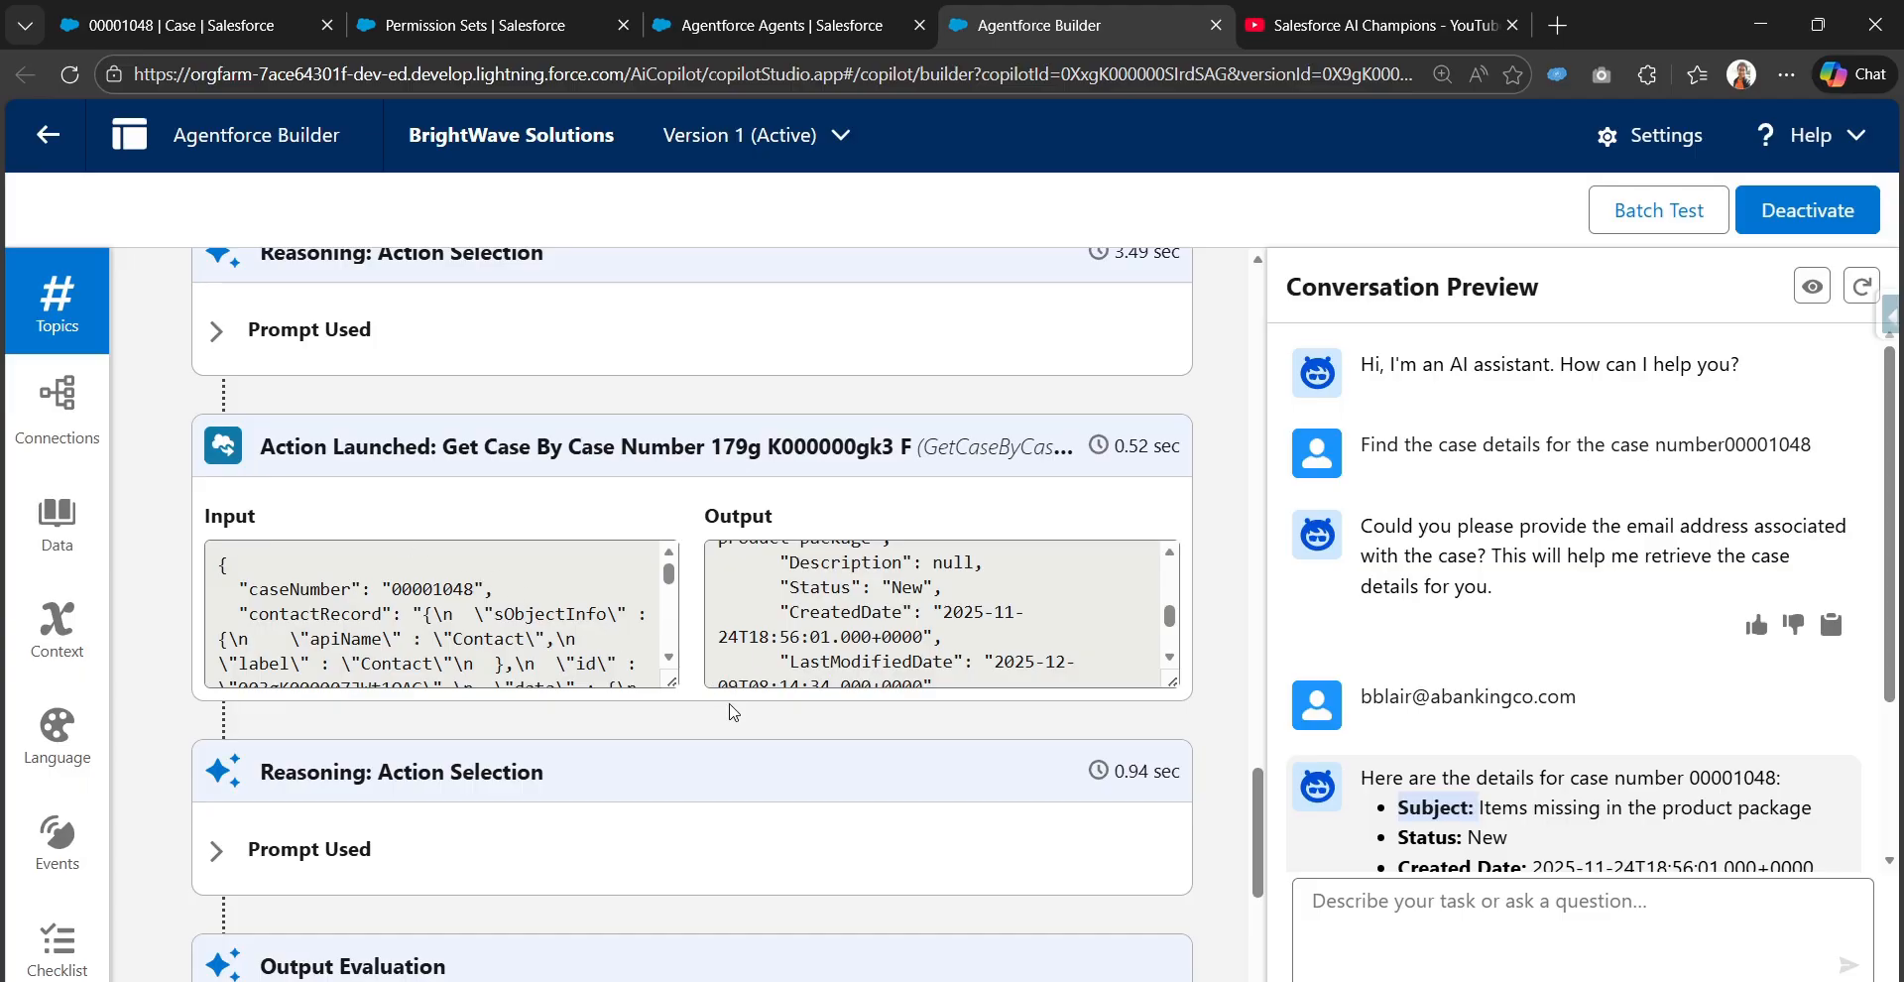
{"action": "scroll", "coordinate": [734, 719], "scroll_direction": "down", "scroll_amount": 4}
{"action": "scroll", "coordinate": [842, 761], "scroll_direction": "down", "scroll_amount": 1}
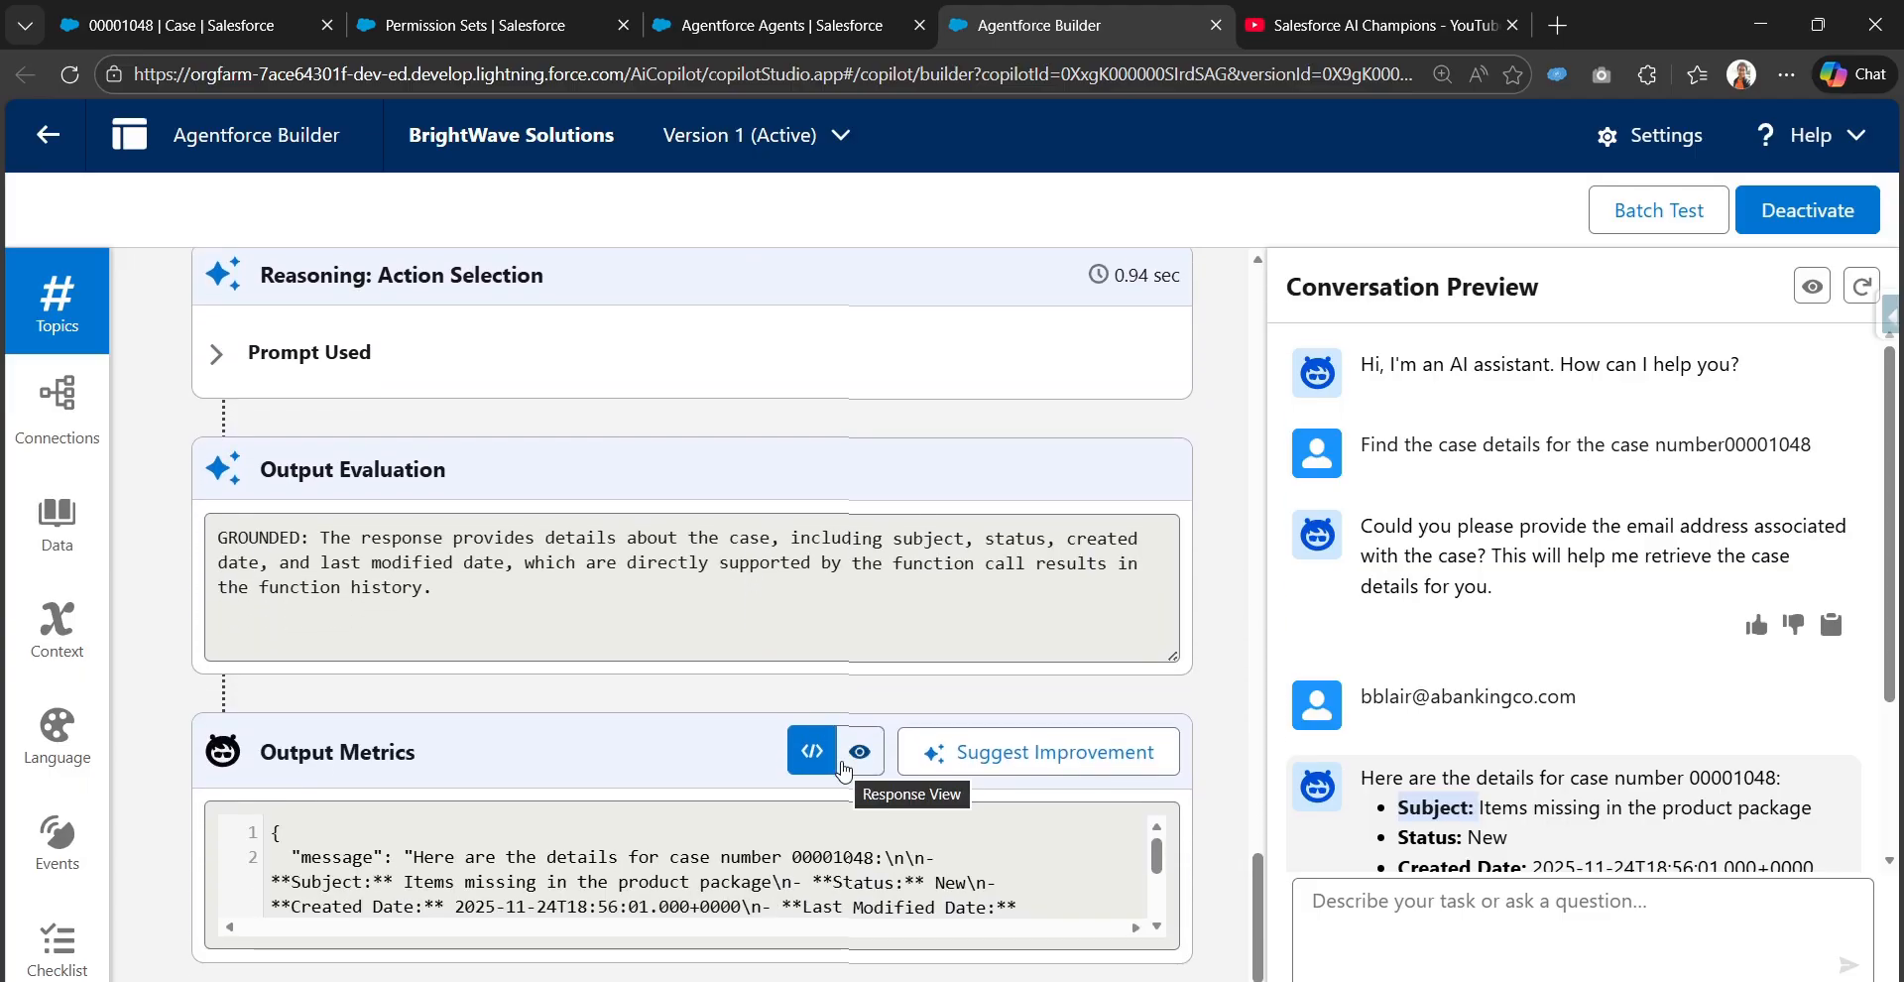